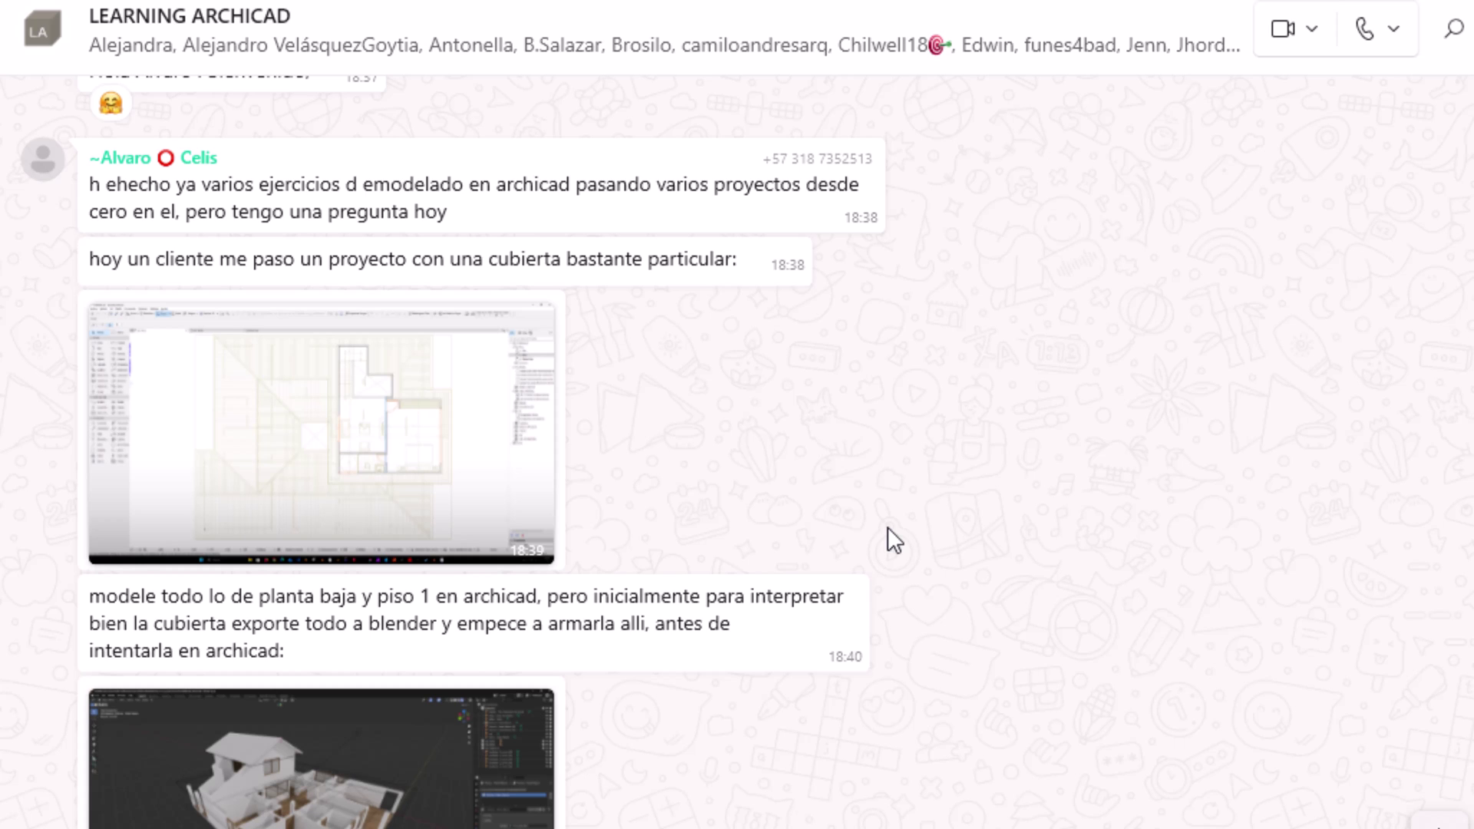
Scroll down the LEARNING ARCHICAD chat to the client's roof question and screenshots
scroll(887, 527, "down", 5)
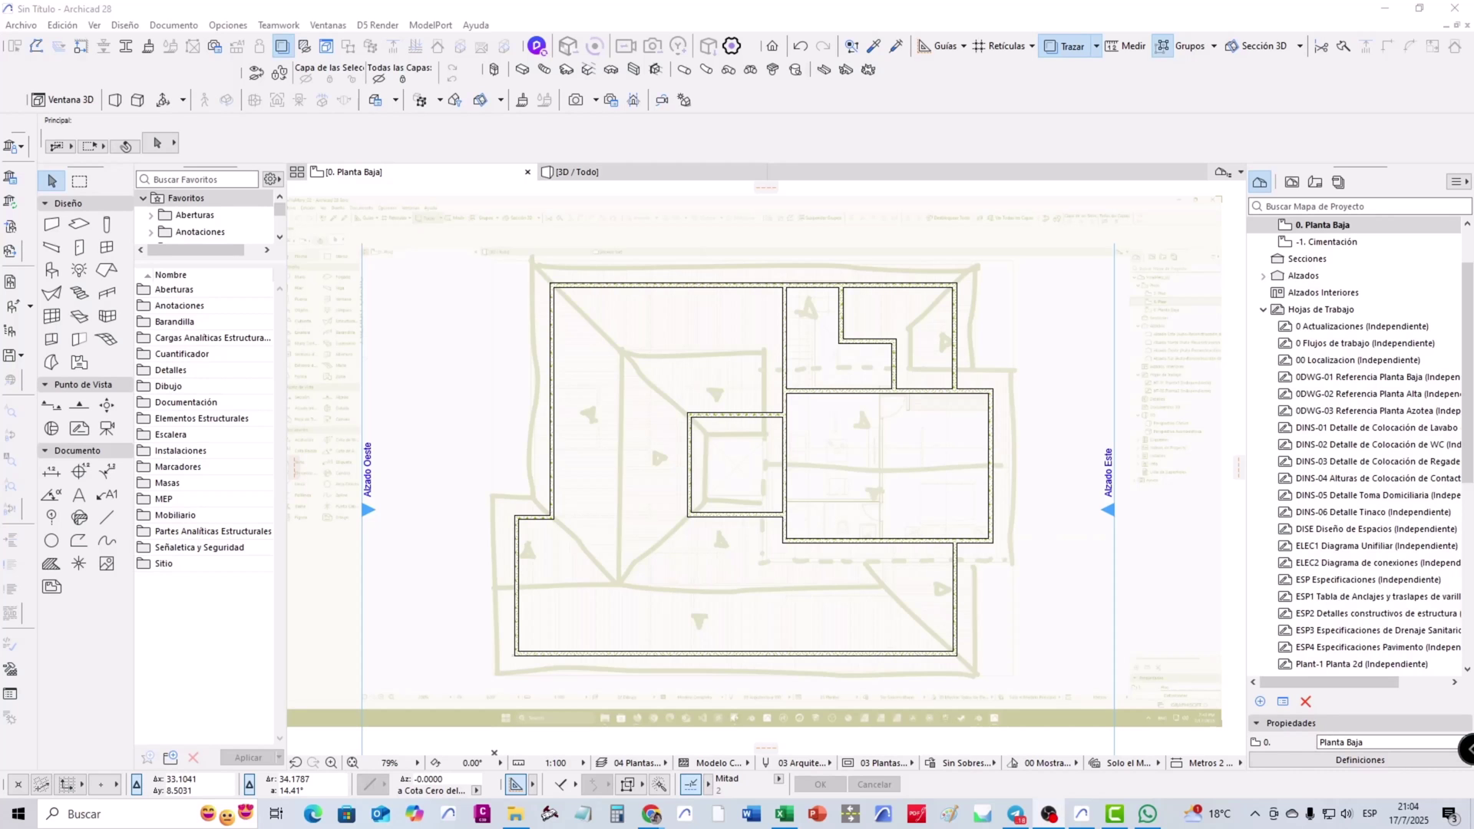
Choose the multi-plane Roof tool and check its 25.00° slope and 0.9000 overhang
scroll(750, 500, "up", 2)
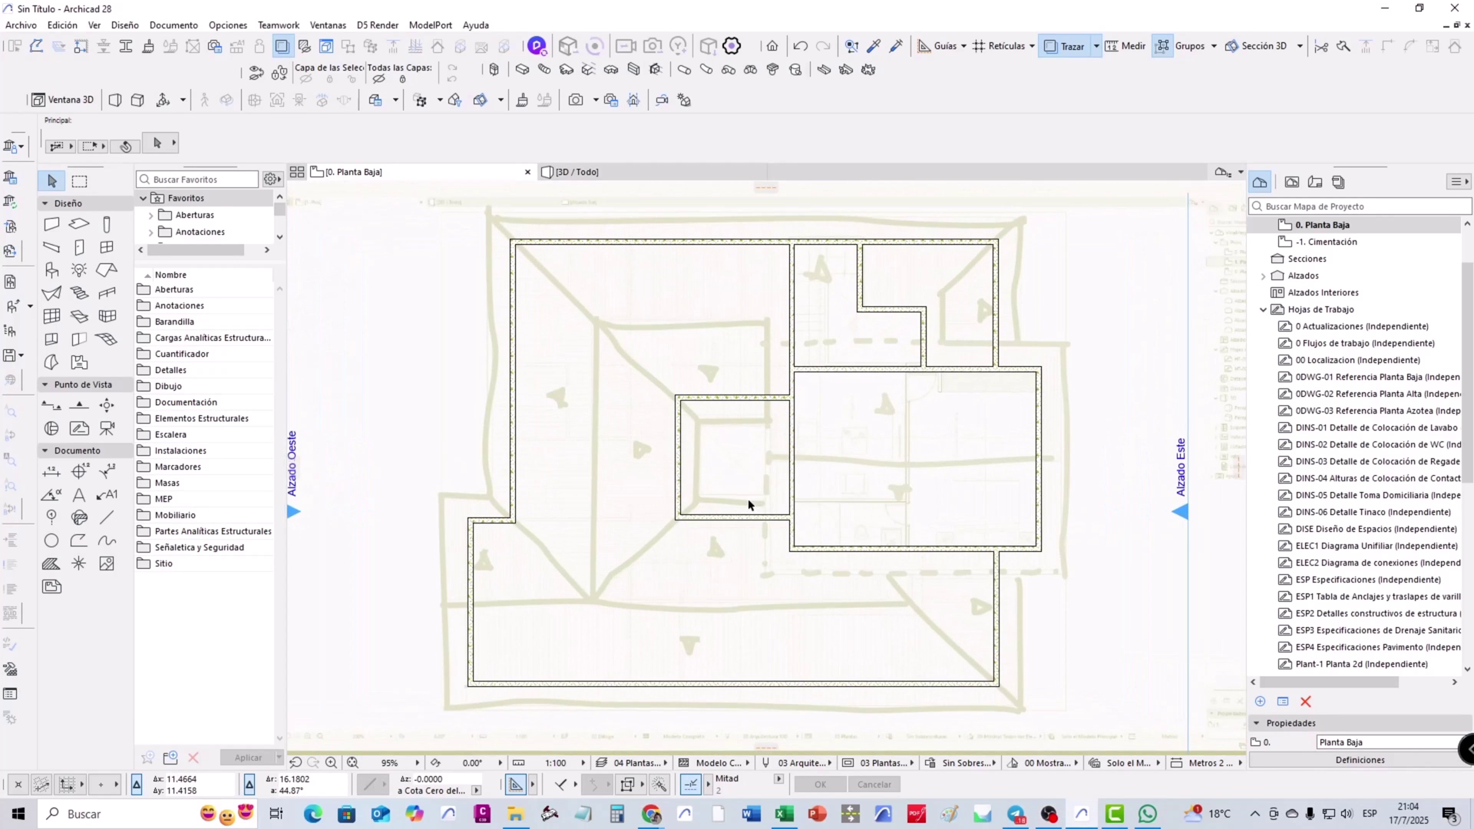
left_click(112, 271)
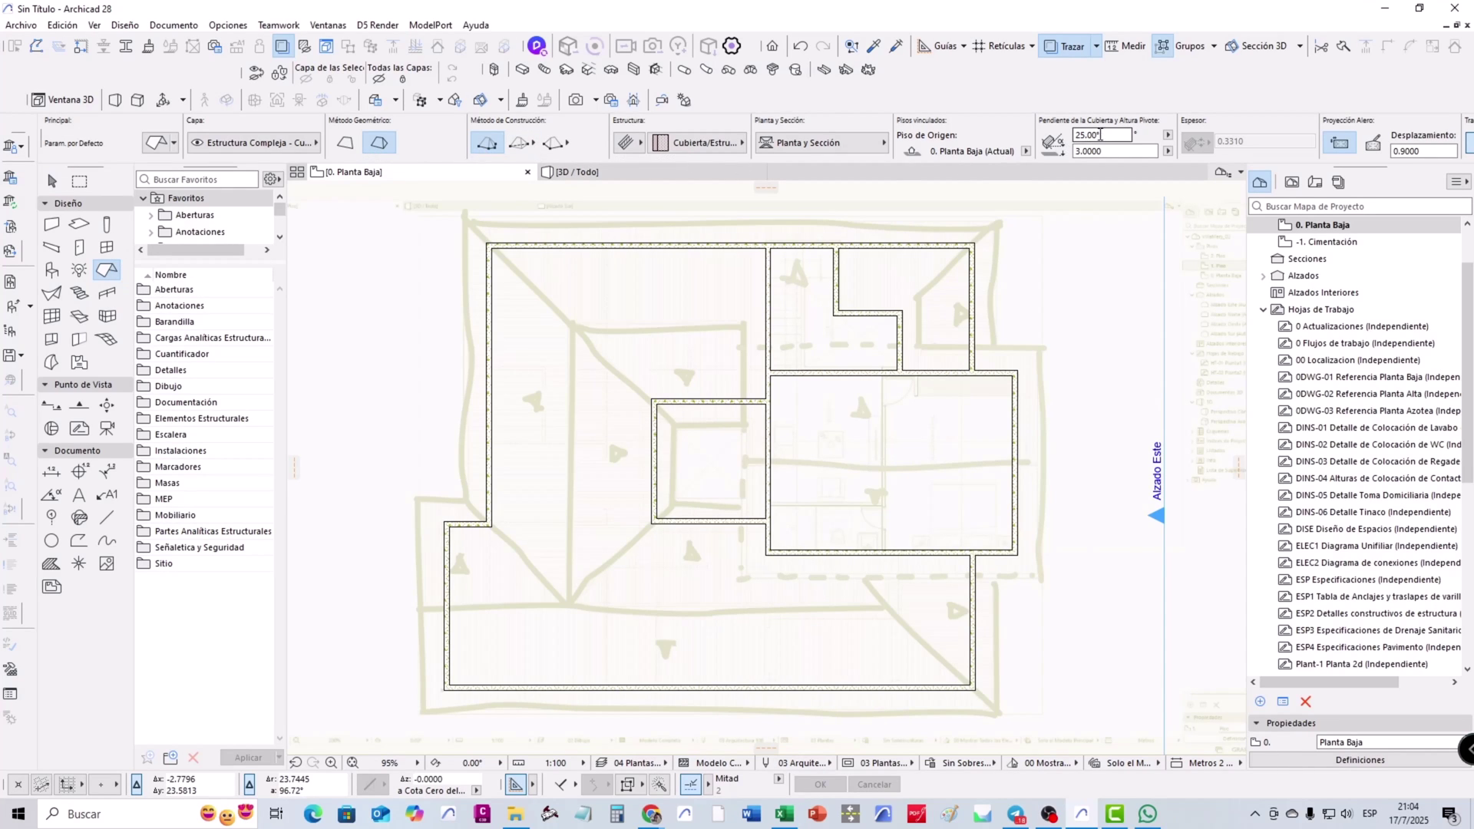
left_click(1106, 135)
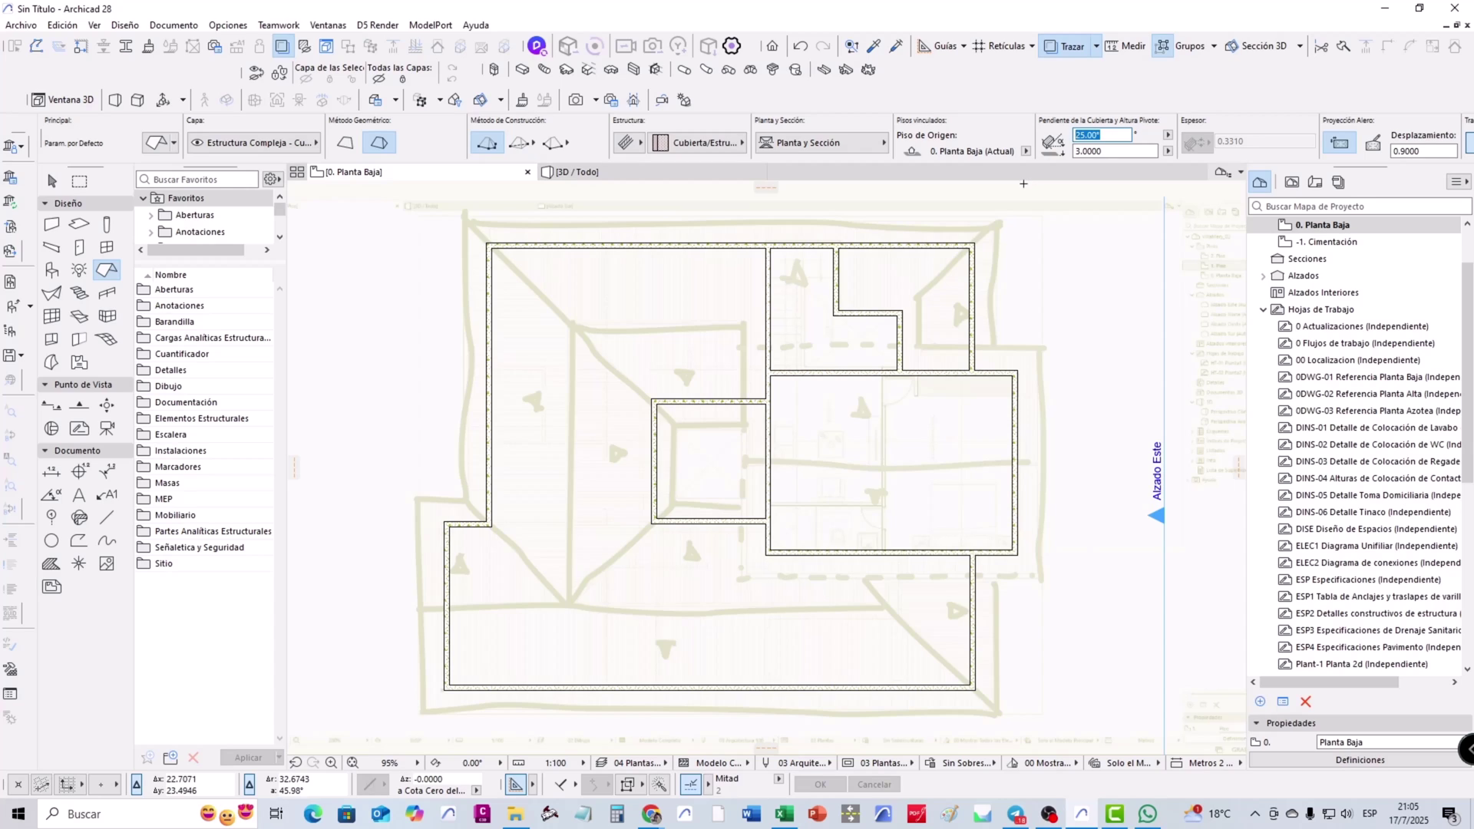
left_click(1428, 151)
Open the 1. Planta Alta plan, then return to 0. Planta Baja
scroll(1332, 310, "up", 2)
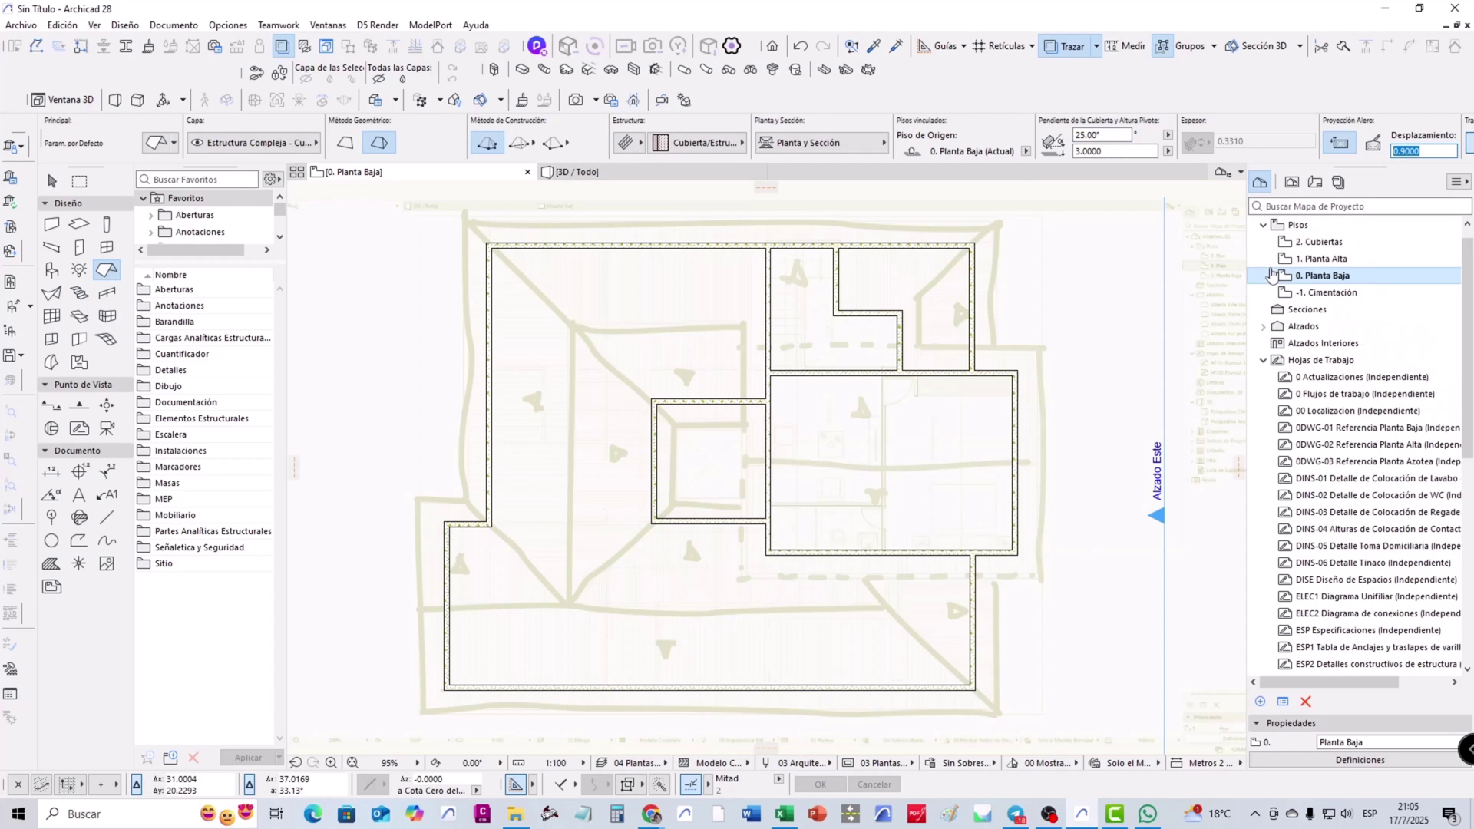
left_click(1332, 301)
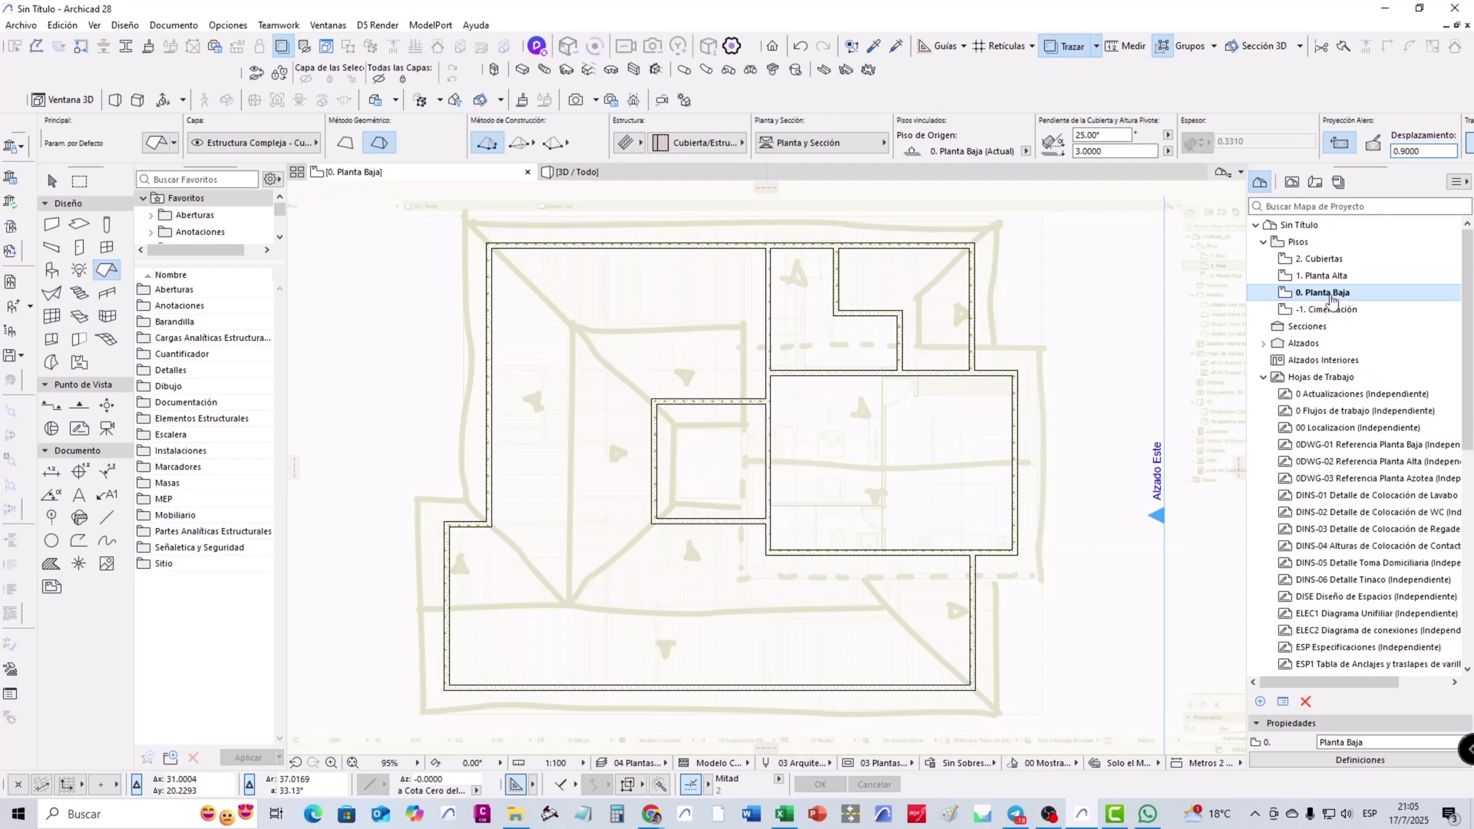
double_click(1333, 281)
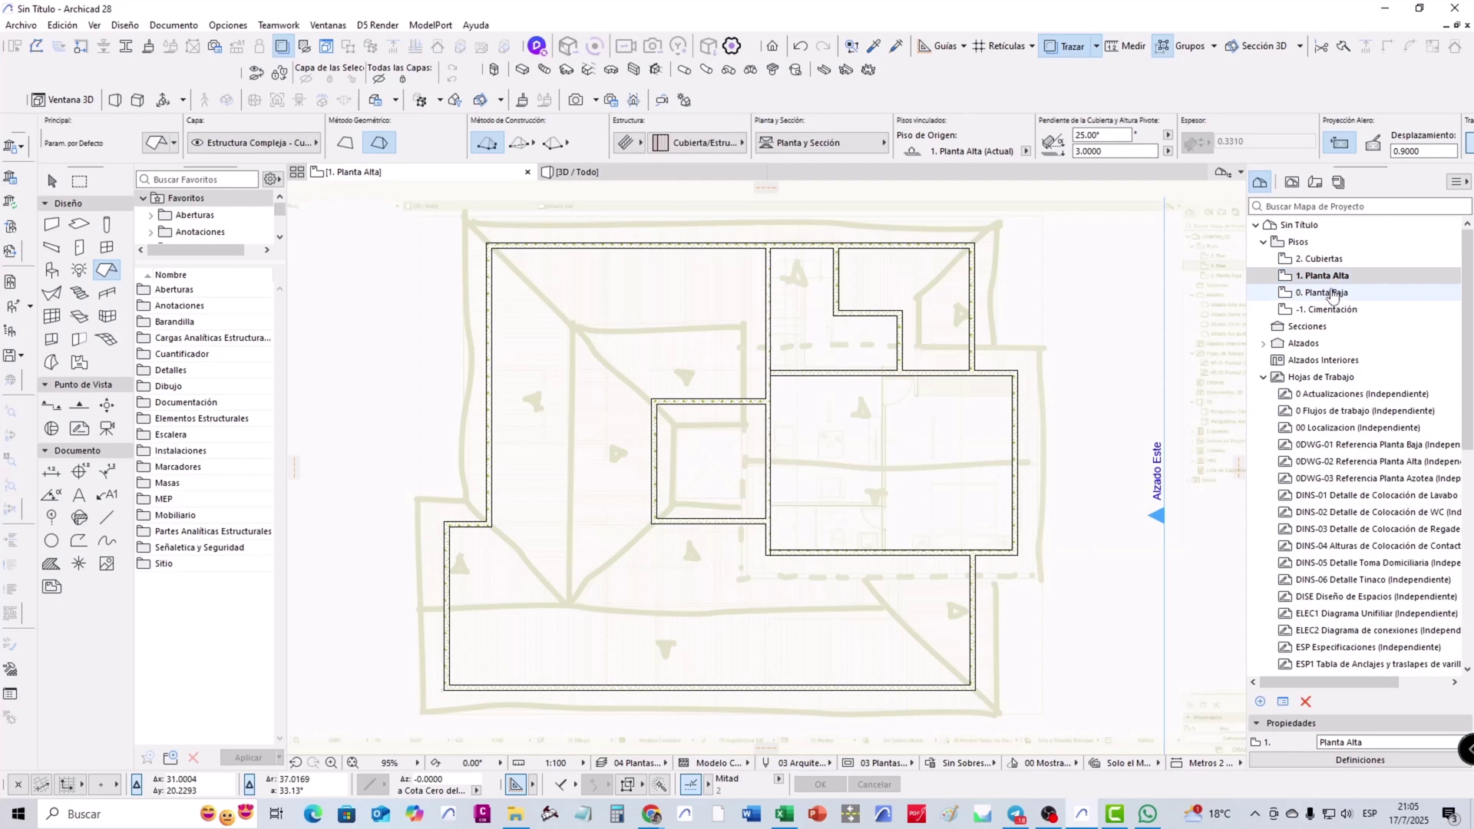
double_click(1324, 293)
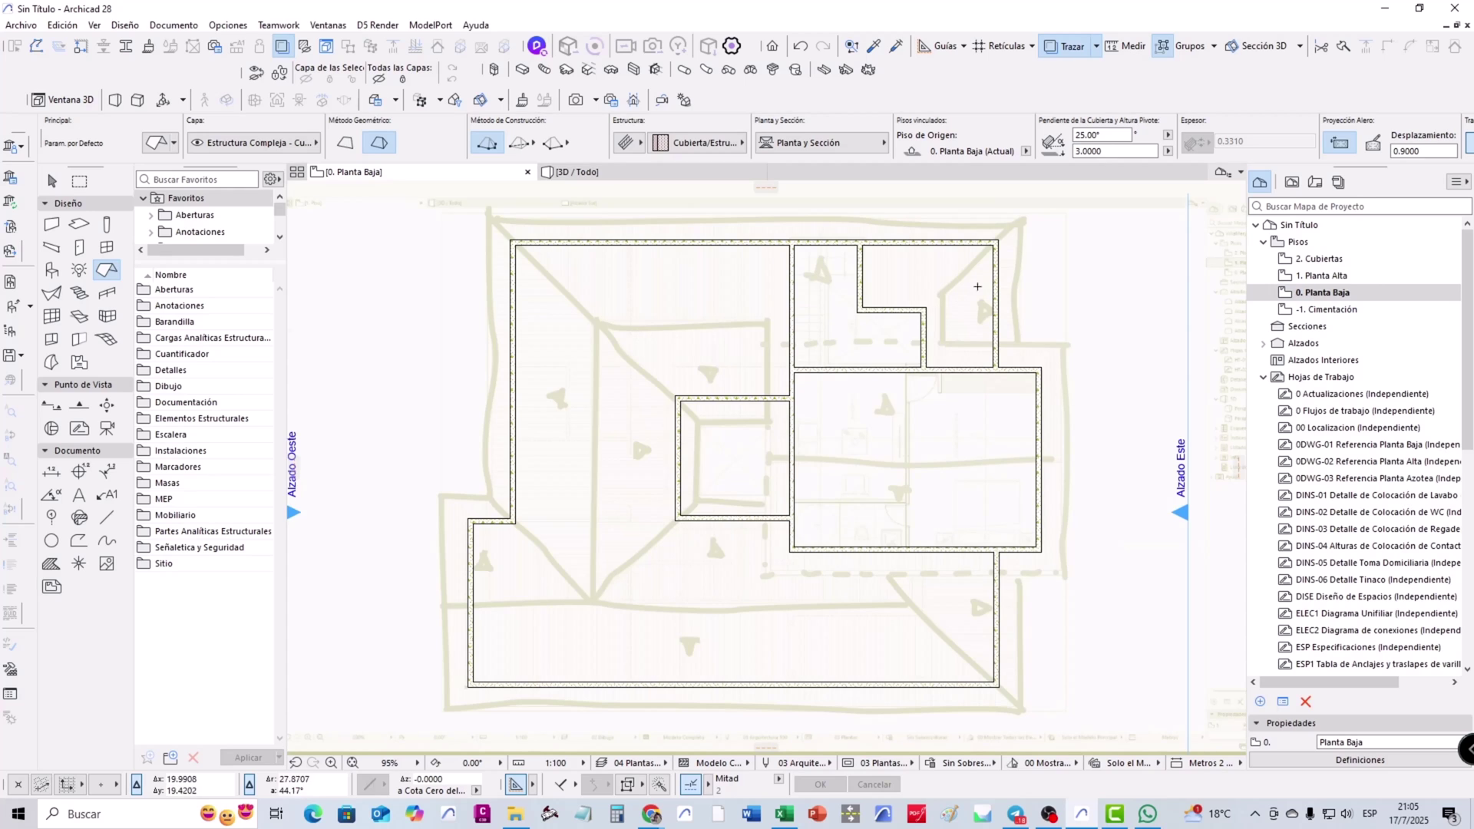
Trace the house's outer wall corners, including the west step, to create the multi-plane hip roof
left_click(999, 237)
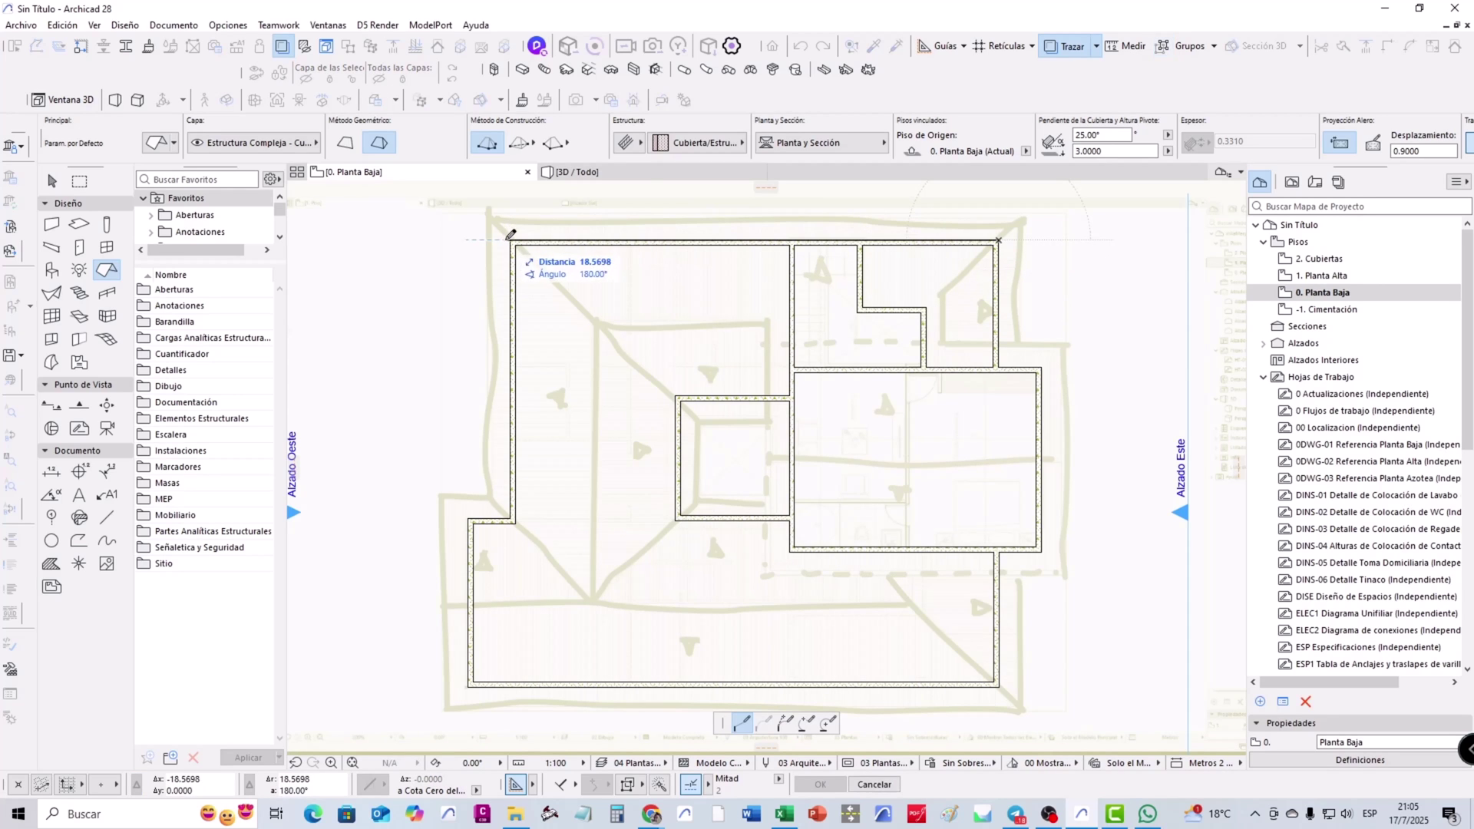
left_click(509, 240)
left_click(513, 522)
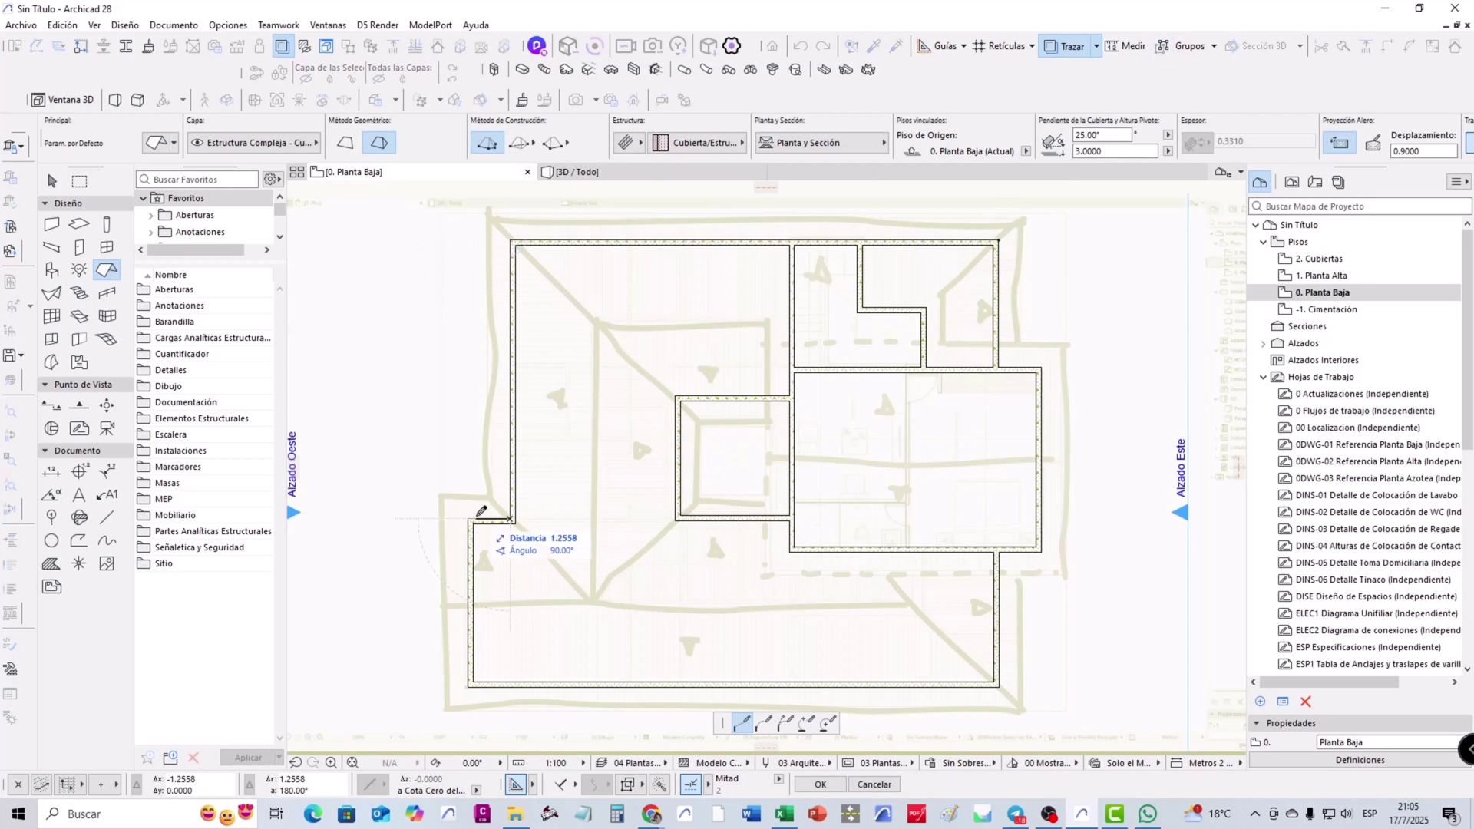
left_click(468, 519)
left_click(467, 686)
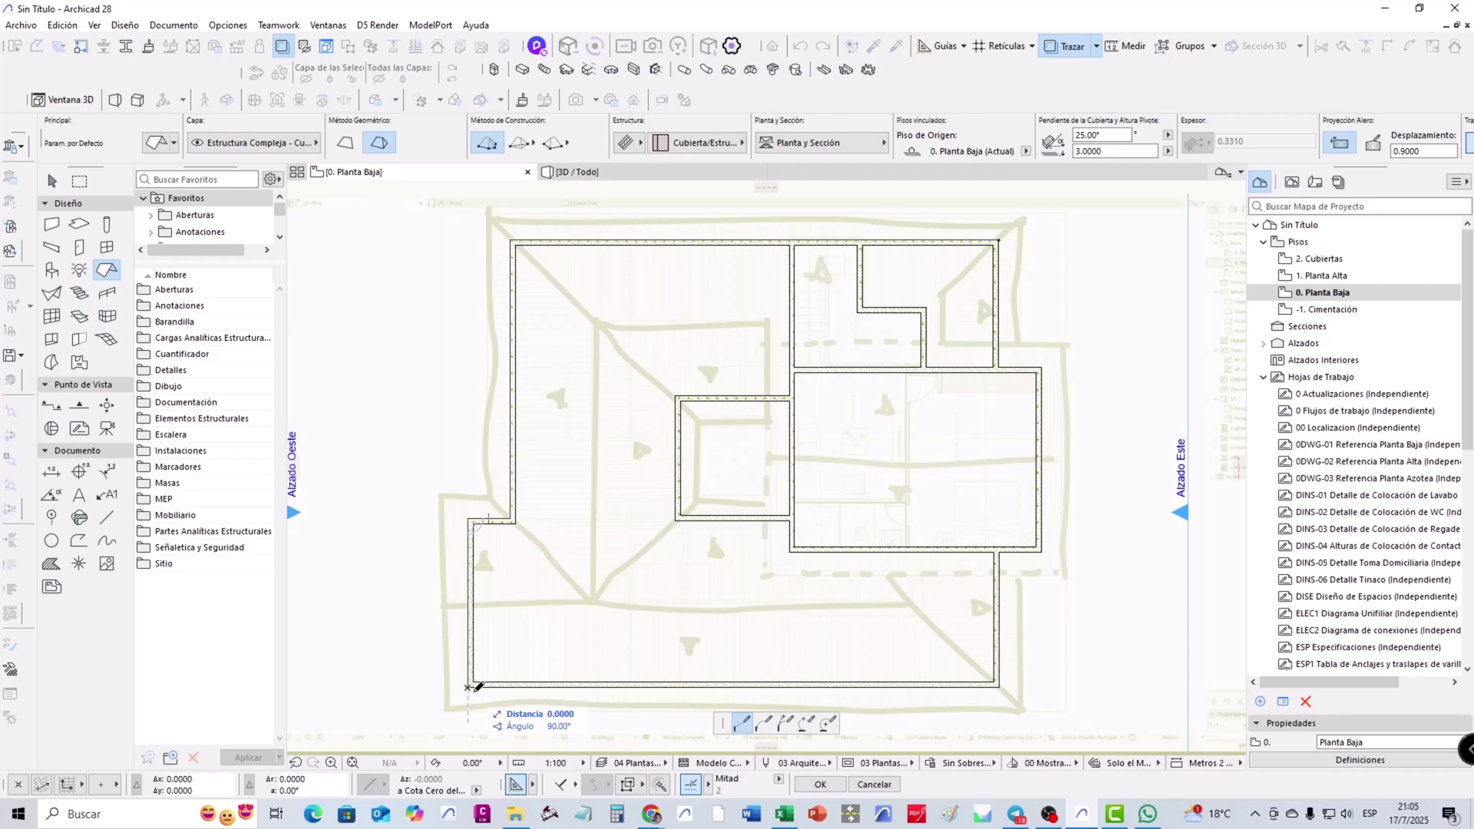
left_click(999, 686)
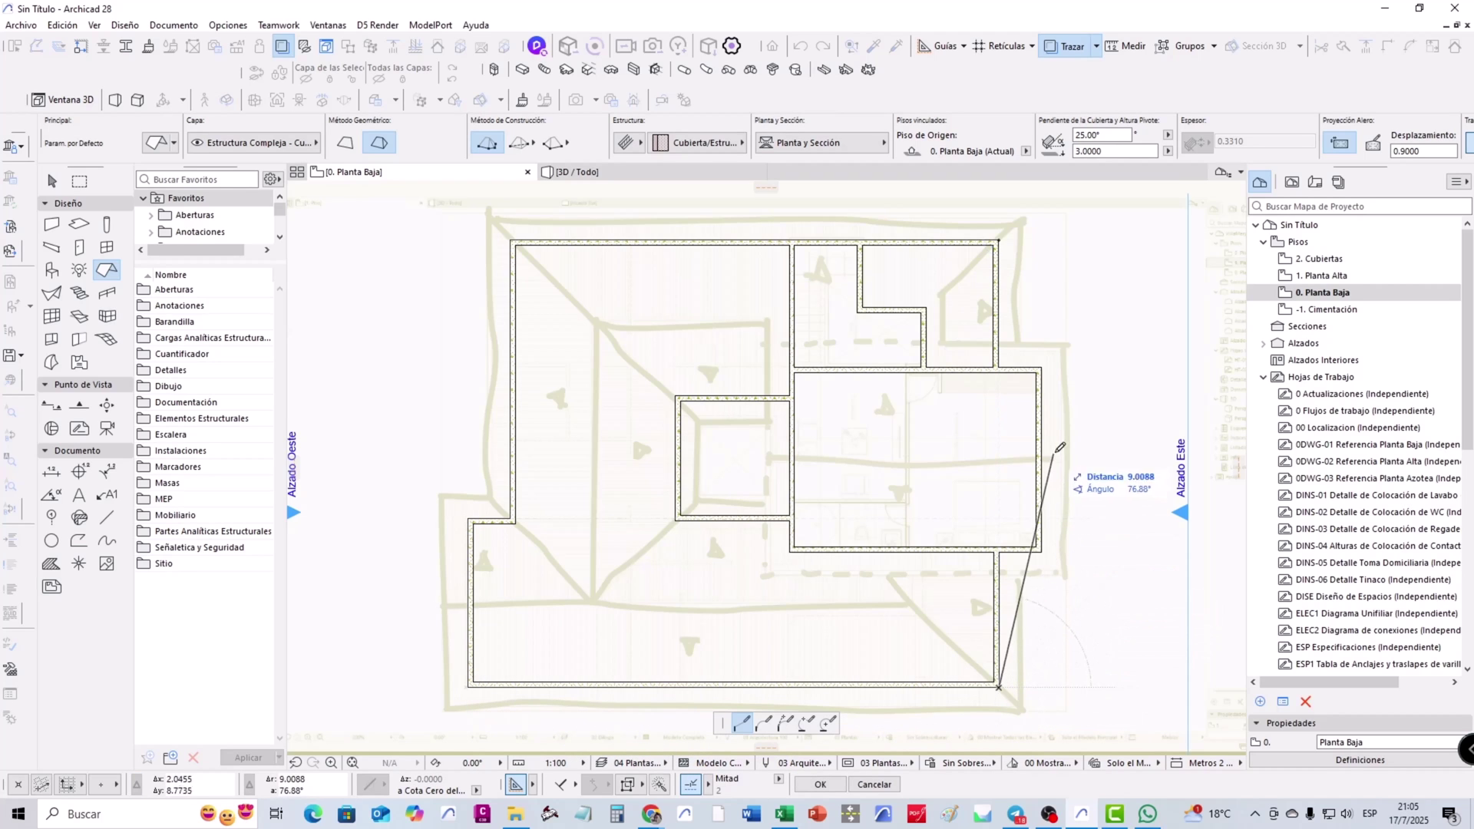
left_click(998, 240)
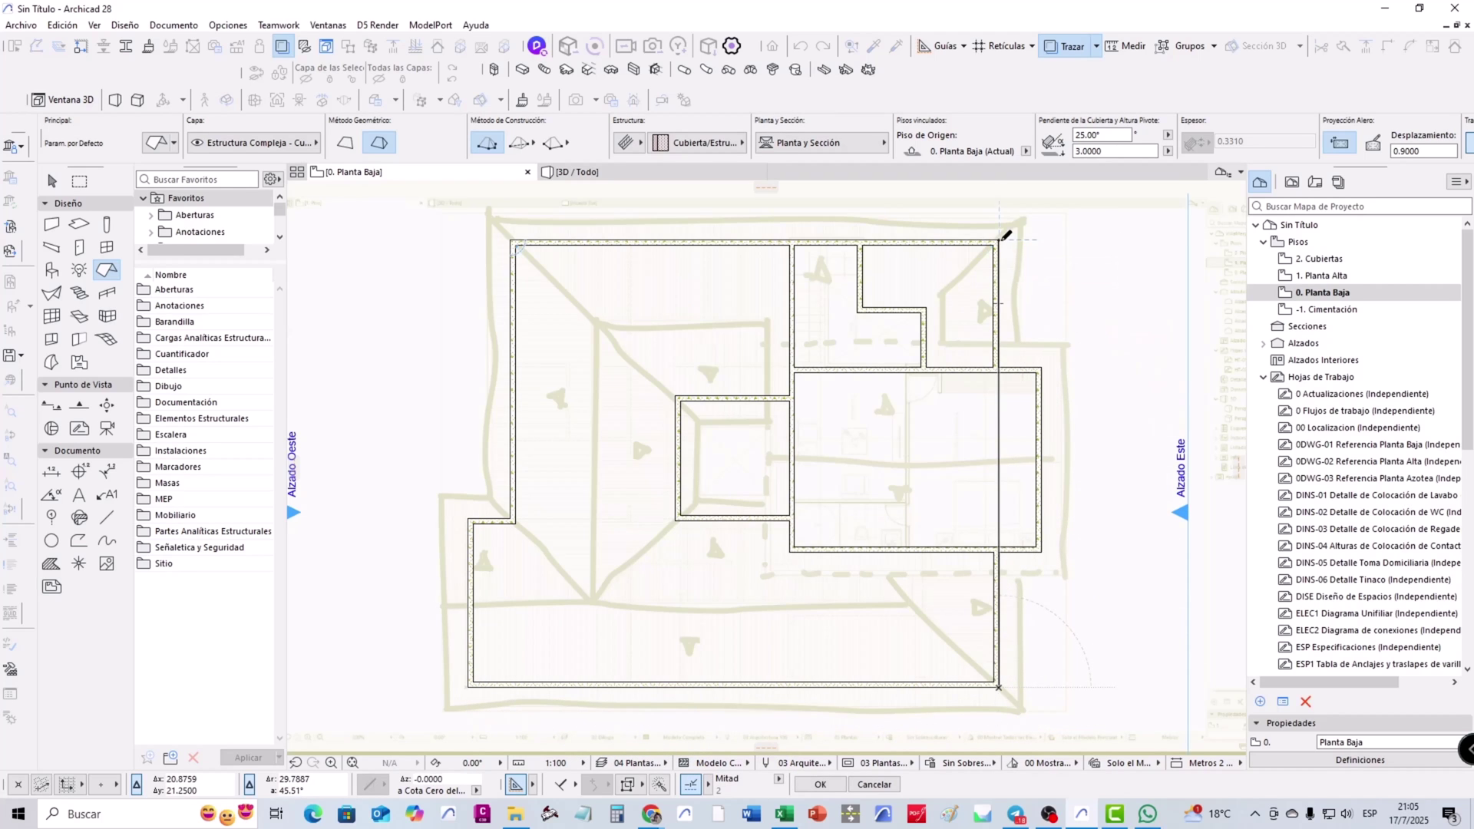
scroll(970, 326, "down", 1)
Subtract a rectangular opening above the central courtyard from the roof
left_click(1011, 246)
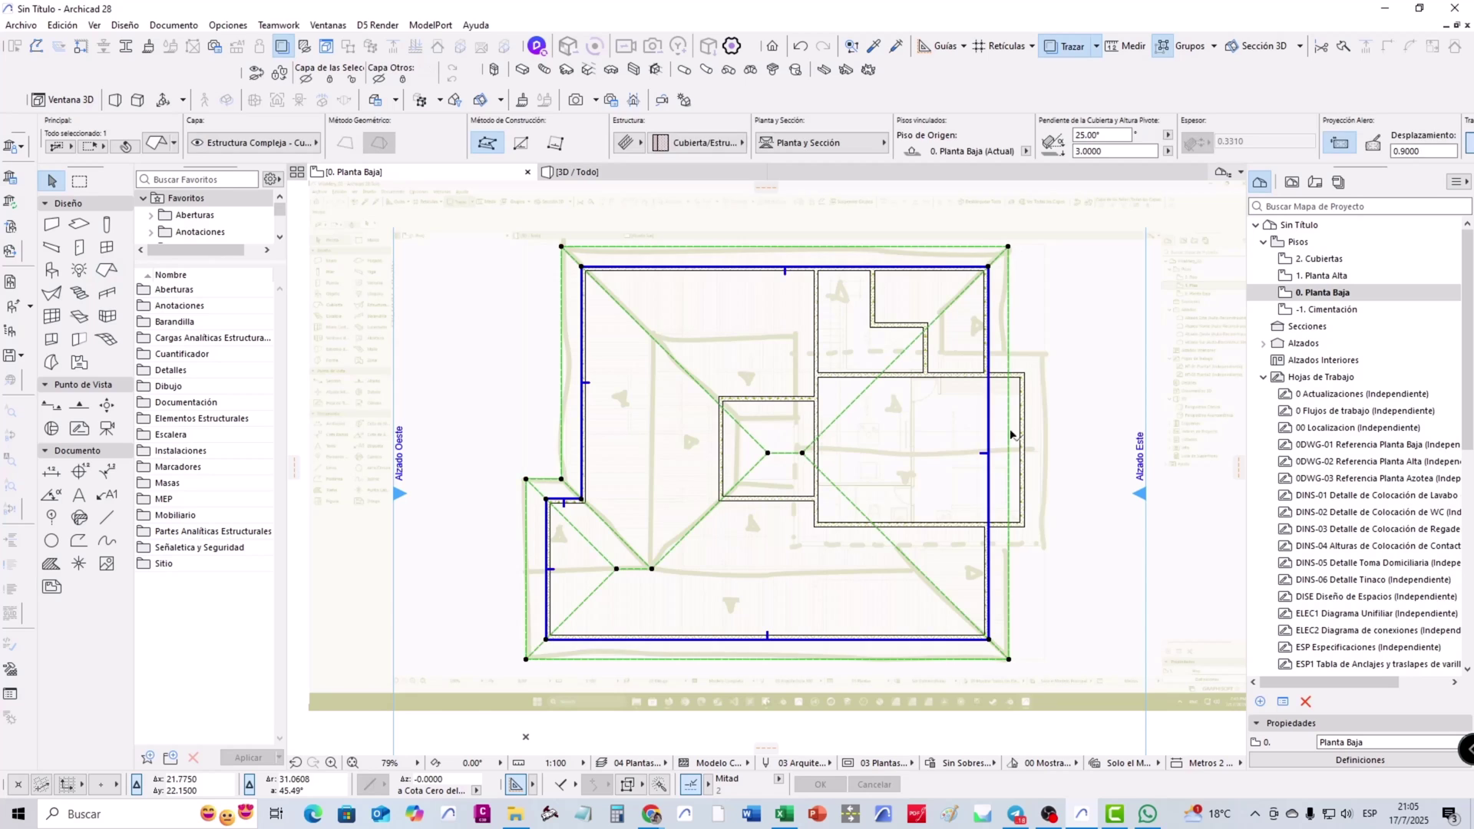
scroll(918, 500, "up", 1)
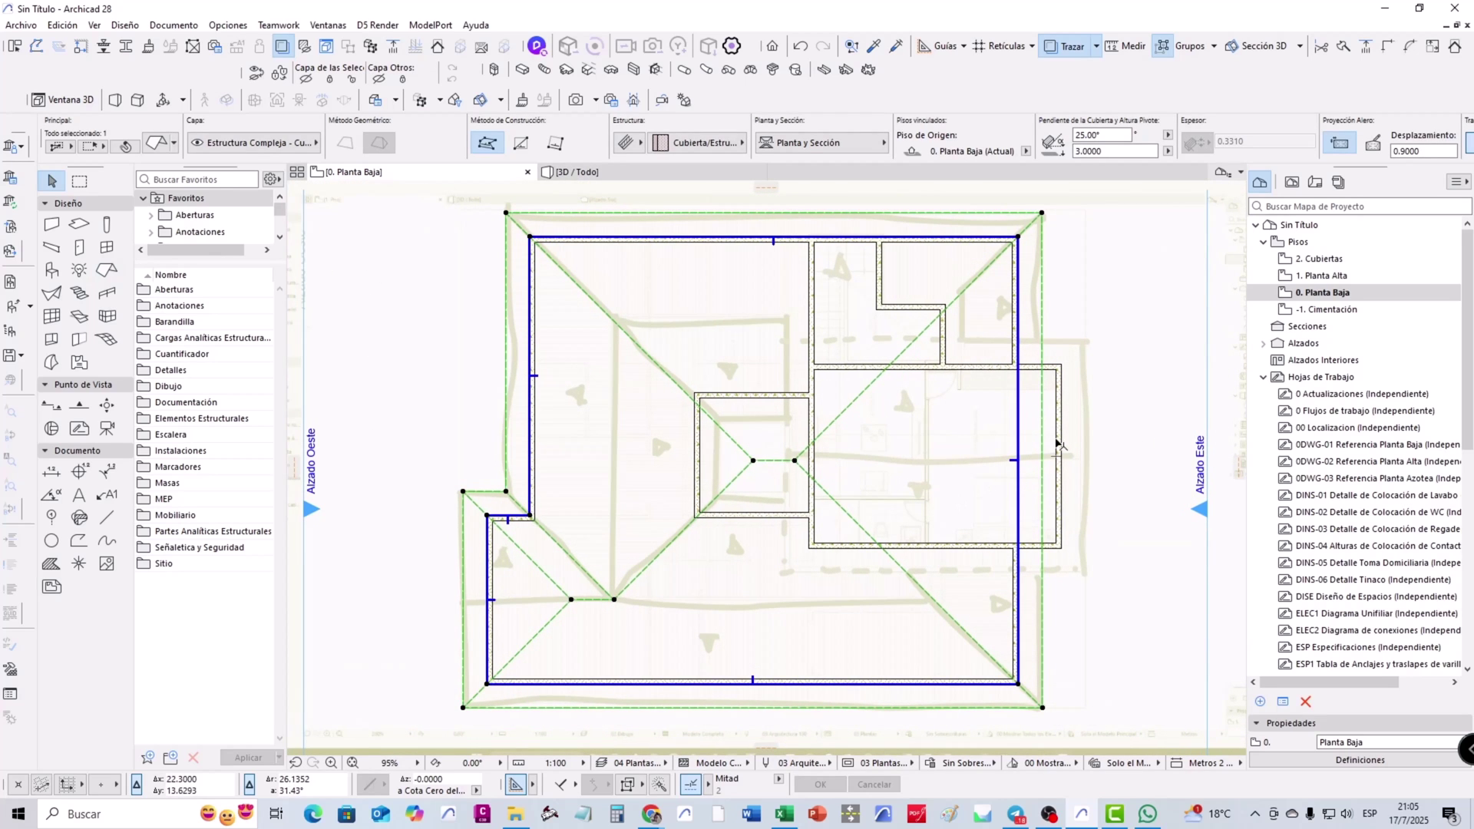
left_click(1019, 238)
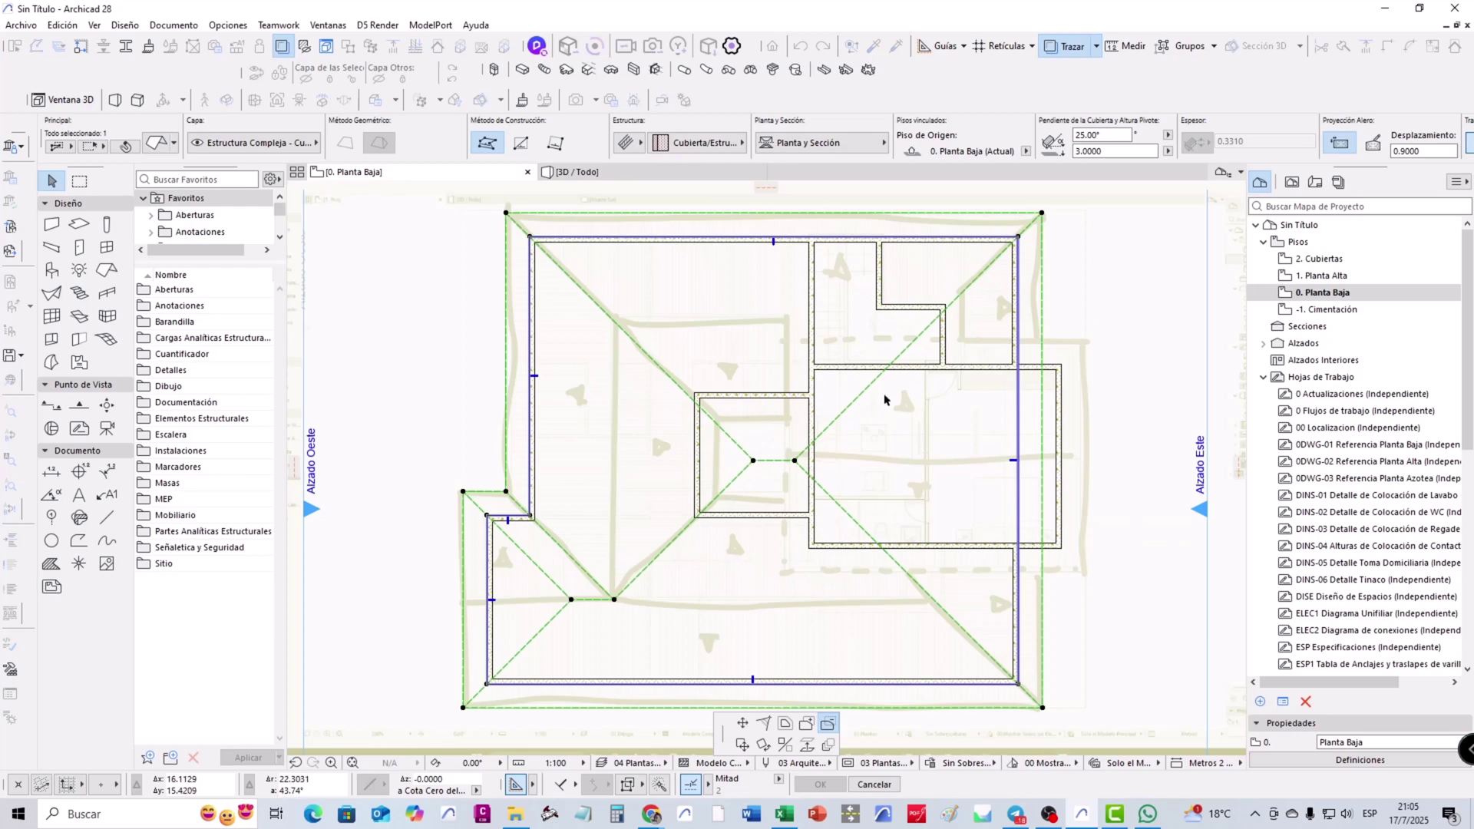
left_click(700, 398)
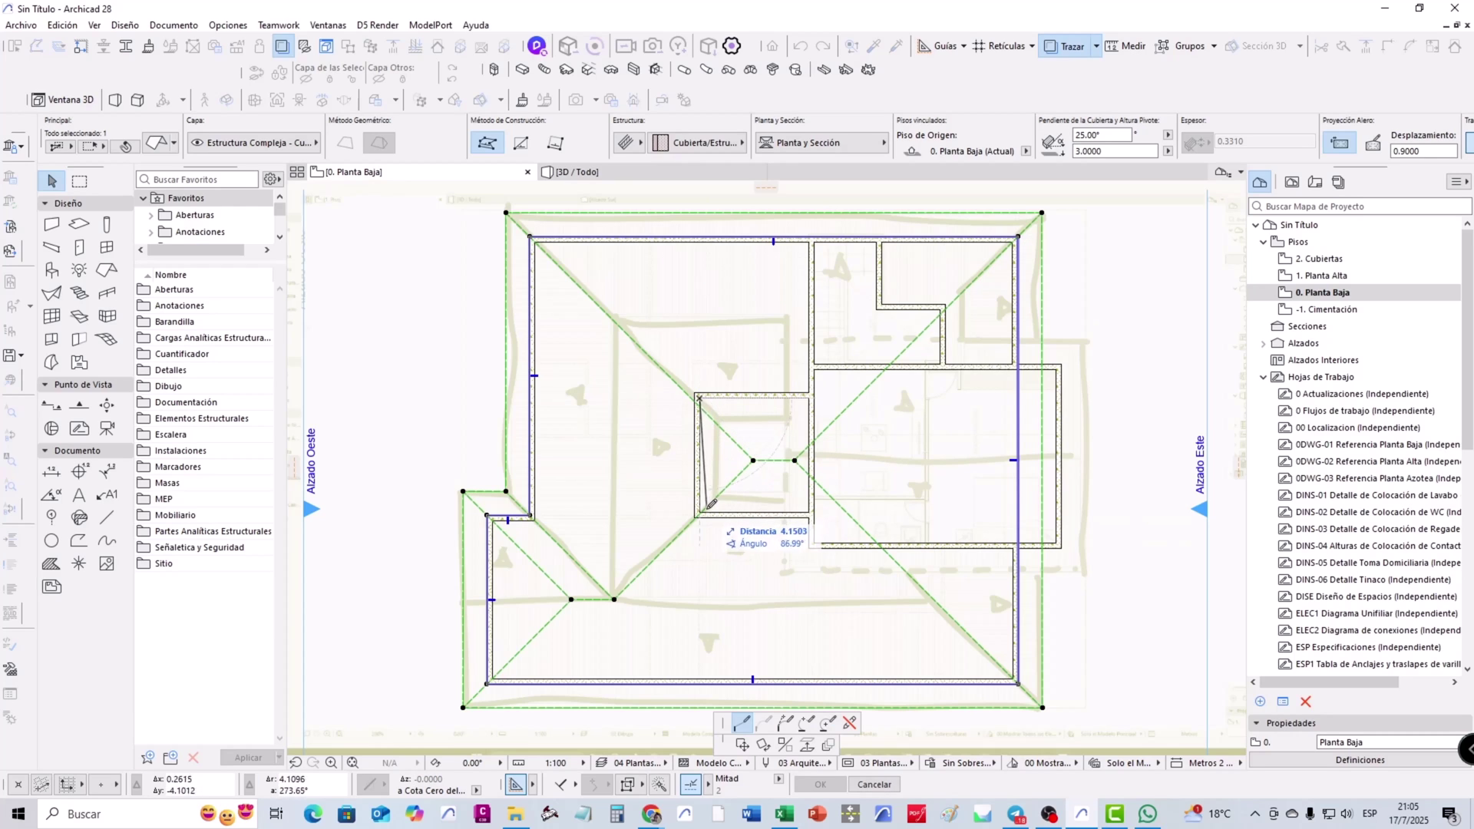
left_click(698, 511)
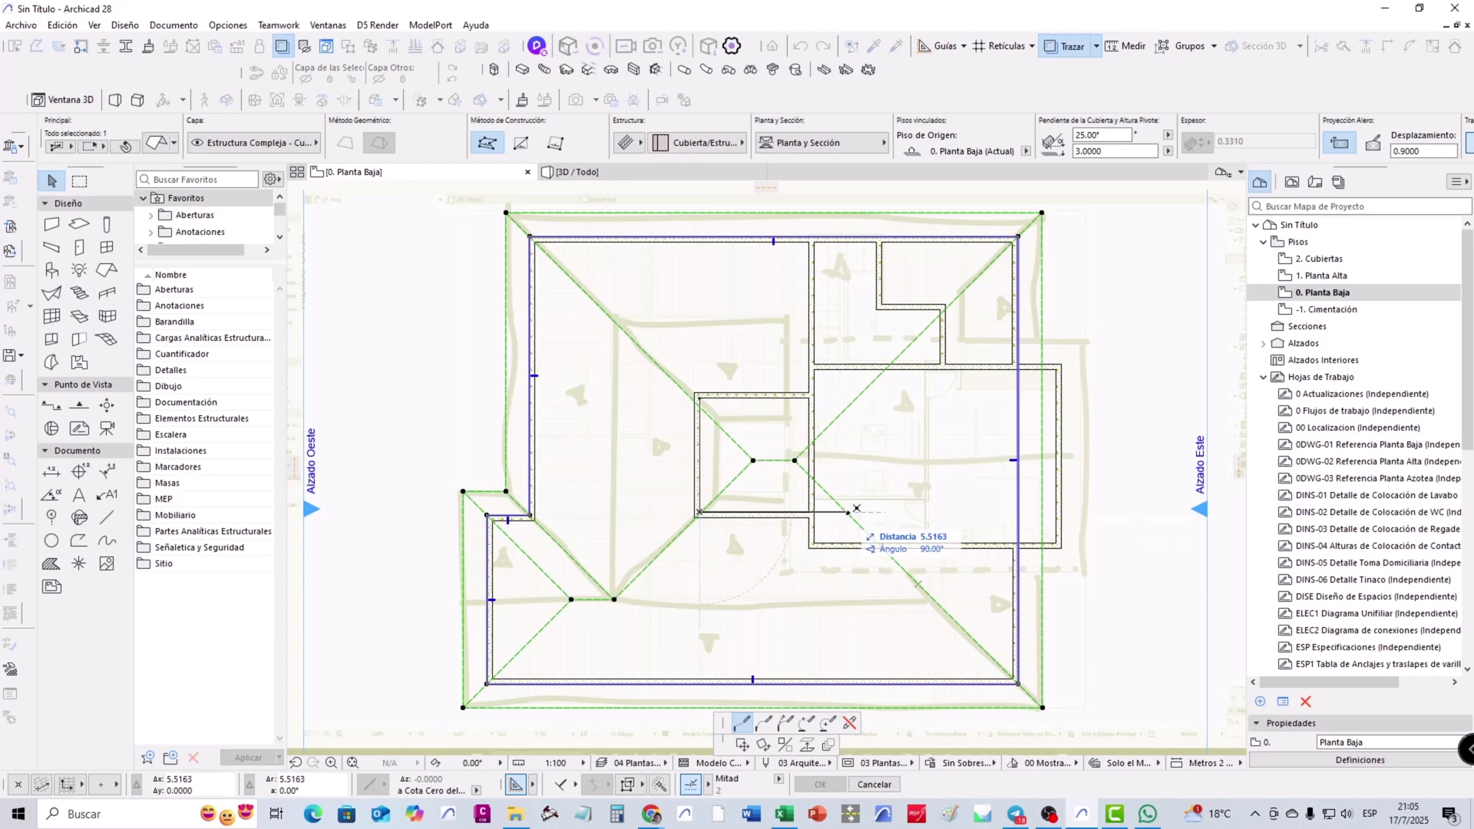
left_click(845, 512)
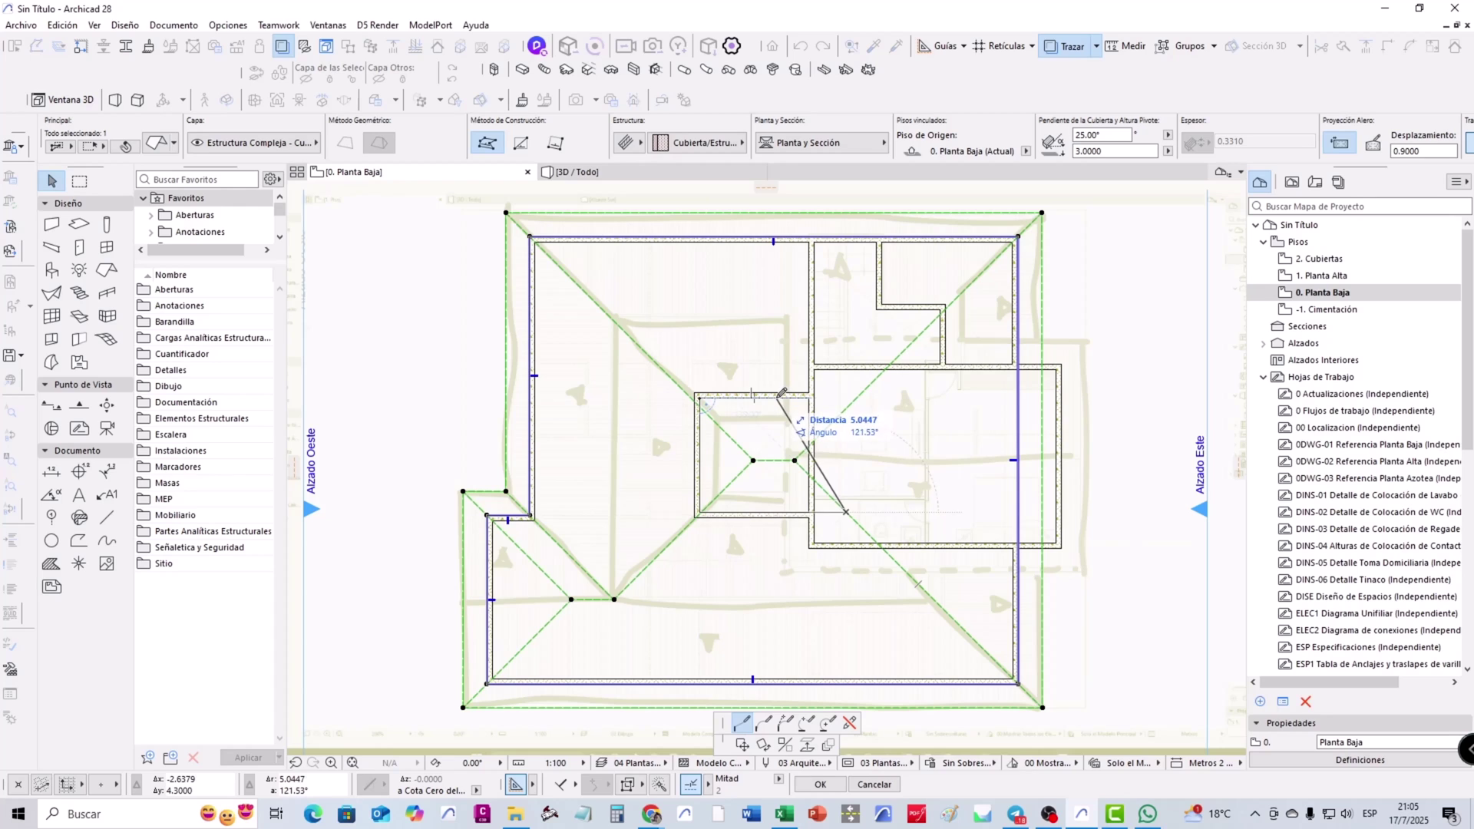
left_click(845, 398)
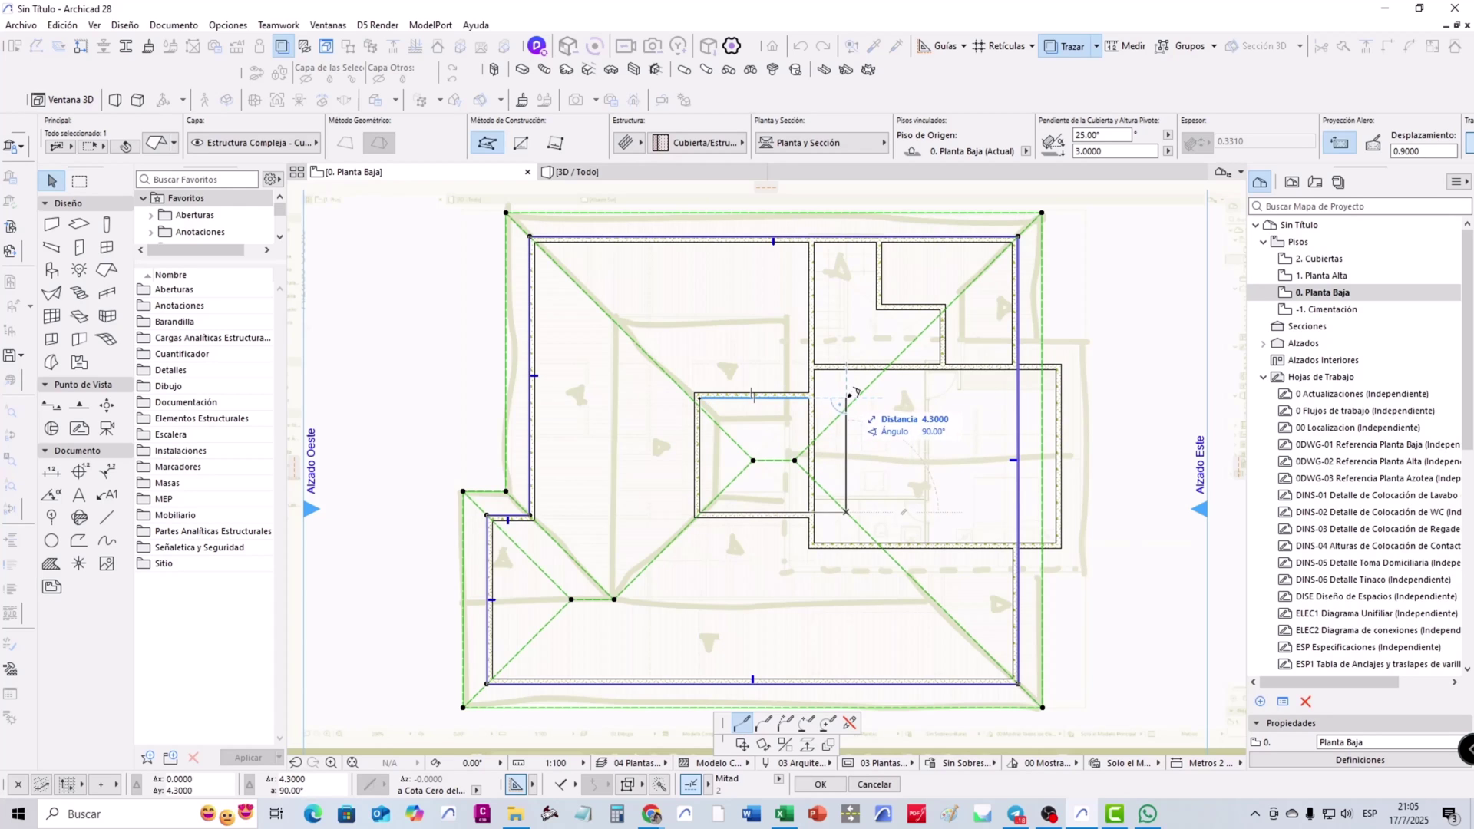
left_click(698, 397)
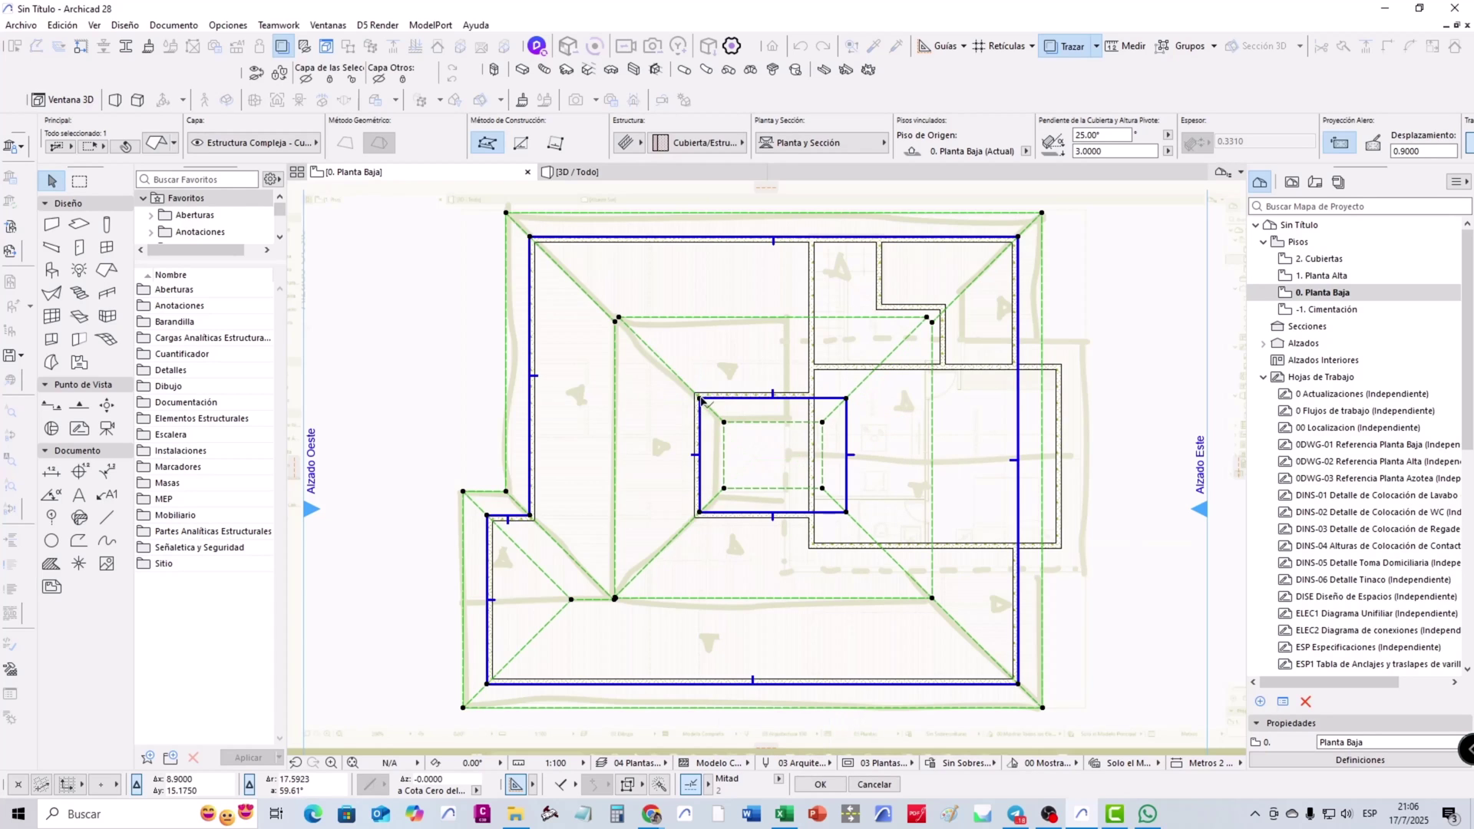
scroll(973, 504, "down", 2)
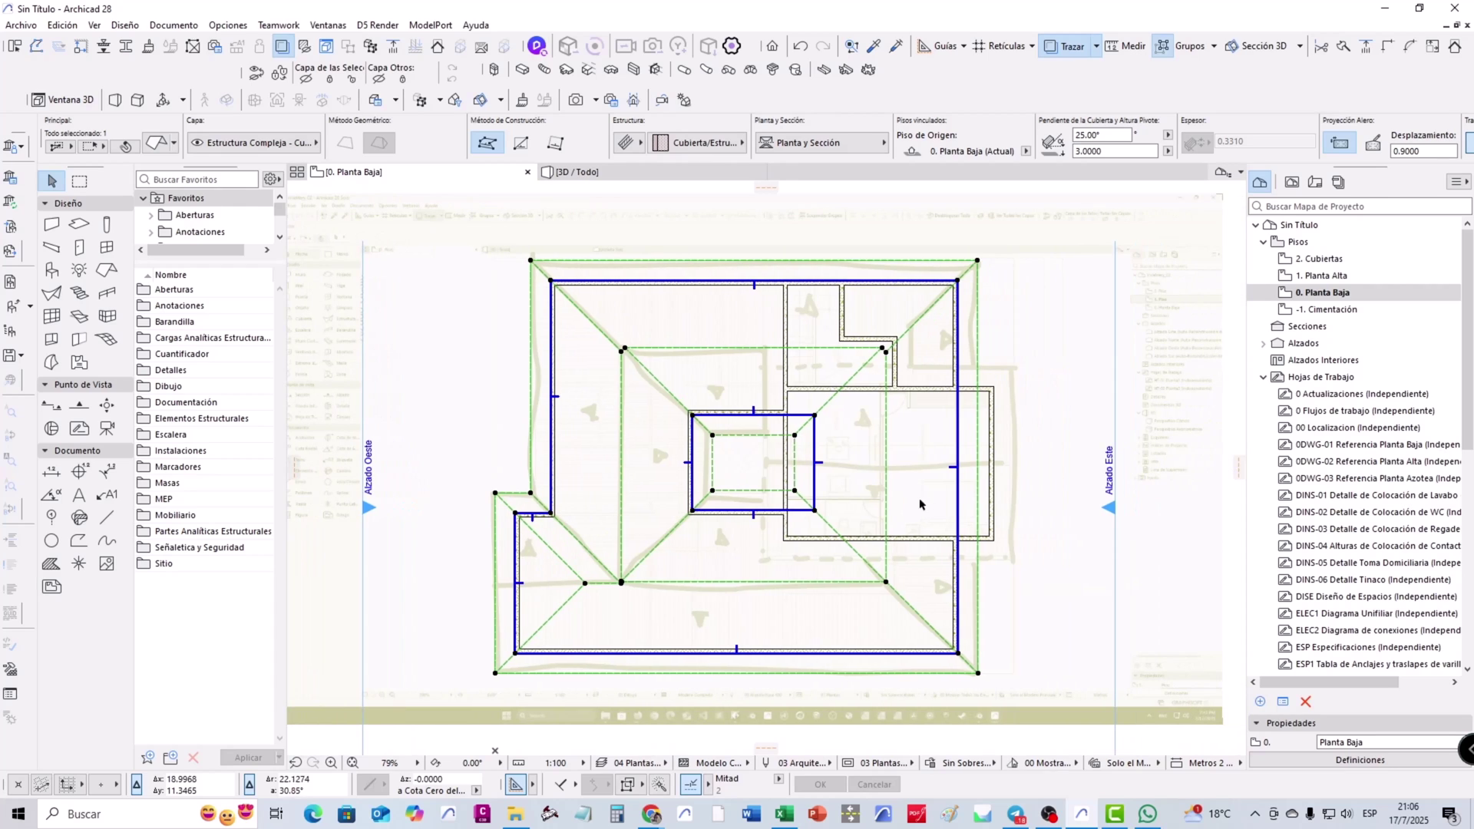
key("Escape")
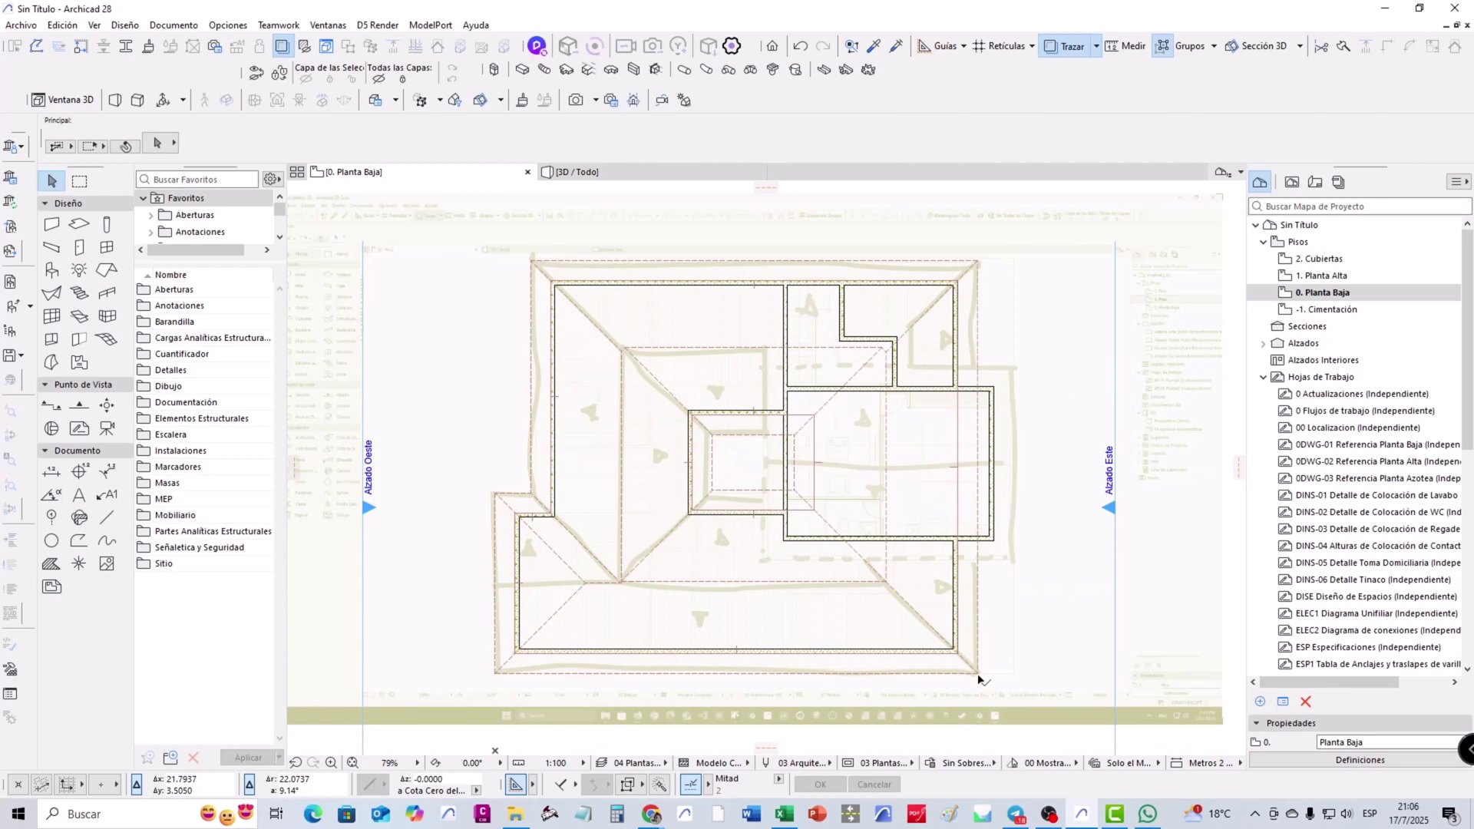
Cut a further polygon out of the roof, traced around the upper-right wall step
left_click(978, 678)
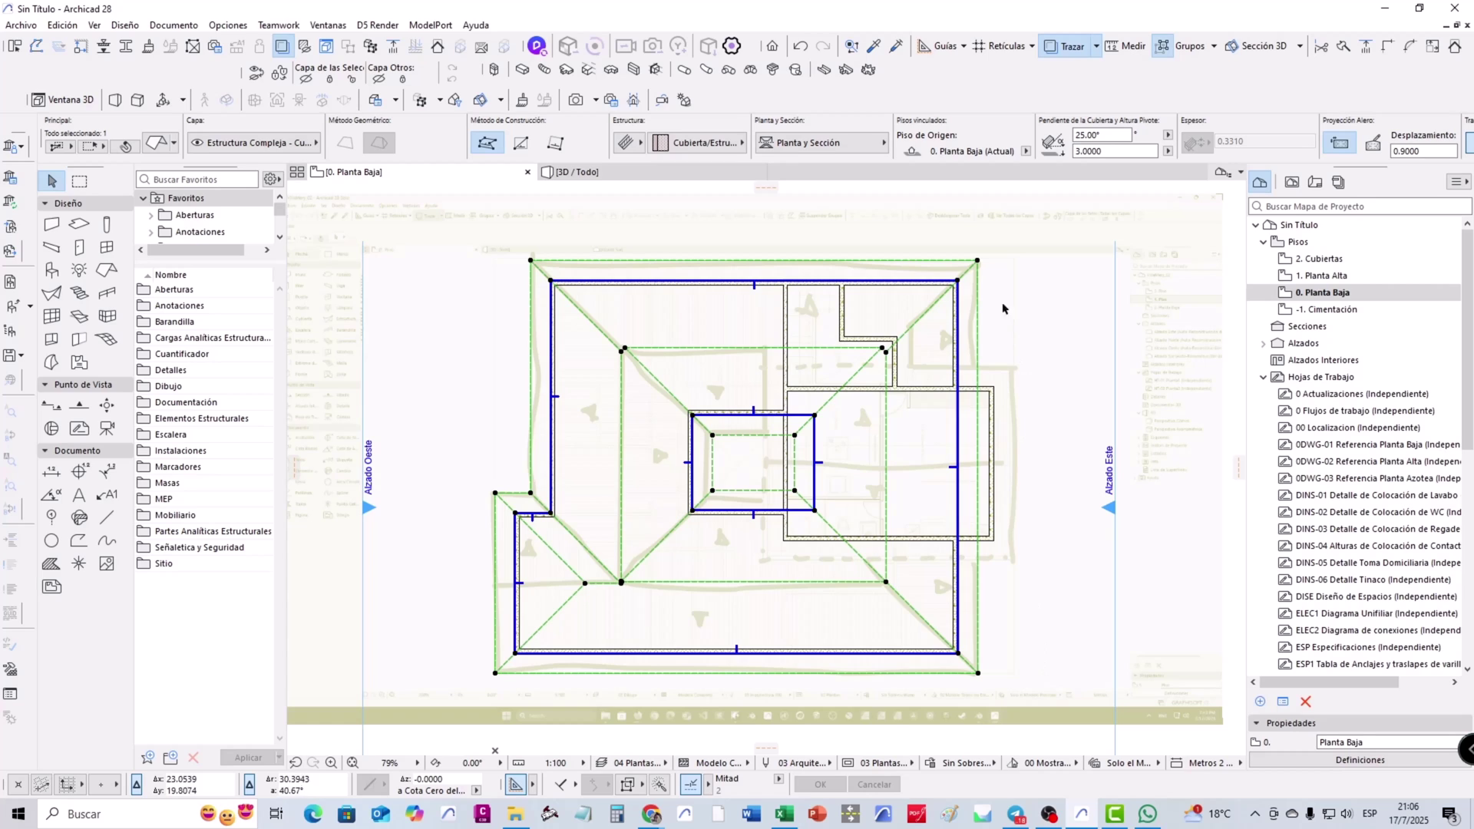
left_click(979, 261)
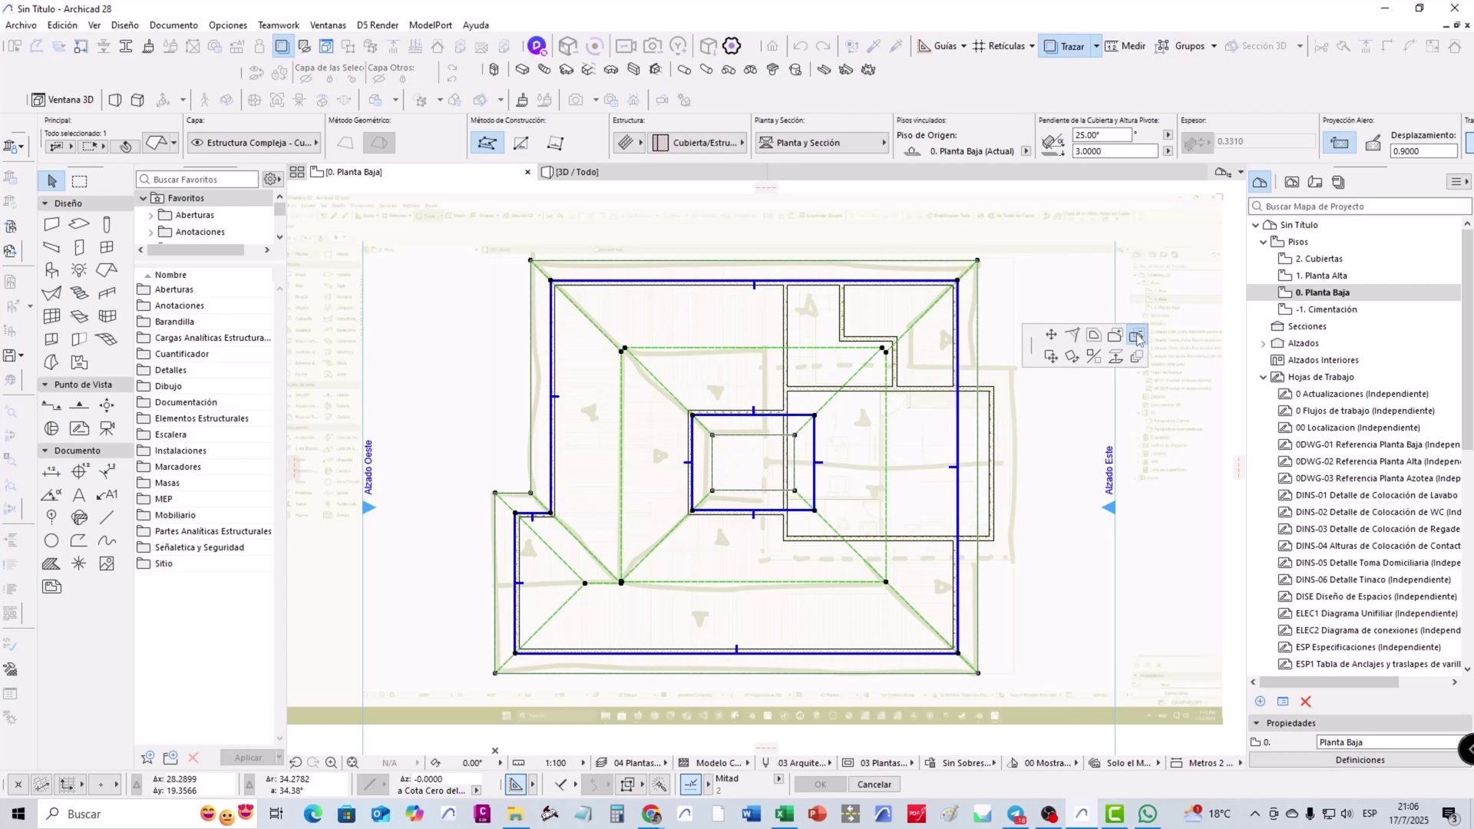
left_click(994, 388)
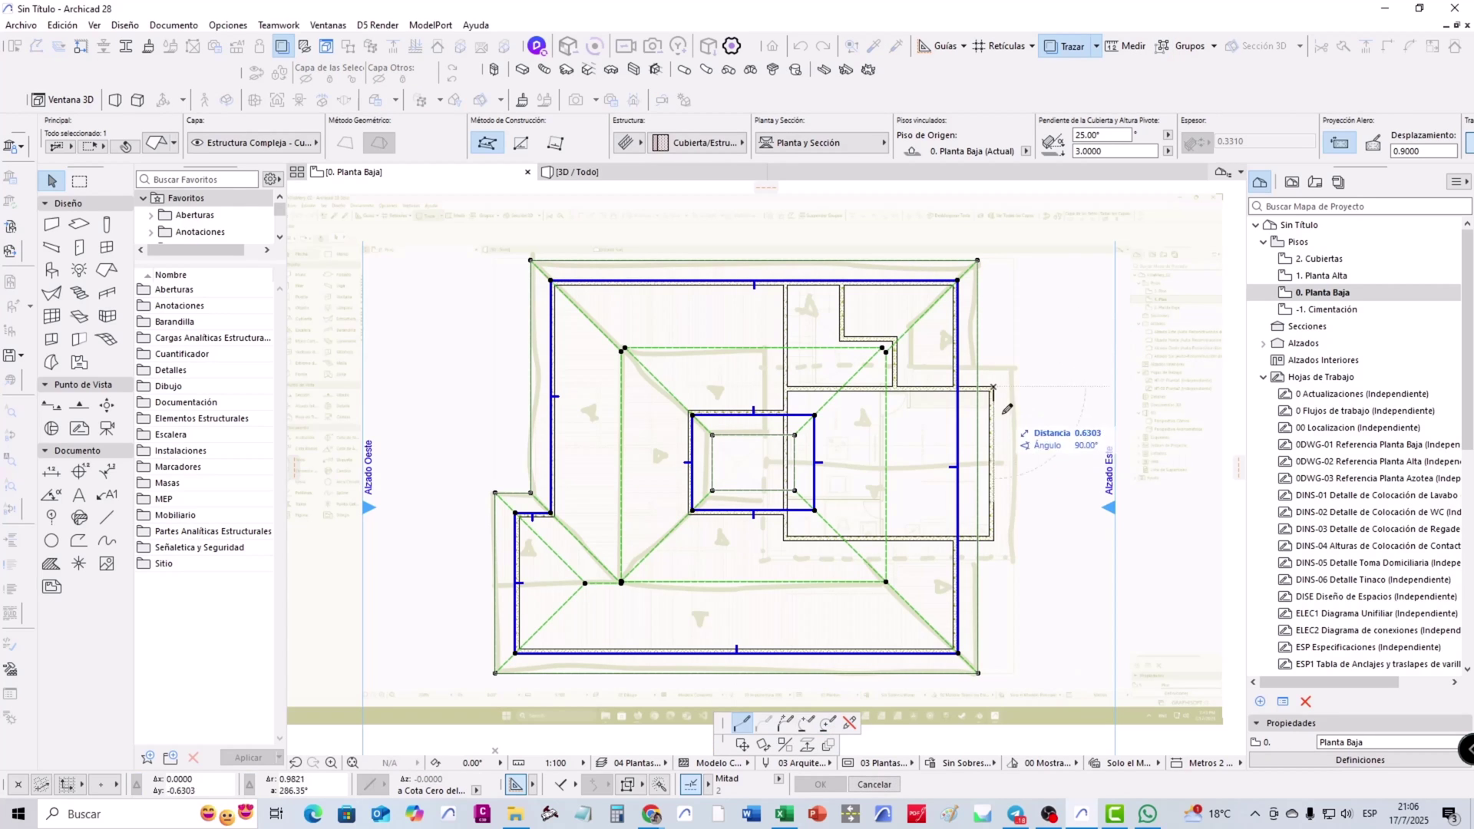
left_click(993, 539)
left_click(787, 540)
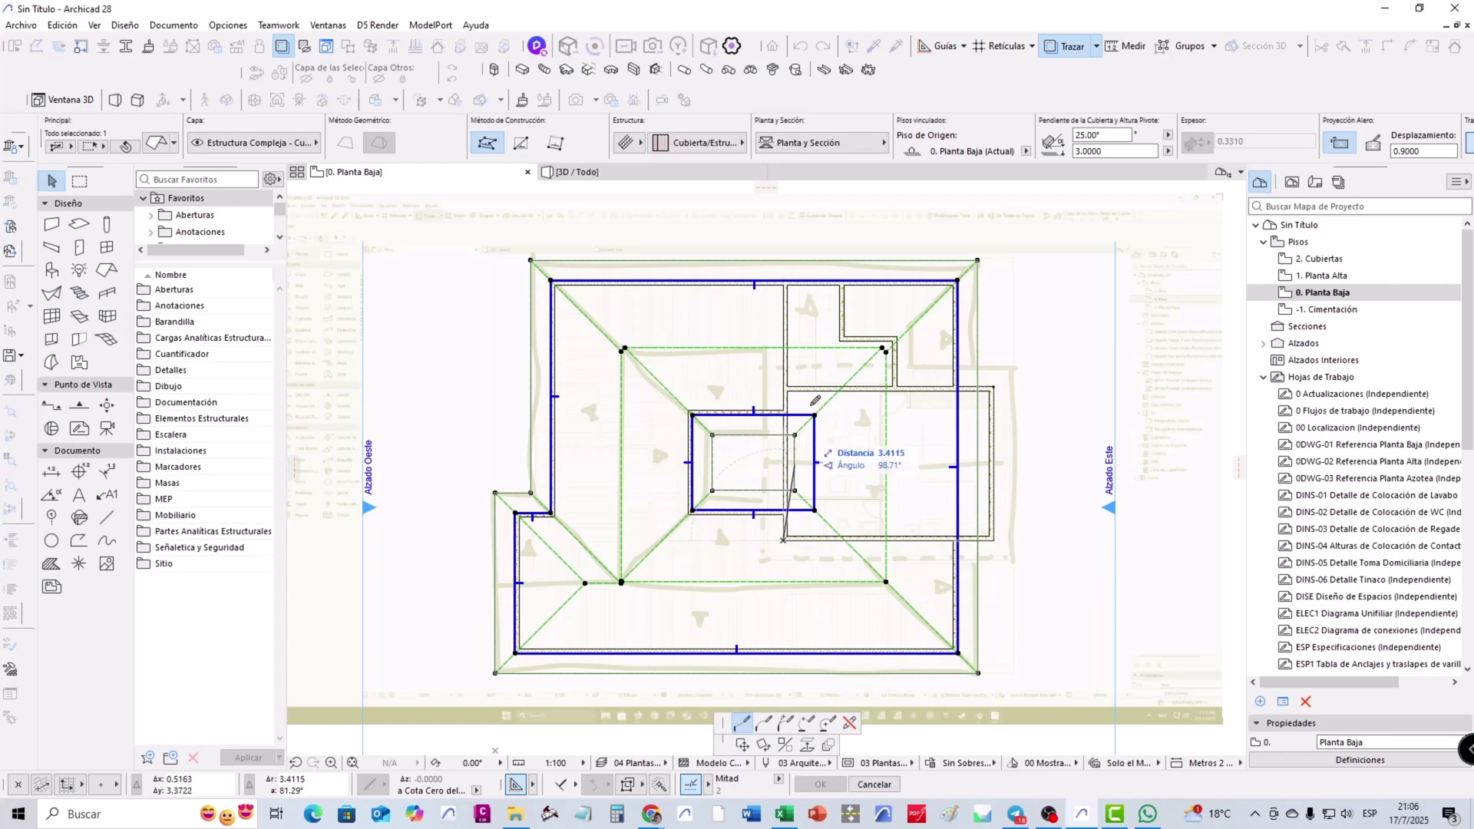
left_click(783, 280)
left_click(843, 281)
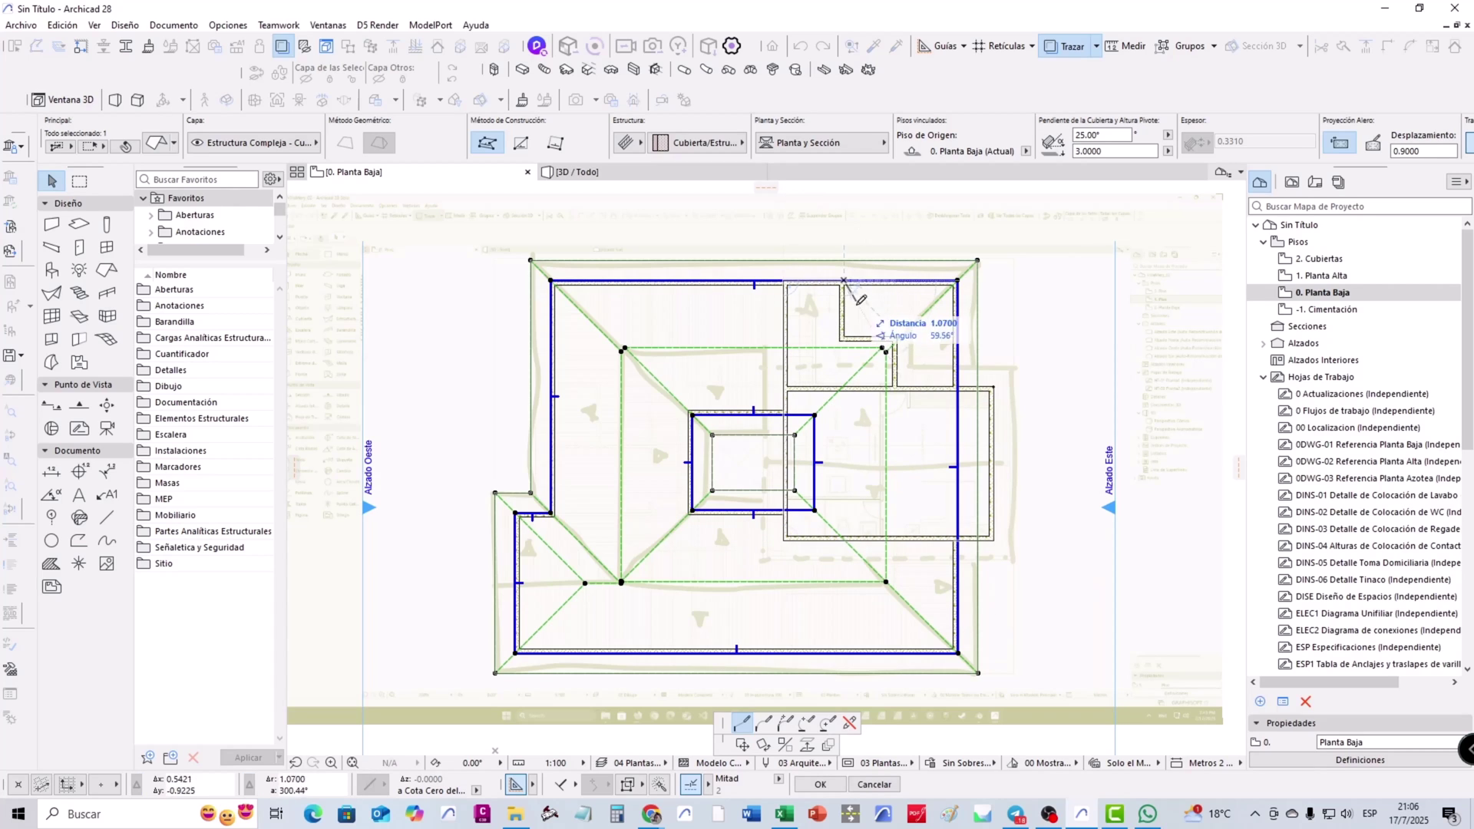
left_click(843, 338)
left_click(896, 337)
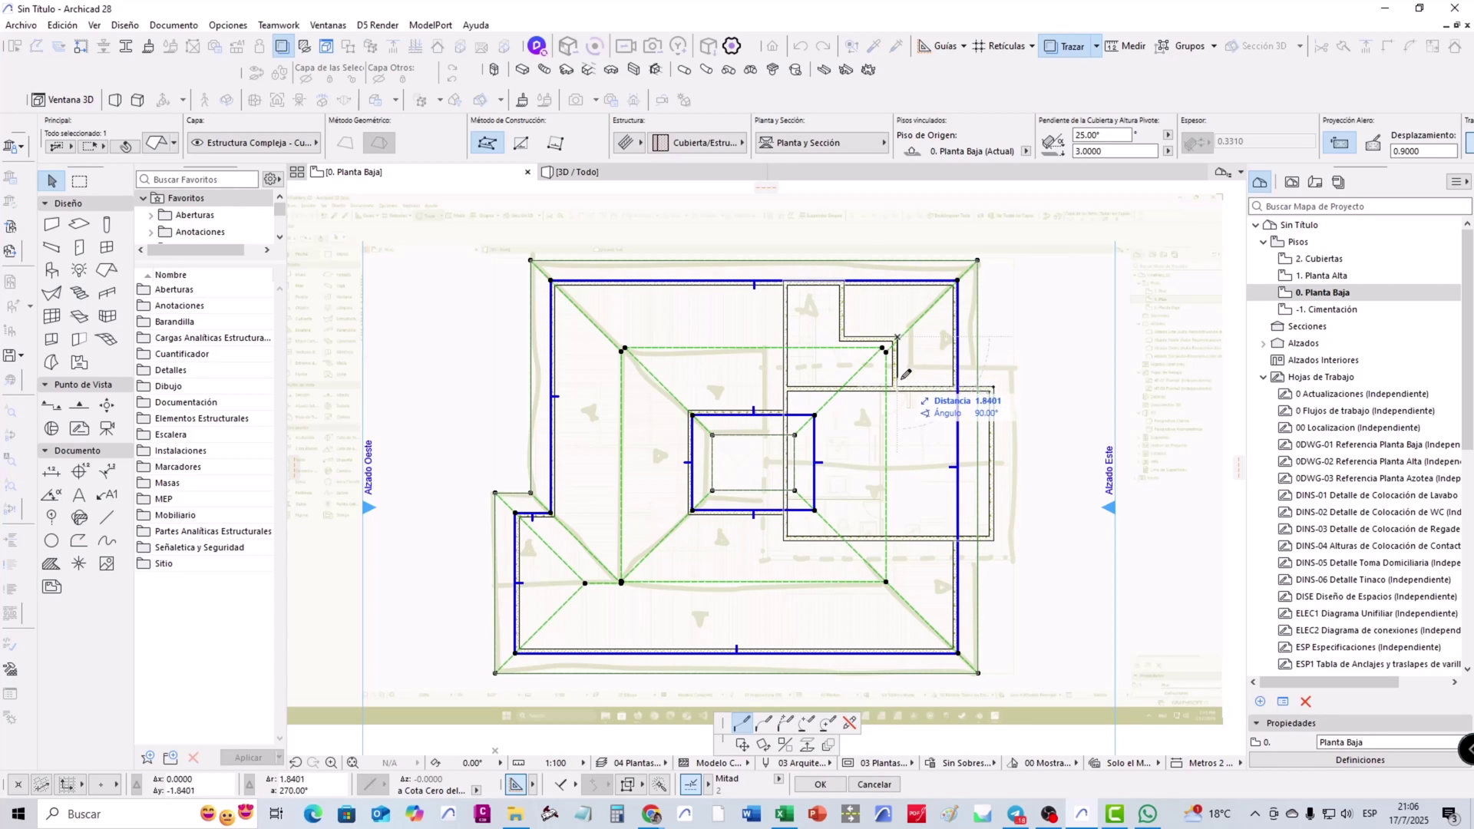
left_click(897, 386)
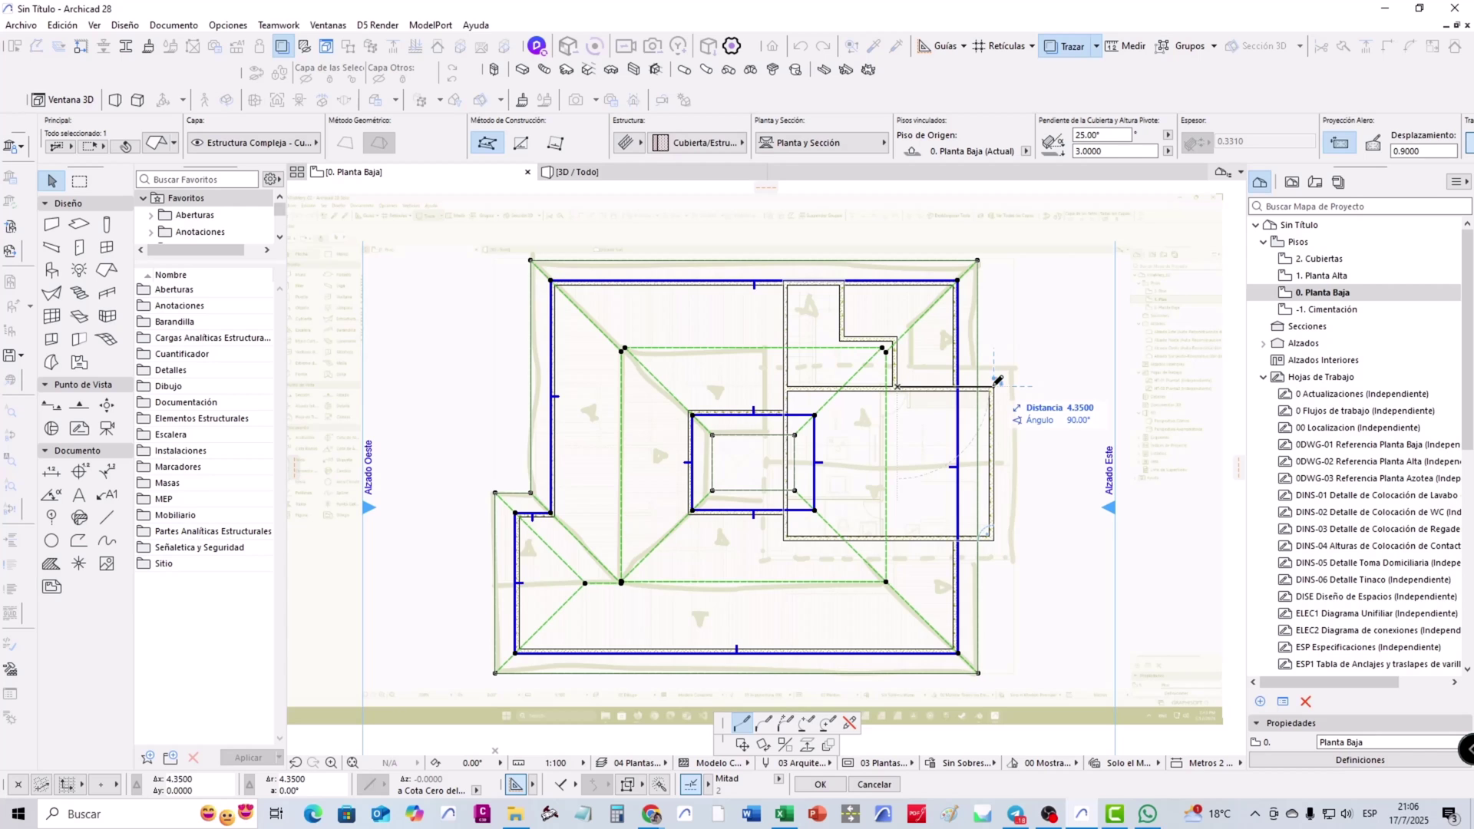
double_click(998, 381)
scroll(885, 375, "up", 2)
Set the ground-floor roof's edge cuts to vertical in its settings
scroll(884, 375, "up", 2)
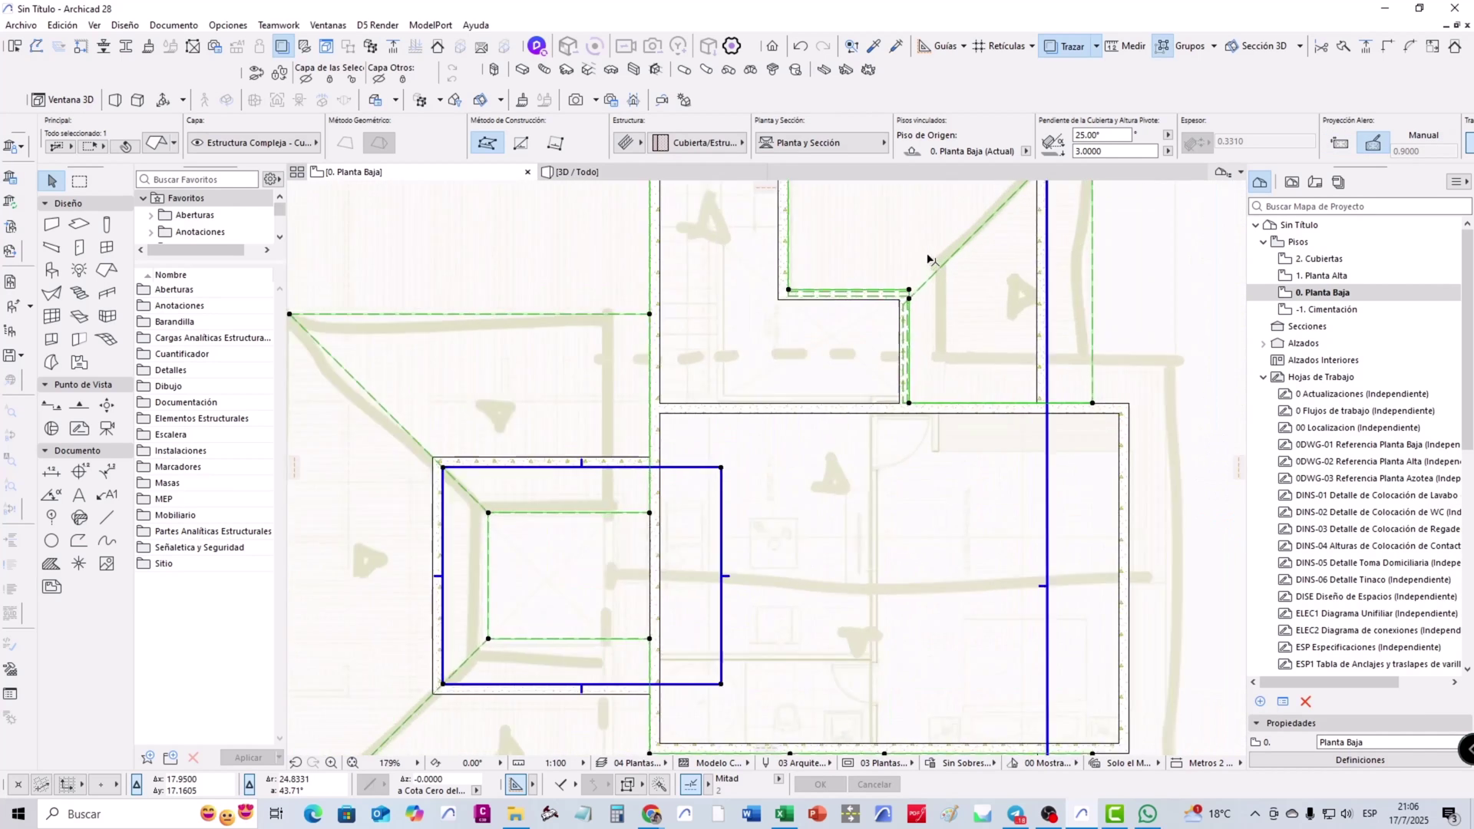
scroll(929, 259, "up", 5)
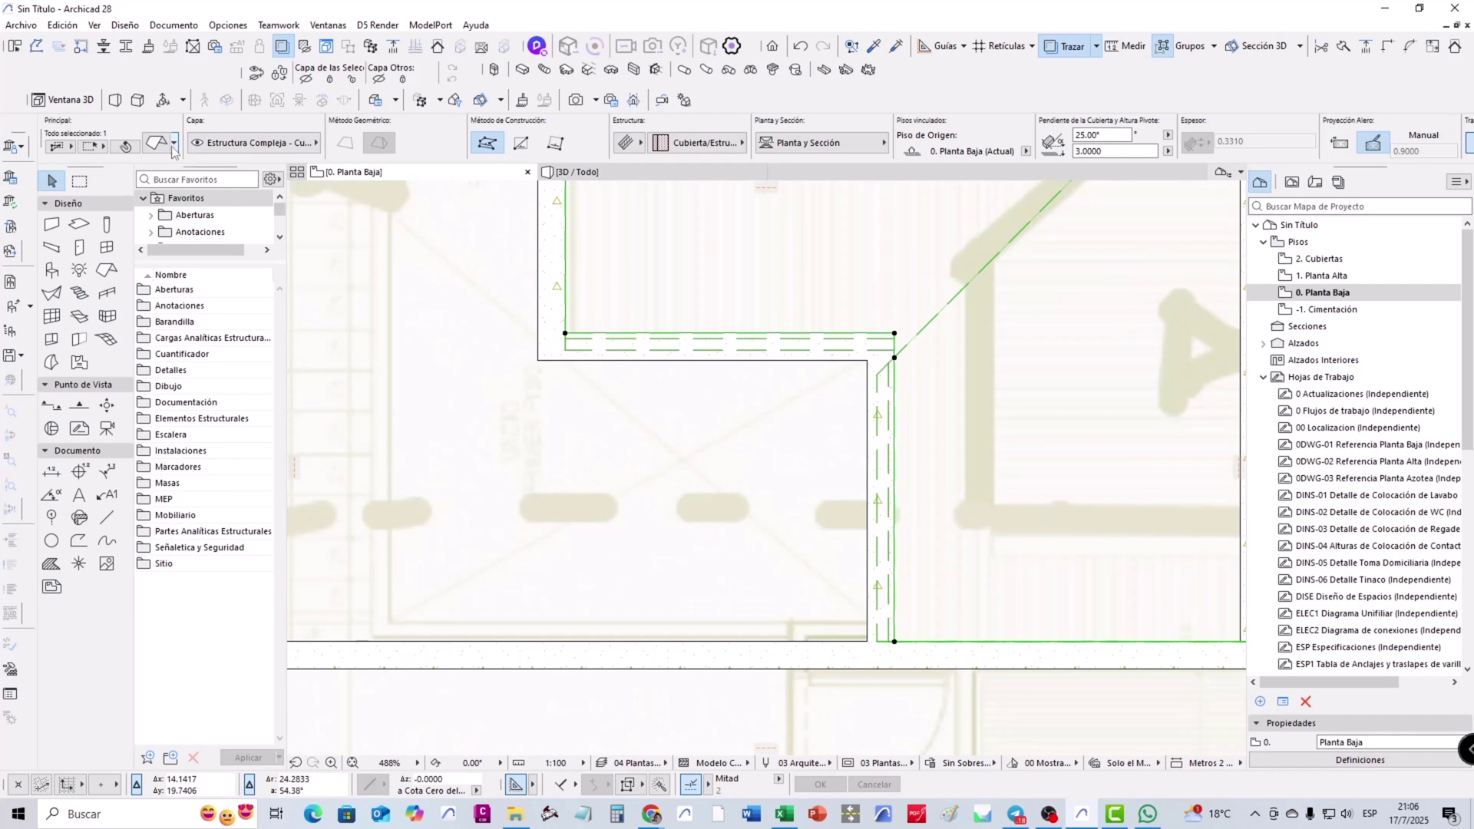
key("ctrl+t")
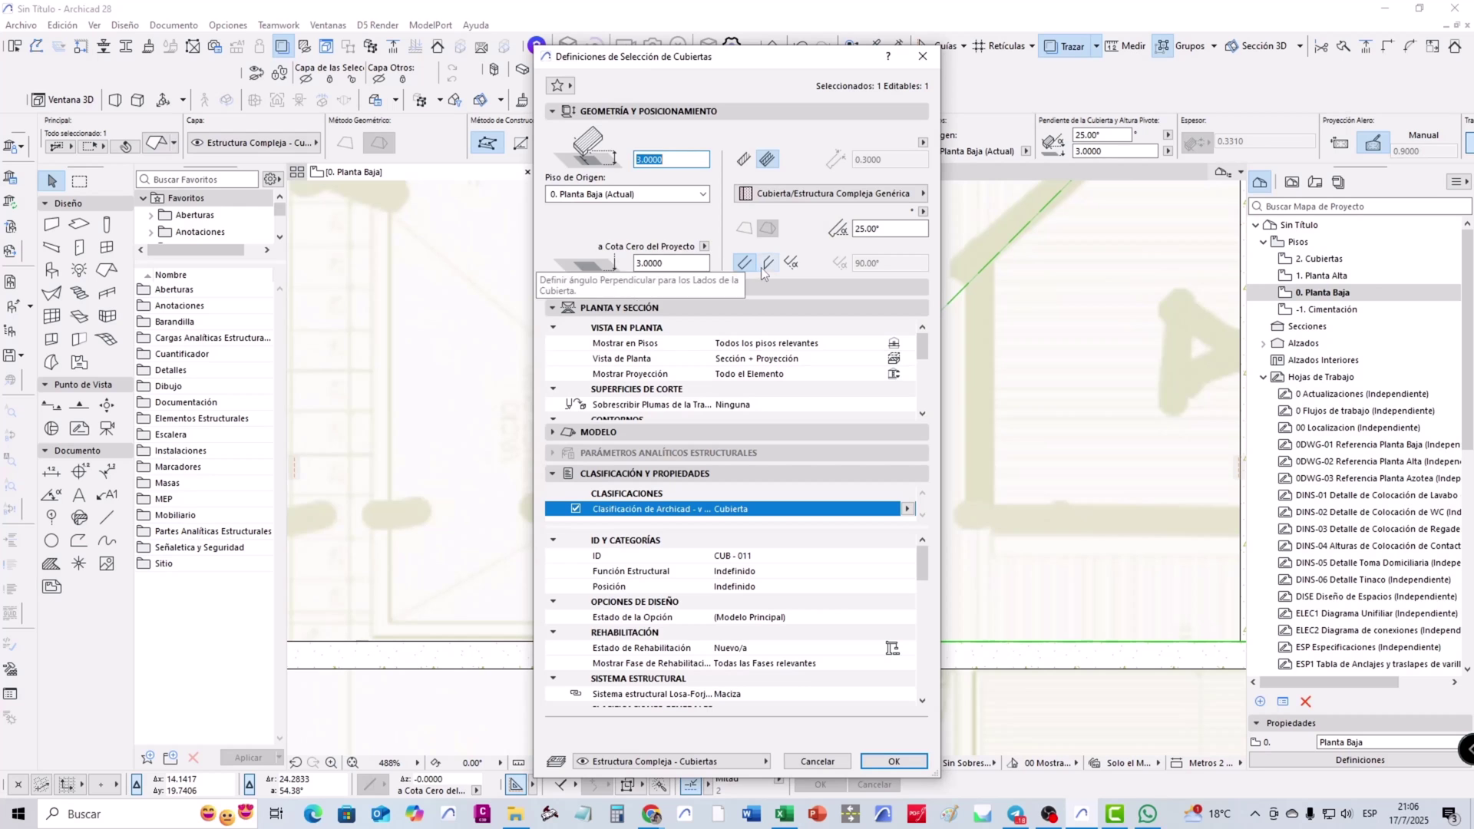
left_click(770, 266)
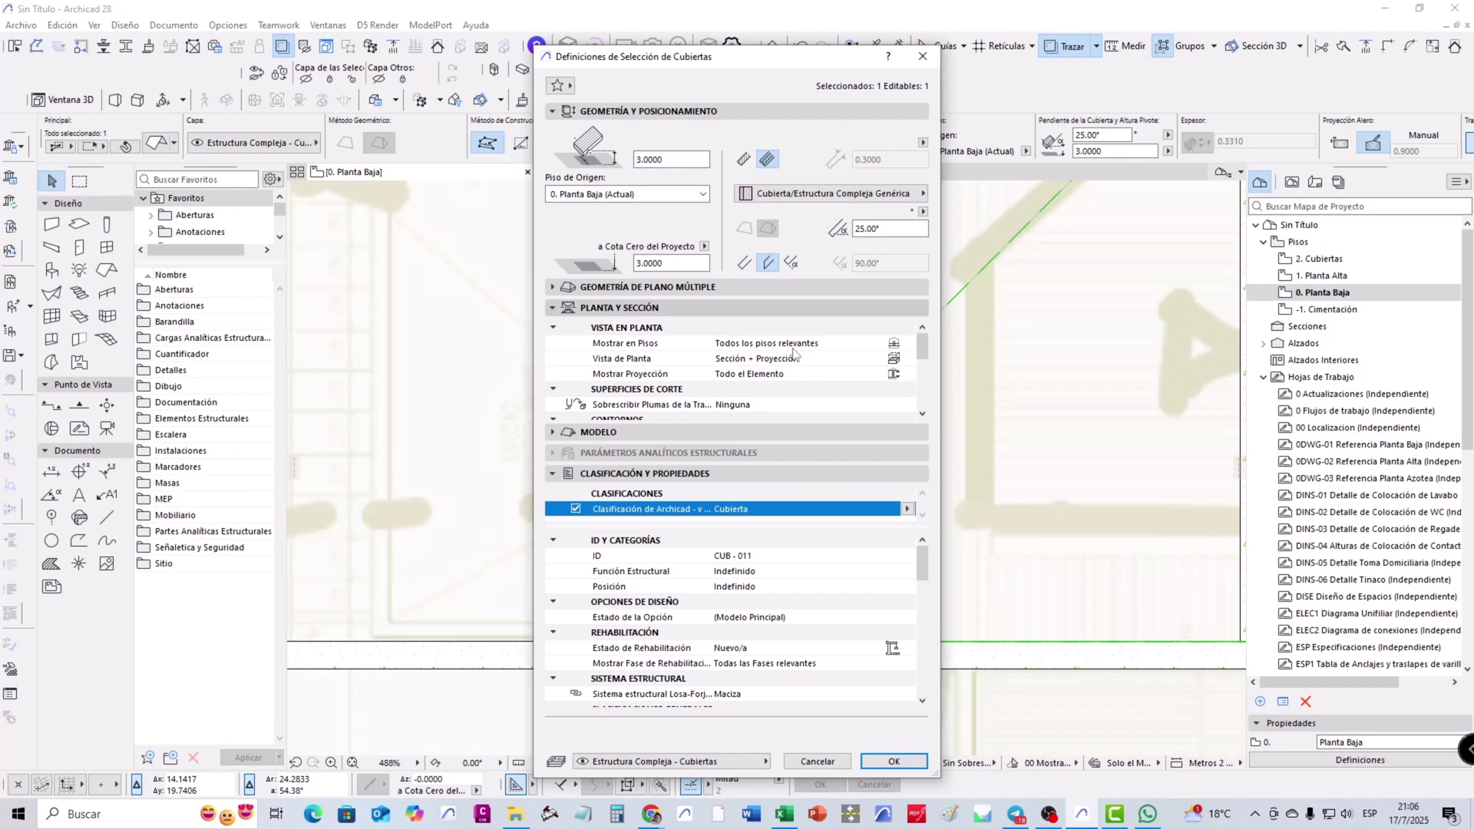
left_click(893, 762)
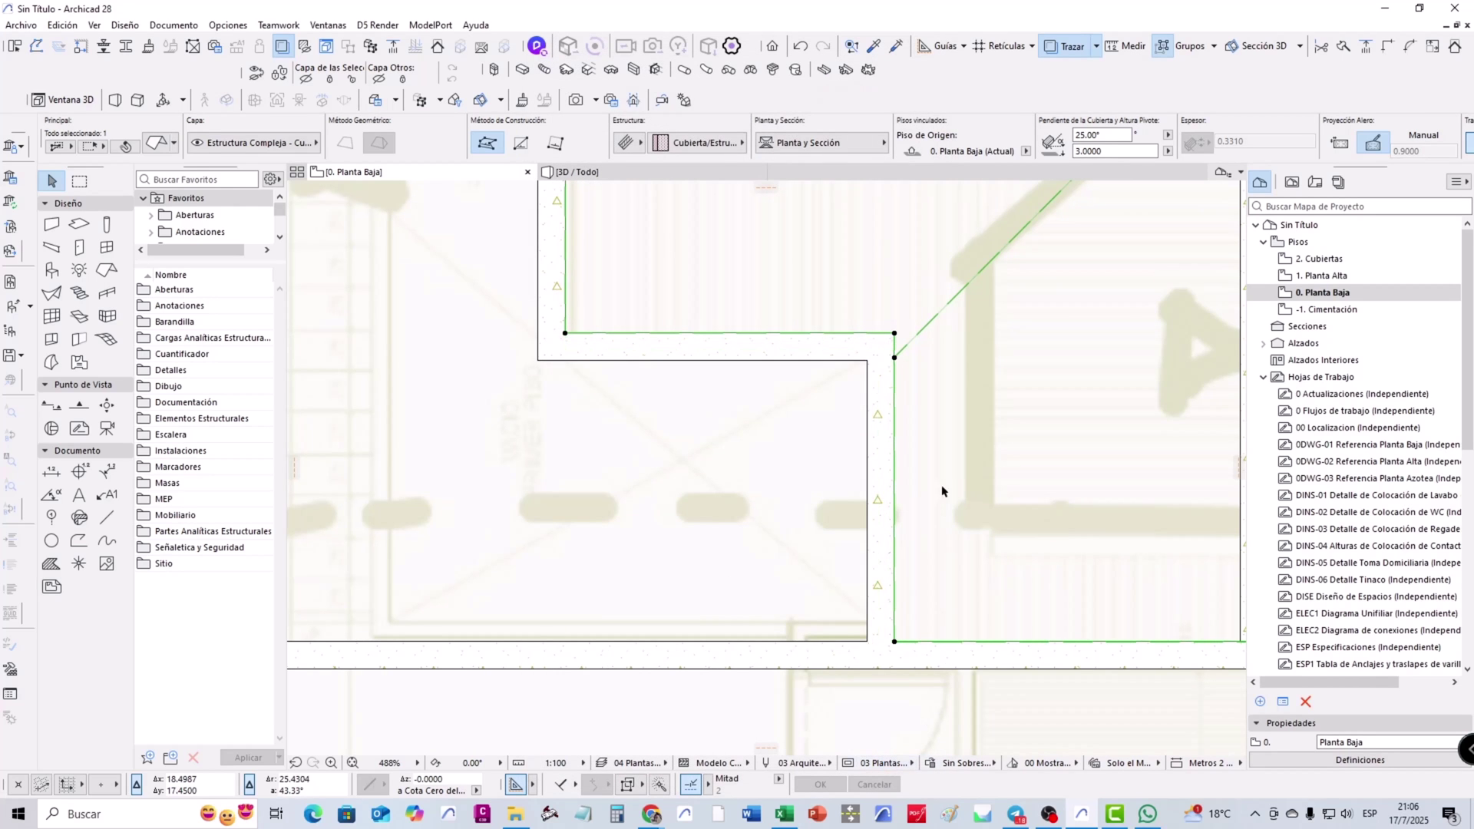
scroll(945, 405, "down", 5)
scroll(849, 403, "down", 3)
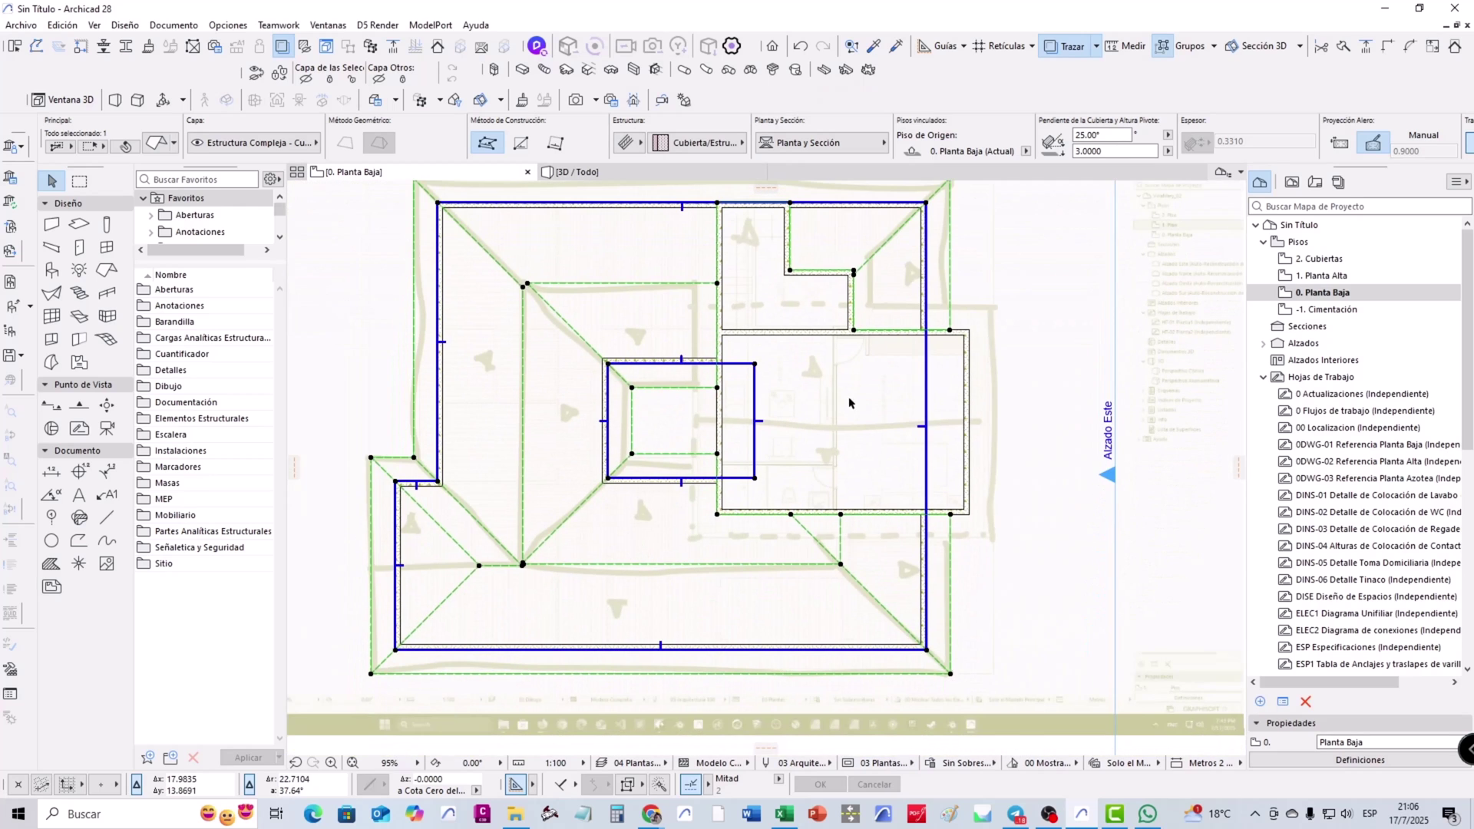
key("Escape")
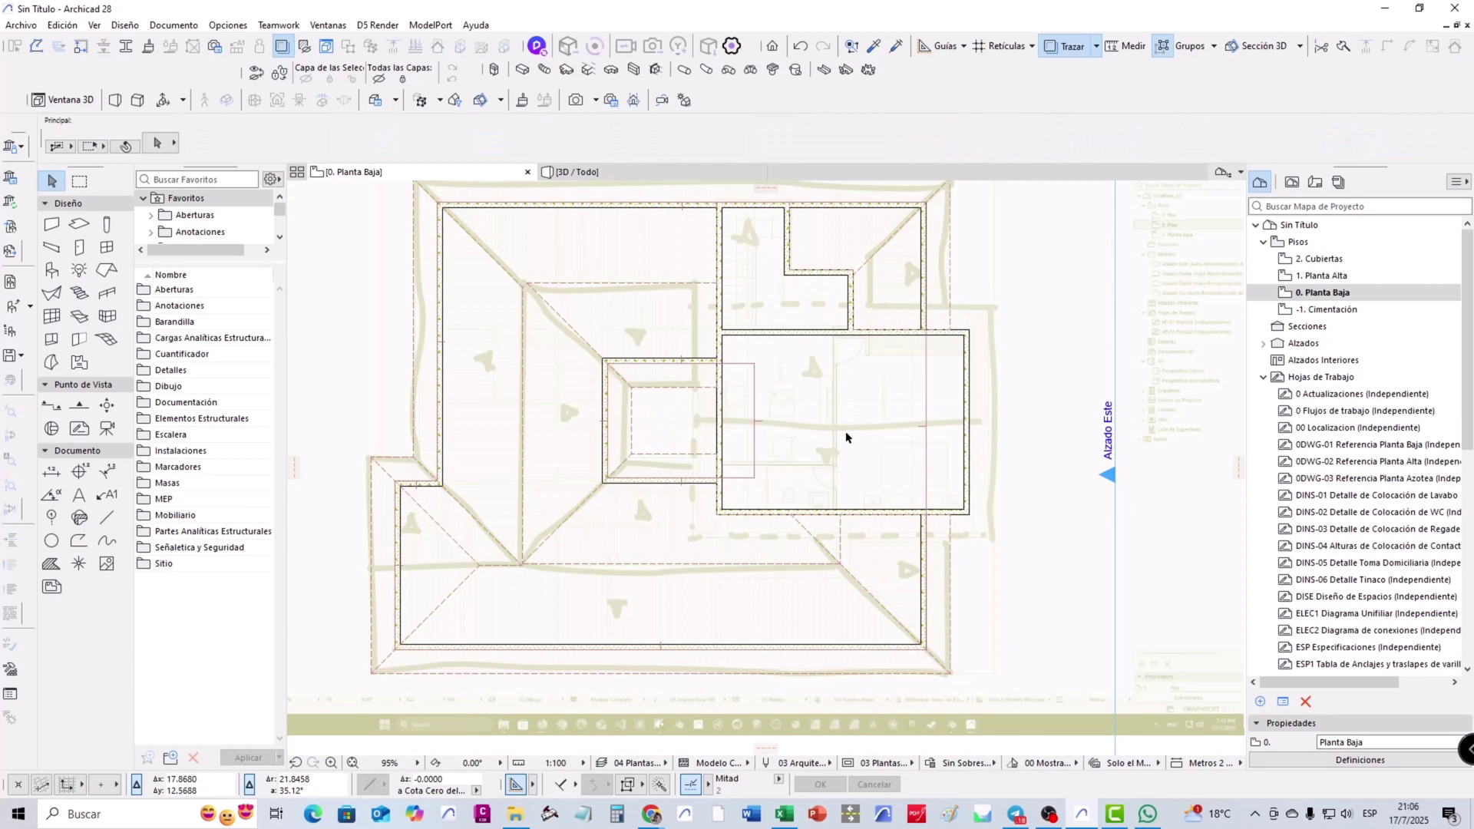
Switch to the 1. Planta Alta floor plan and recentre the view
key("ctrl+Up")
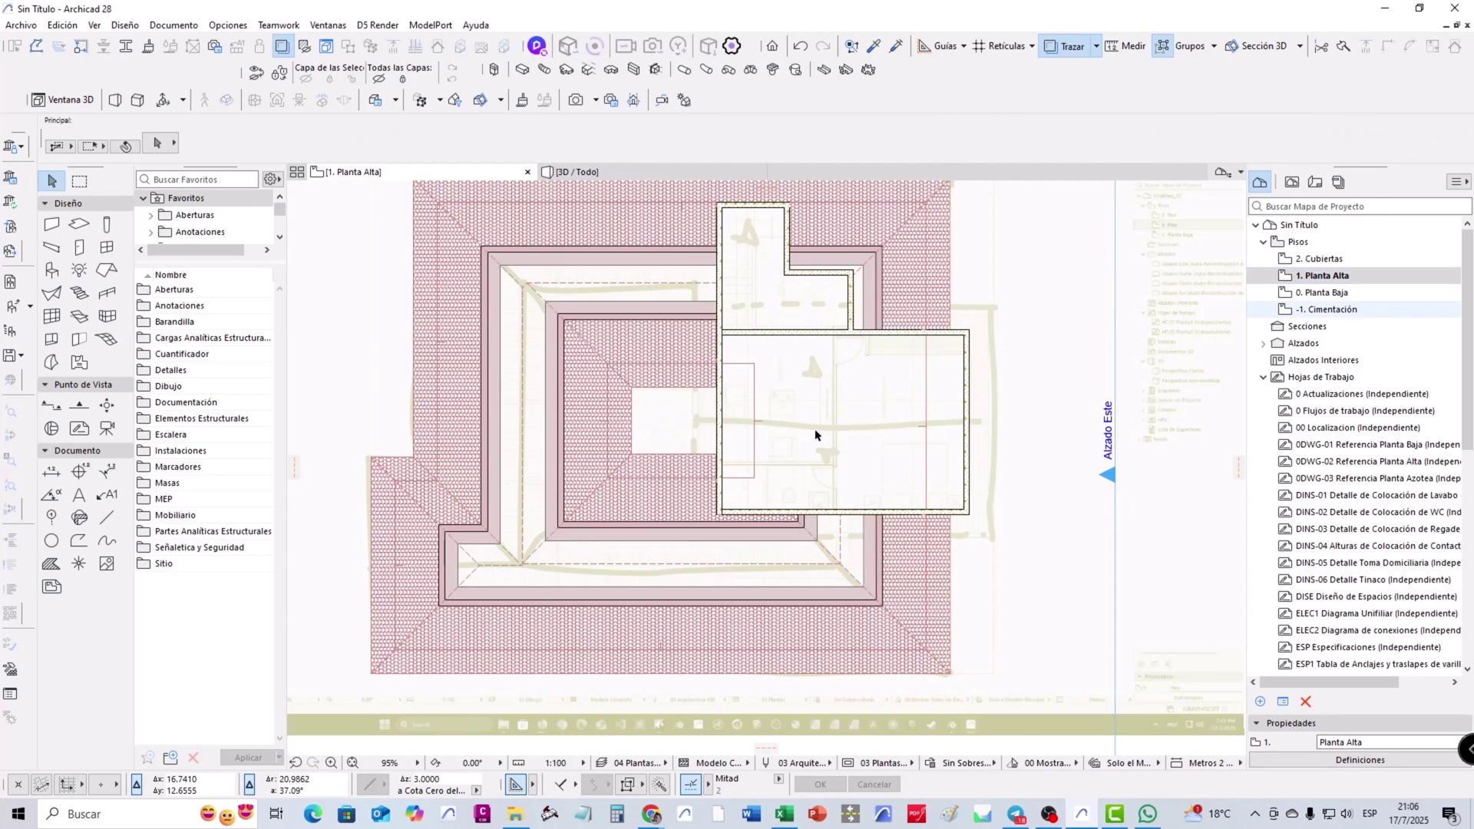
middle_click_drag(816, 435, 819, 480)
scroll(819, 480, "down", 1)
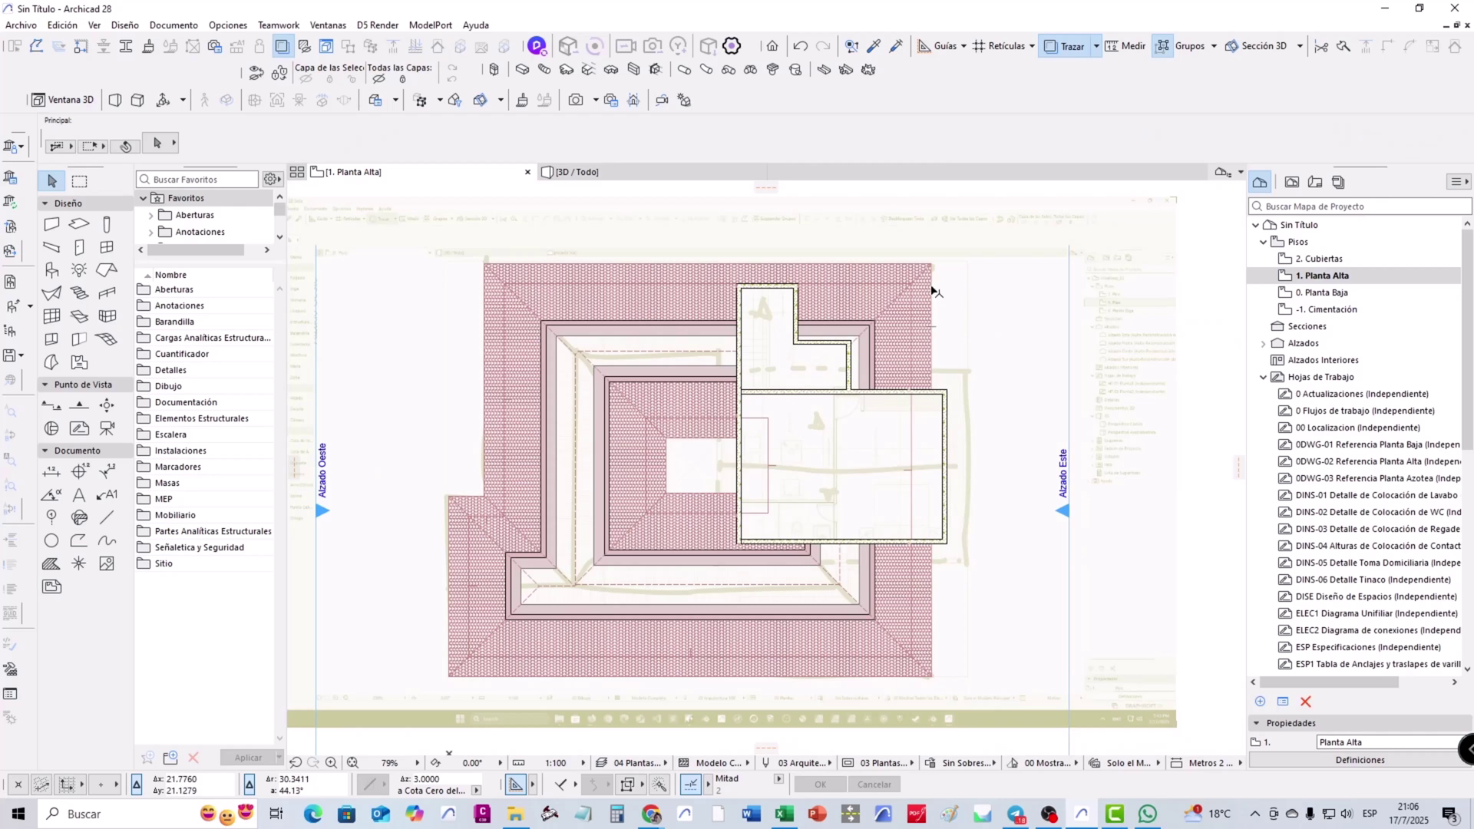
Draw a multi-plane hip roof over the upper floor's east rectangular block
left_click(107, 270)
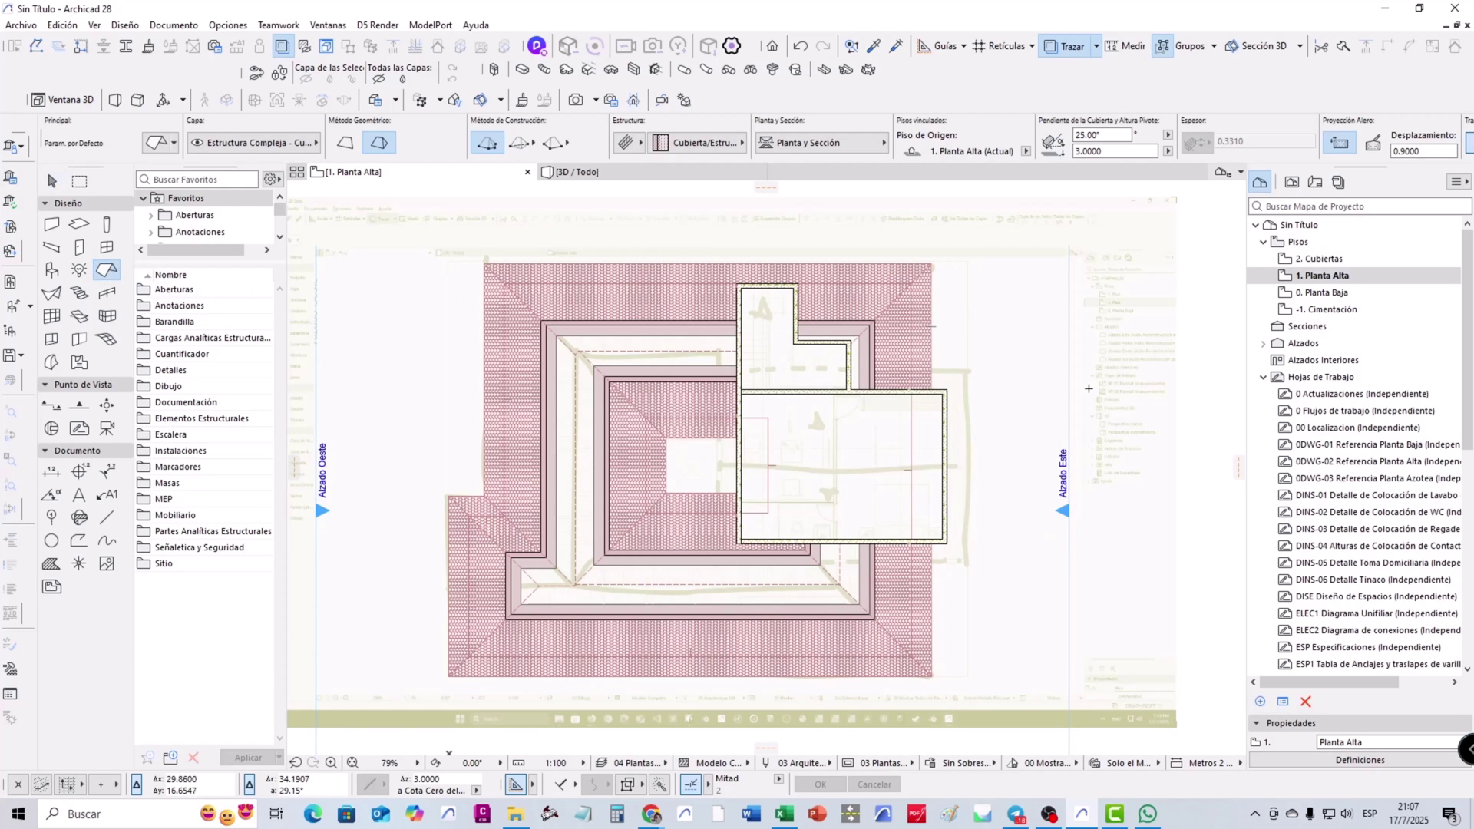
scroll(1019, 387, "up", 2)
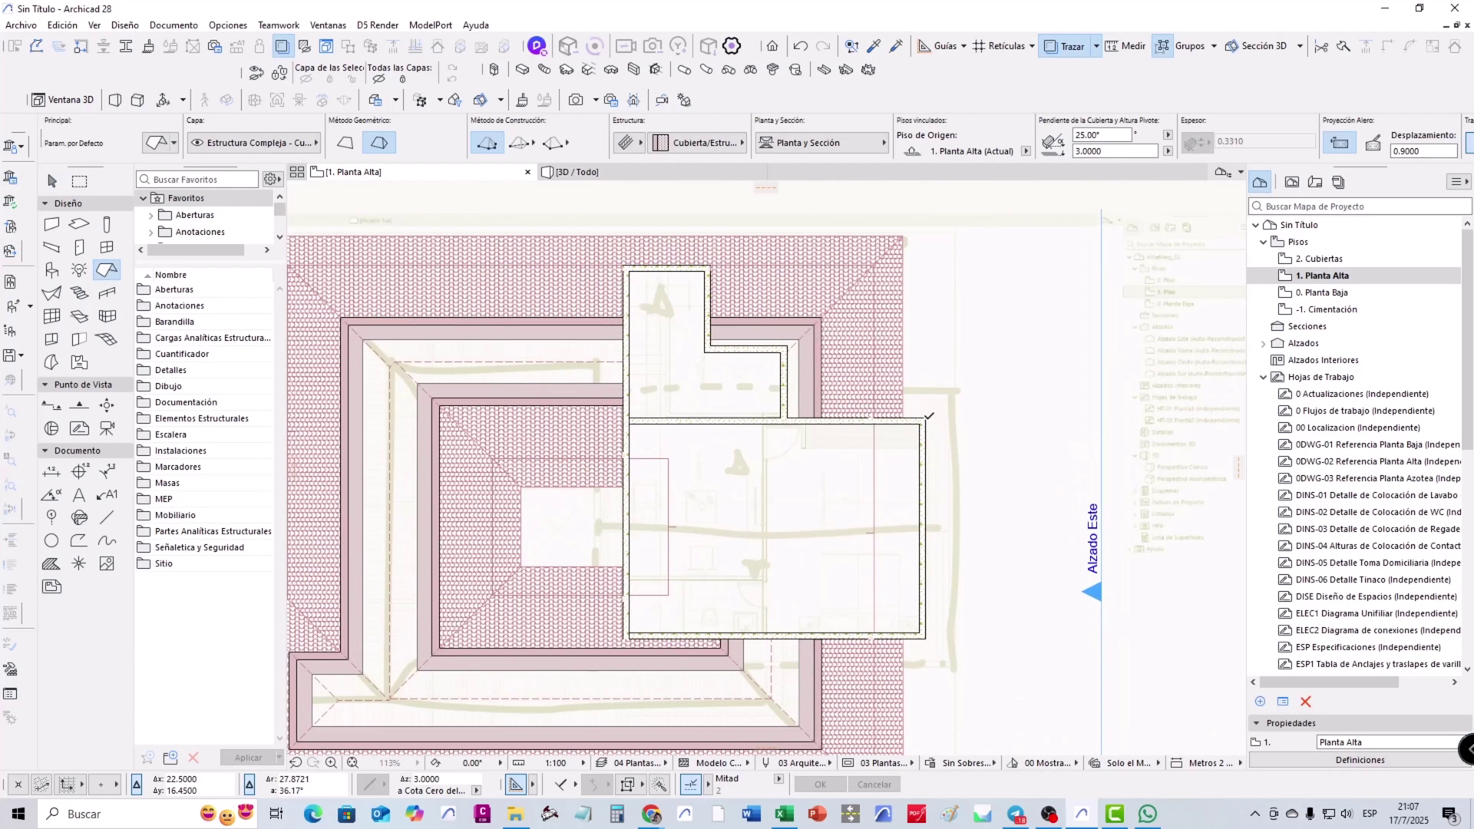
left_click(623, 419)
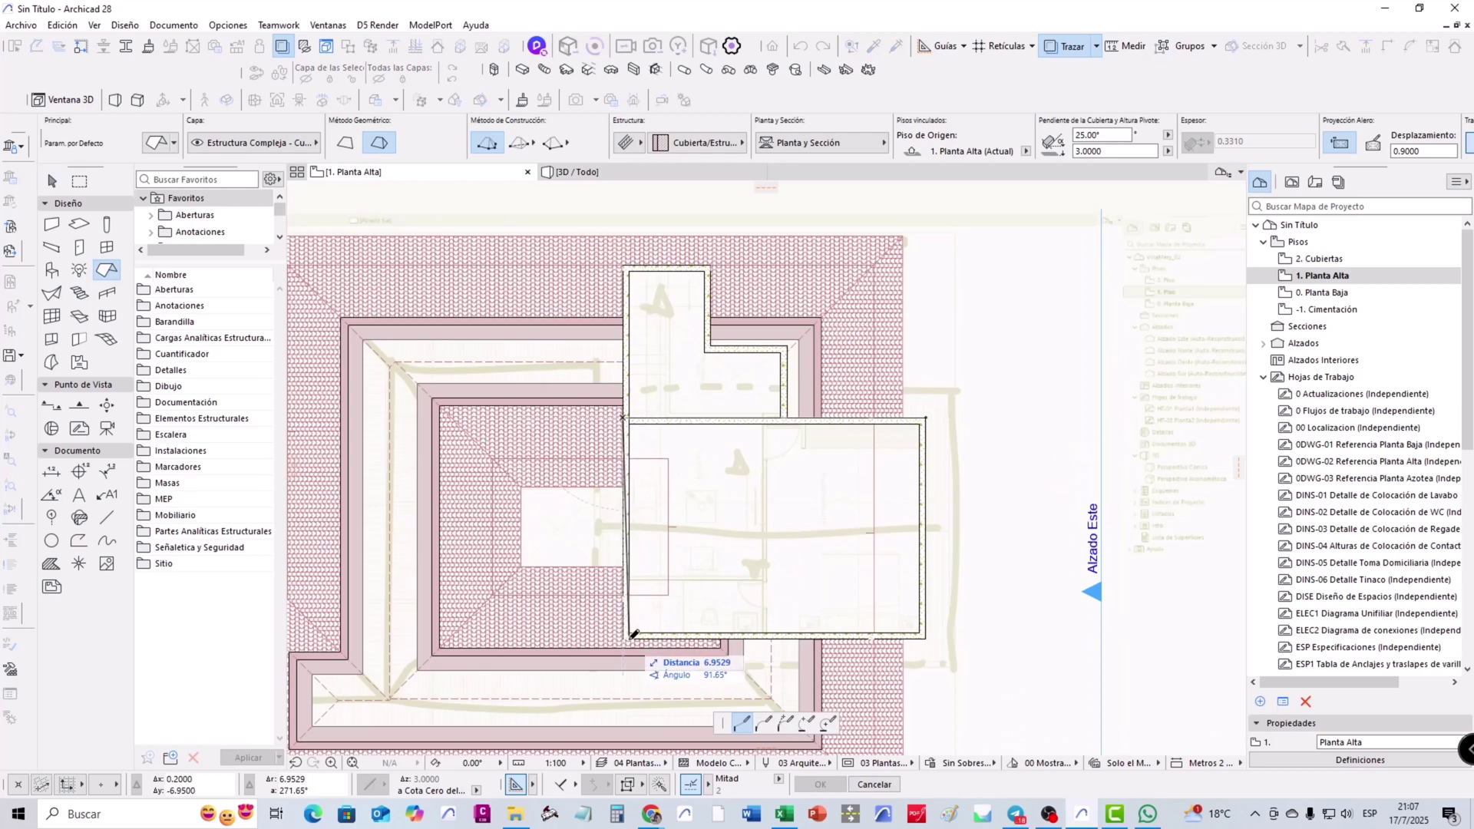
left_click(628, 636)
left_click(926, 639)
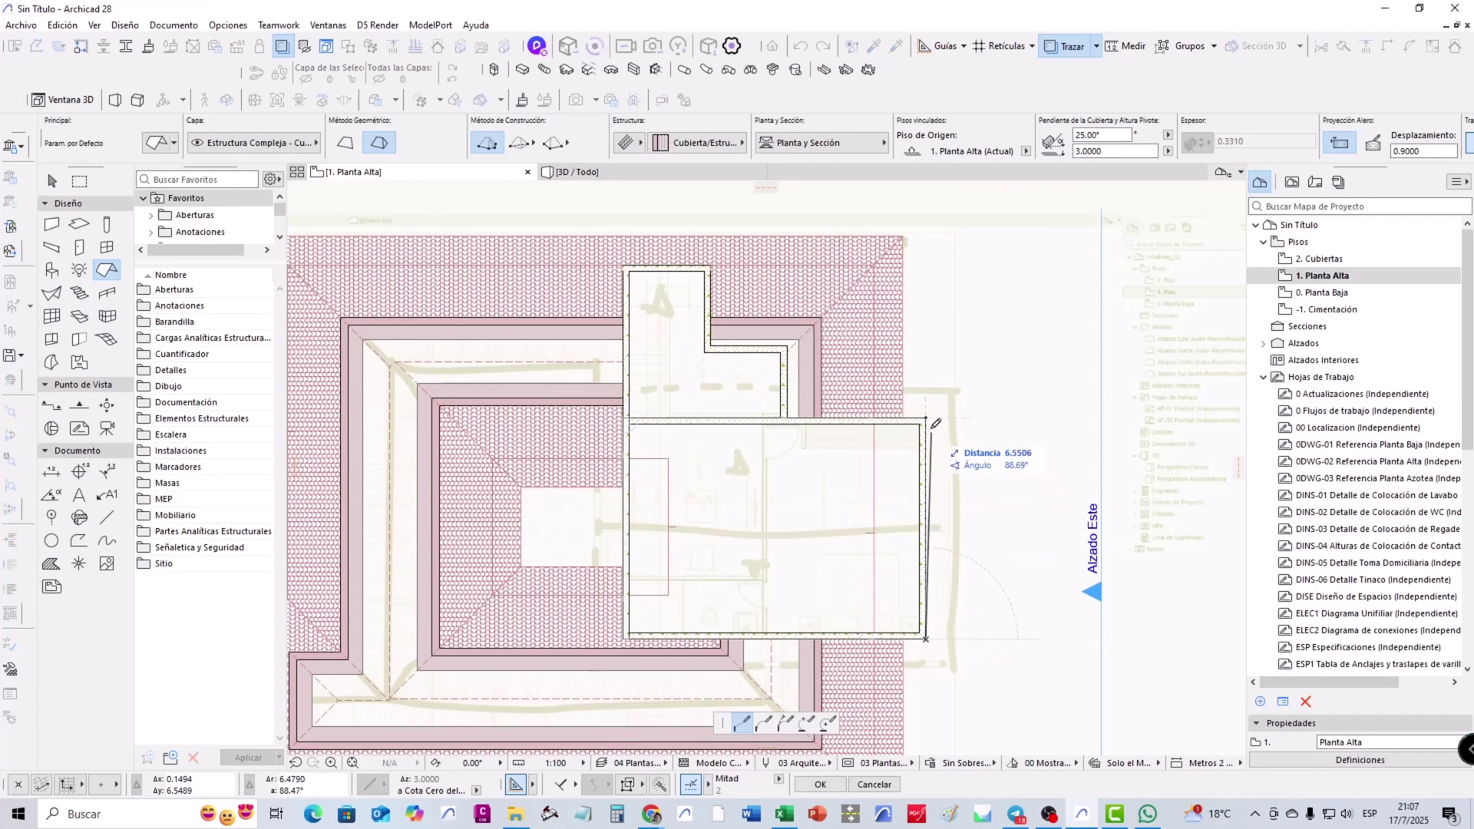
double_click(926, 420)
left_click(51, 181)
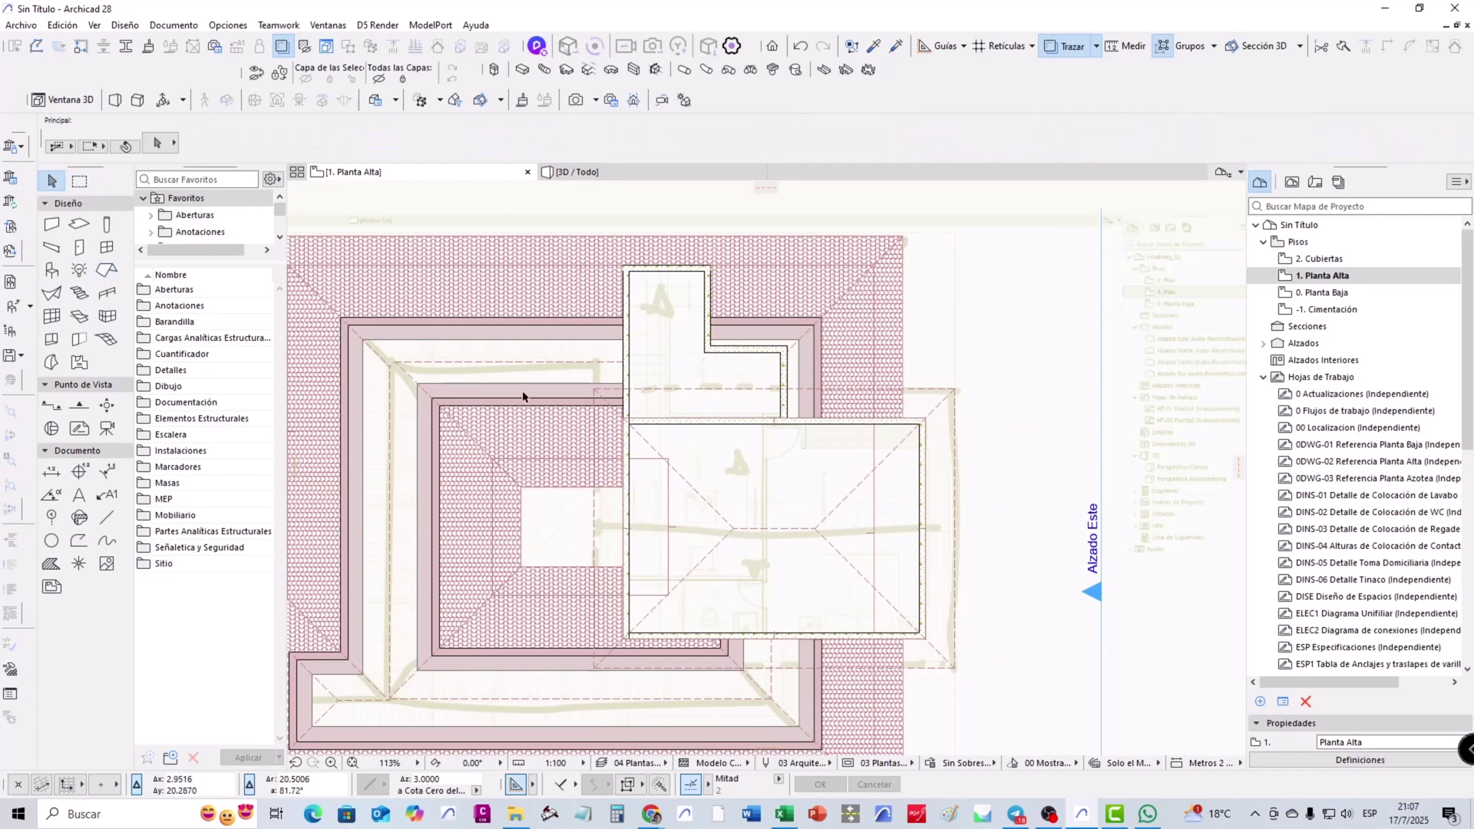
Turn the right end plane of the upper roof into a gable (Hastial)
left_click(811, 531)
scroll(748, 589, "up", 2)
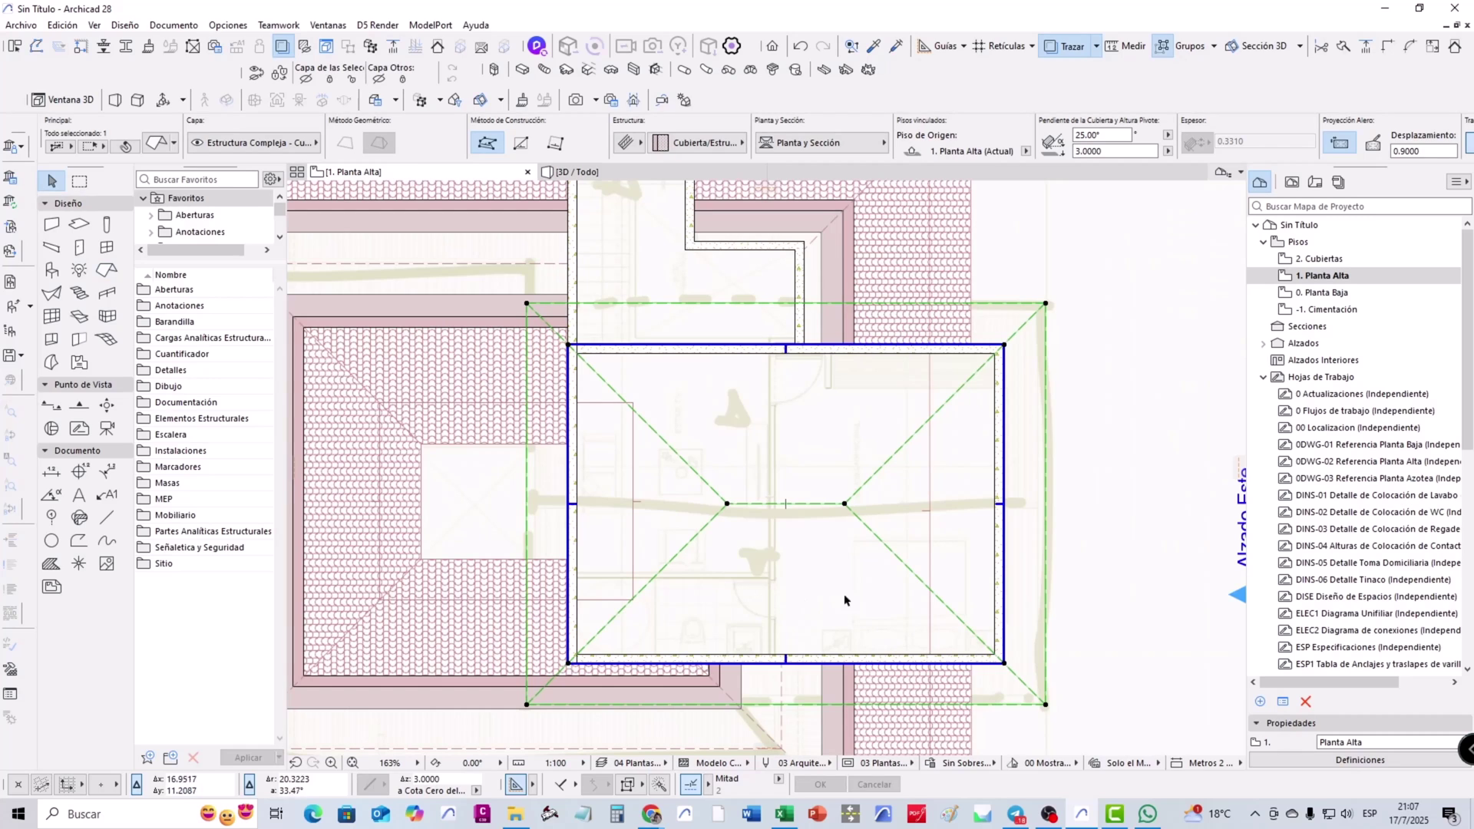
left_click(1003, 527)
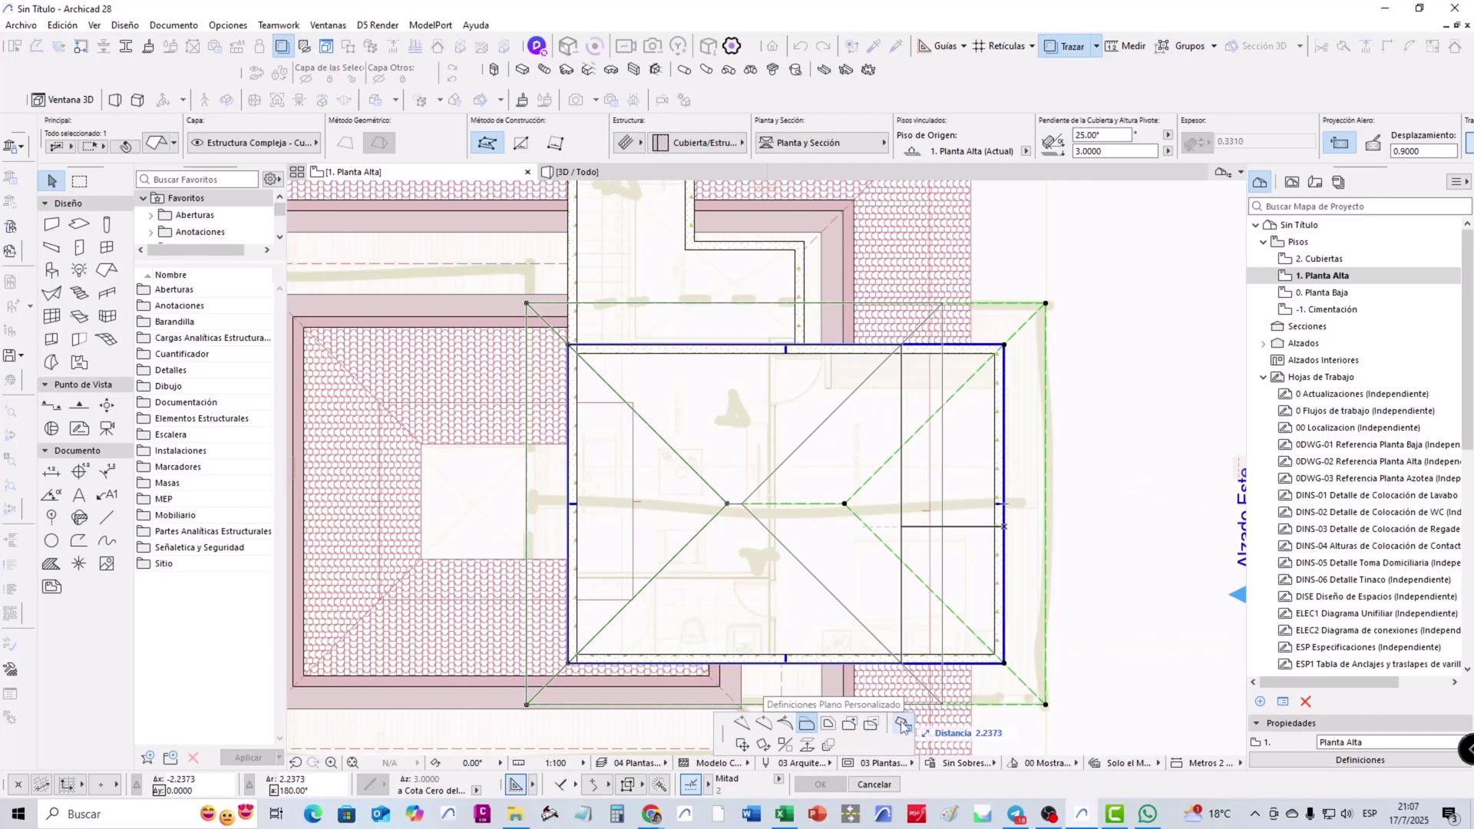
left_click_drag(737, 748, 1159, 399)
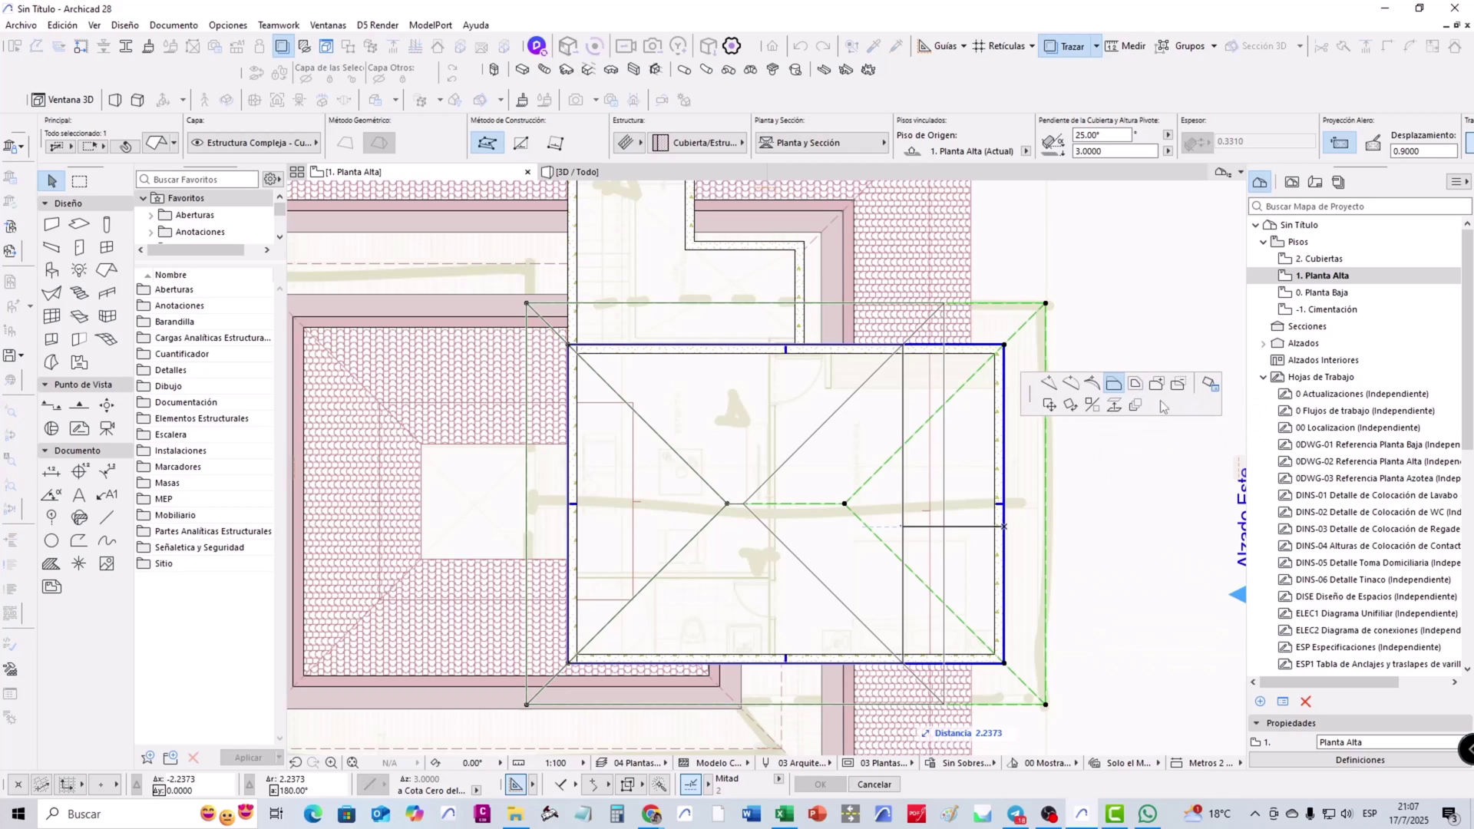
left_click(1210, 385)
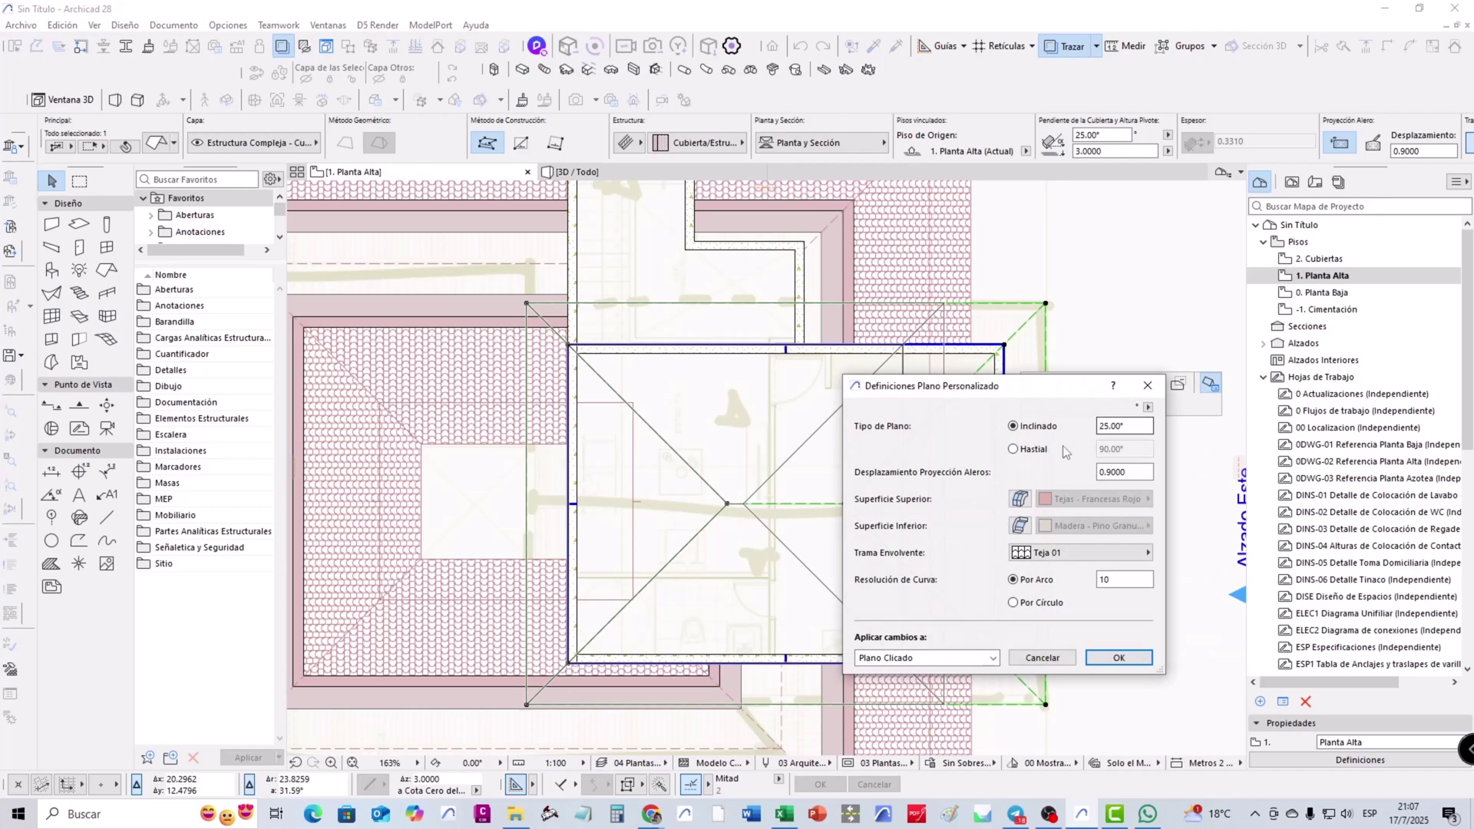
left_click(1033, 450)
left_click(1118, 658)
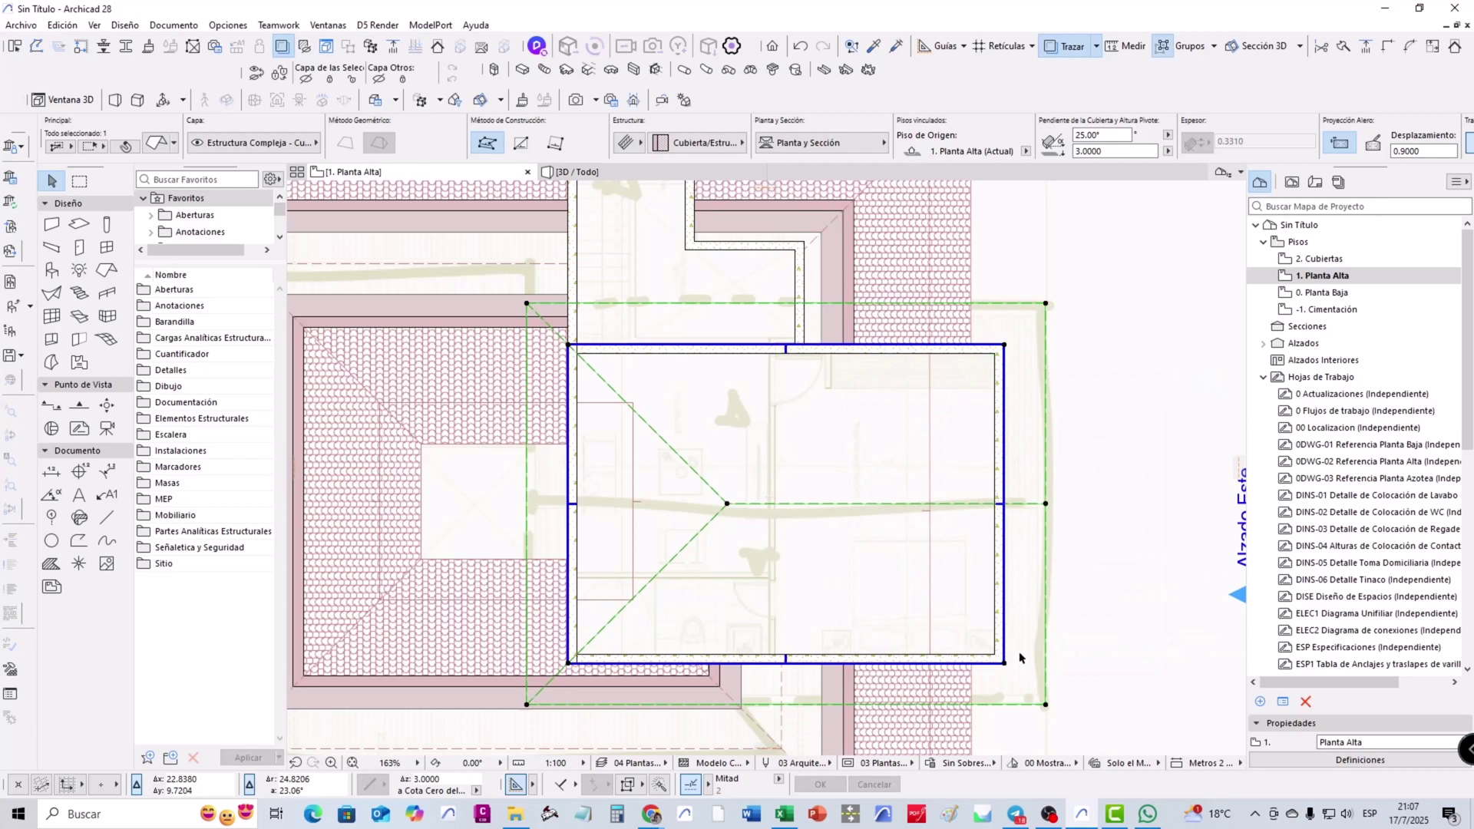
Turn the left end plane of the upper roof into a gable as well
left_click(570, 528)
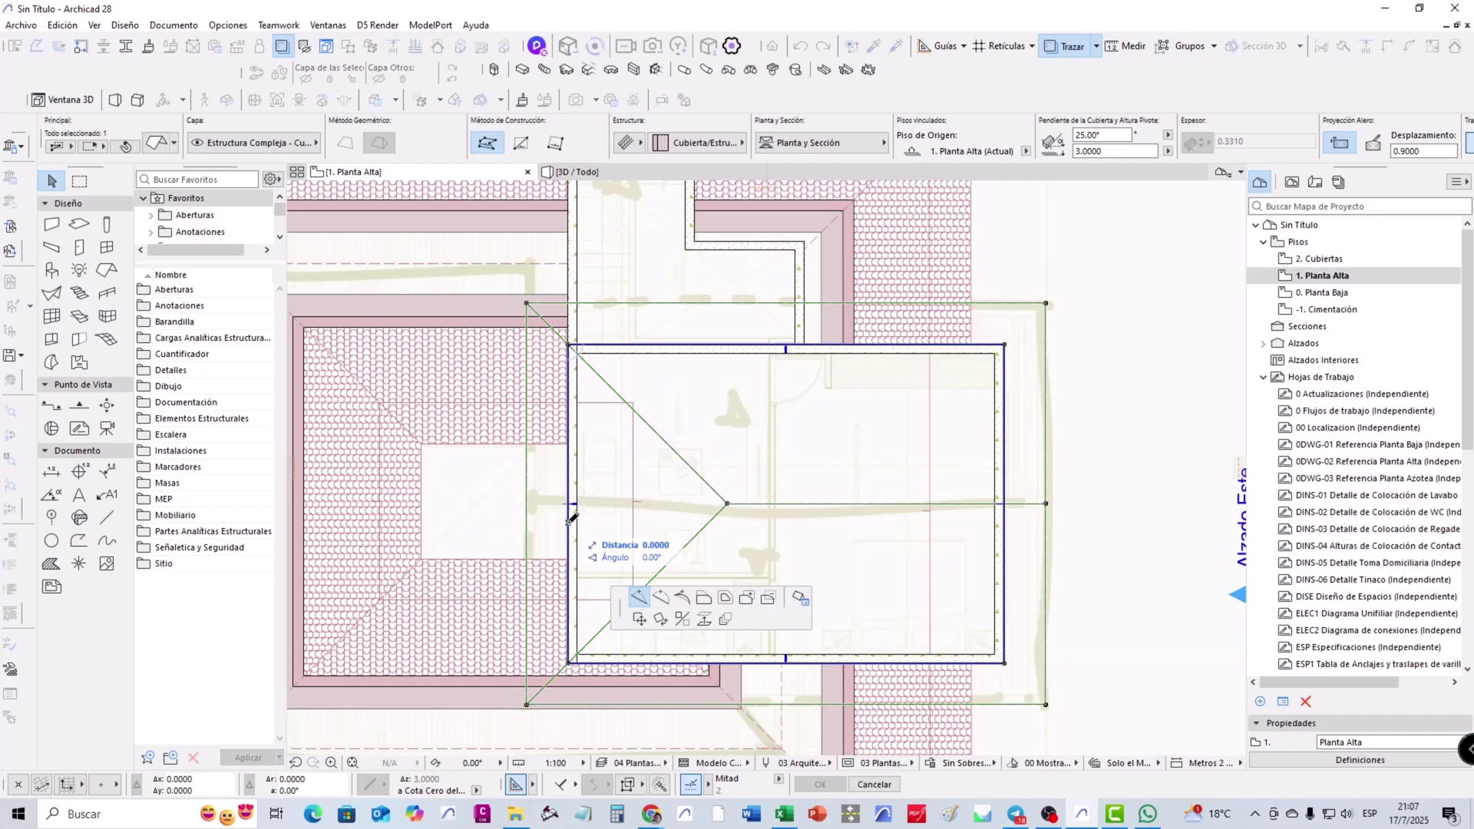
left_click(800, 601)
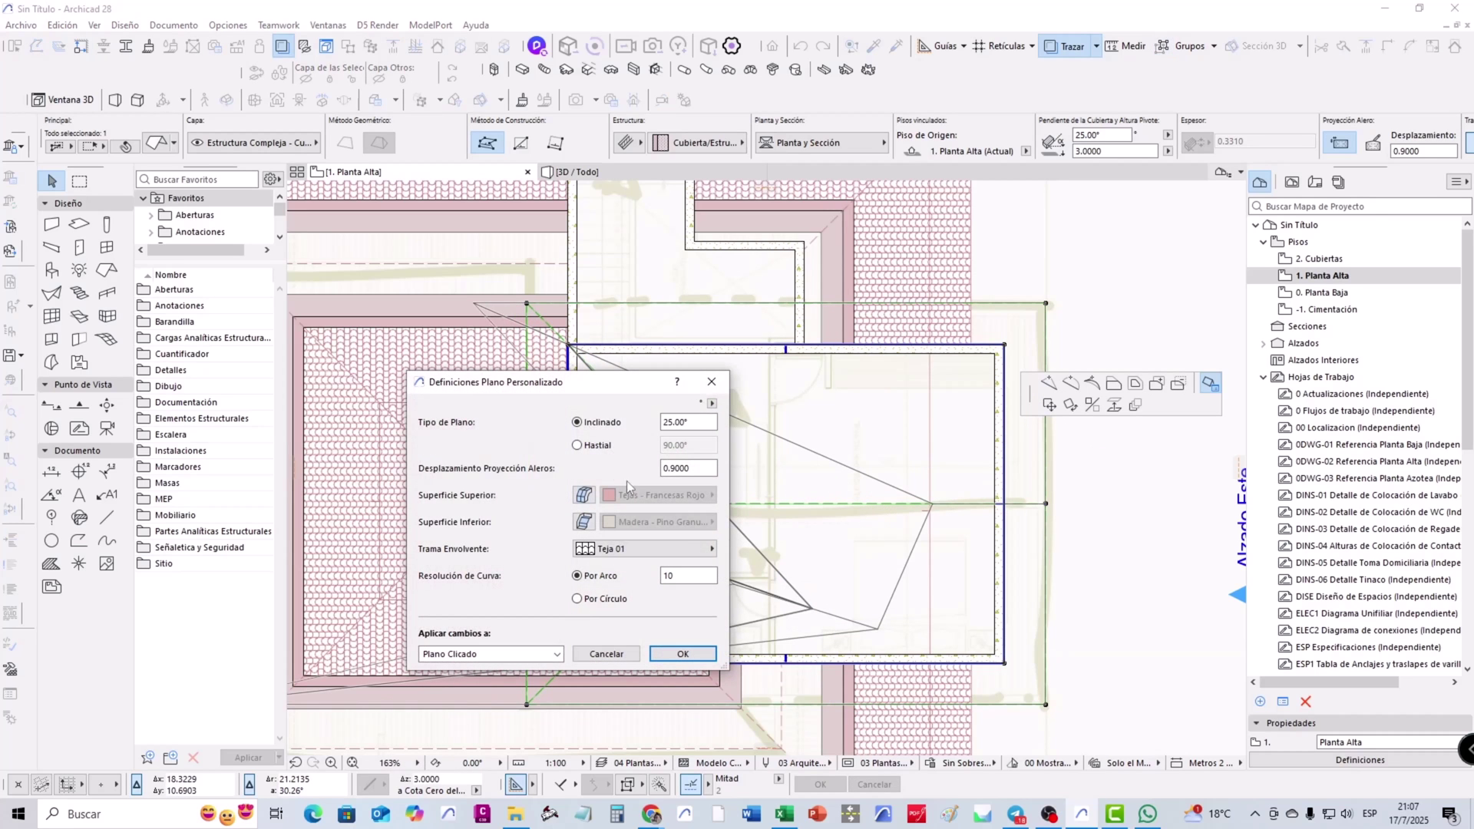
left_click(602, 447)
left_click(683, 653)
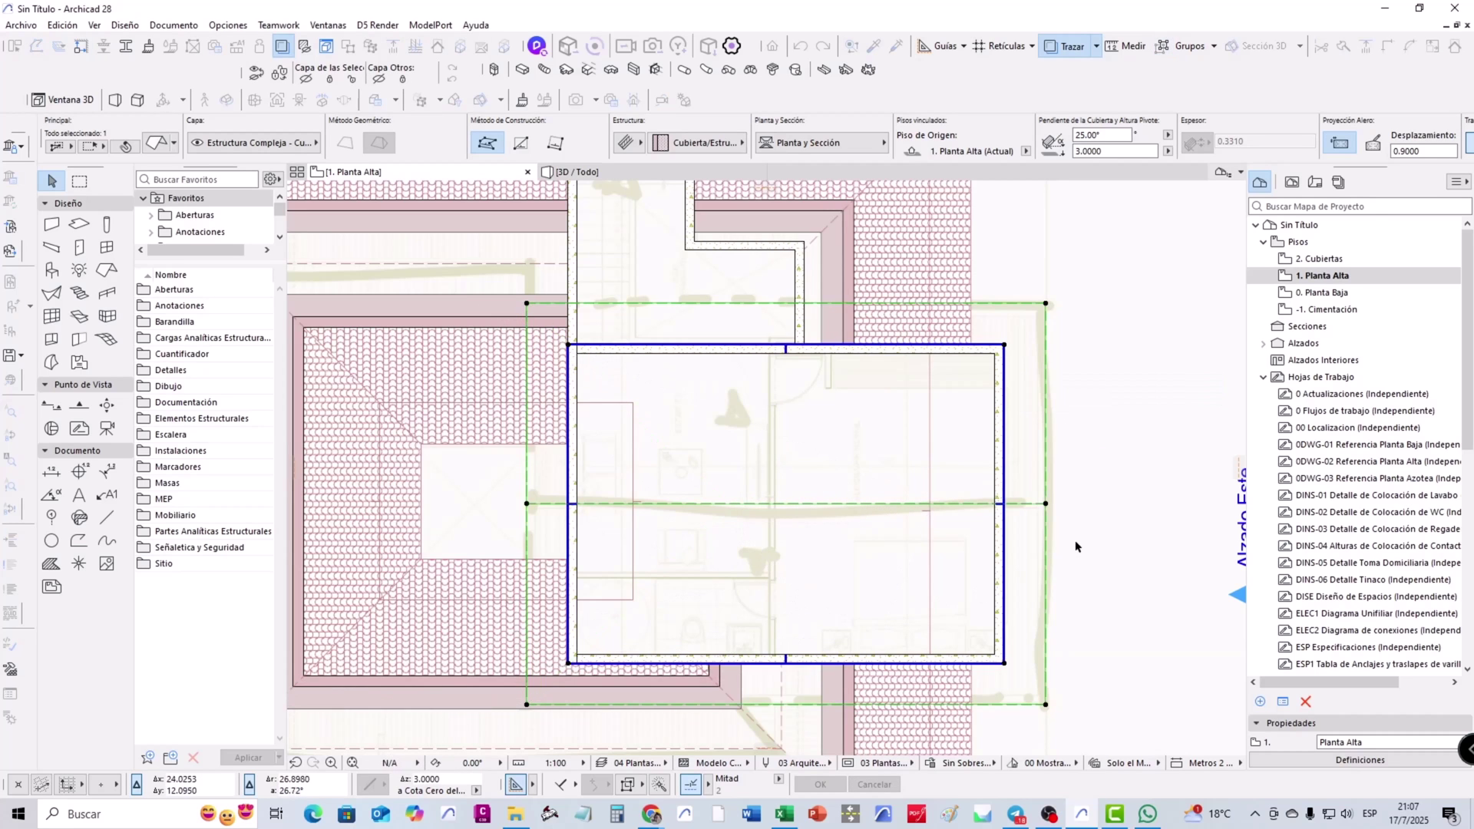
scroll(1095, 514, "down", 1)
scroll(1095, 514, "down", 3)
key("Escape")
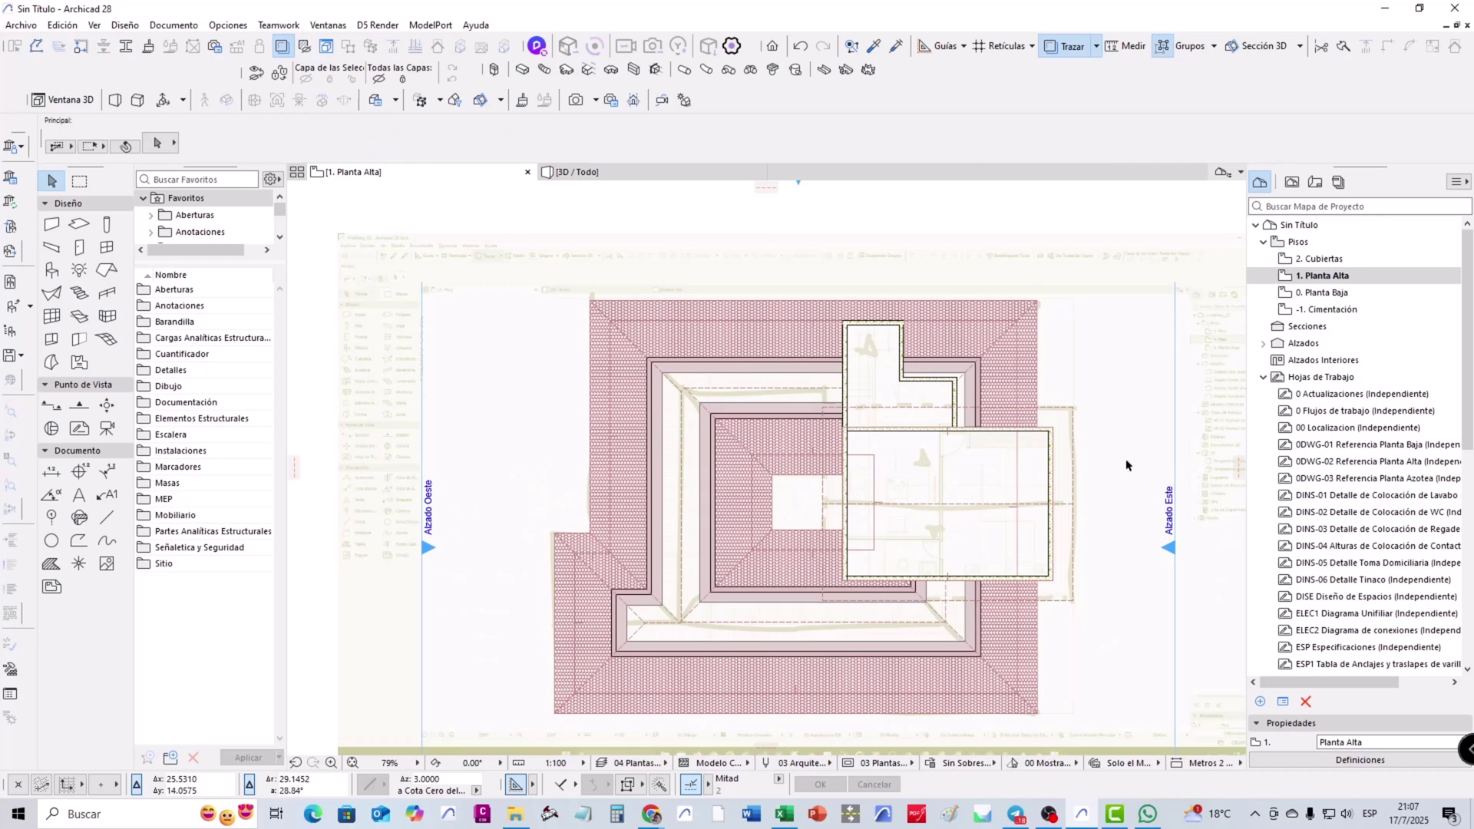
Relink both roofs' home story to 2. Cubiertas without changing their elevation
scroll(993, 454, "up", 1)
key("ctrl+a")
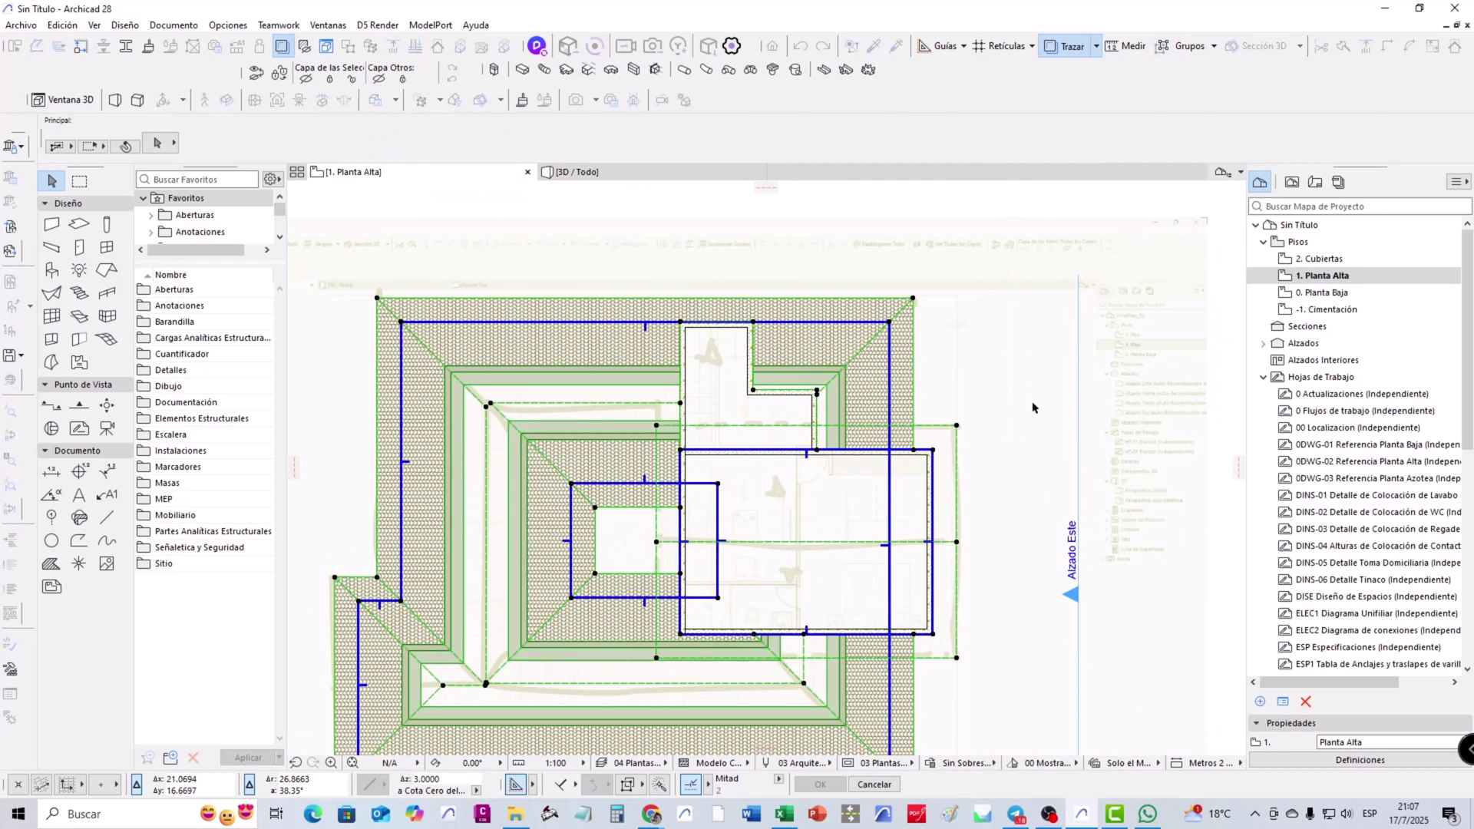
right_click(952, 347)
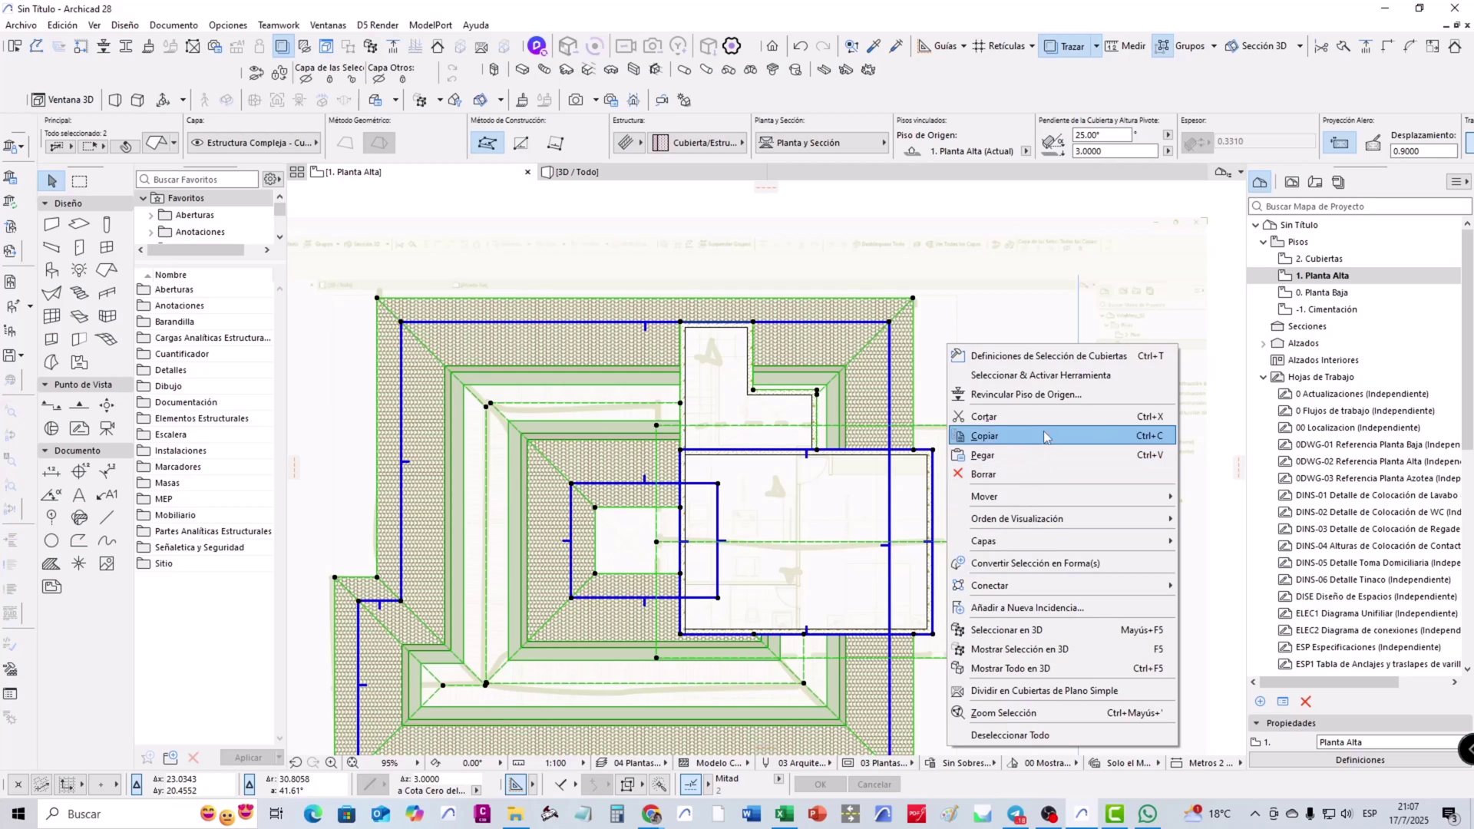
left_click(1049, 400)
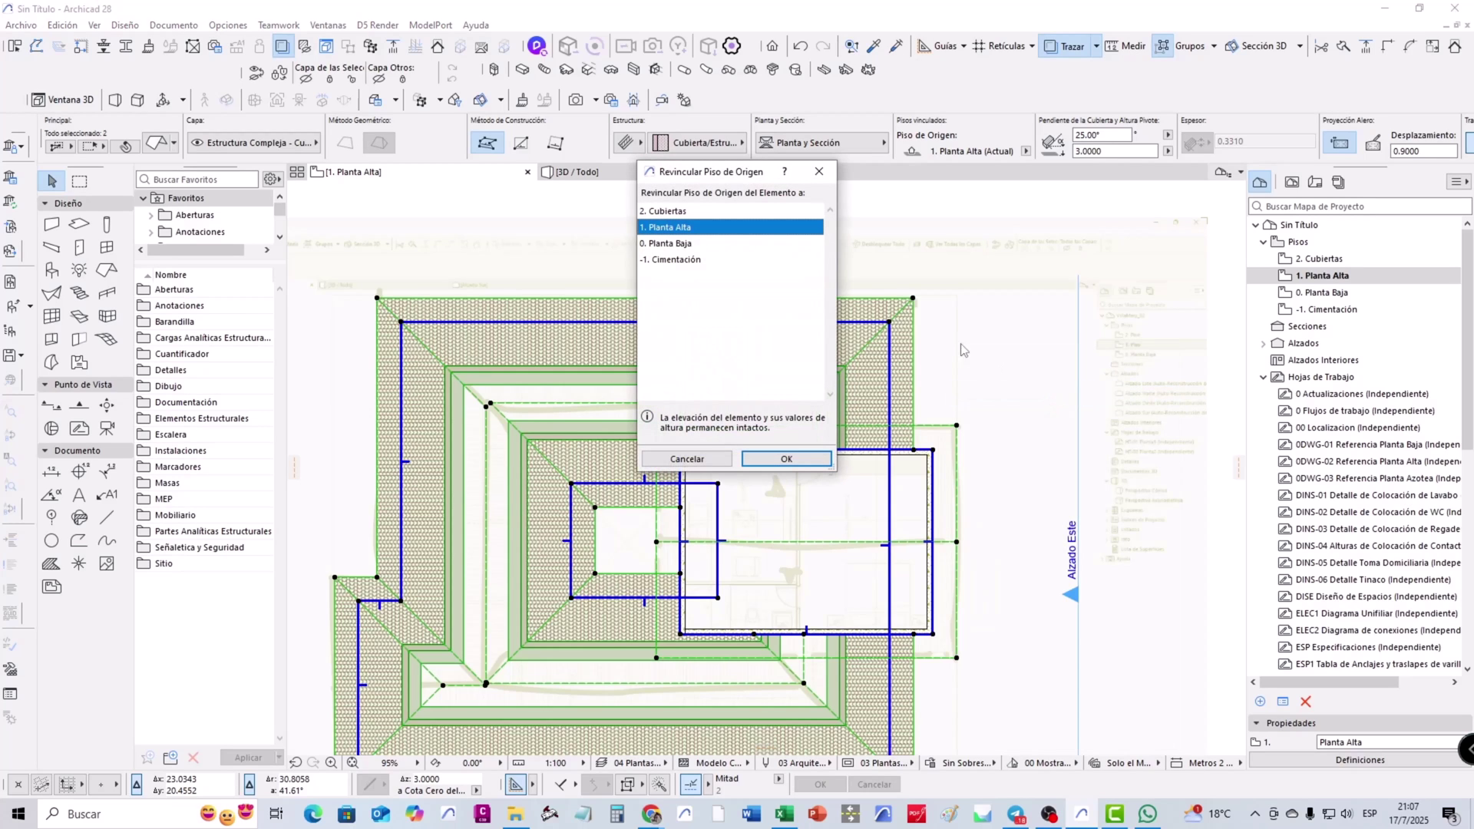
left_click(671, 214)
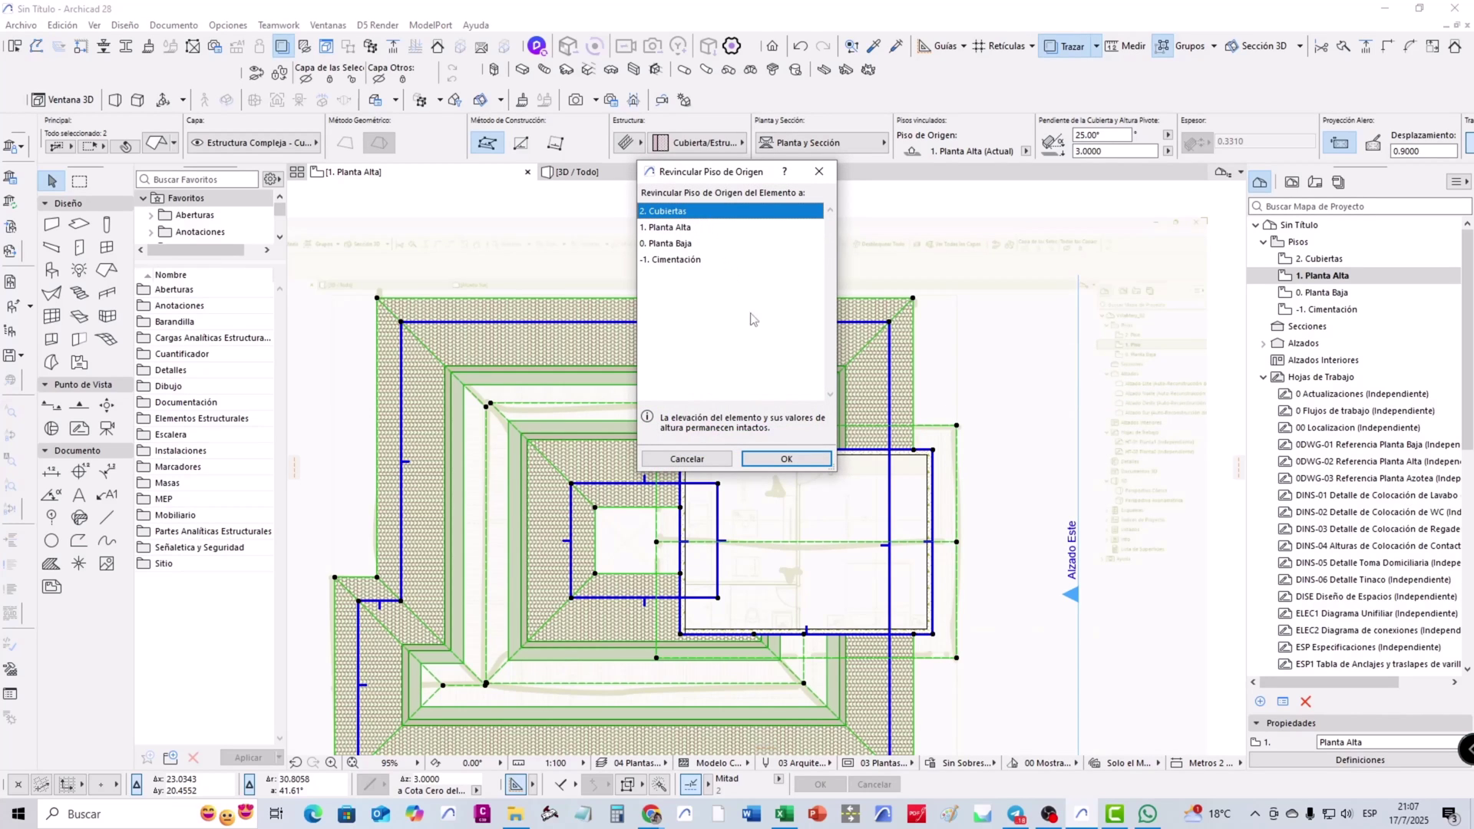
left_click(786, 458)
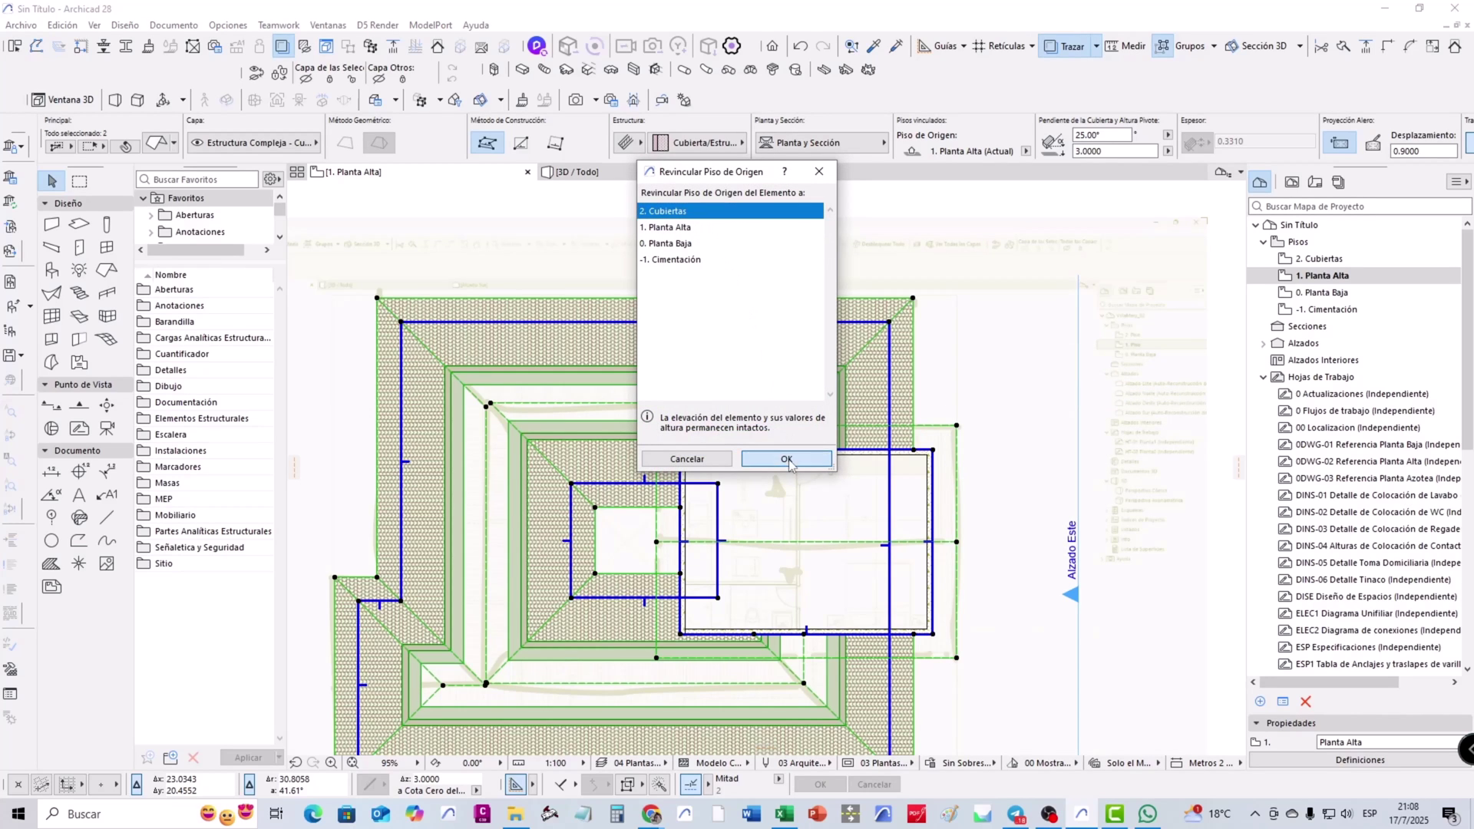
left_click(1008, 381)
left_click(1340, 260)
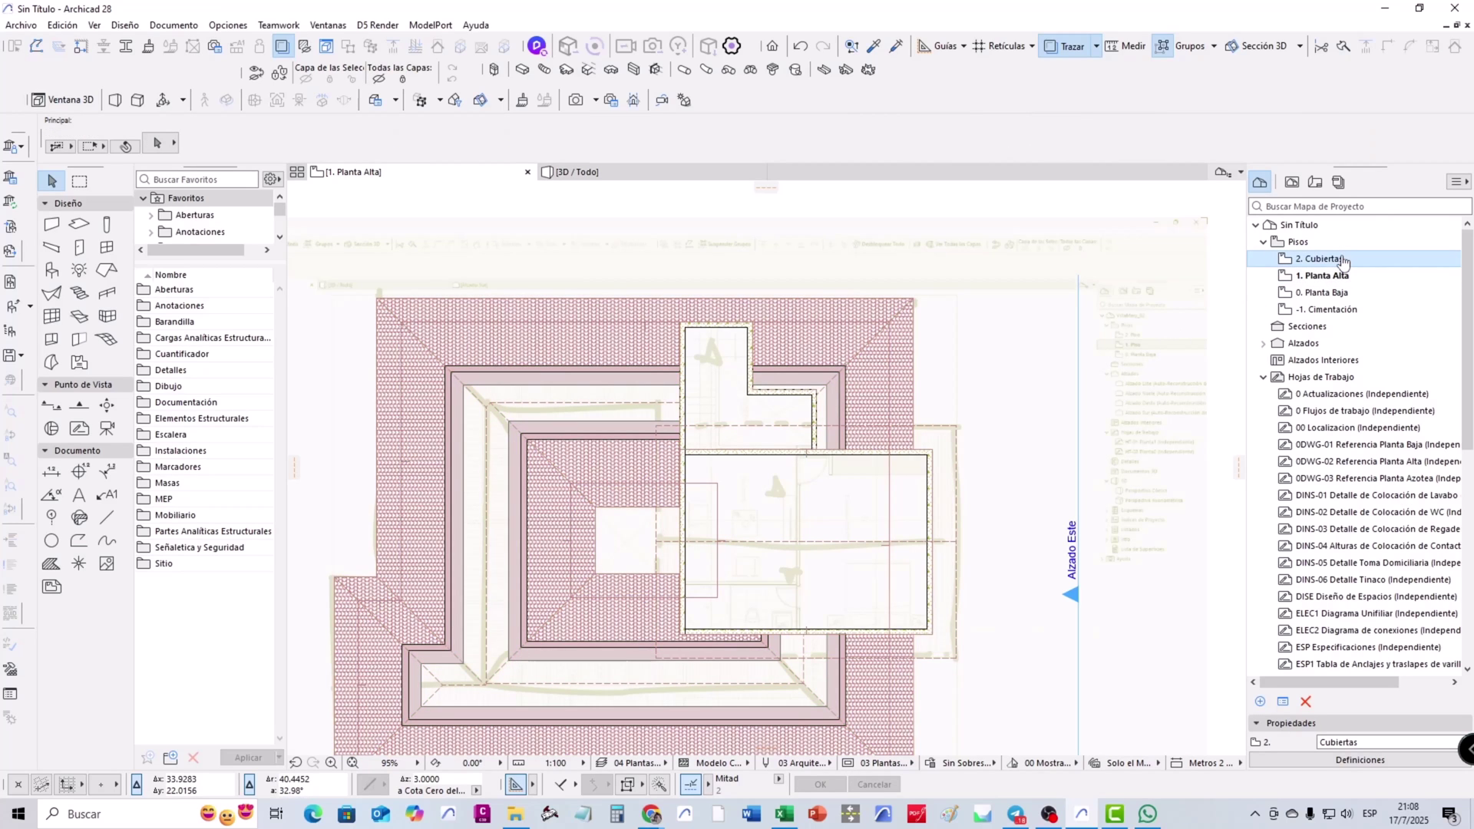
Set the roofs' Show on Stories to Custom, outlines on 2 stories below
double_click(1342, 263)
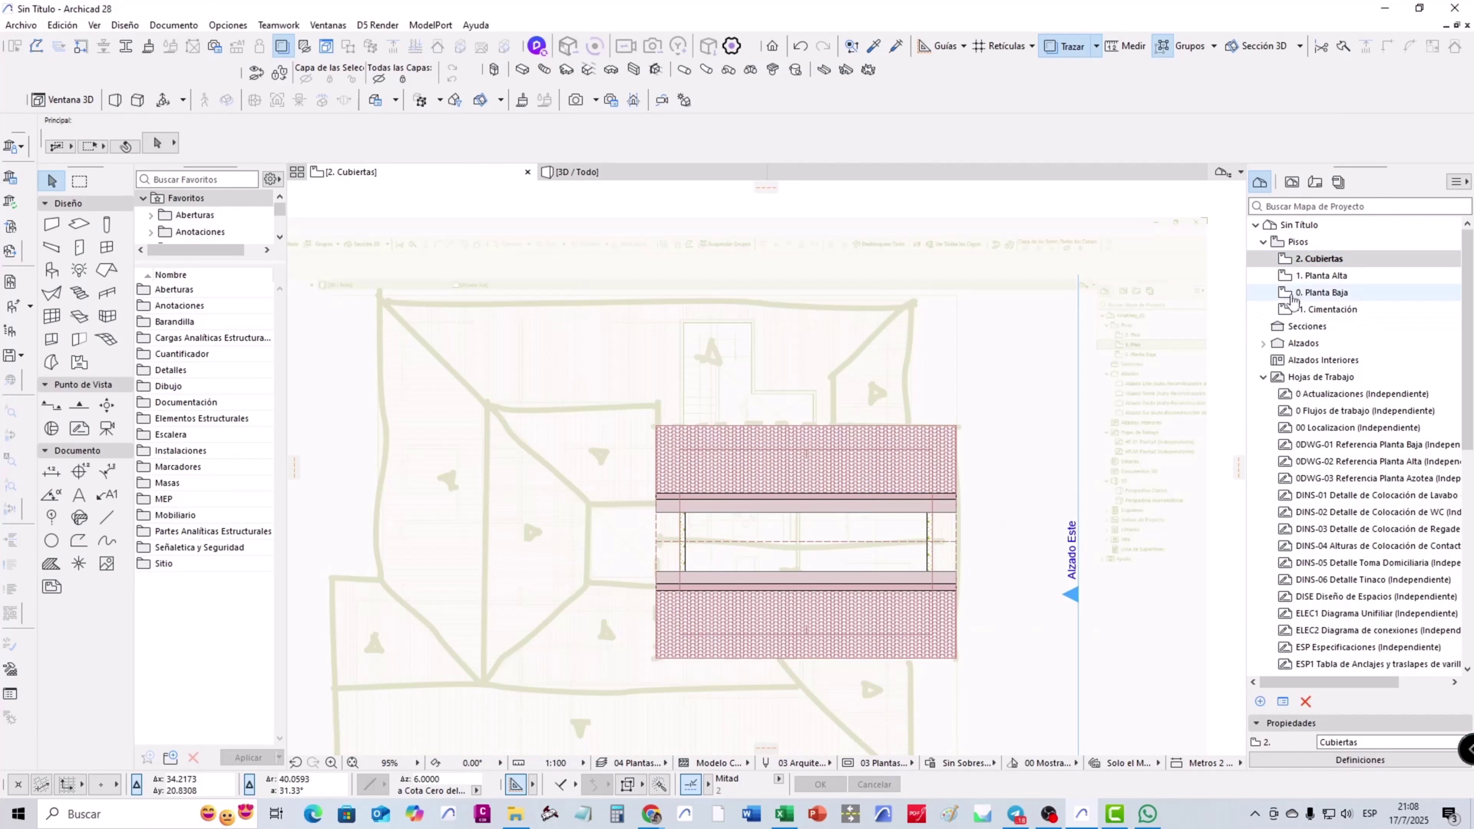
double_click(1322, 275)
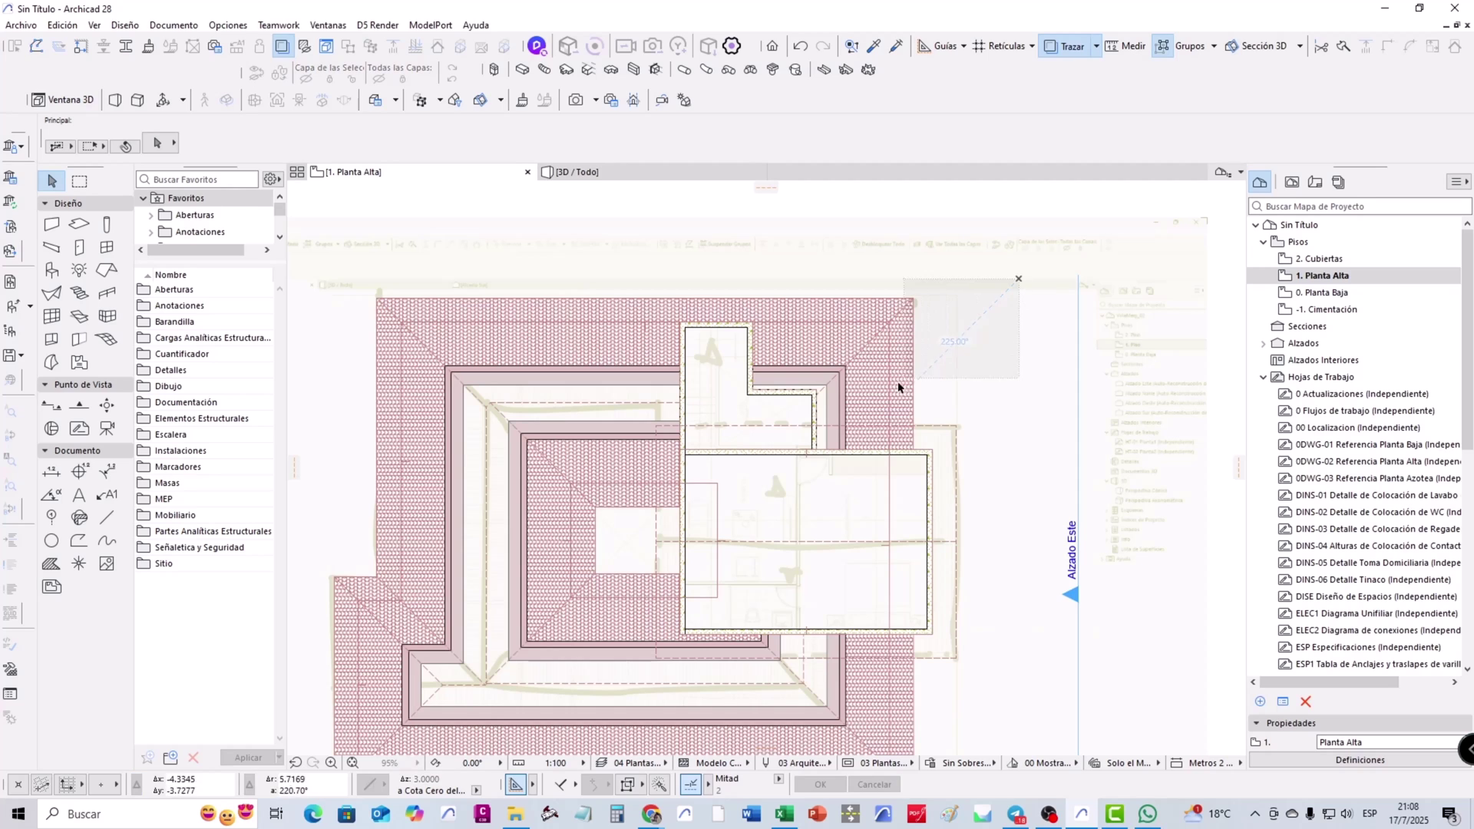
key("ctrl+a")
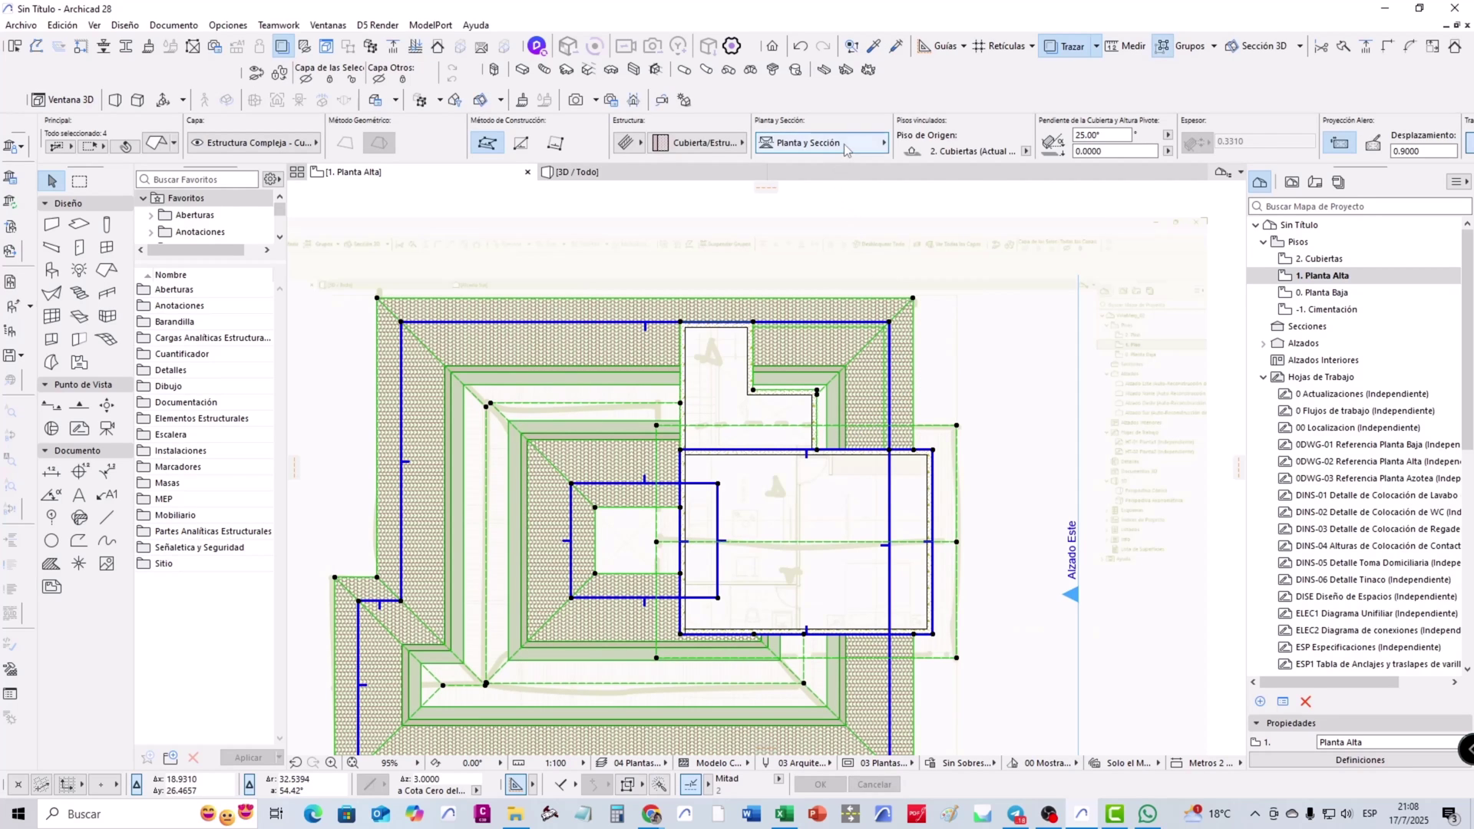
left_click(847, 150)
left_click(1251, 156)
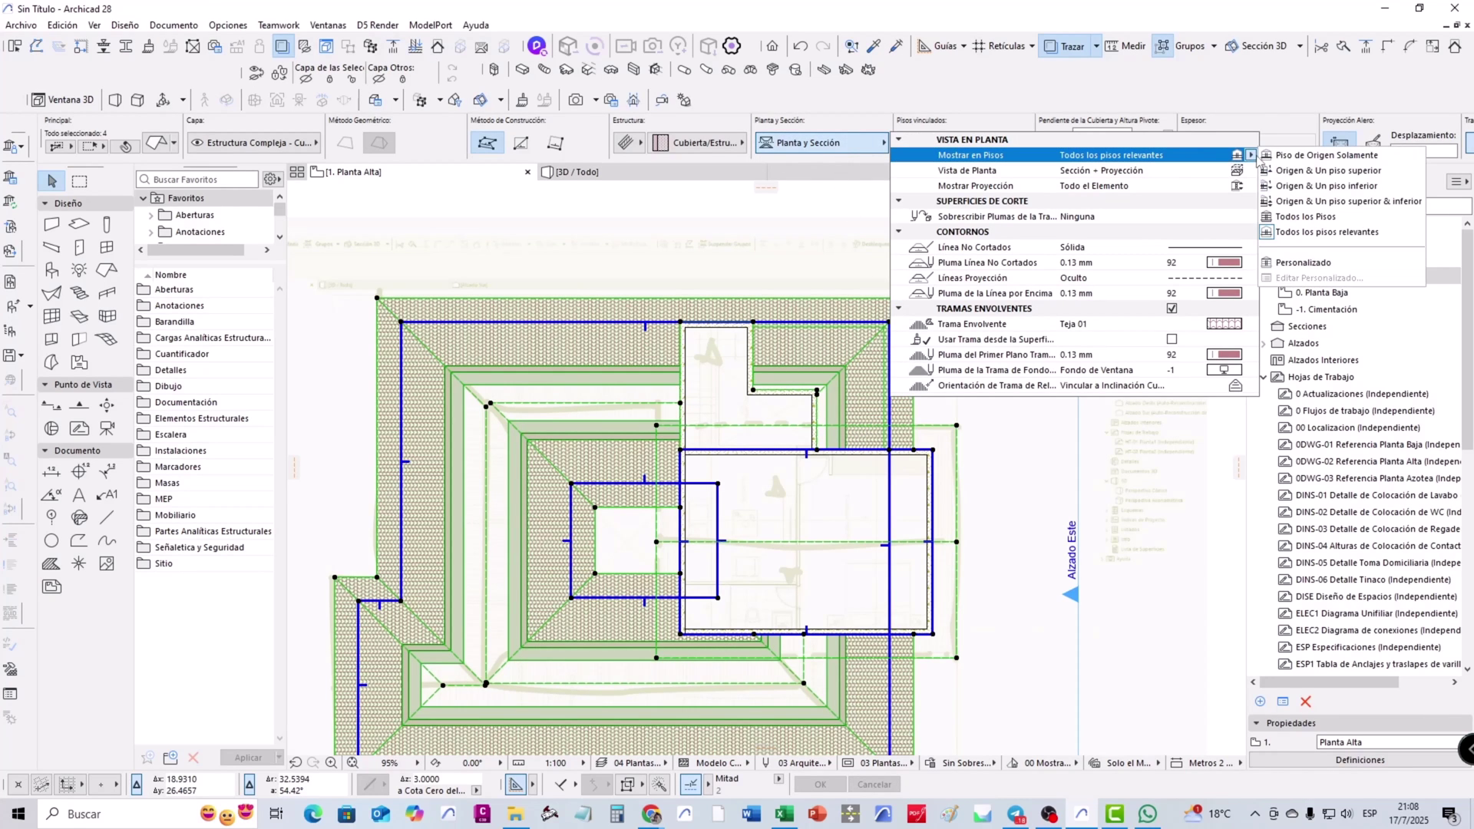
left_click(1288, 265)
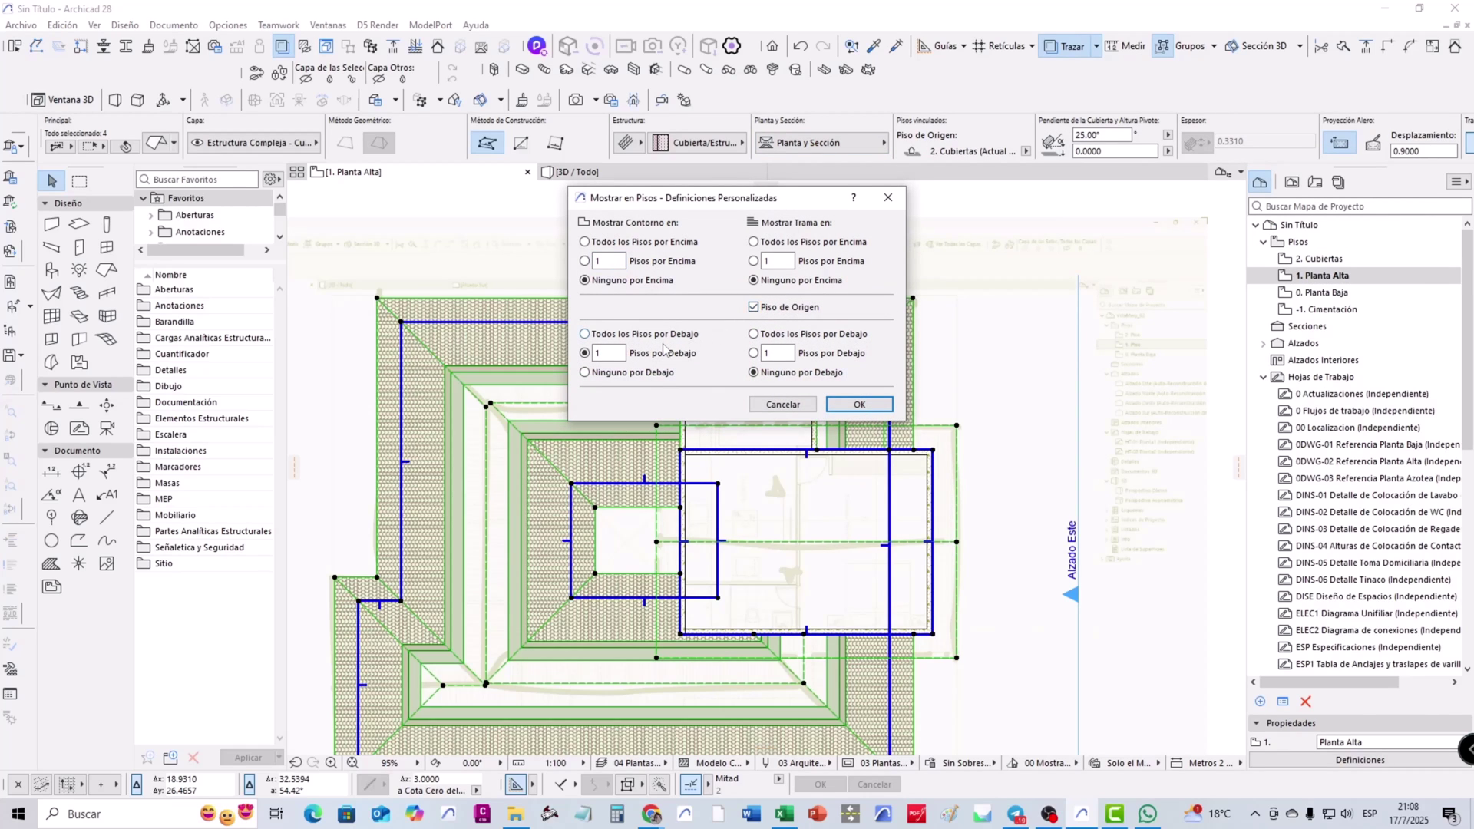
left_click_drag(608, 358, 568, 374)
type("2")
left_click(859, 405)
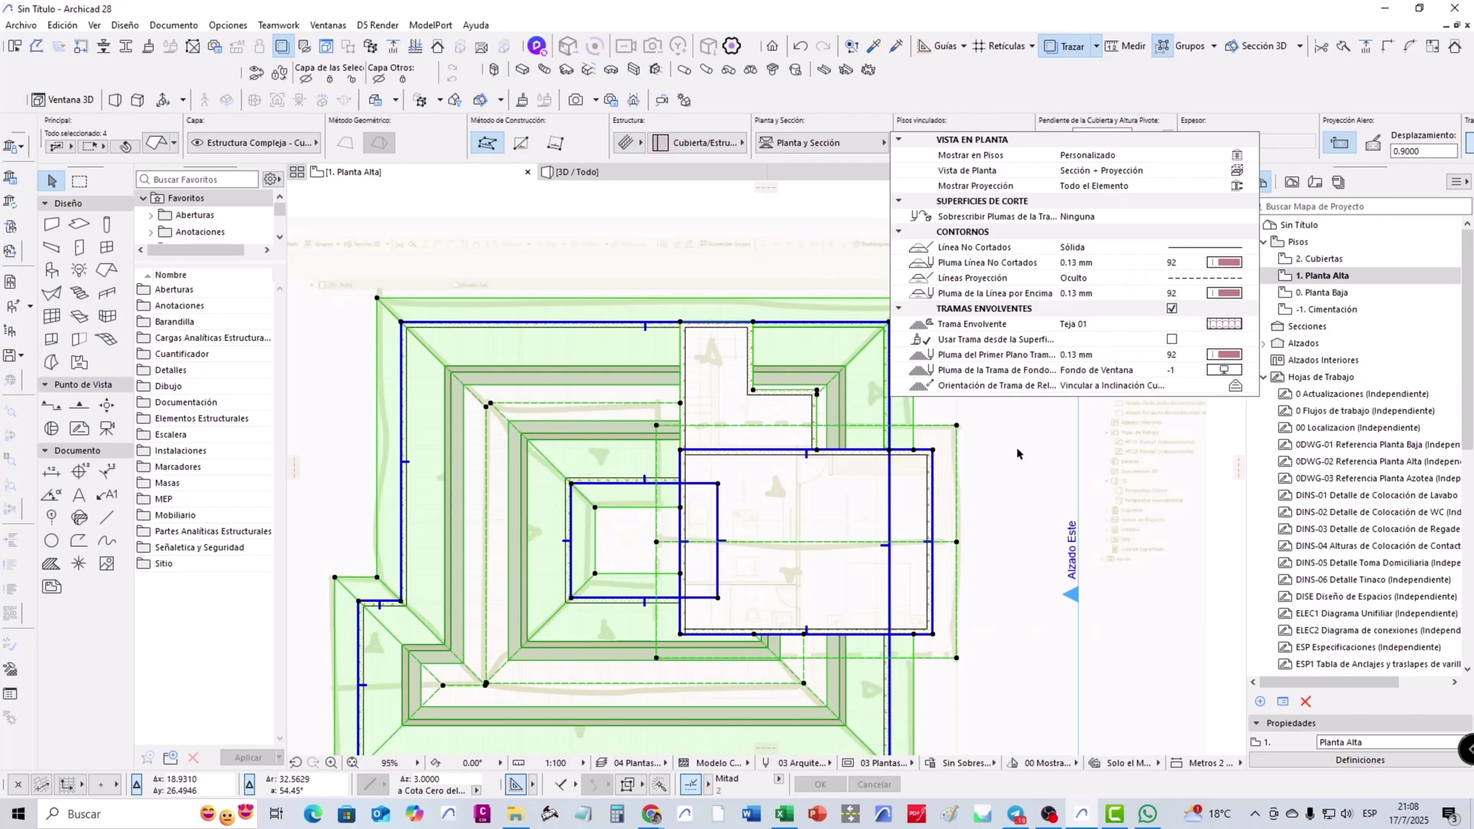
Set both roofs' Floor Plan Display to Outlines Only (Solo Contornos) on 2. Cubiertas
left_click(1015, 448)
scroll(1006, 438, "down", 2)
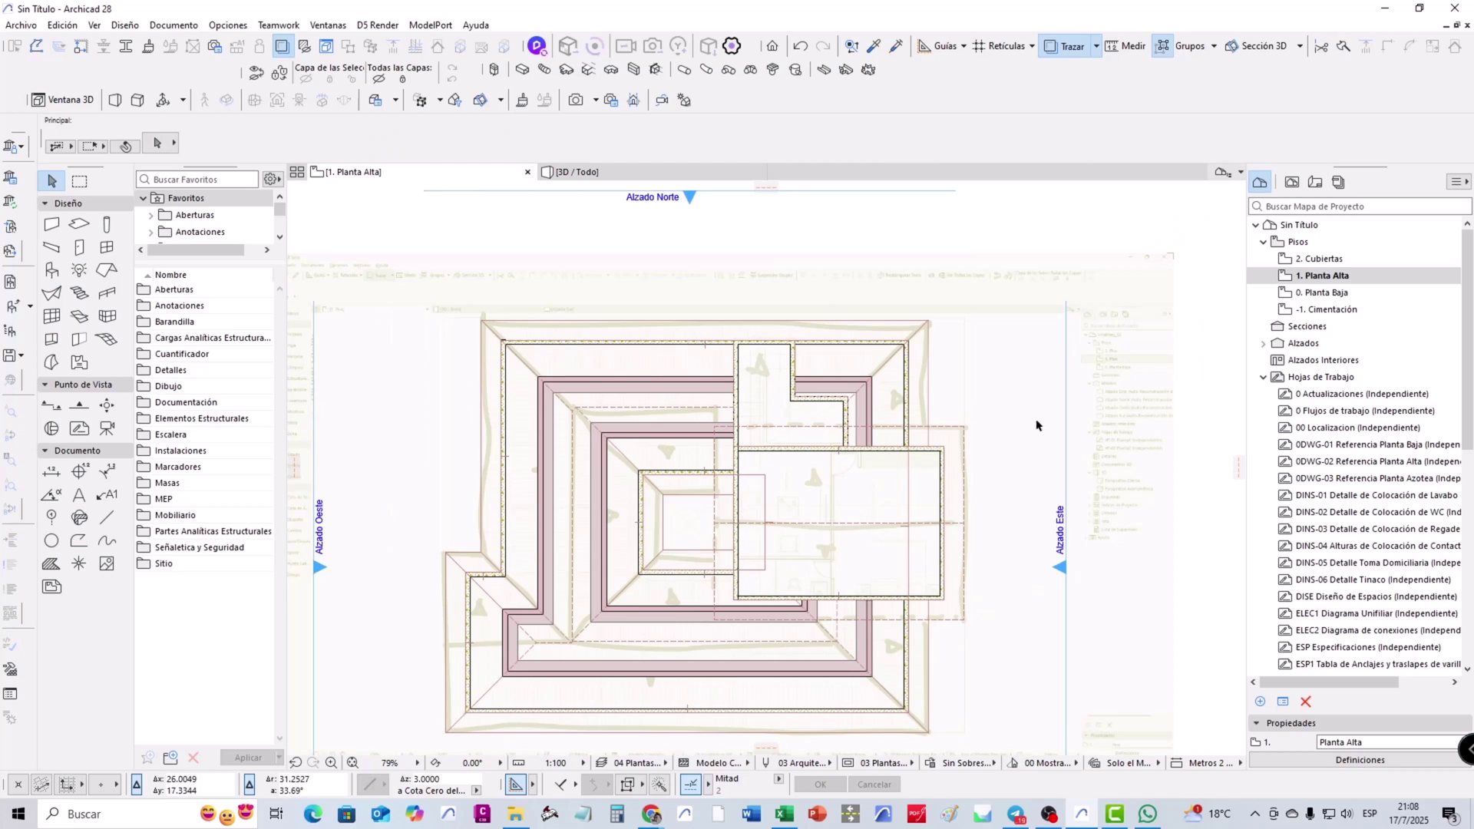
left_click(1342, 262)
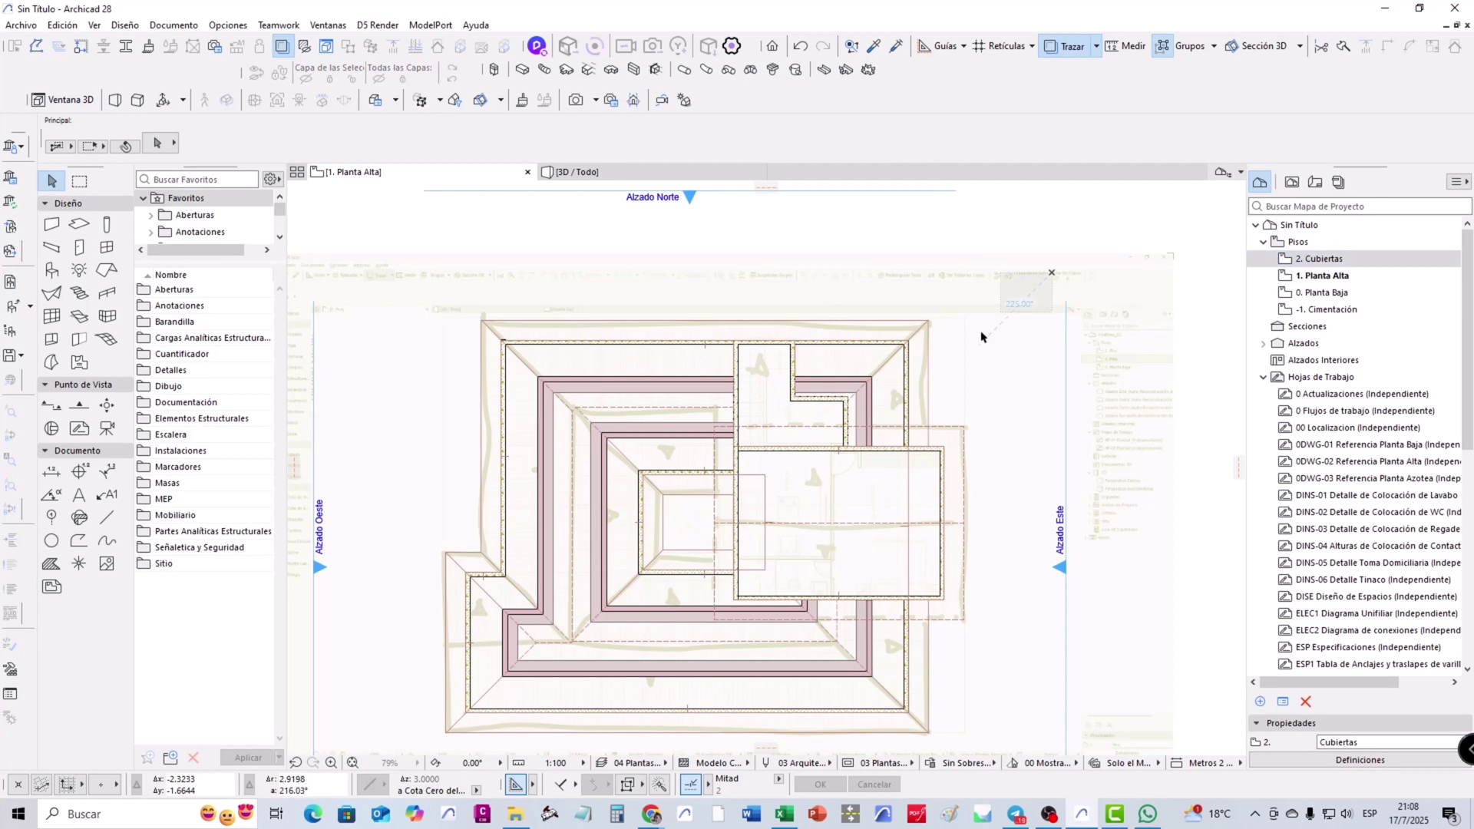
key("ctrl+a")
left_click(820, 143)
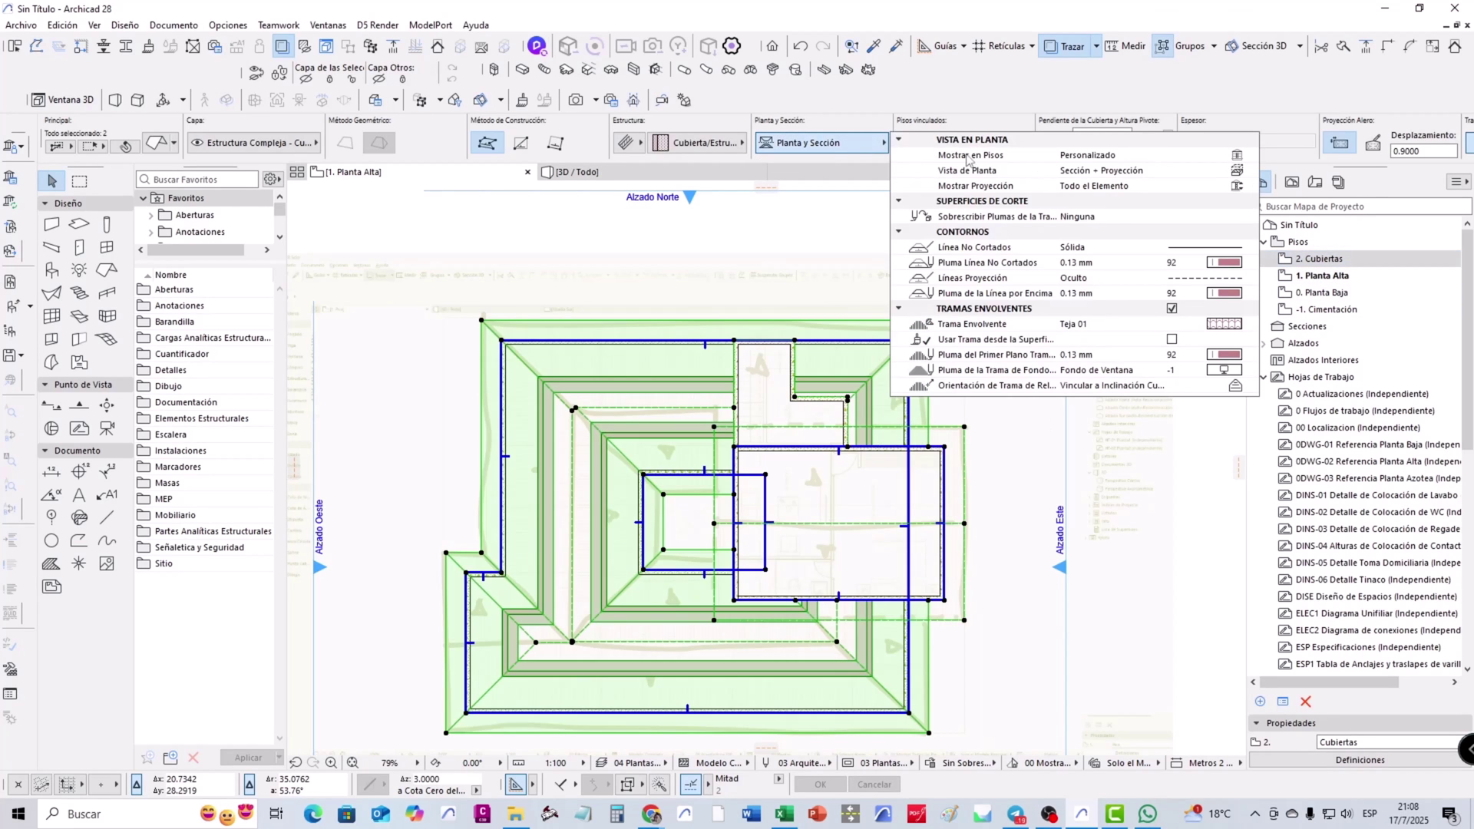
left_click(1248, 172)
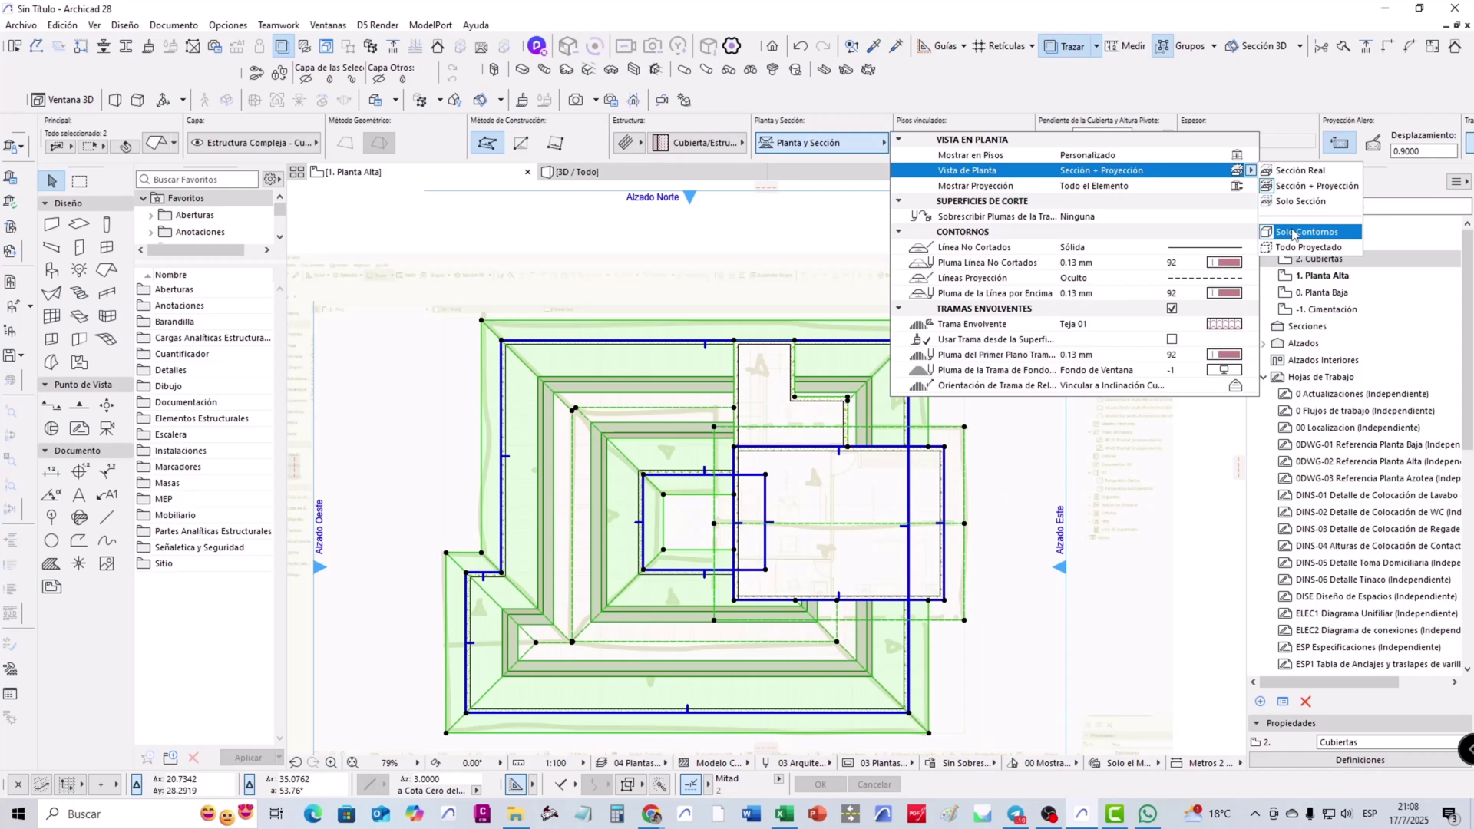
left_click(1294, 232)
left_click(1002, 419)
scroll(989, 443, "up", 1)
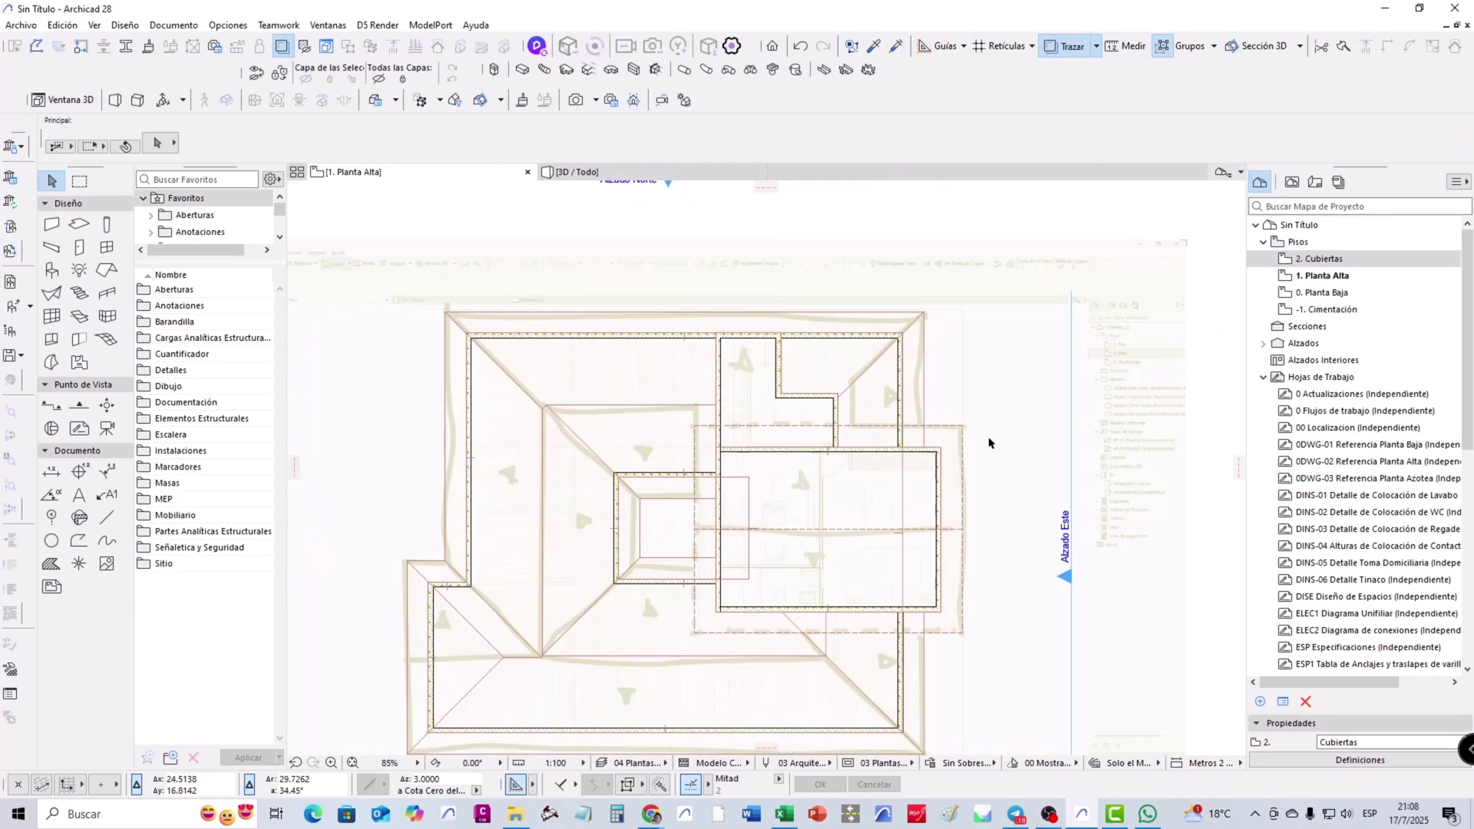
scroll(995, 430, "up", 1)
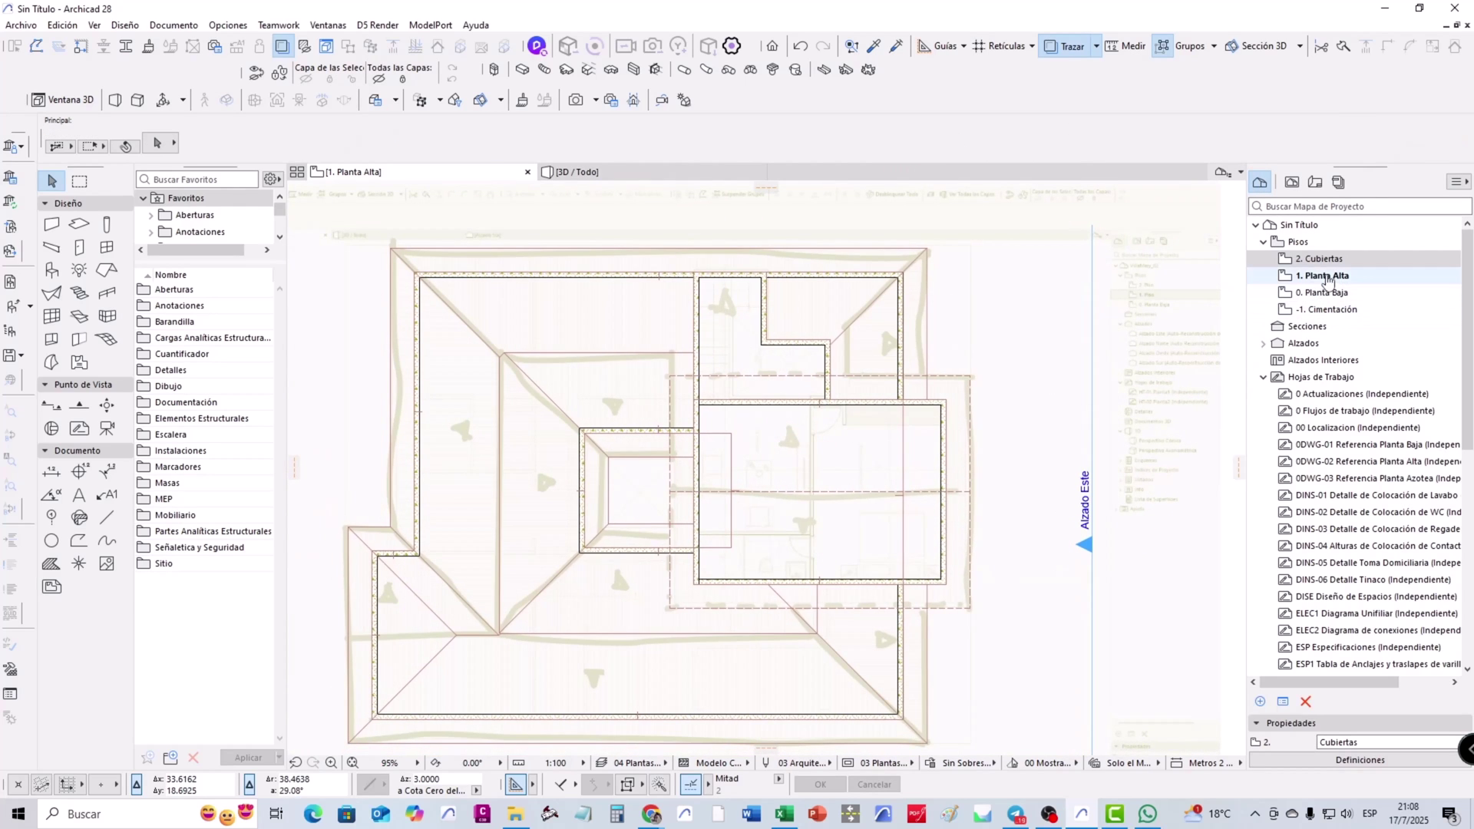
Step through the story plans down to the 0. Planta Baja floor plan
double_click(1331, 262)
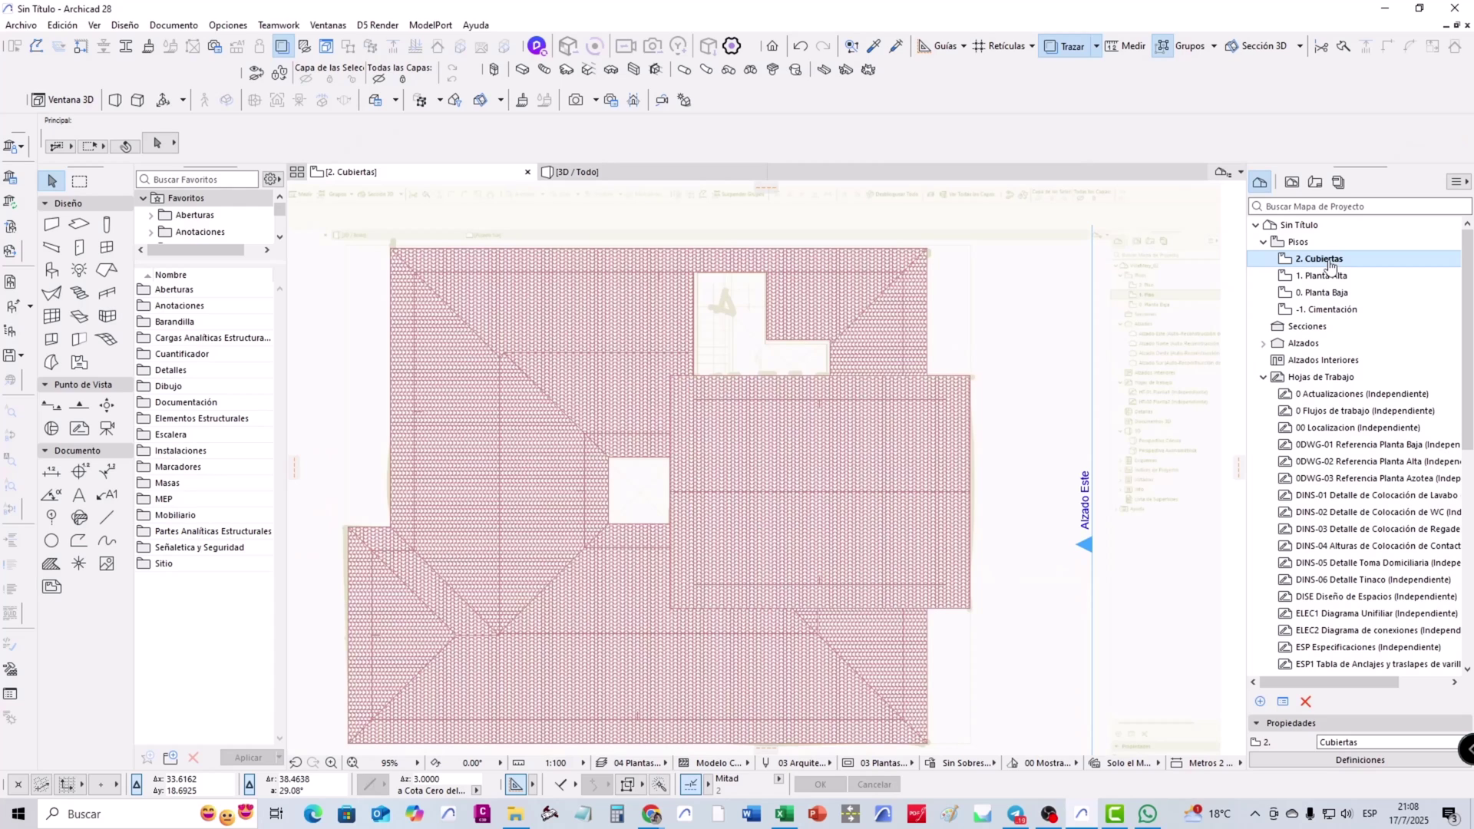
left_click(1330, 278)
double_click(1330, 278)
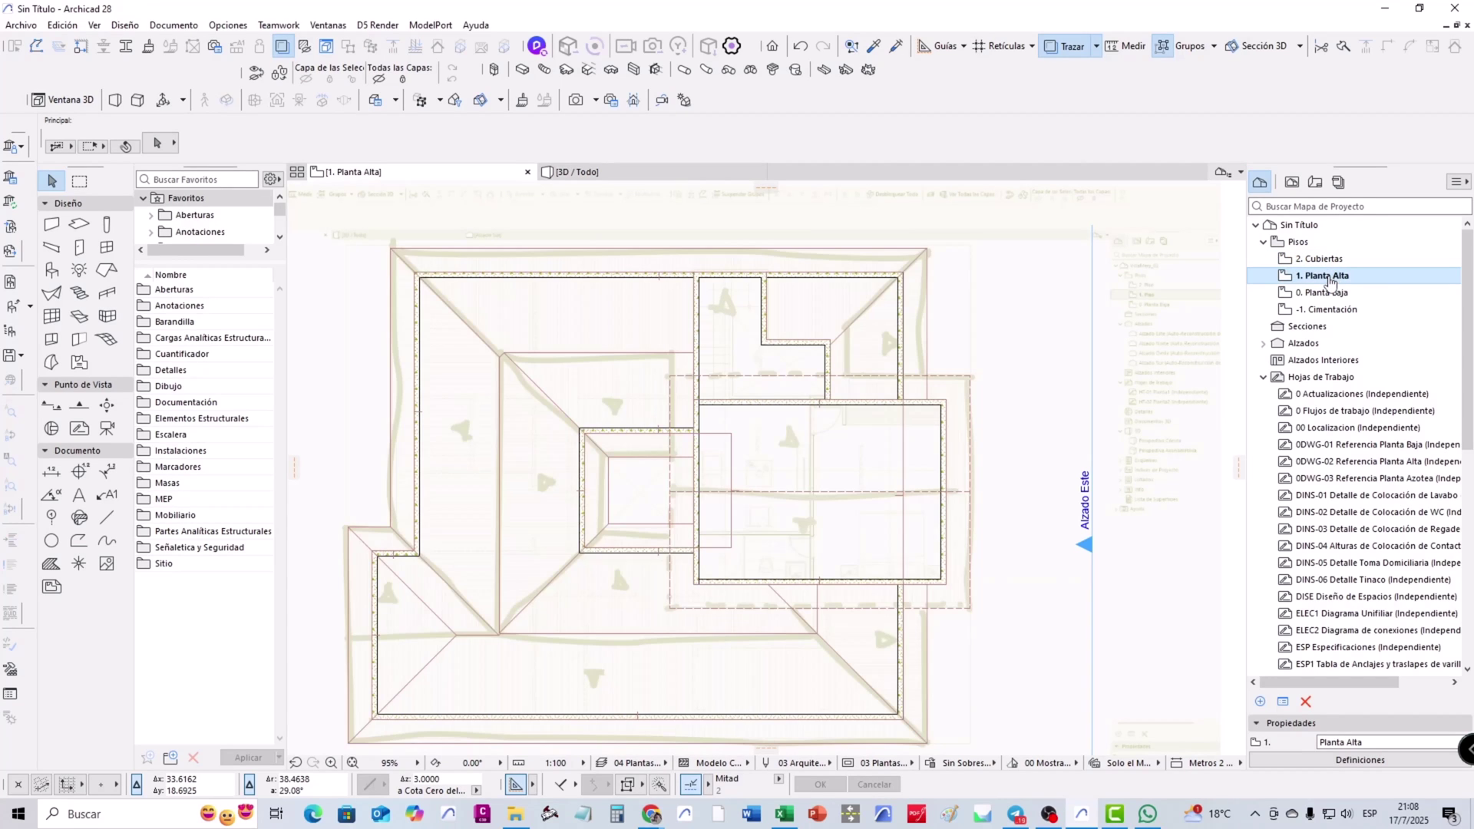
left_click(1331, 296)
double_click(1330, 298)
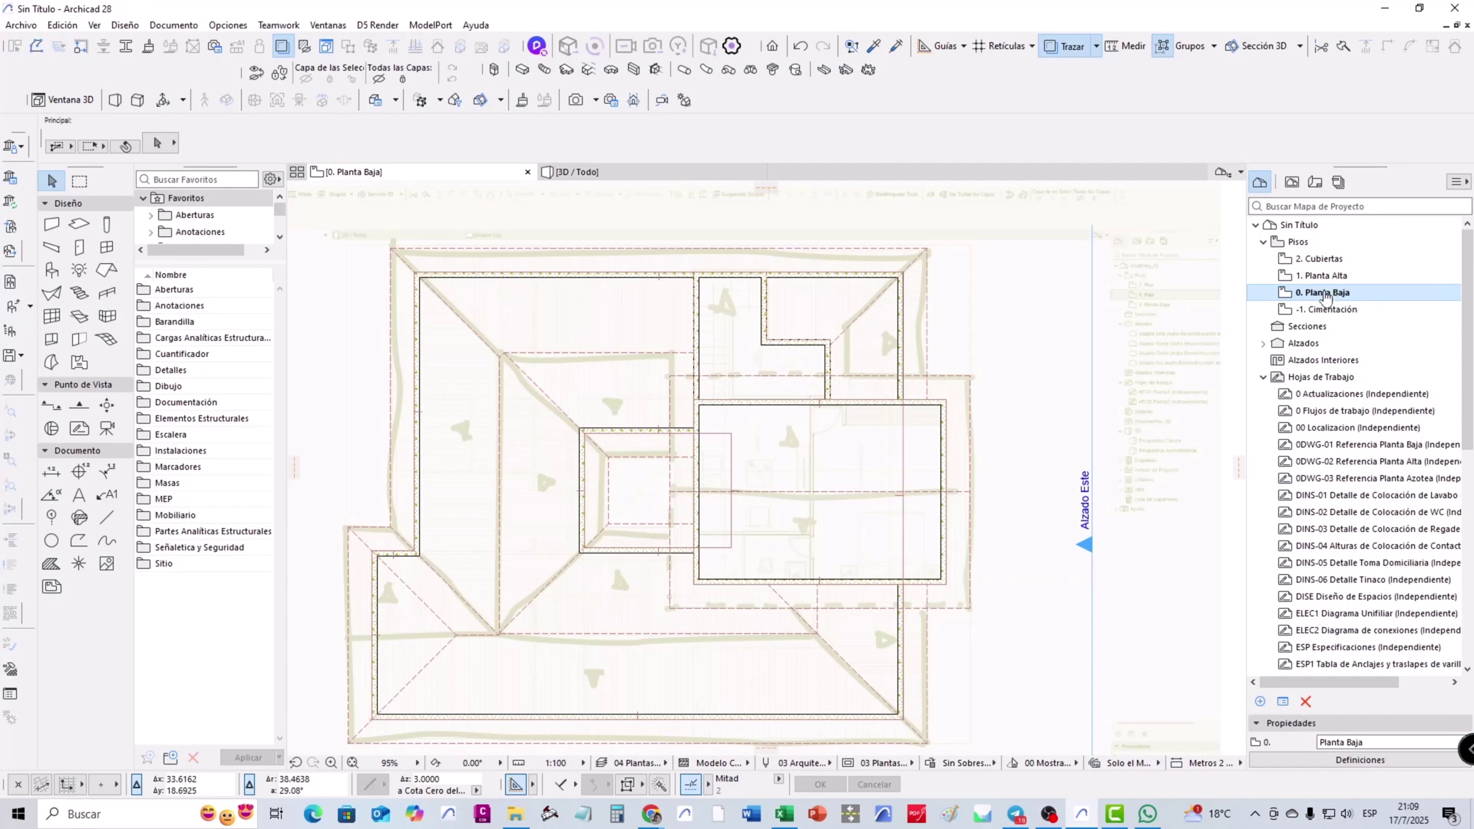
Give the Planta Baja roof a custom Show on Stories setting with an edited stories-below count
left_click(972, 426)
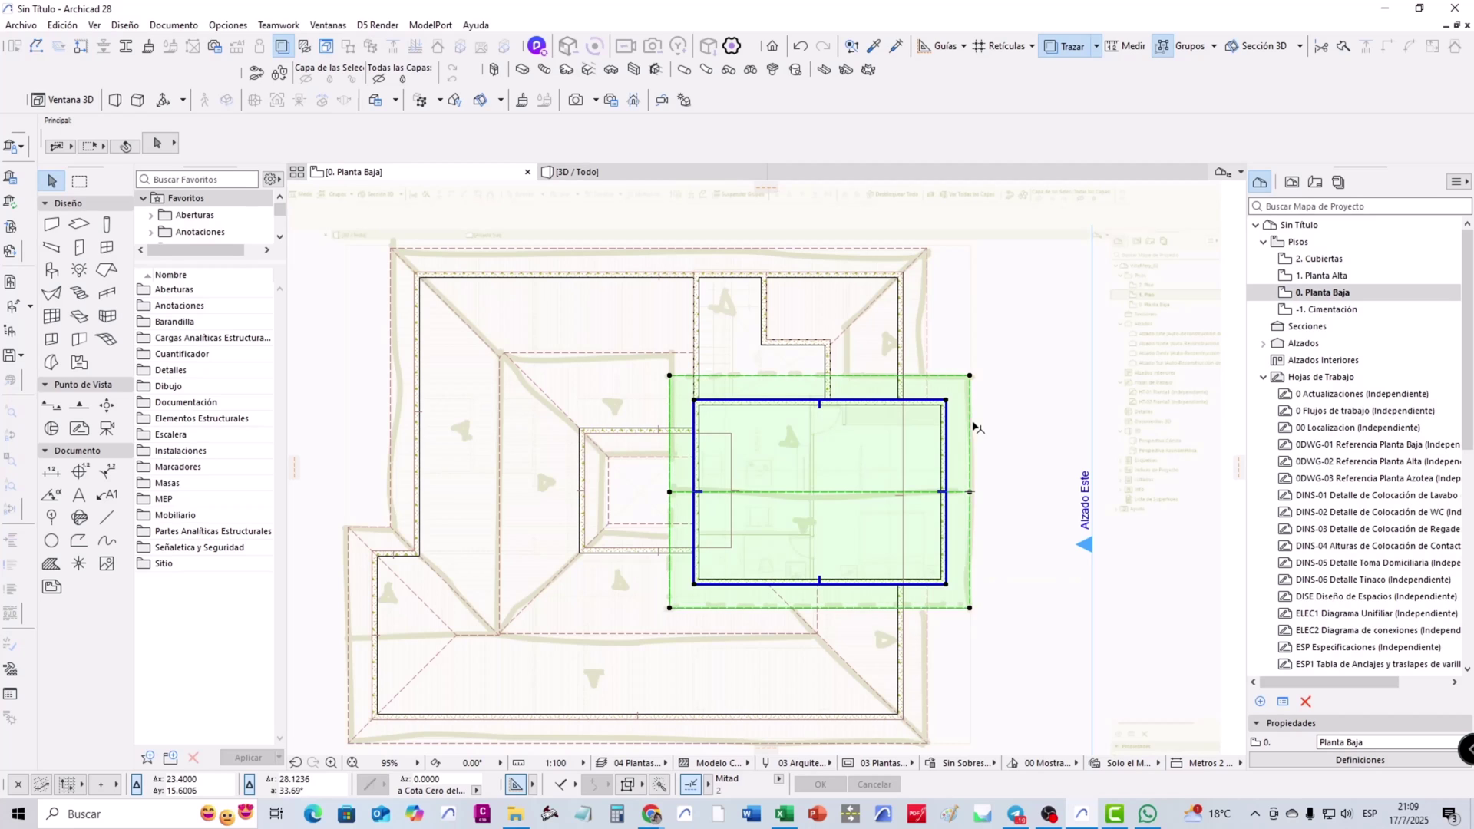
left_click(847, 147)
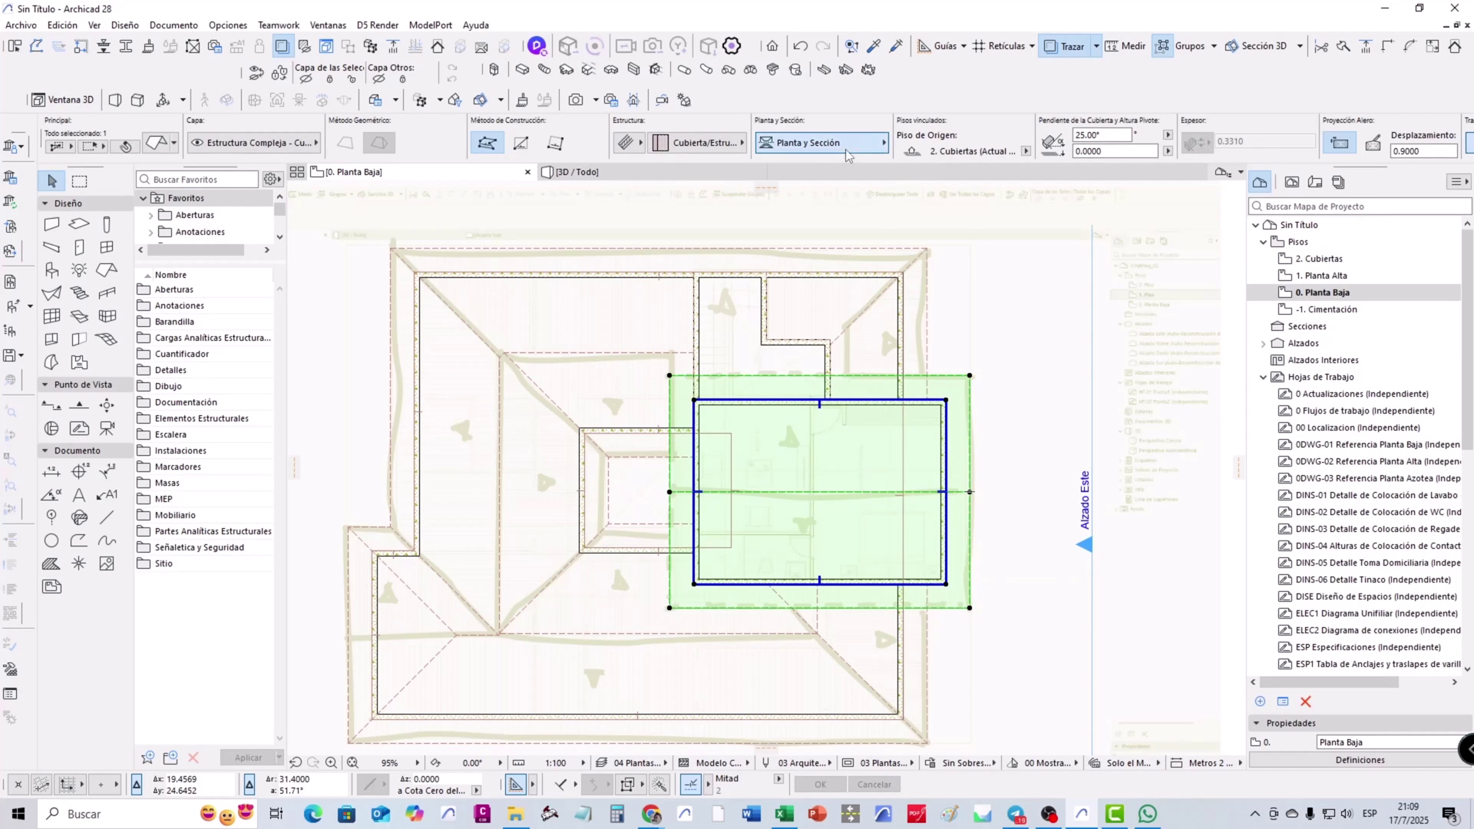
left_click(1238, 156)
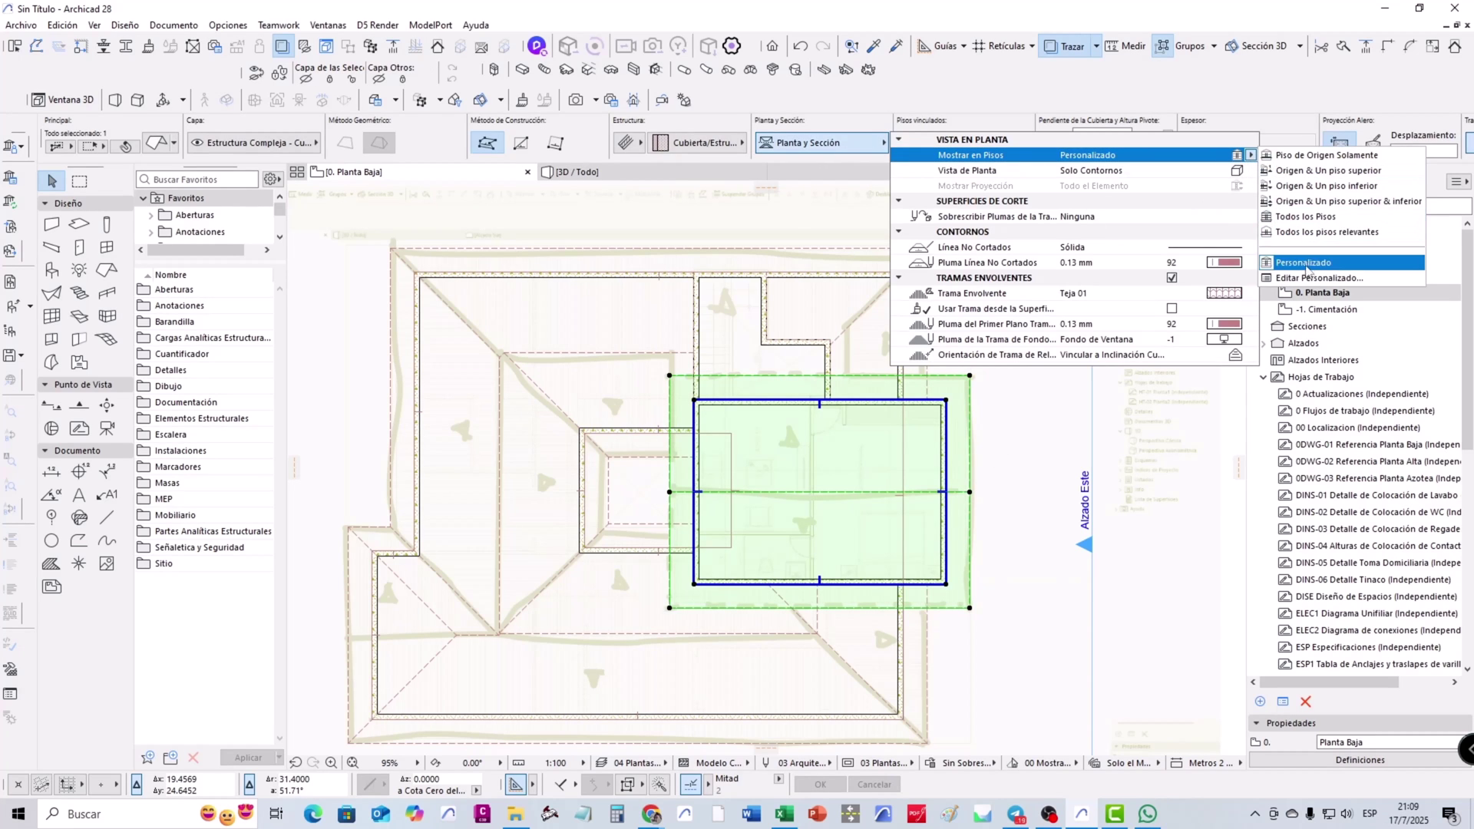
left_click(1305, 266)
double_click(597, 353)
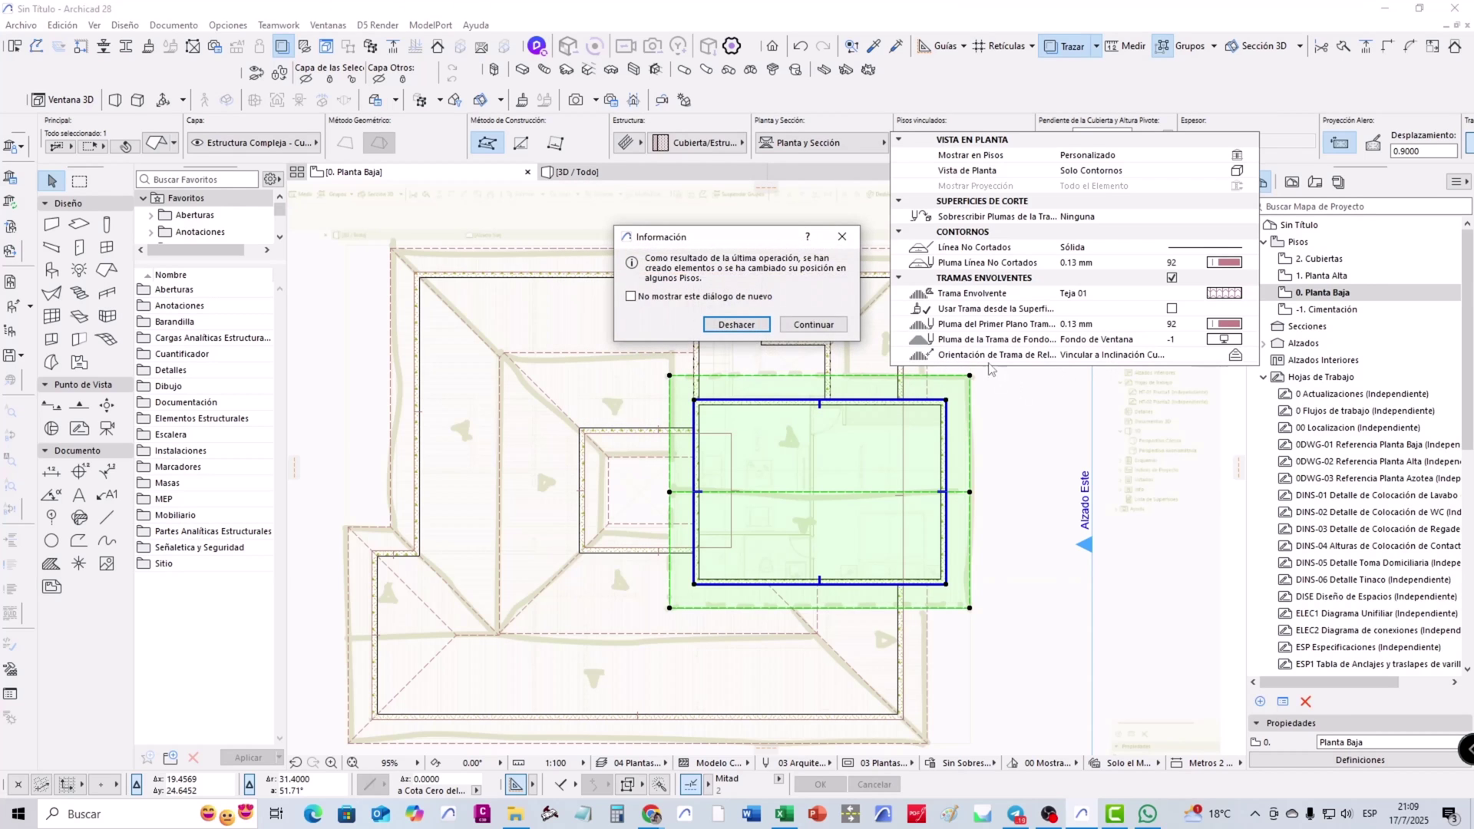
left_click(814, 325)
Turn off the Trace reference and switch to the 1. Planta Alta plan
middle_click_drag(1003, 449, 1042, 434)
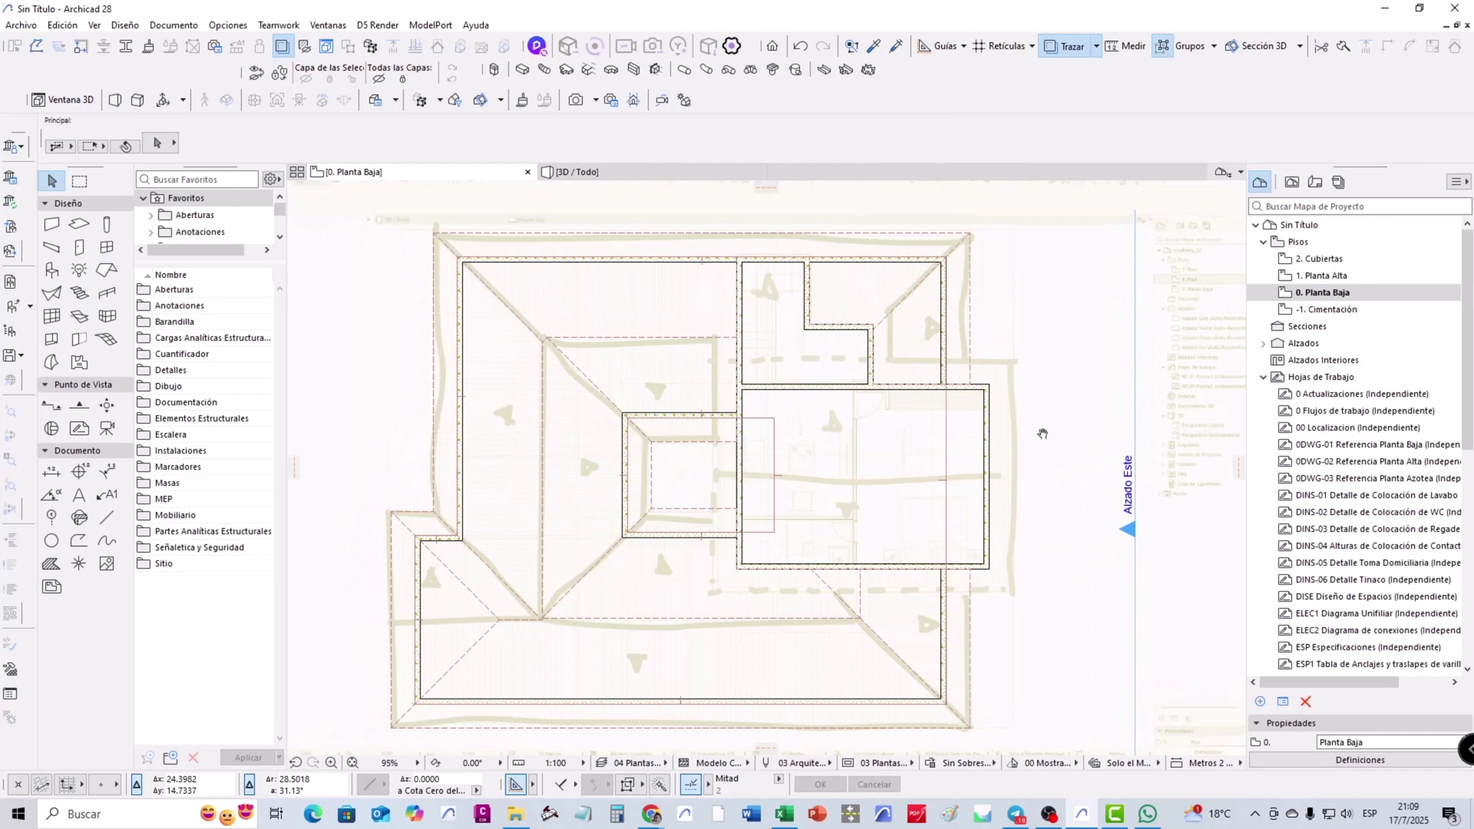
left_click(282, 46)
scroll(758, 550, "down", 2)
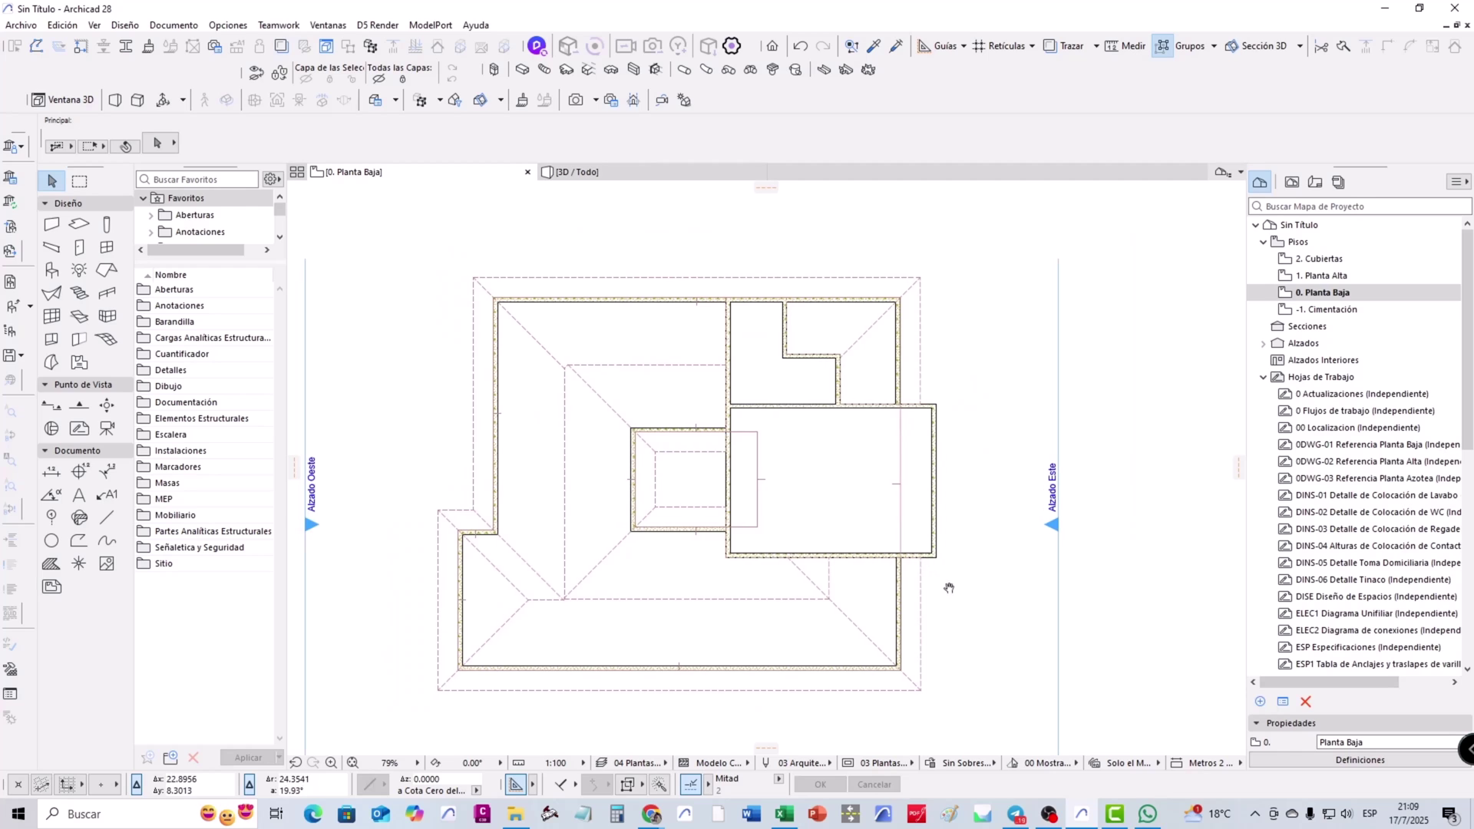
key("ctrl+Up")
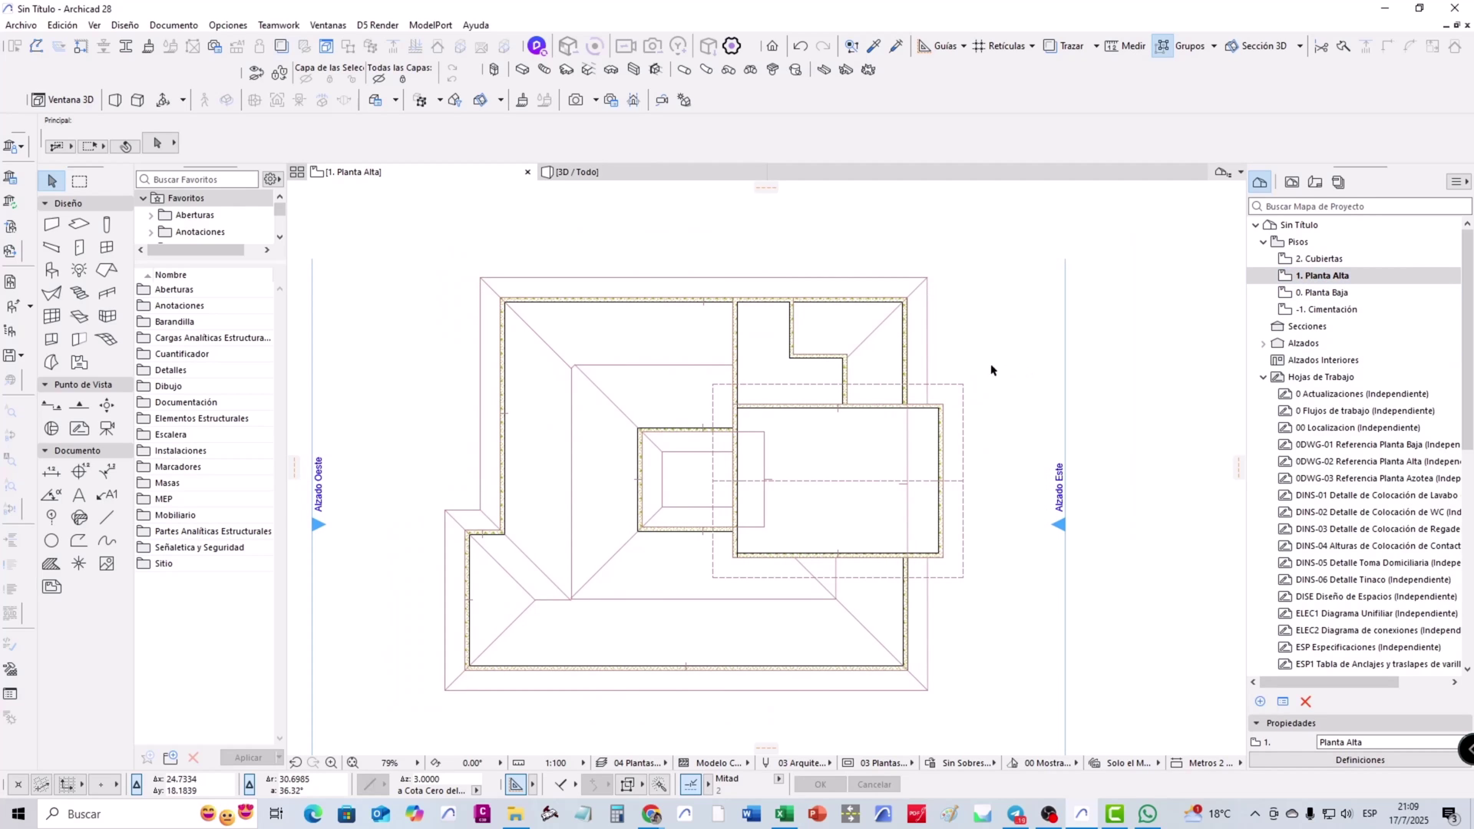
Set the Planta Alta roof to a custom display with its outline on 2 stories below
left_click(929, 364)
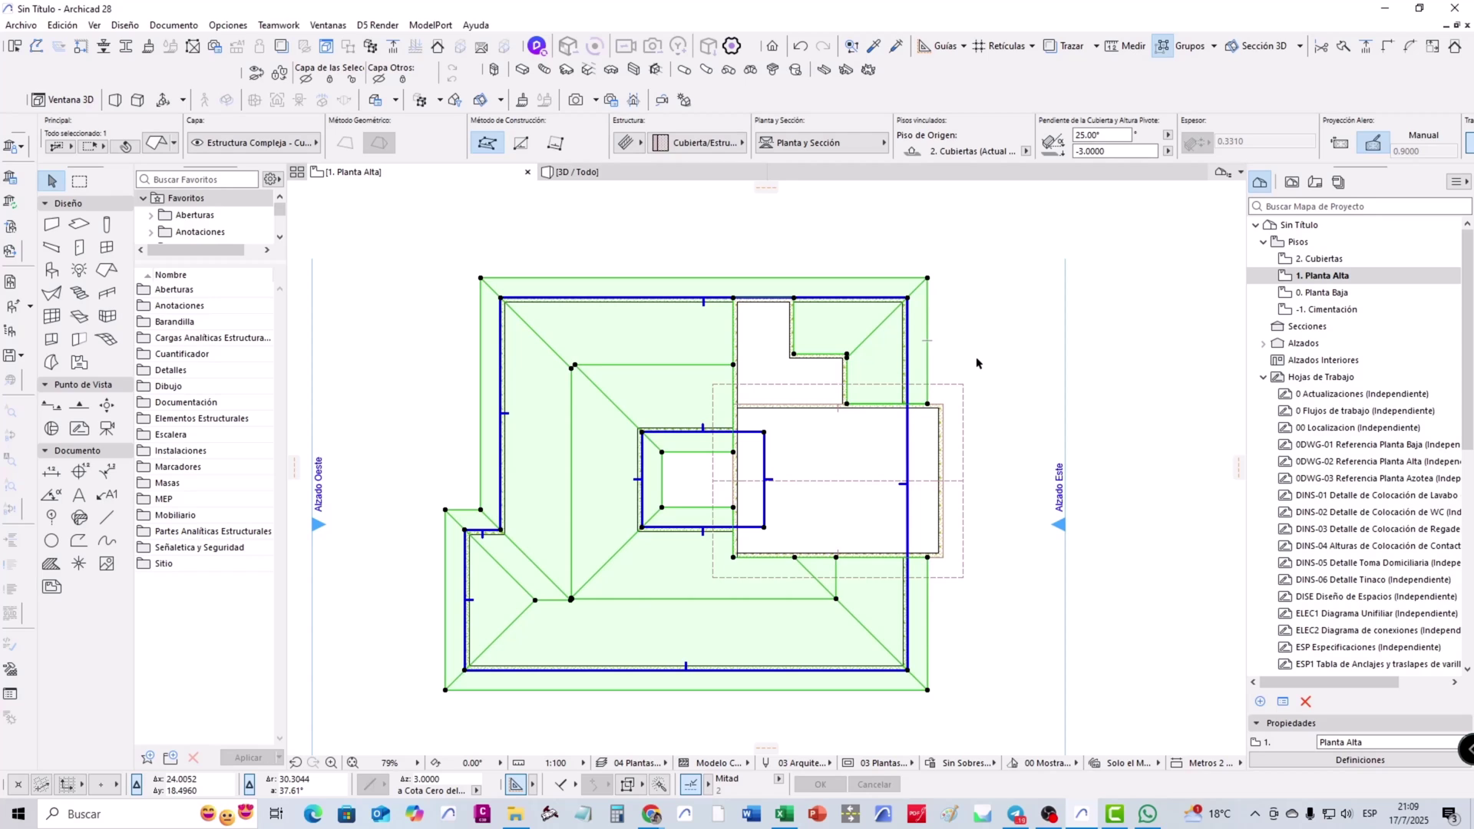
left_click(873, 147)
left_click(1243, 157)
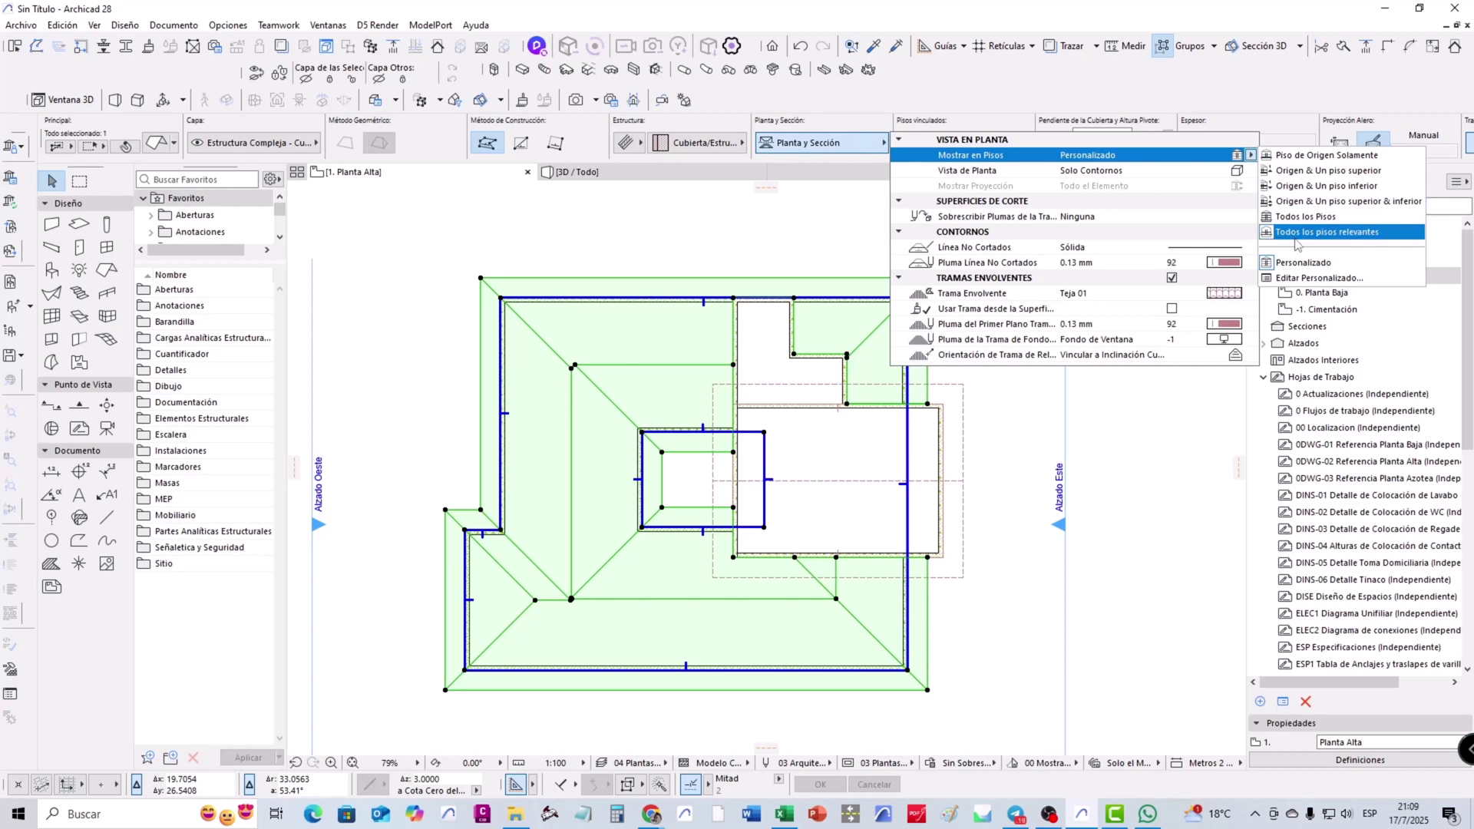
left_click(1305, 278)
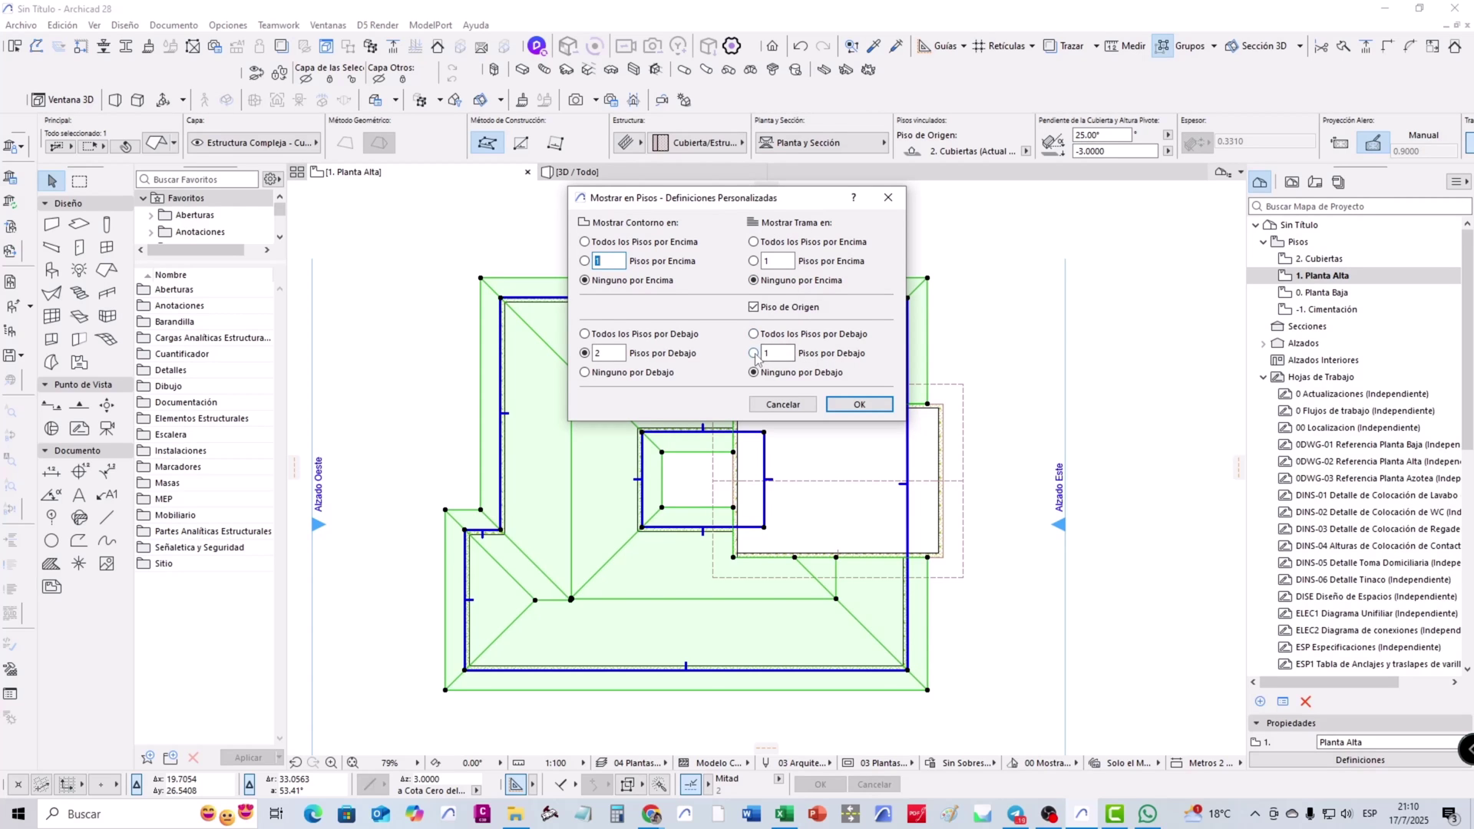
left_click(848, 403)
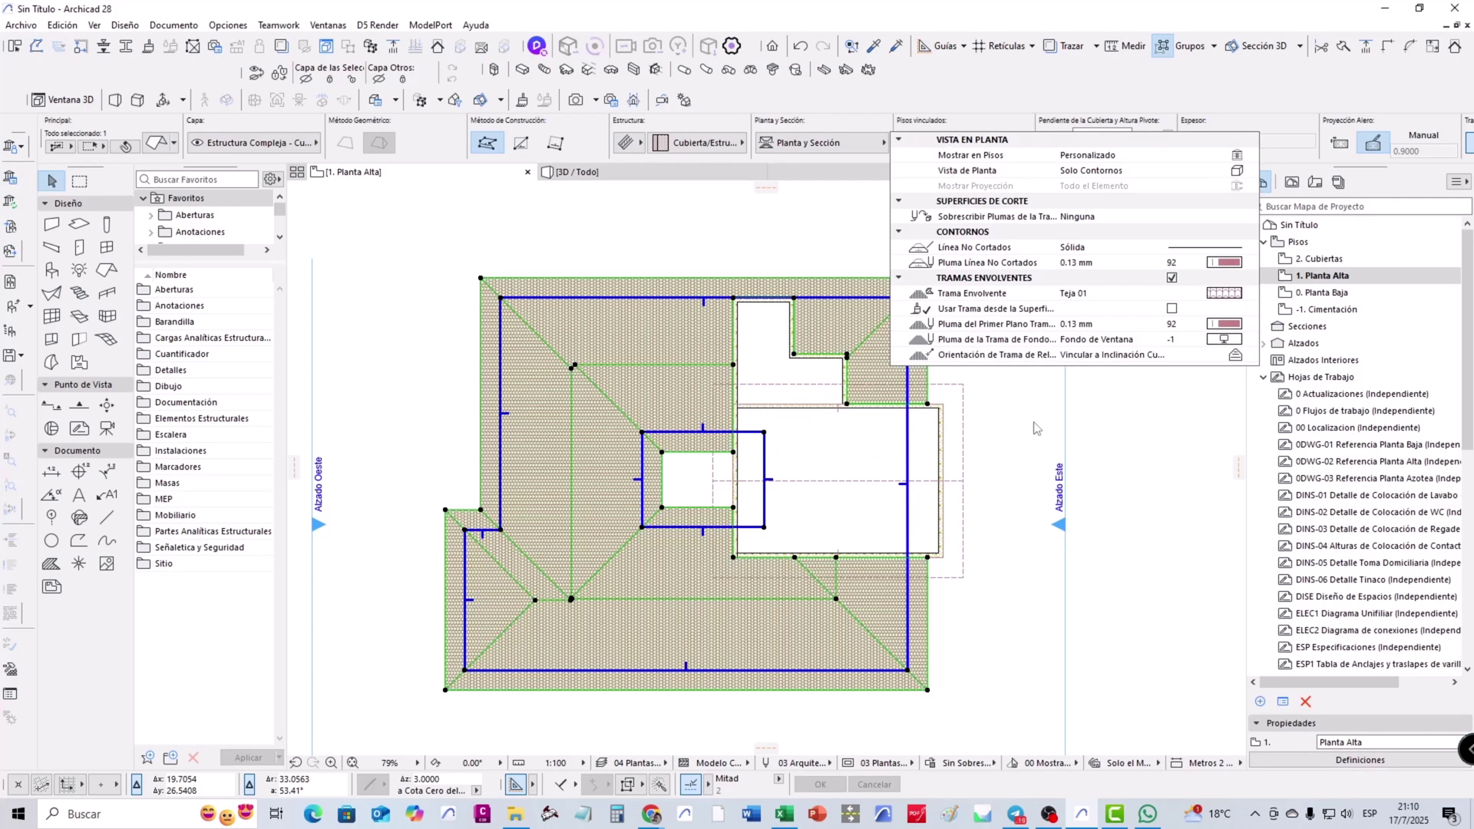
left_click(1021, 455)
left_click(997, 425)
Check the roof on the Cubiertas, Planta Alta and Planta Baja plans, then open 3D
middle_click_drag(997, 424, 992, 393)
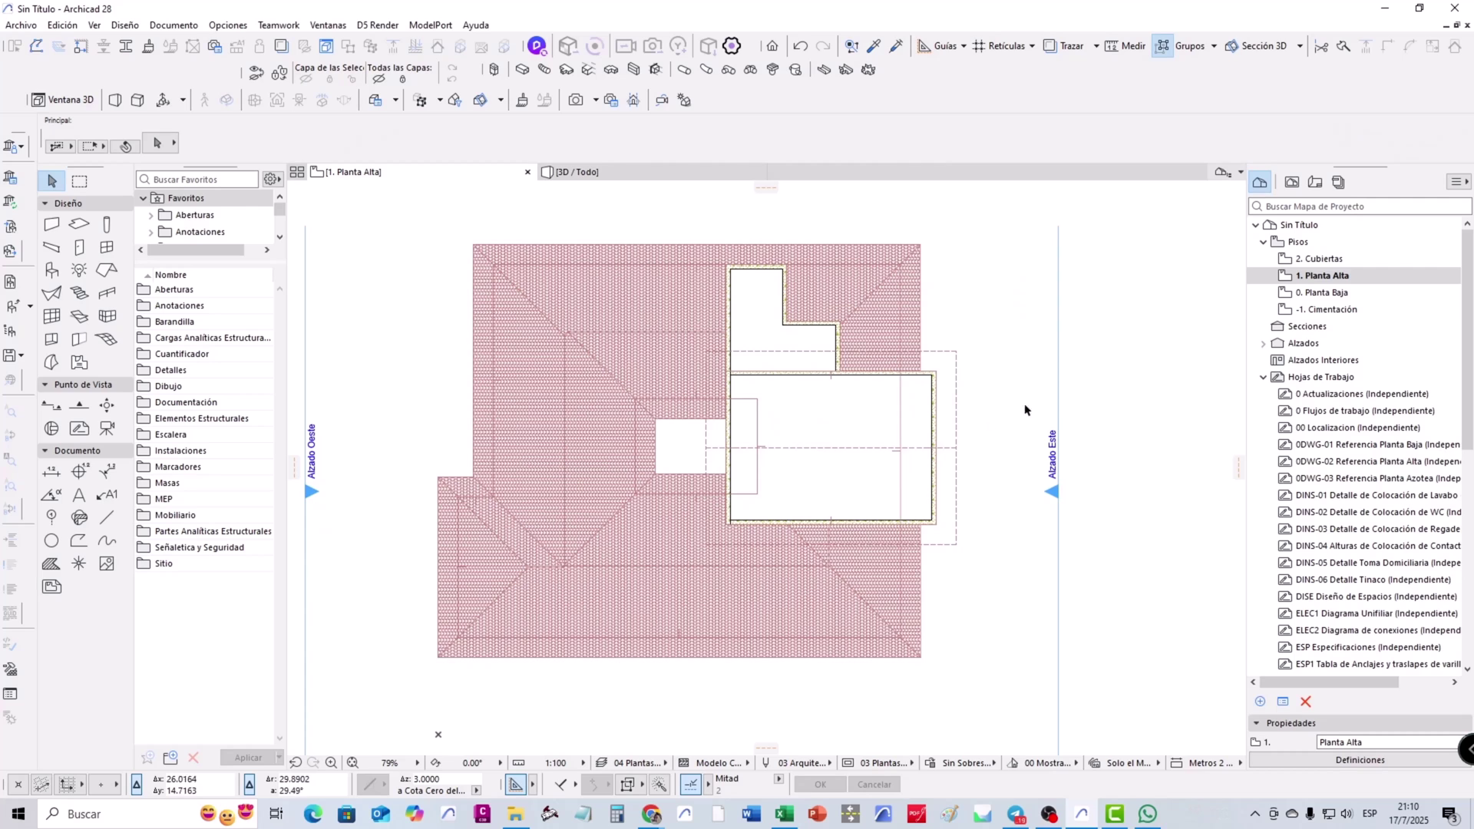
left_click(1328, 259)
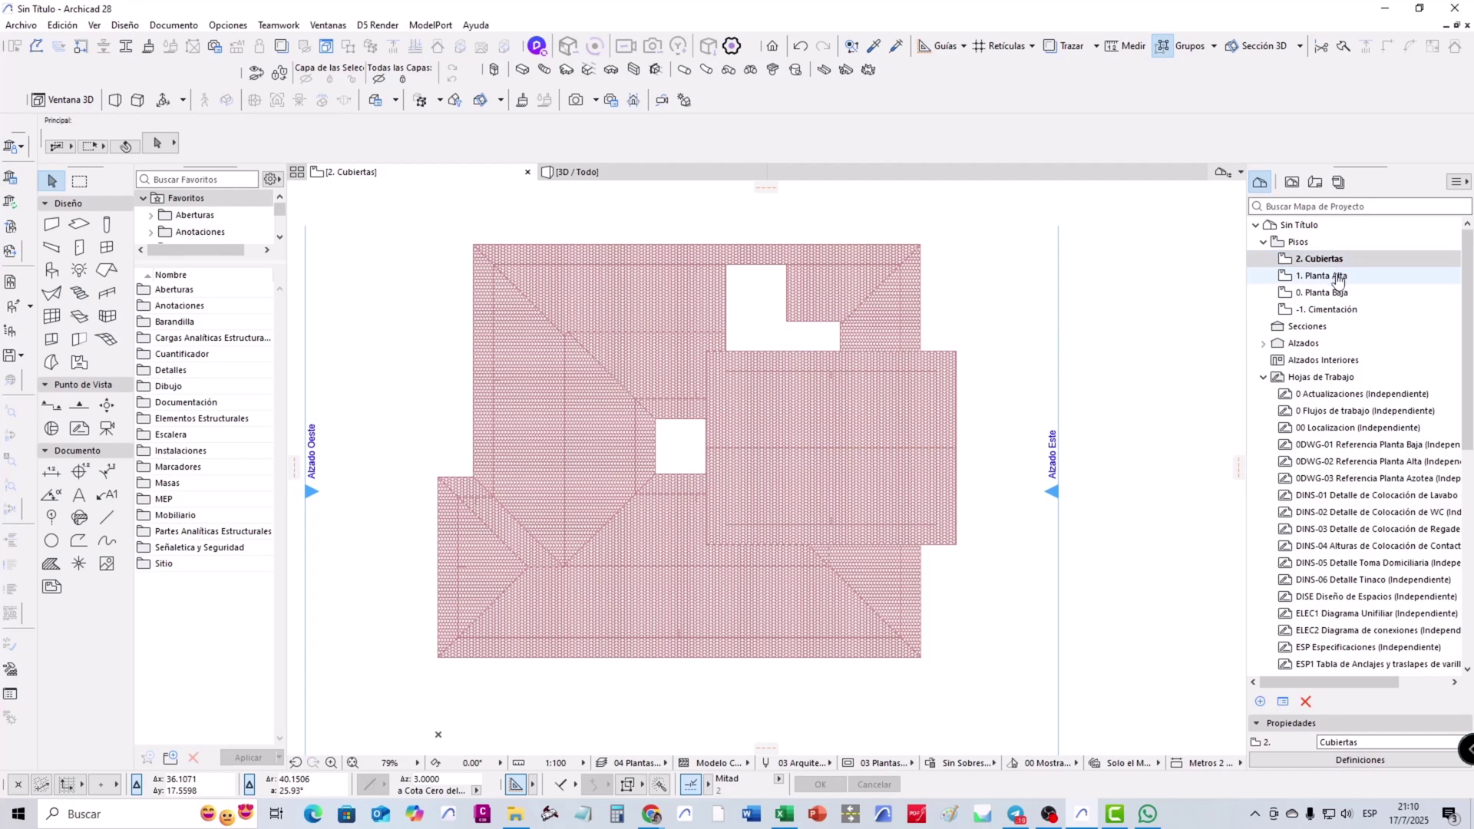
left_click(1338, 276)
left_click(1334, 295)
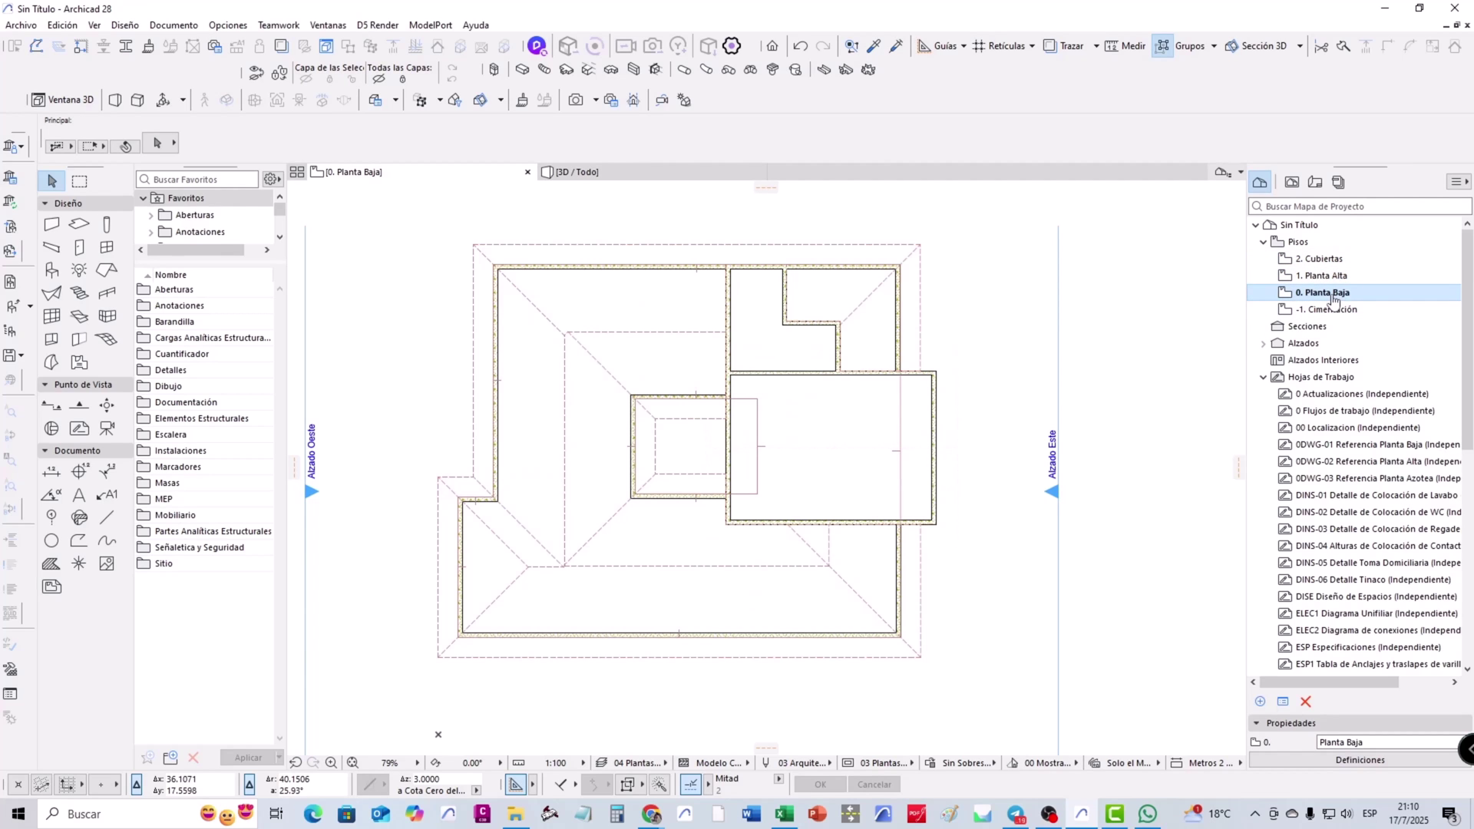
left_click(583, 172)
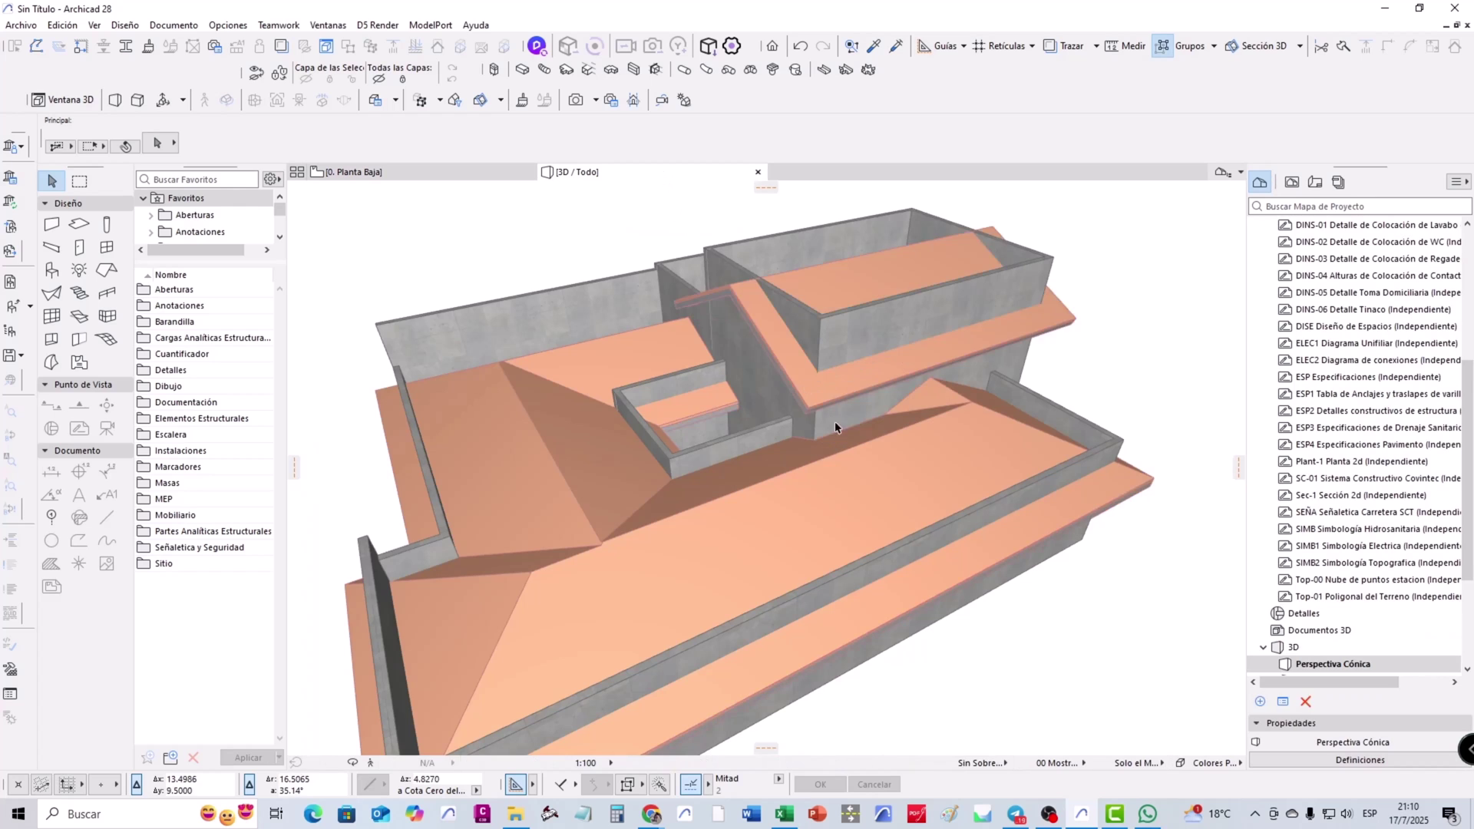
Zoom and orbit the 3D view in low and close to the ground-floor walls
scroll(835, 427, "down", 5)
scroll(767, 565, "down", 3)
mouse_move(767, 566)
middle_mouse_down("shift")
mouse_move(659, 536)
mouse_move(771, 483)
middle_mouse_up("shift")
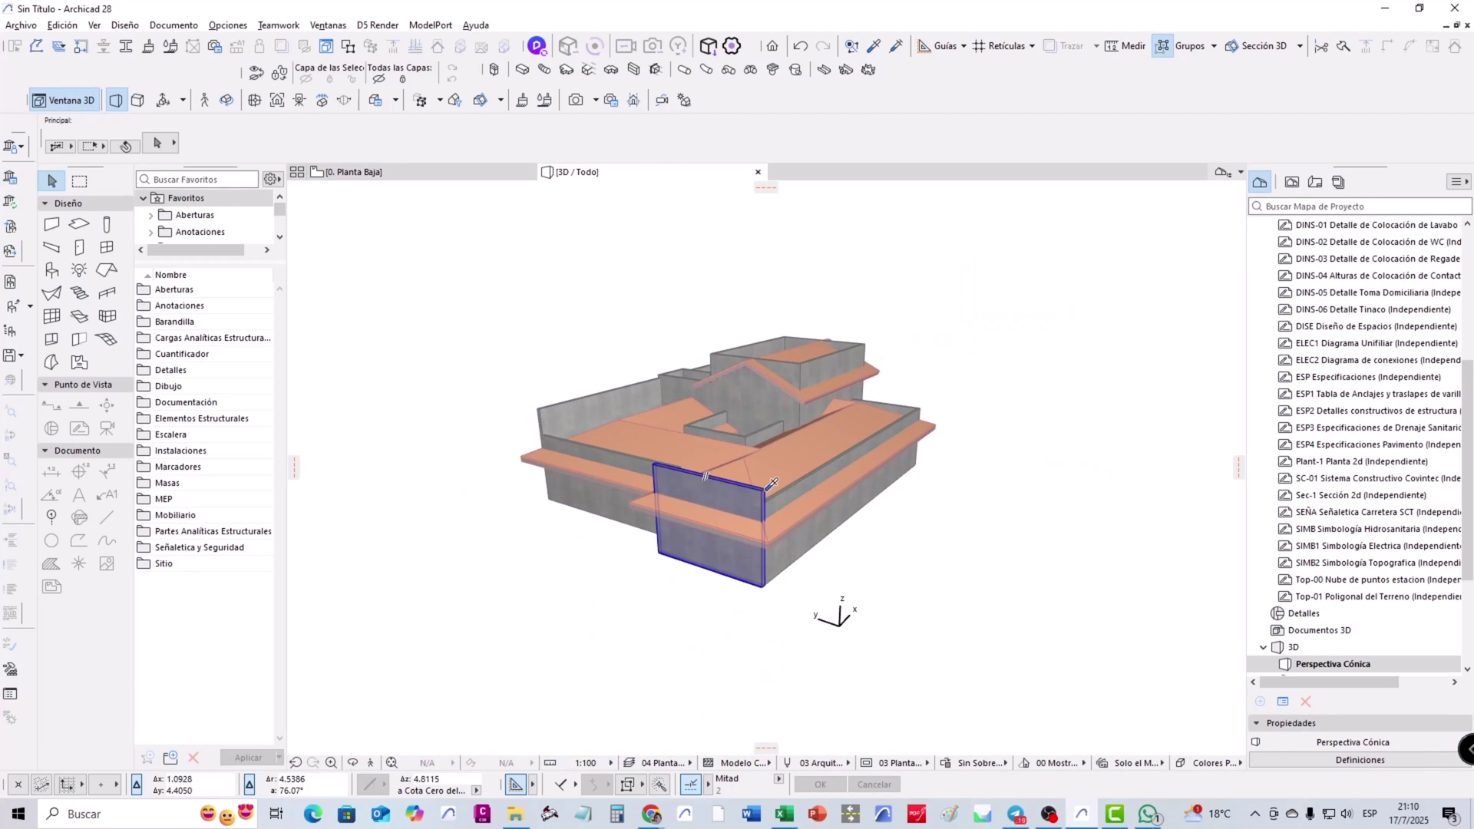
left_click(771, 484, "alt")
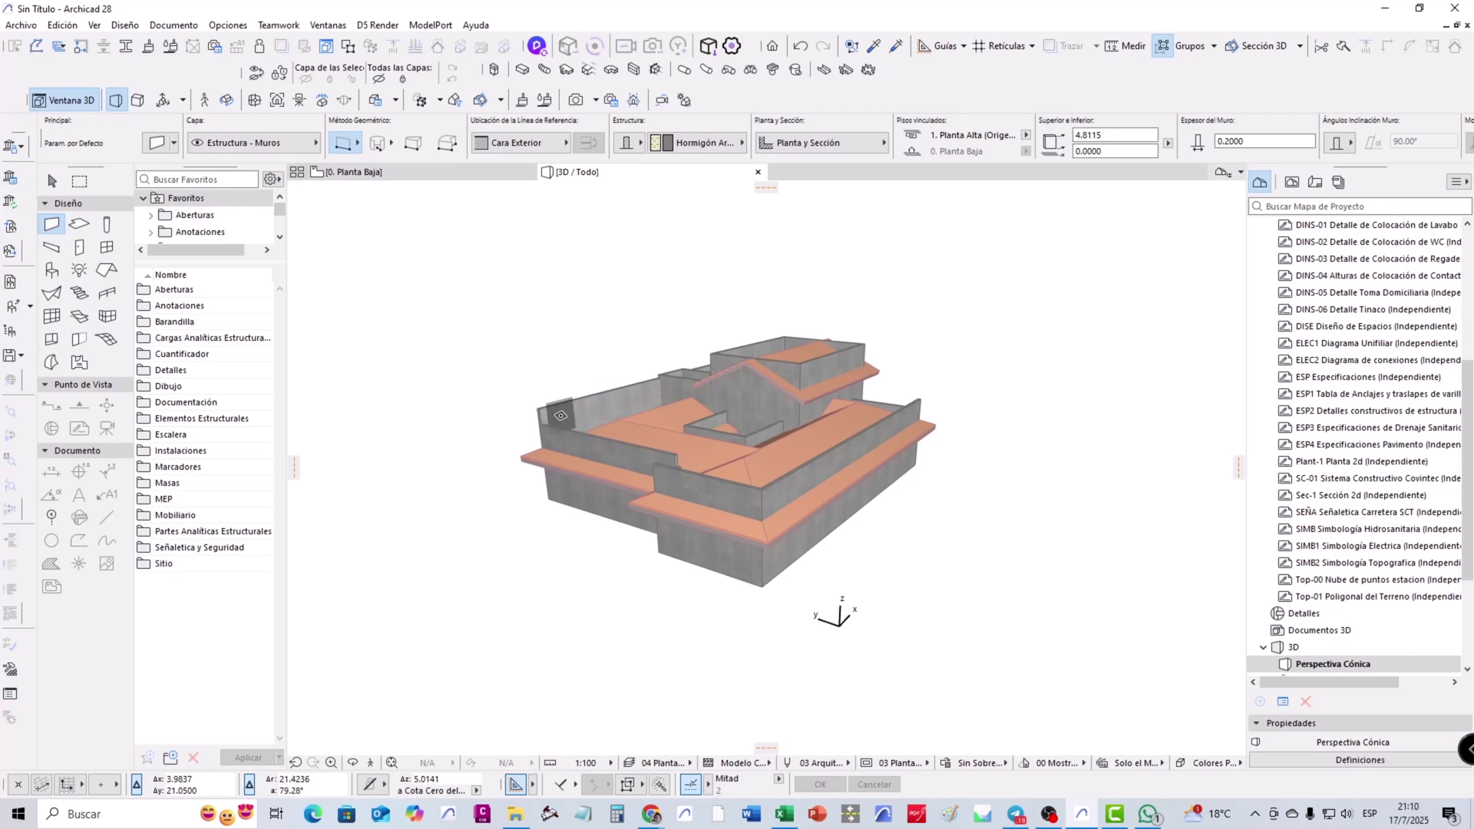
middle_click_drag(554, 423, 841, 614, "shift")
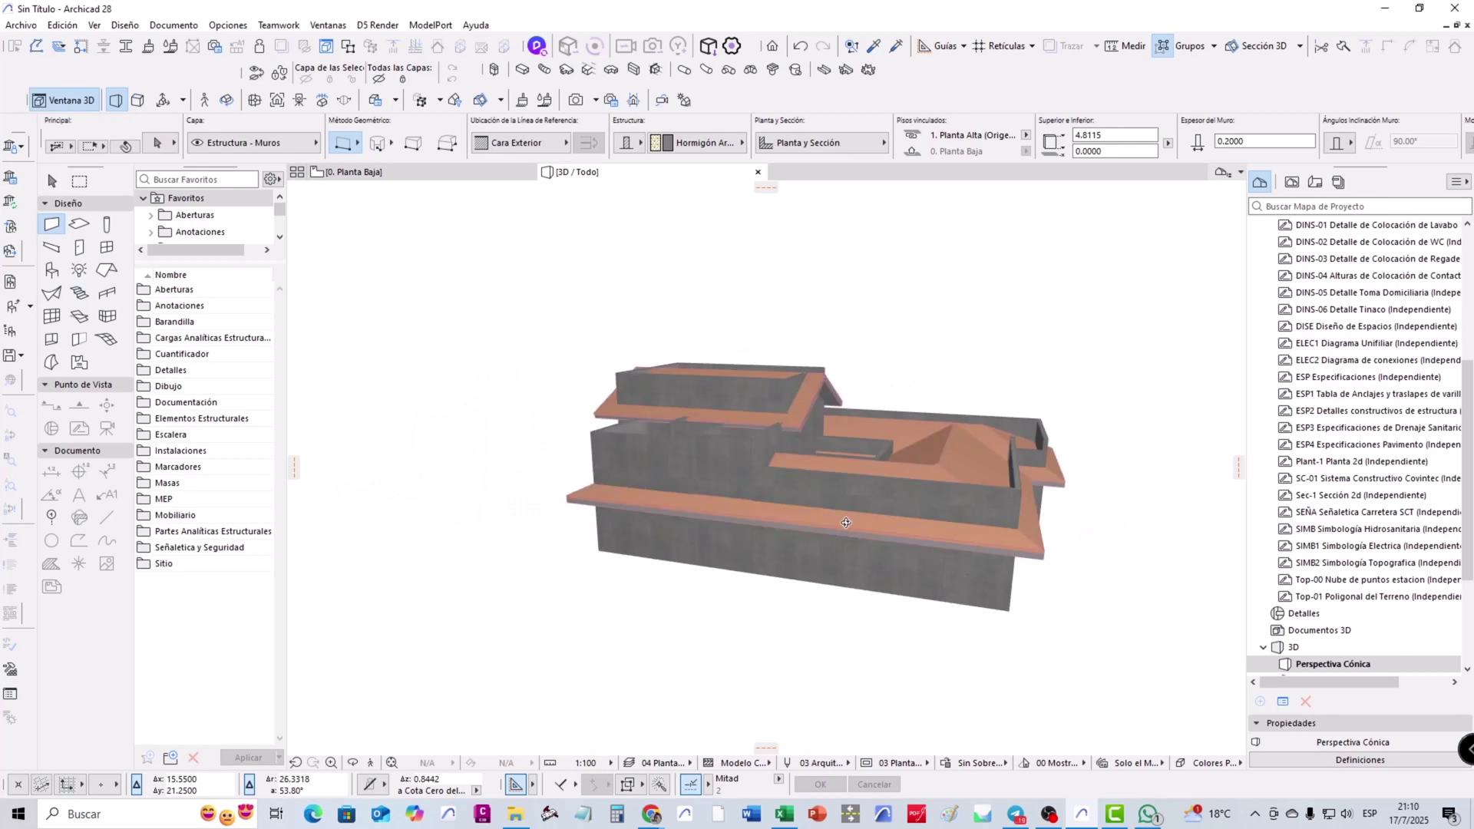
mouse_move(599, 538)
middle_mouse_down("shift")
mouse_move(649, 580)
mouse_move(593, 543)
mouse_move(614, 541)
middle_mouse_up("shift")
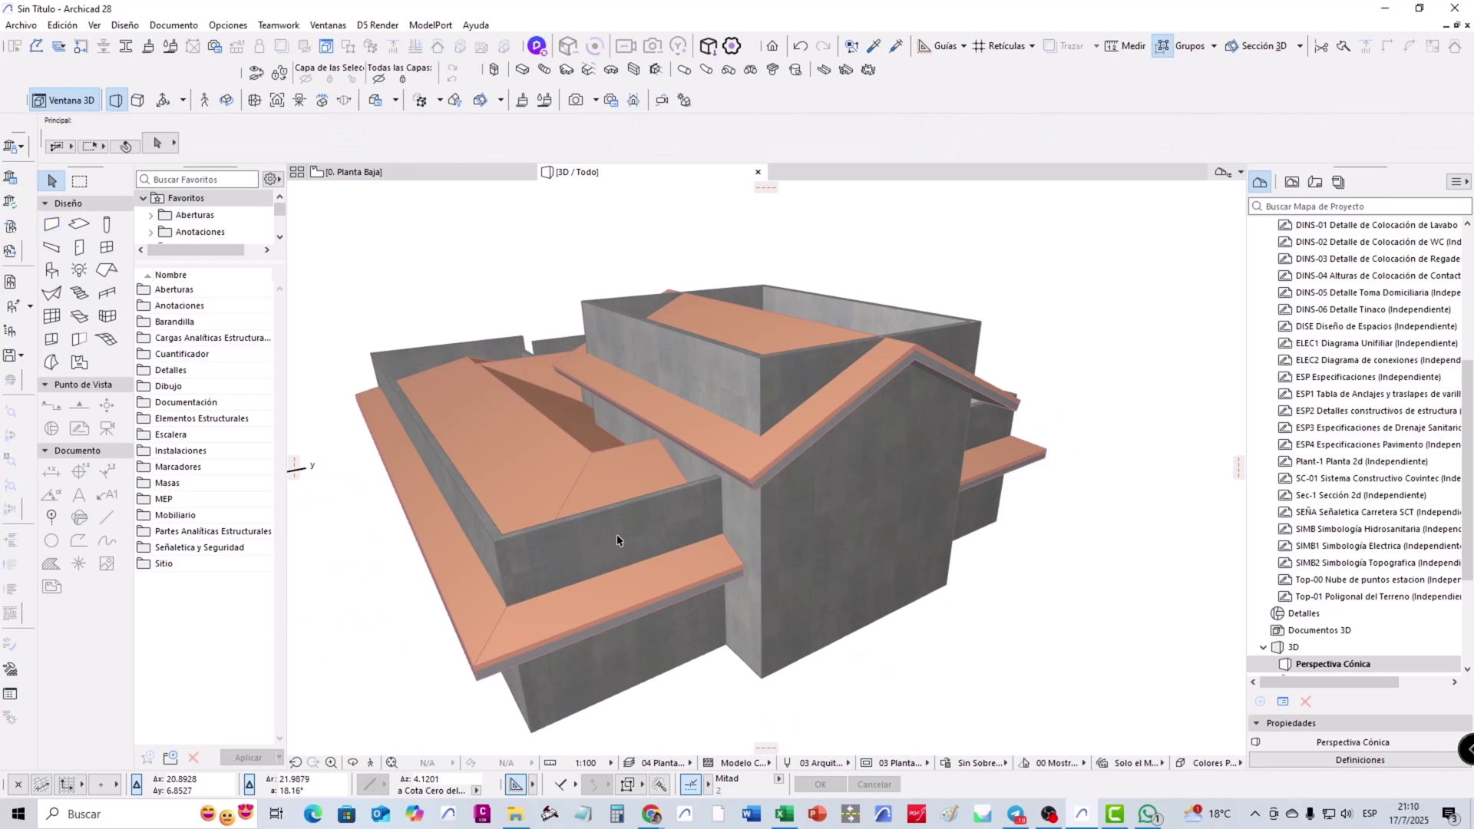
Select the ground-floor outer, back and inner walls together with the hip roof
left_click(521, 536, "shift")
left_click(491, 583, "shift")
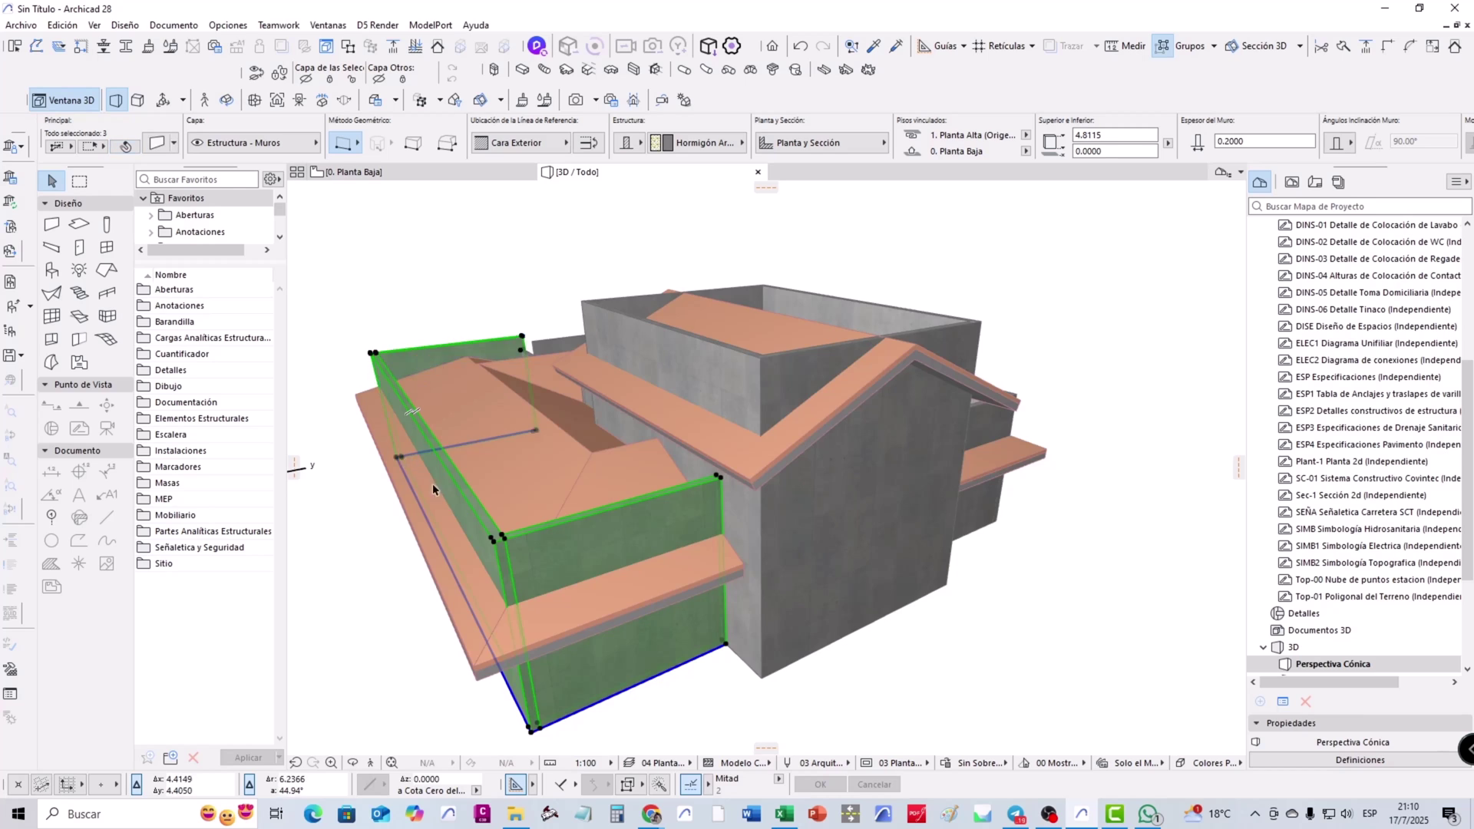
mouse_move(303, 460)
middle_mouse_down("shift")
mouse_move(376, 466)
mouse_move(386, 407)
middle_mouse_up("shift")
key("w")
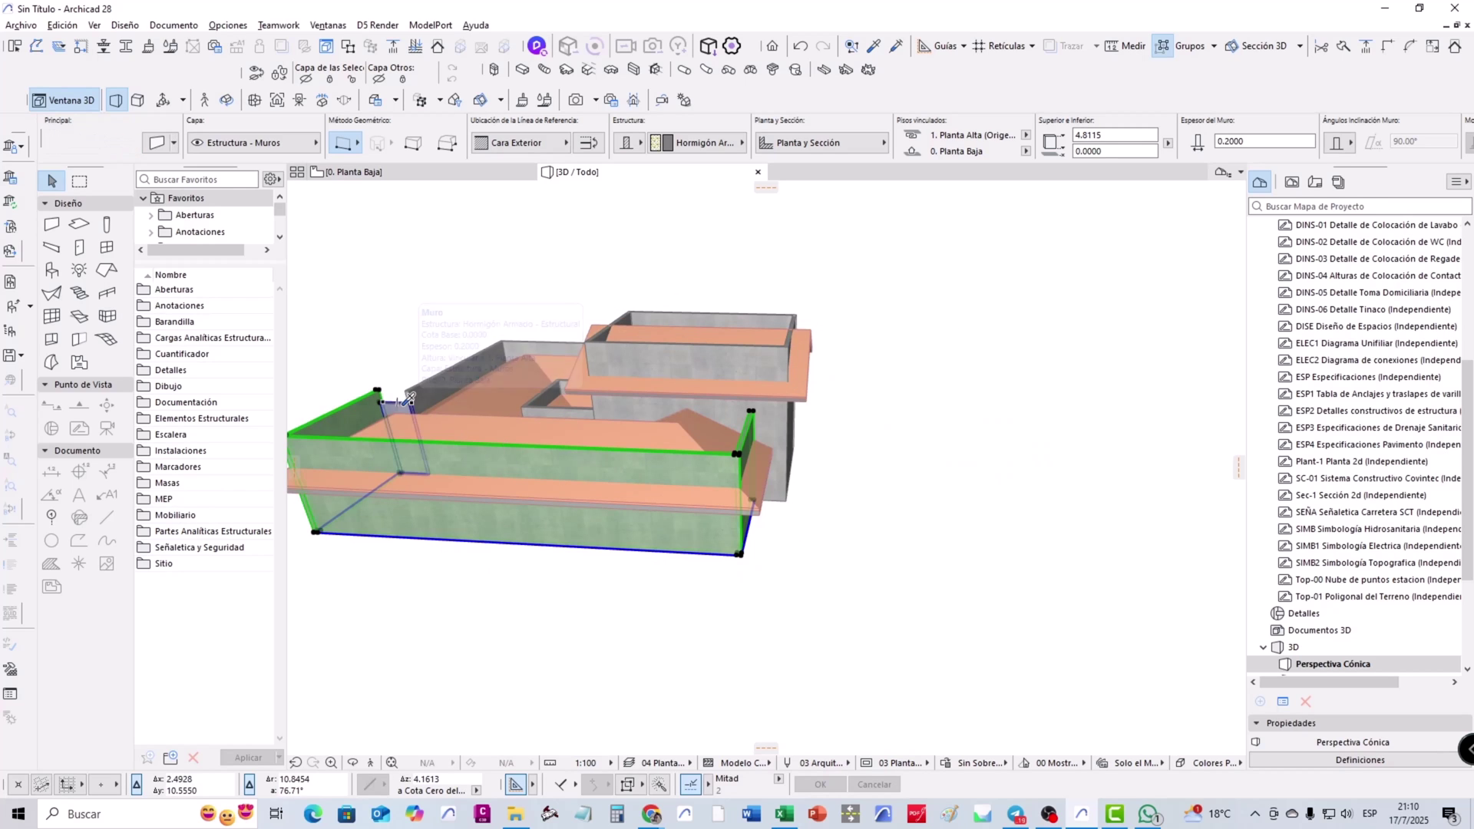
left_click(415, 396, "shift")
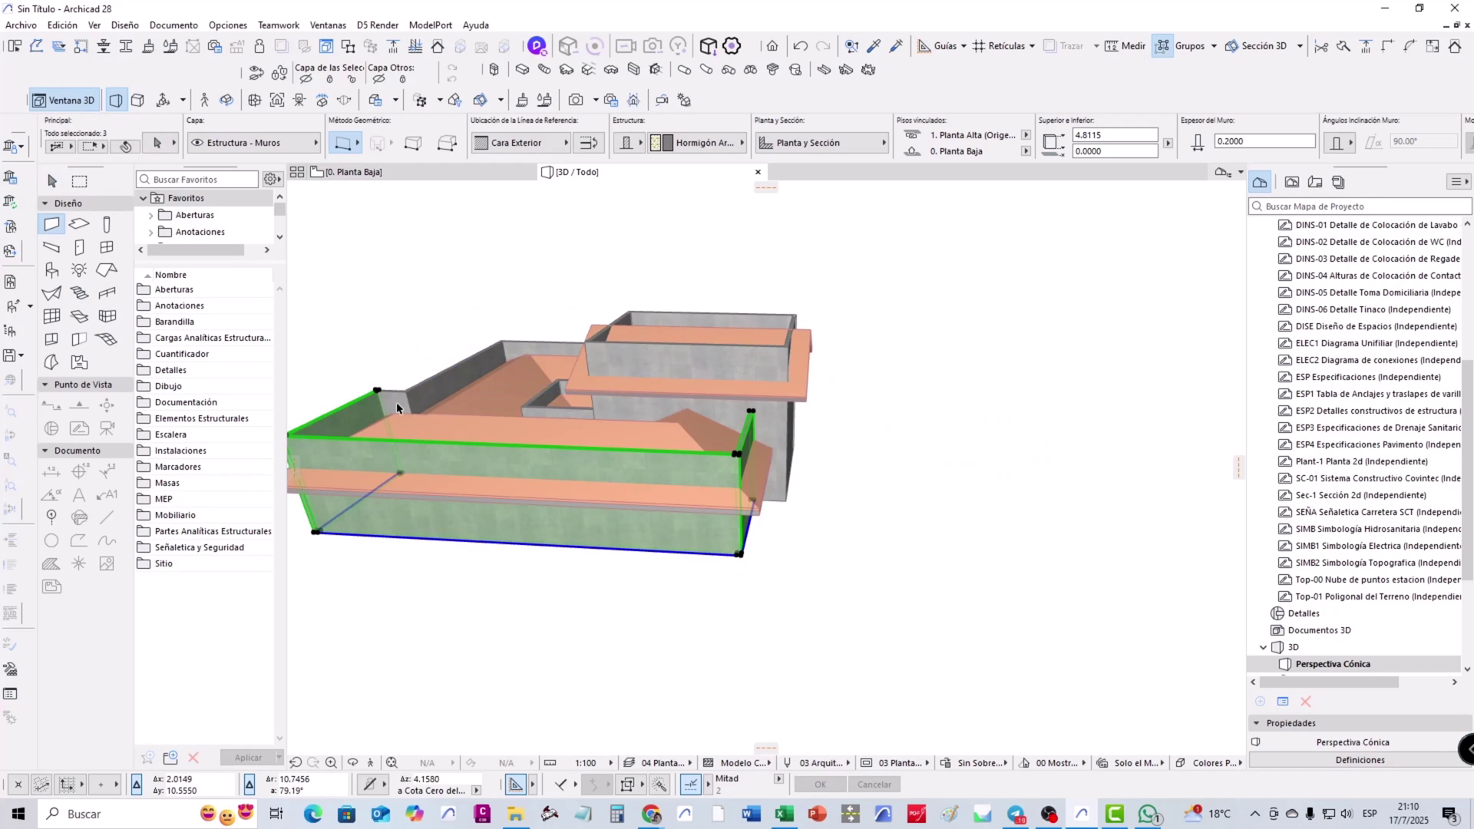
middle_click_drag(528, 352, 631, 535, "shift")
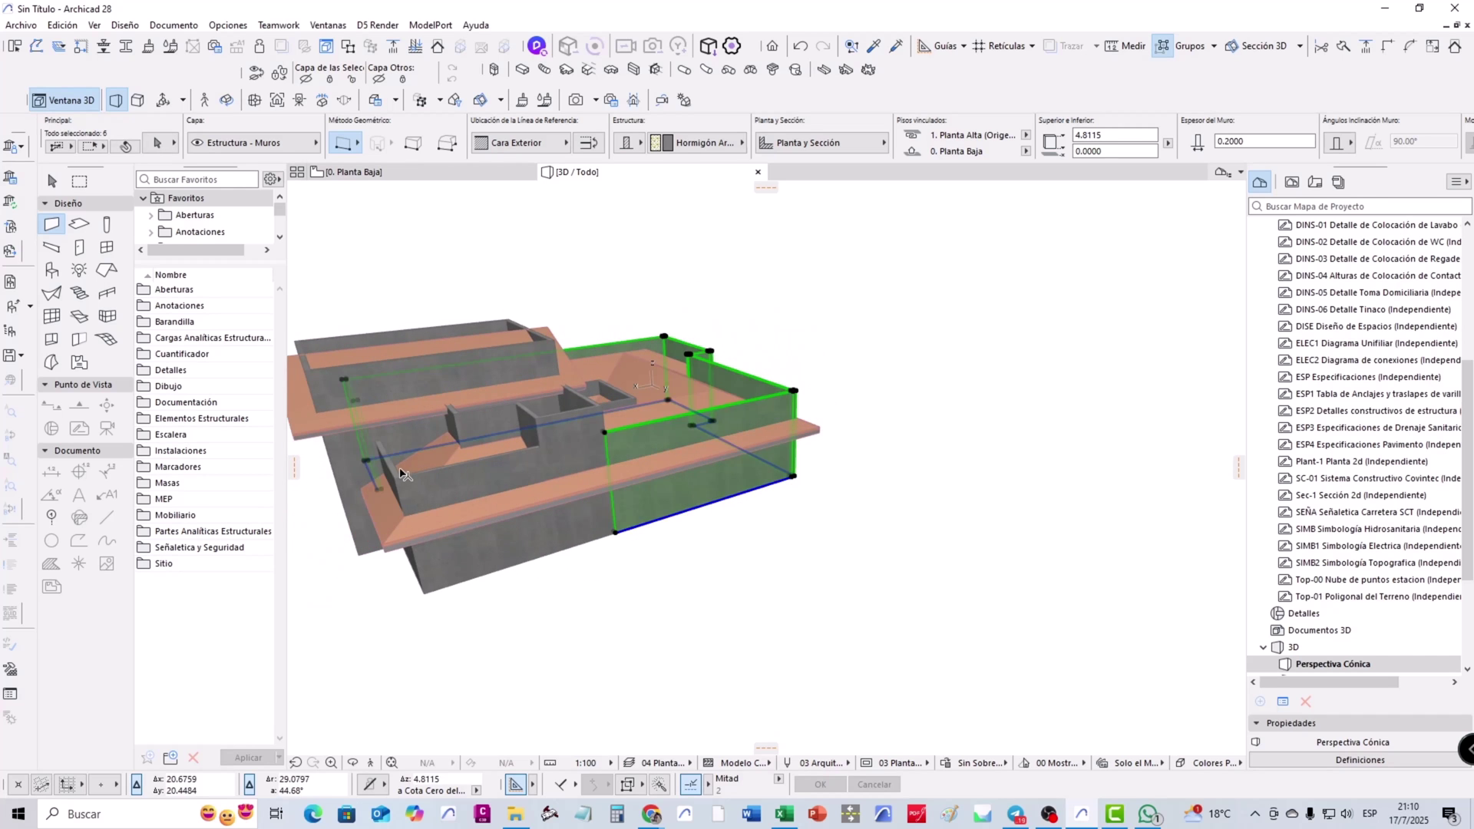
left_click(415, 481, "shift")
middle_click_drag(414, 481, 514, 579, "shift")
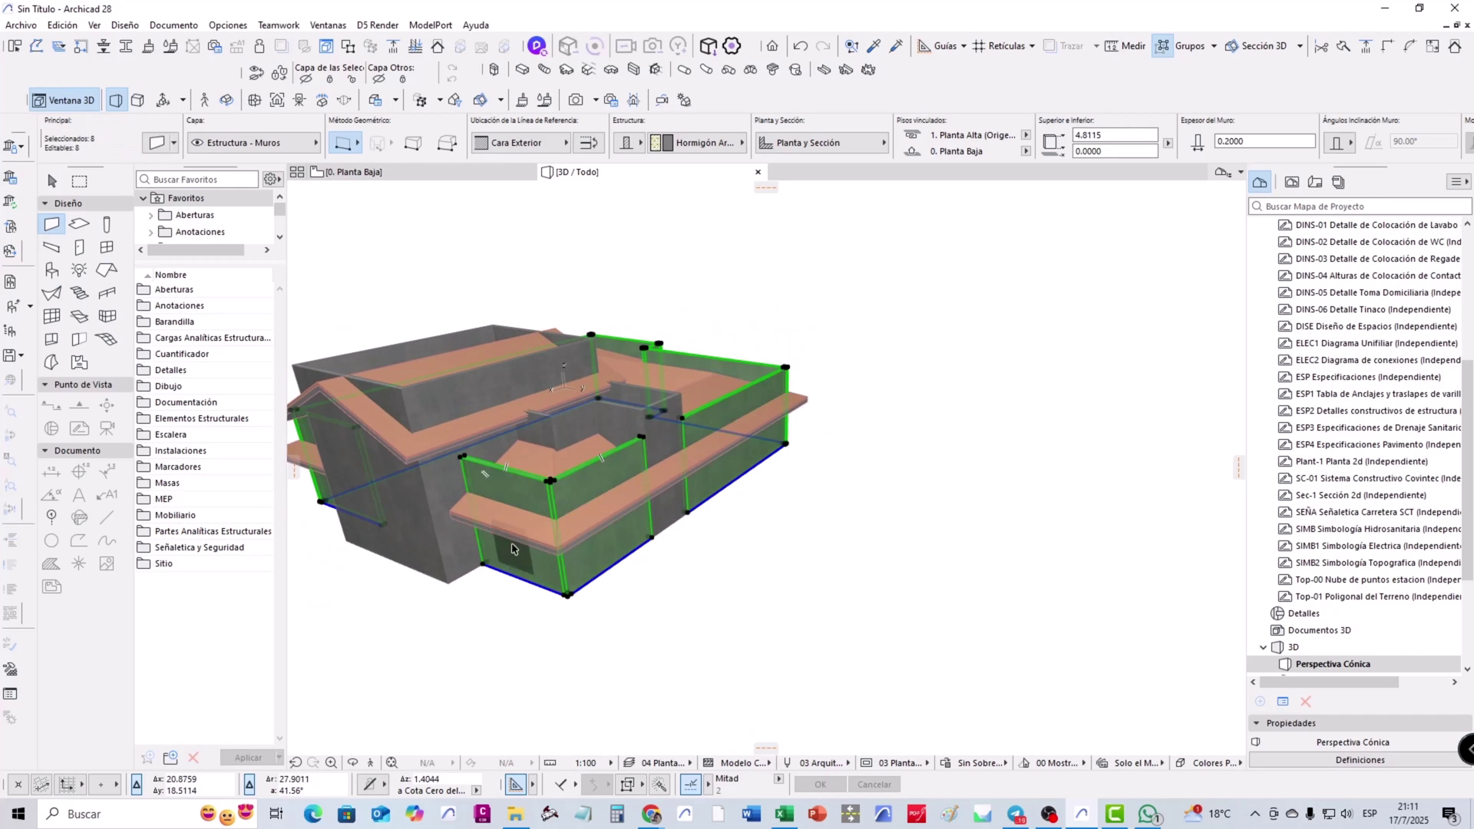
left_click(514, 580)
middle_click_drag(625, 598, 682, 627, "shift")
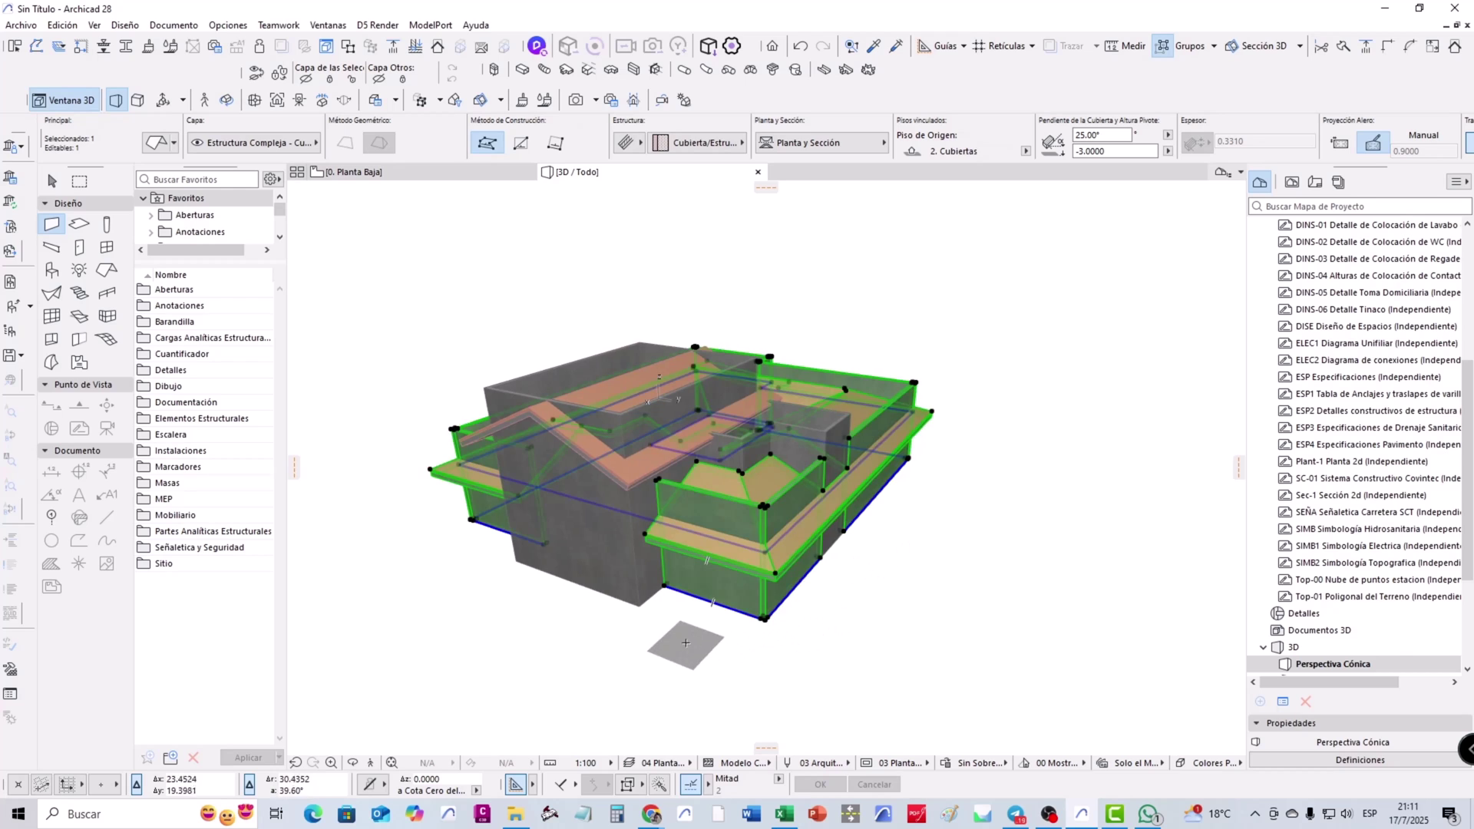
Trim the selected ground-floor walls with the hip roof using Recortar Elementos, then deselect
right_click(681, 626)
mouse_move(760, 386)
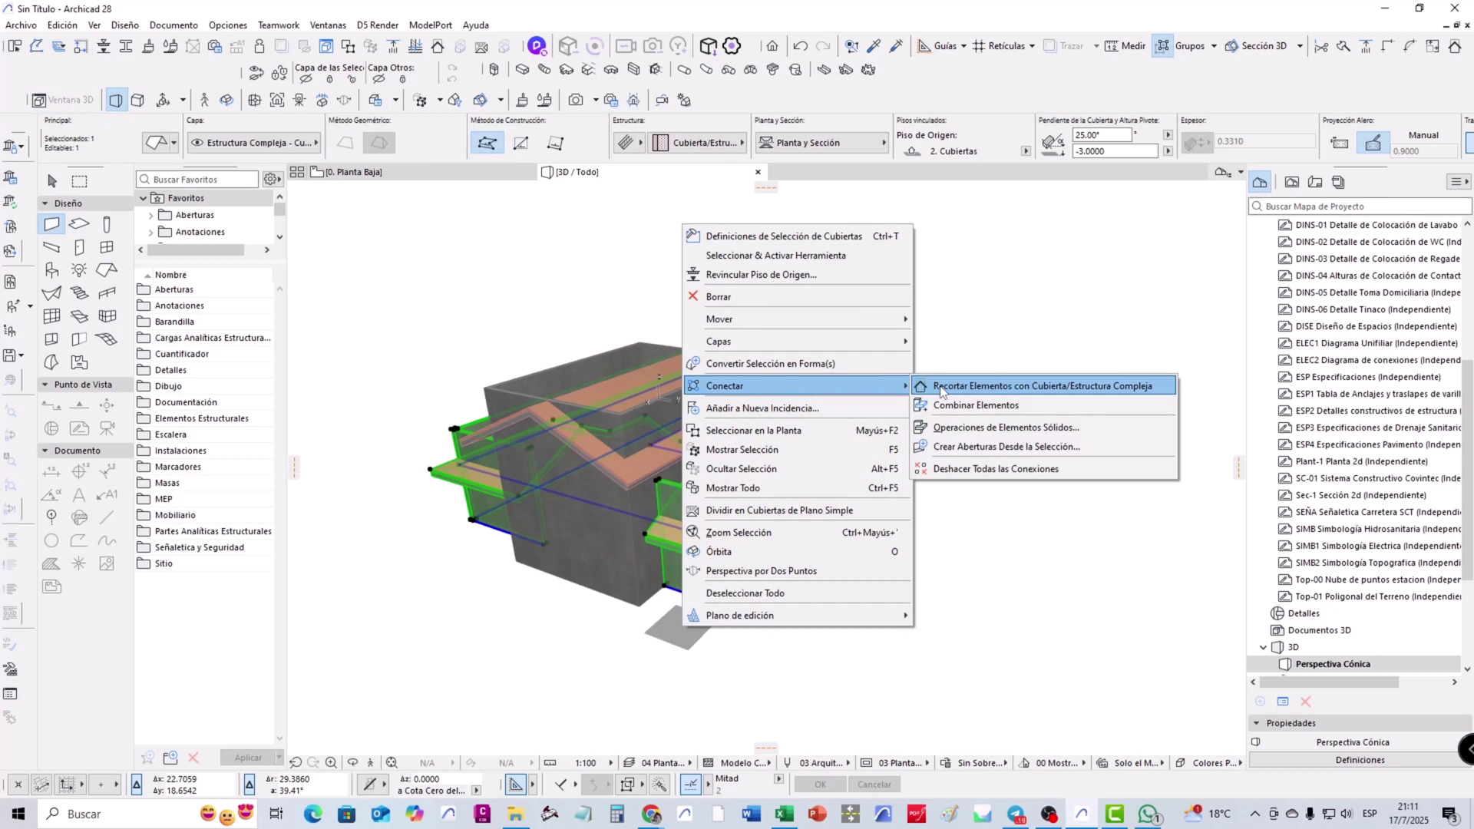
left_click(943, 387)
left_click(844, 343)
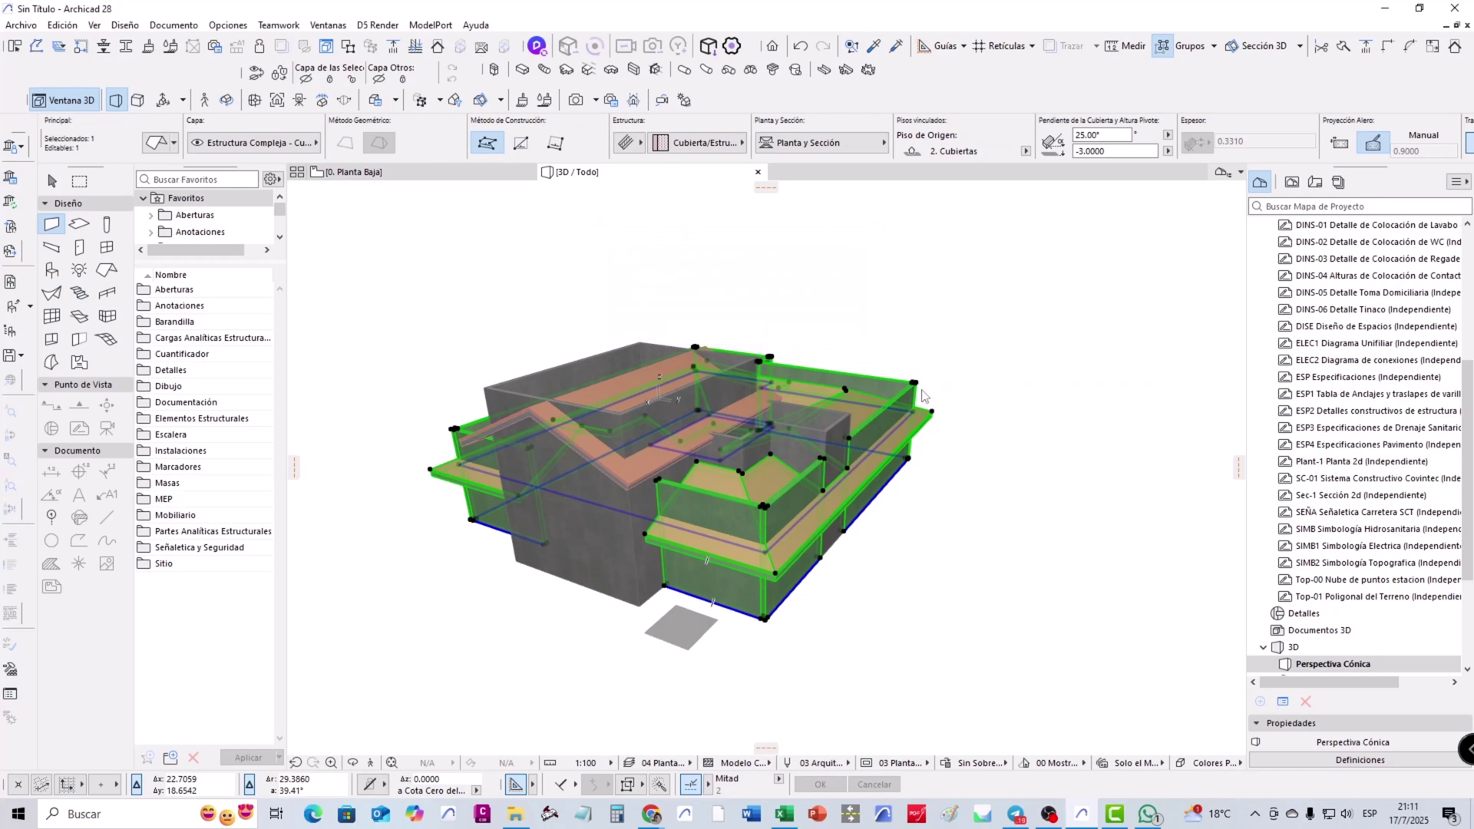
key("Escape")
mouse_move(979, 457)
middle_mouse_down("shift")
mouse_move(903, 547)
mouse_move(690, 461)
mouse_move(515, 418)
middle_mouse_up("shift")
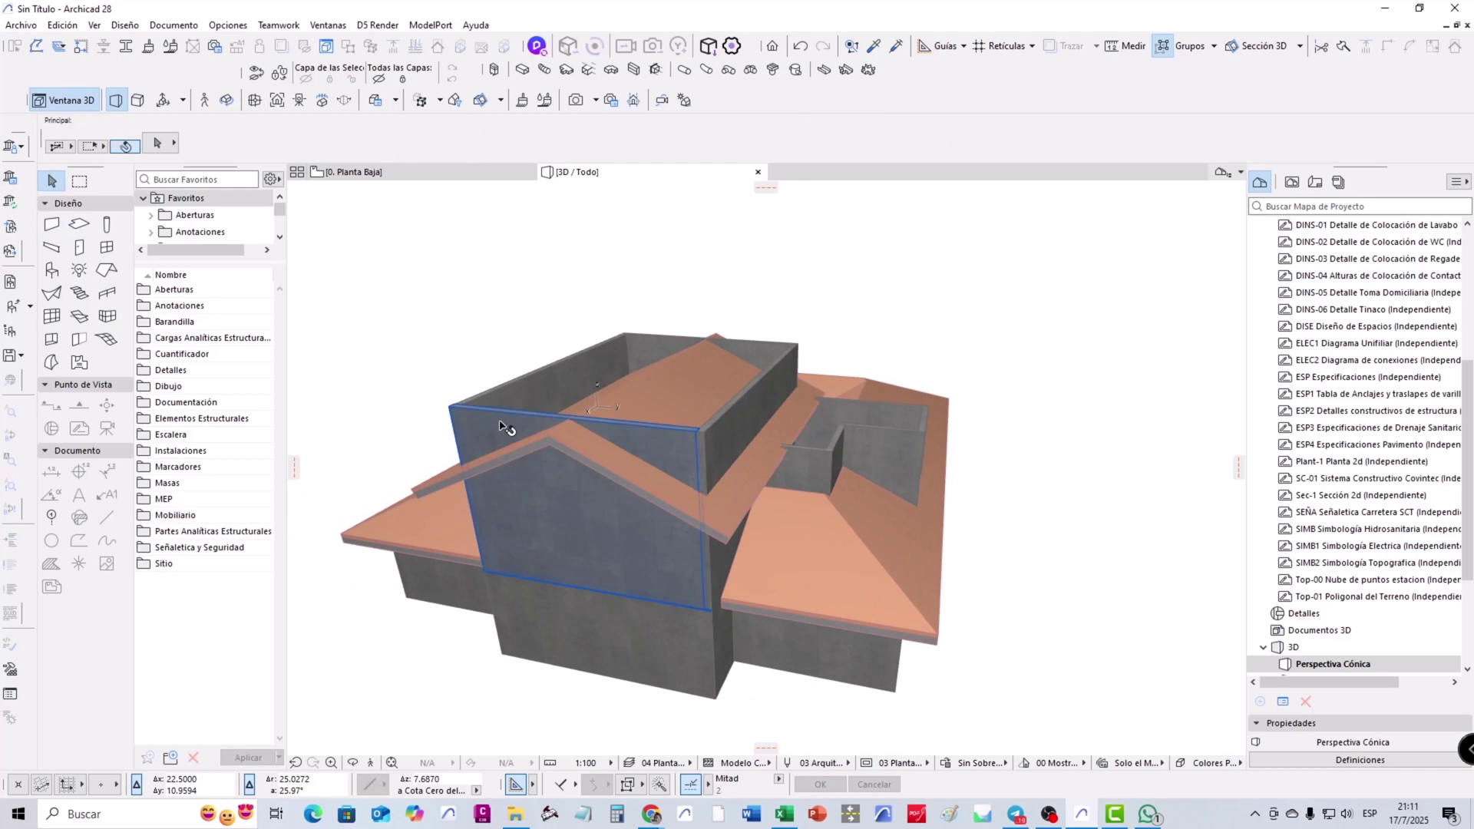
Select the four upper-storey box walls and the roof above, and trim them with Recortar
left_click(513, 416)
left_click(537, 393, "shift")
left_click(662, 357, "shift")
left_click(764, 423, "shift")
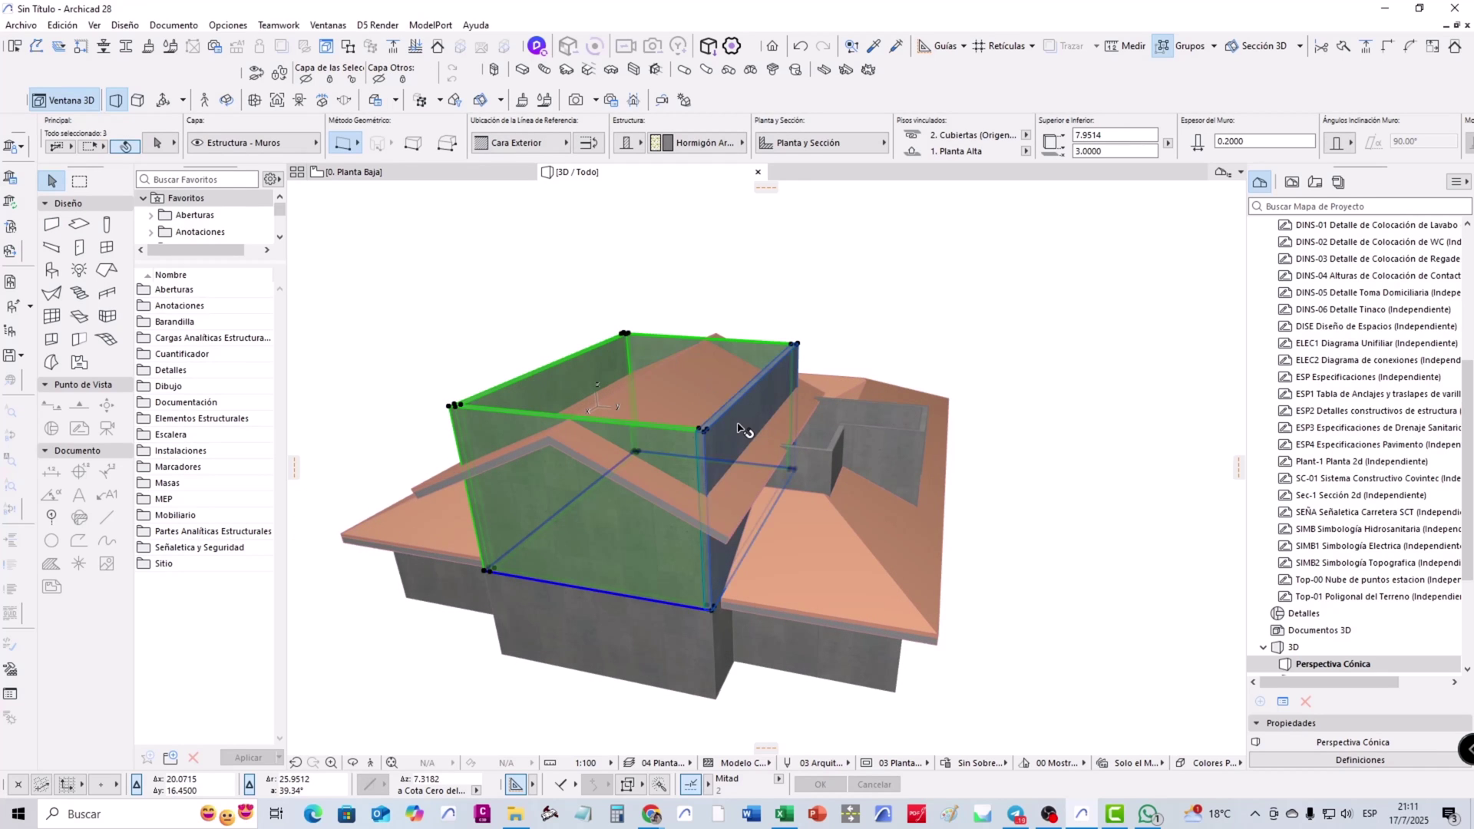
left_click(697, 403, "shift")
right_click(700, 407)
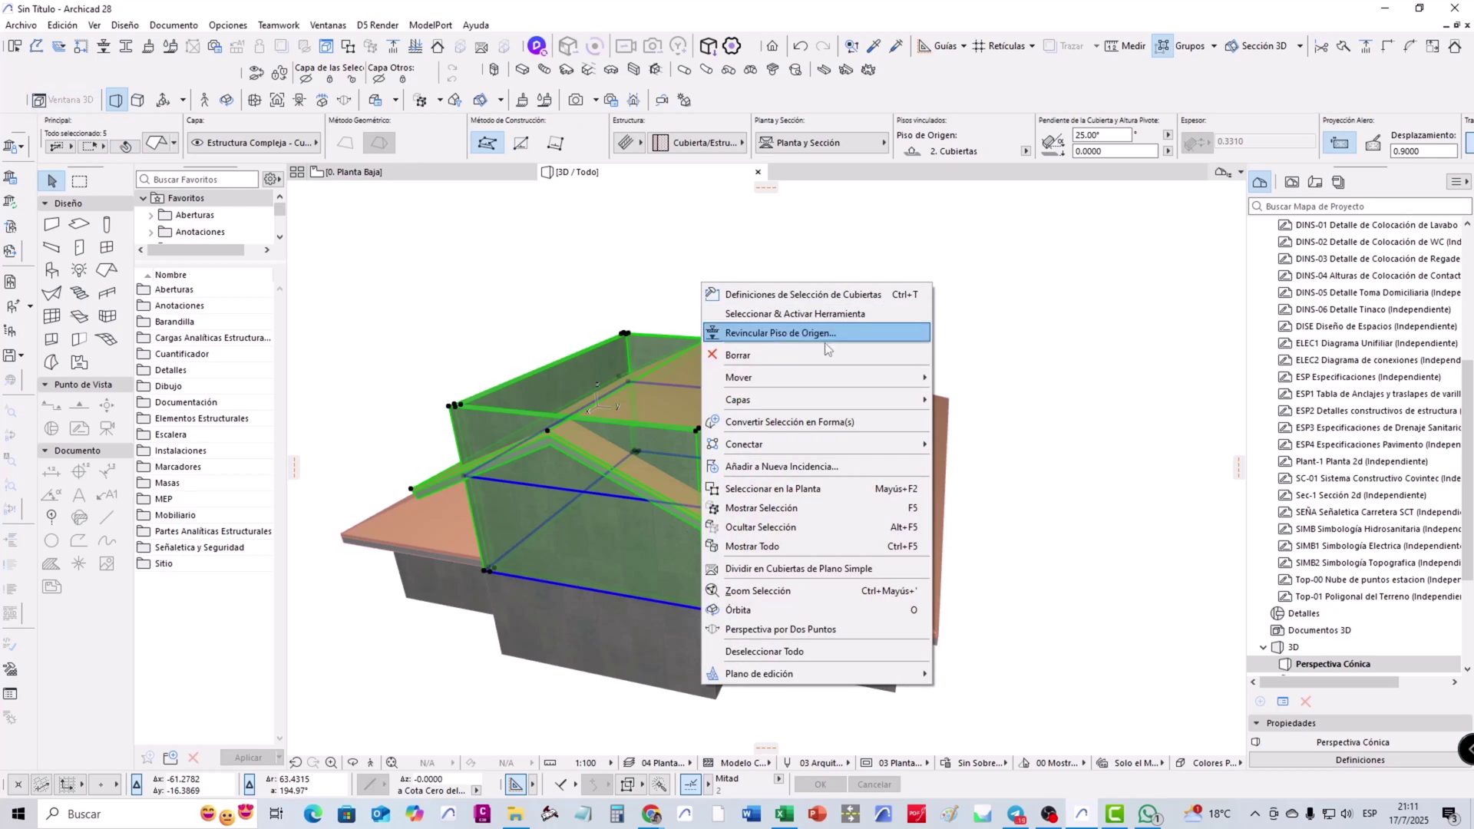
mouse_move(744, 443)
left_click(987, 526)
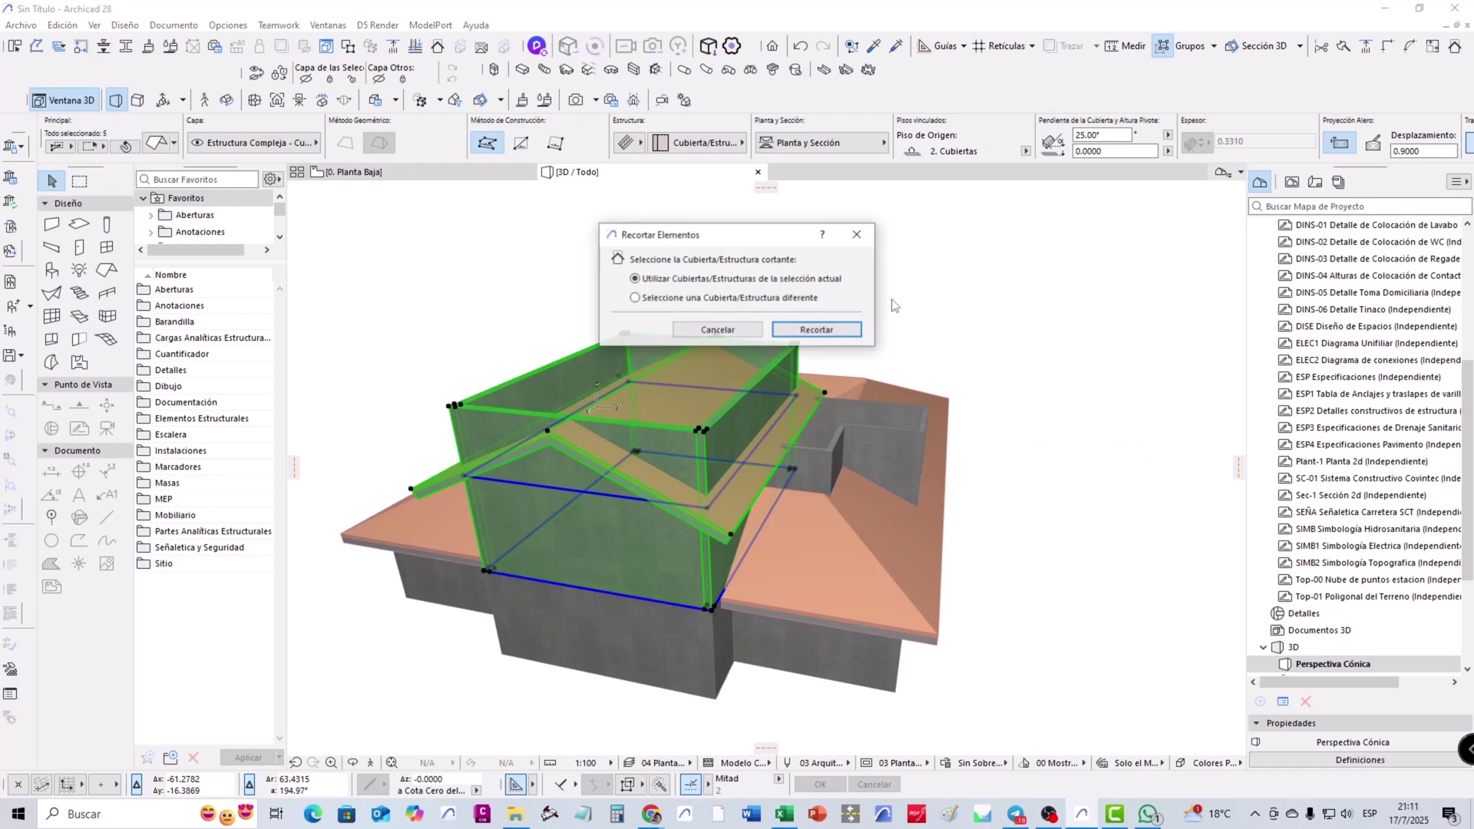
left_click(836, 336)
Apply the 'Líneas en…' graphic override to the 3D view
left_click(975, 763)
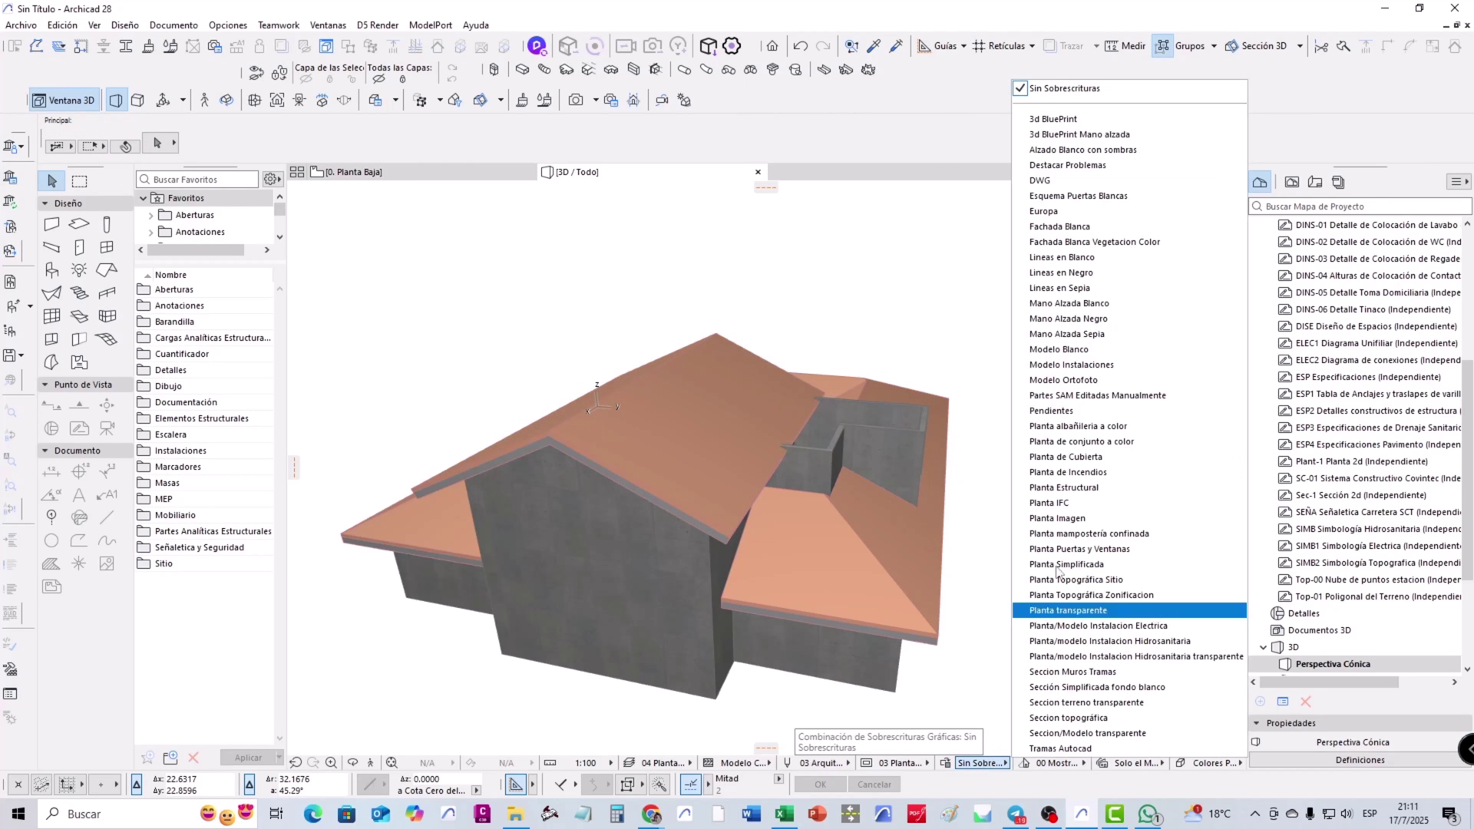
left_click(1059, 288)
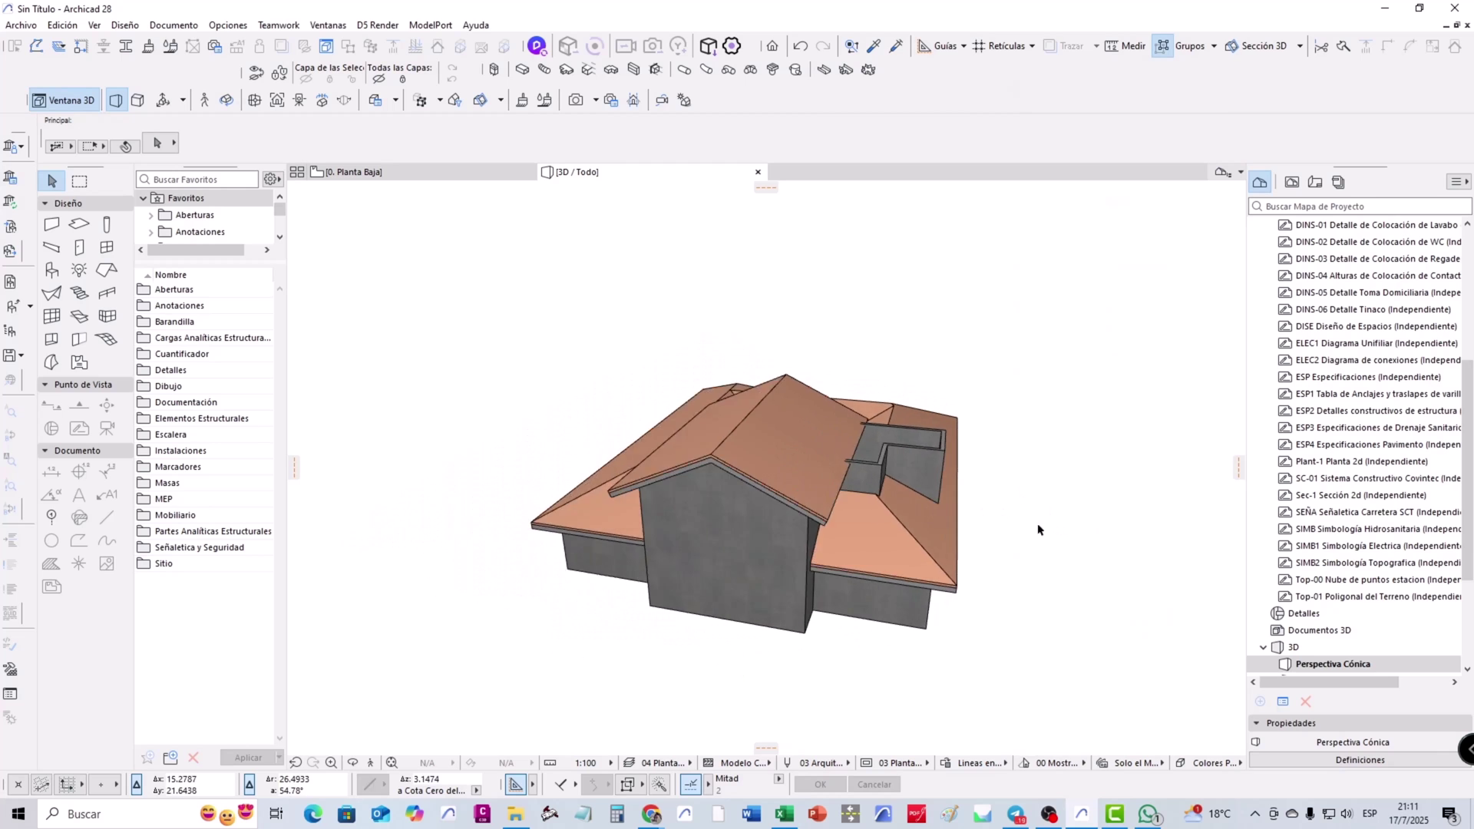
mouse_move(984, 514)
middle_mouse_down("shift")
mouse_move(919, 599)
mouse_move(1163, 559)
mouse_move(497, 582)
middle_mouse_up("shift")
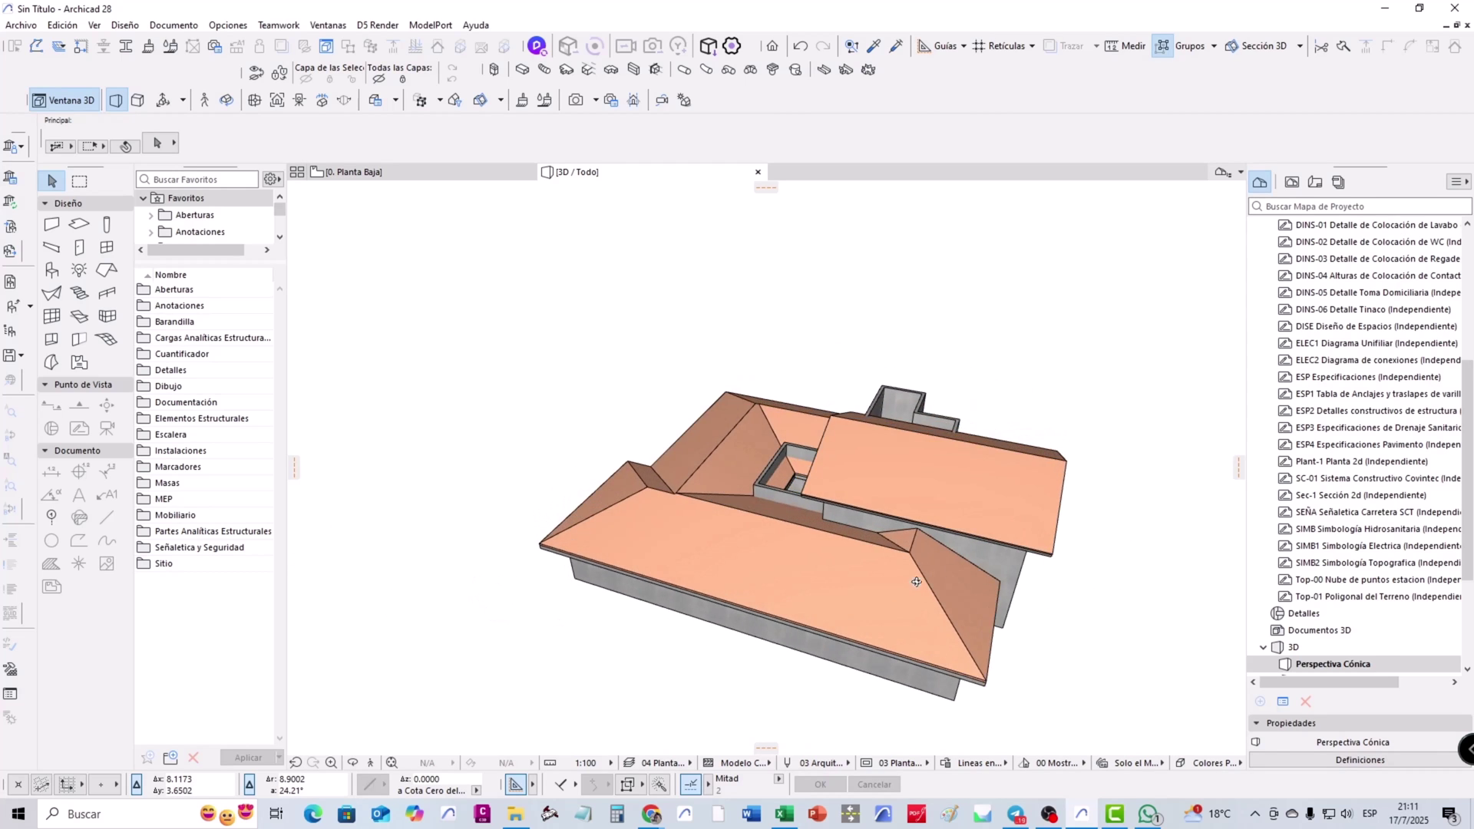
Zoom in to inspect the trimmed hip roof, selecting and then deselecting it
scroll(879, 542, "up", 5)
scroll(879, 542, "up", 2)
scroll(842, 571, "down", 2)
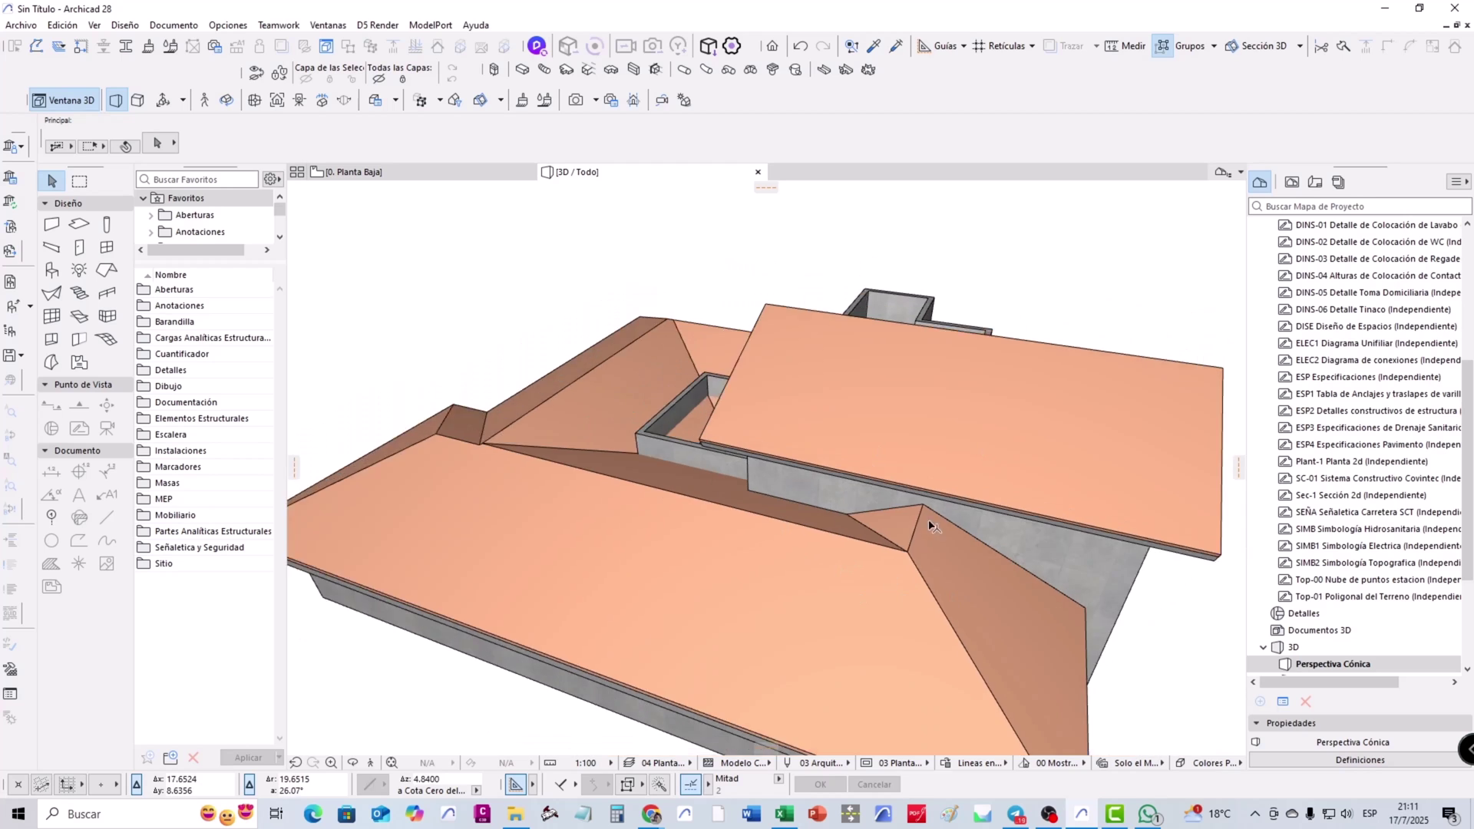
scroll(733, 610, "down", 2)
scroll(976, 559, "down", 2)
left_click(881, 505)
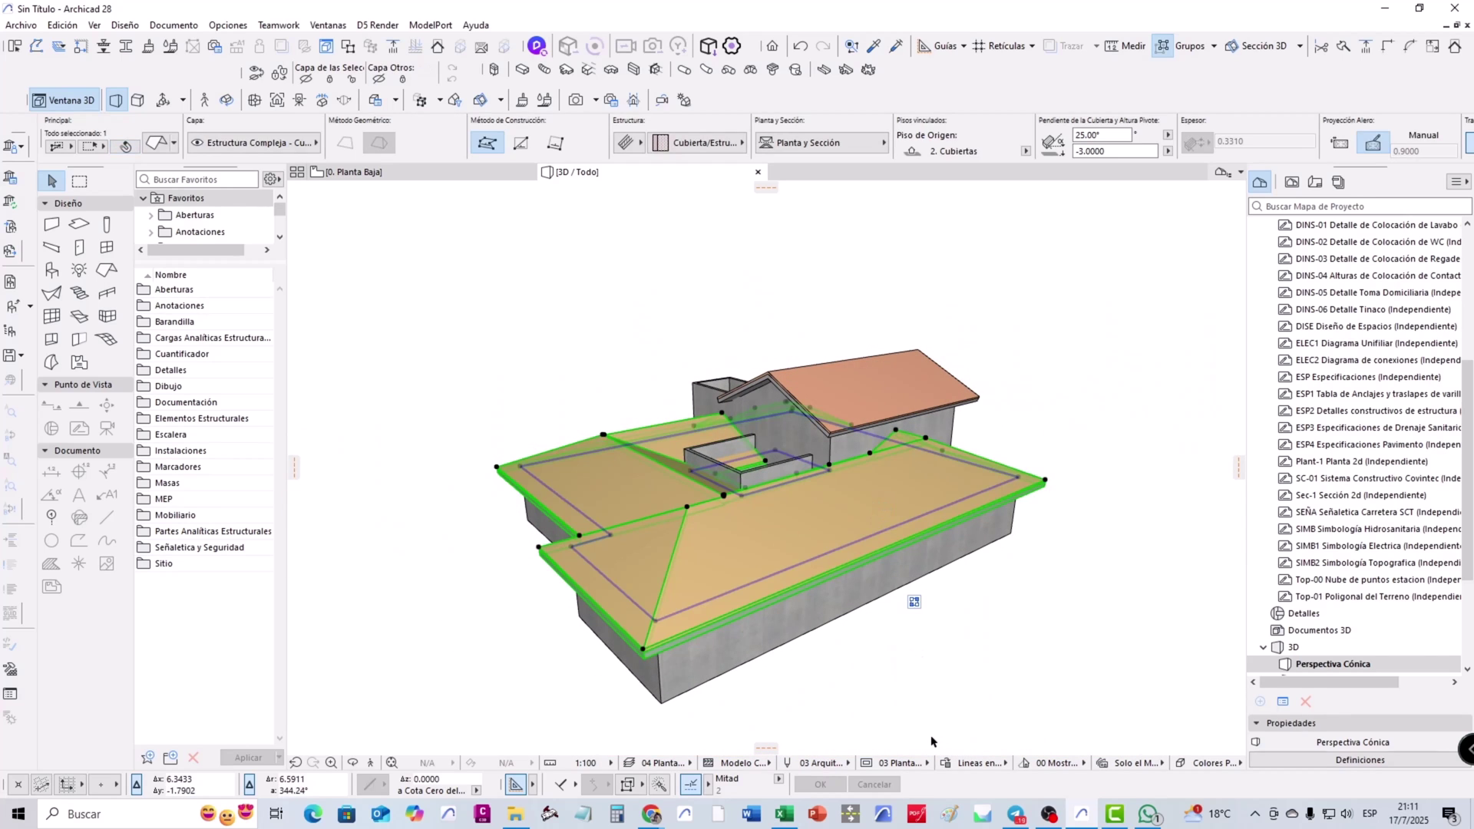
left_click(623, 355)
left_click(316, 26)
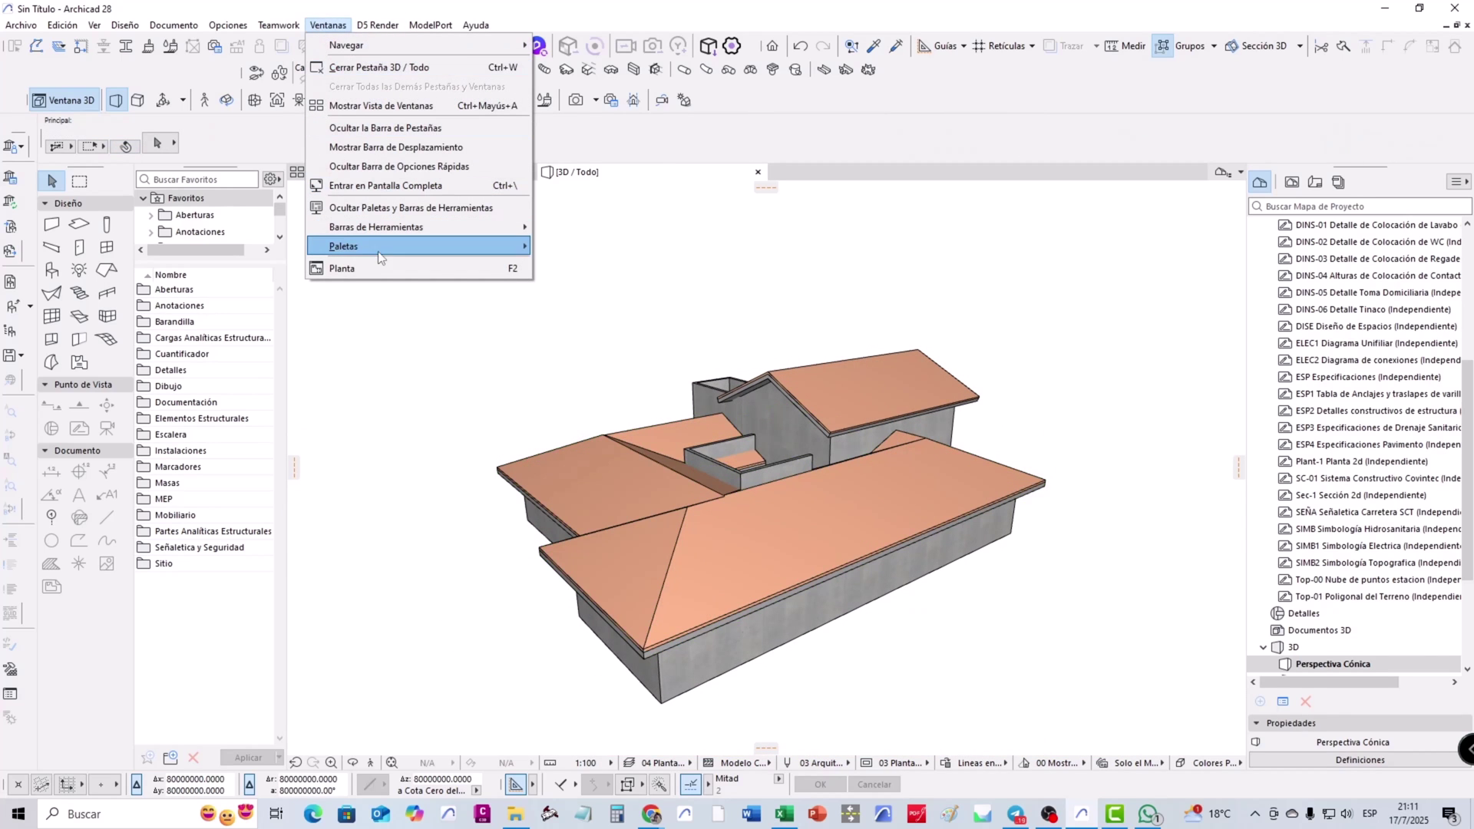
Relink the existing roof into design option Acomodo 1 from the Design Options palette
mouse_move(380, 246)
left_click(624, 412)
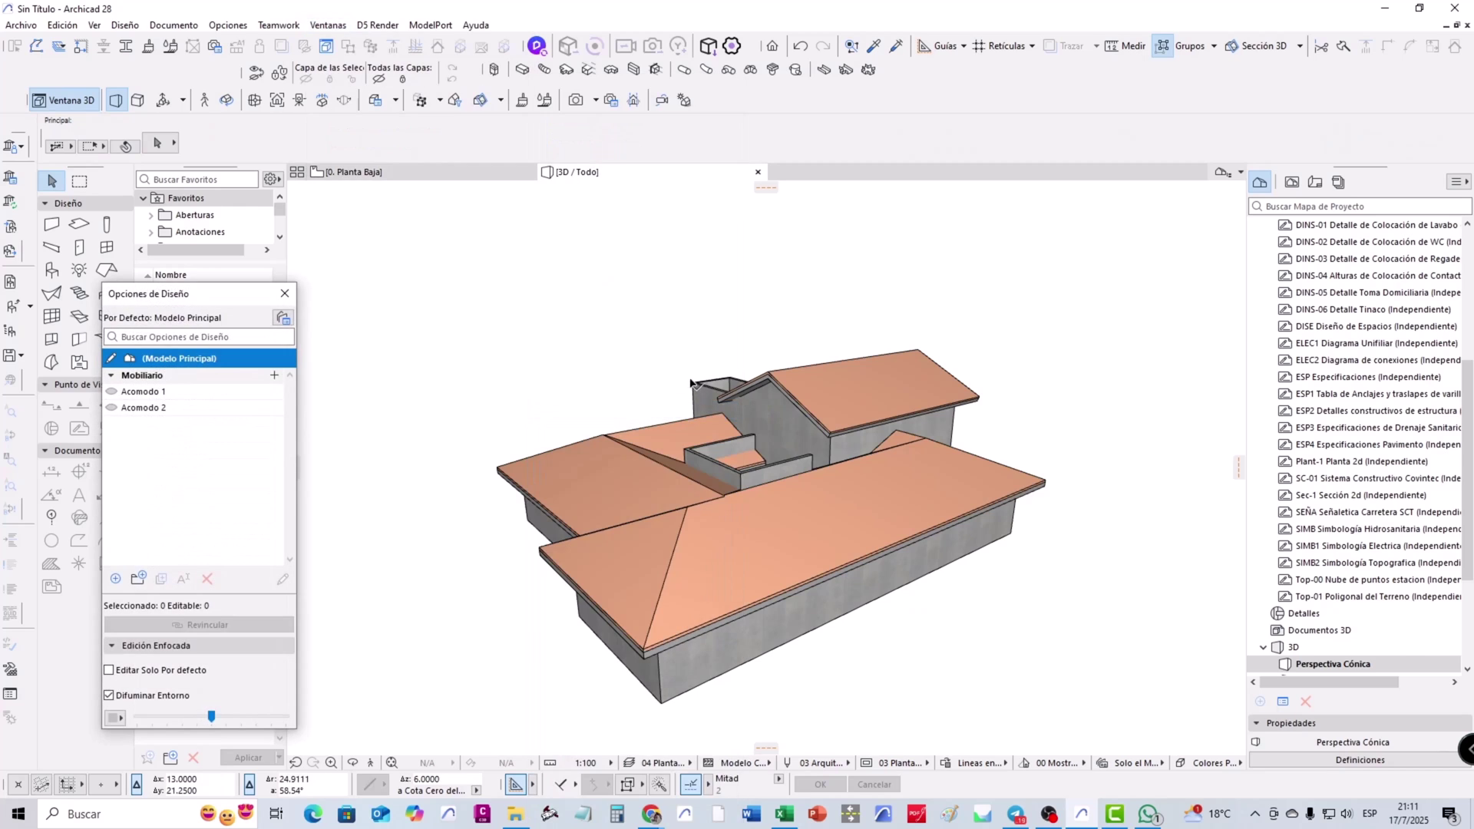
left_click(191, 393)
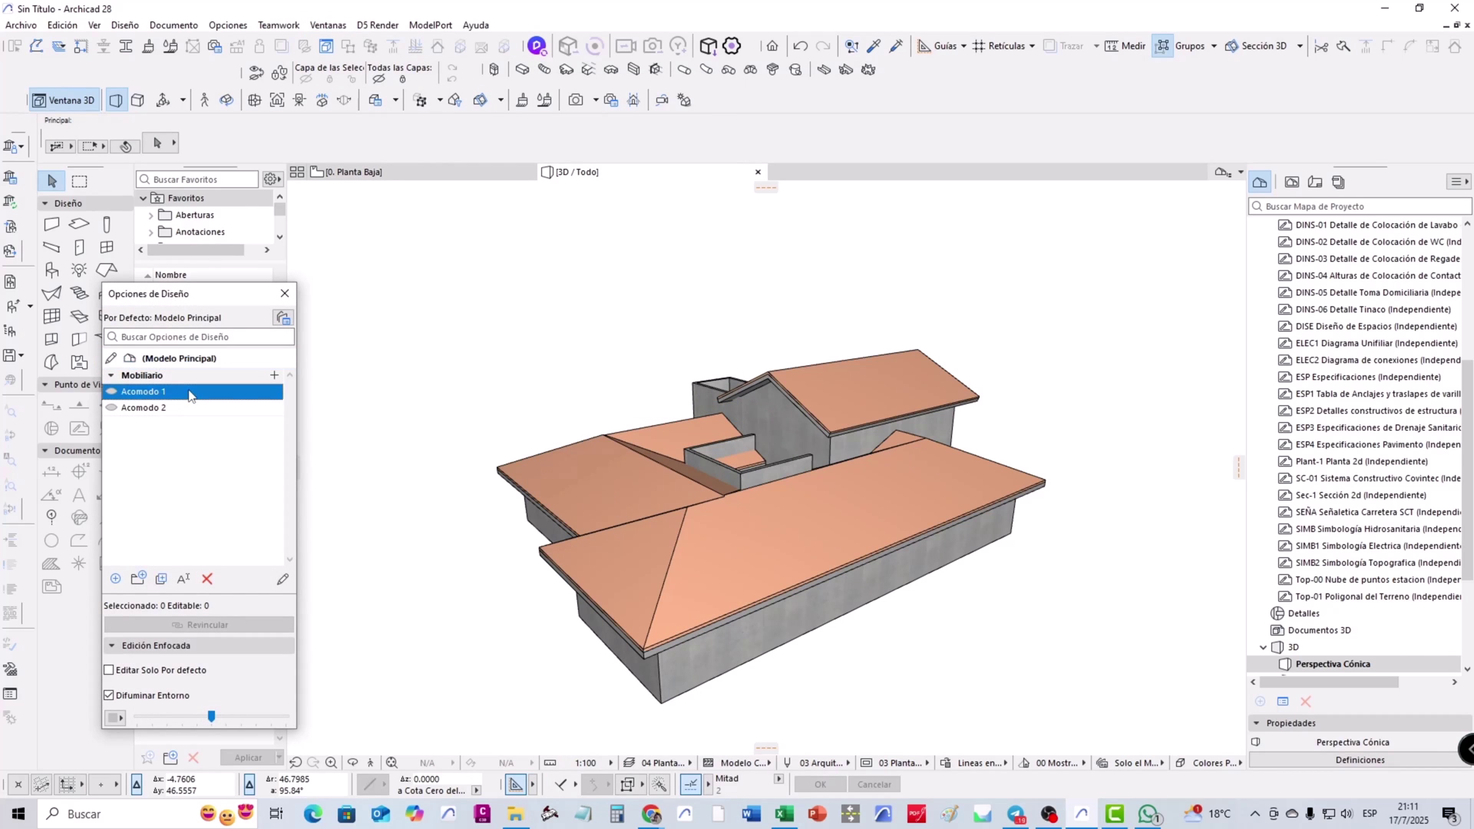
left_click(603, 606)
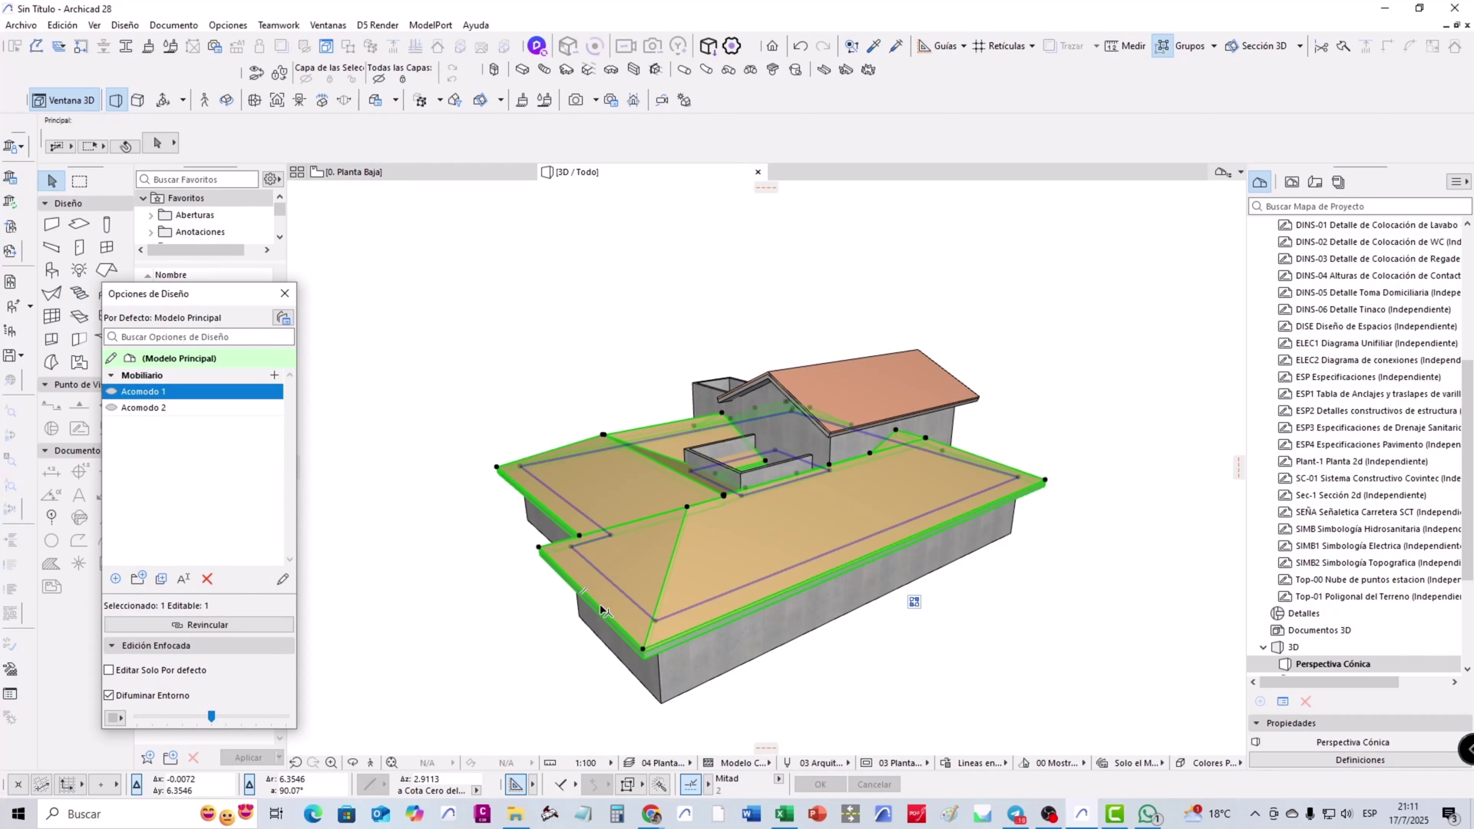
left_click(228, 625)
left_click(862, 342)
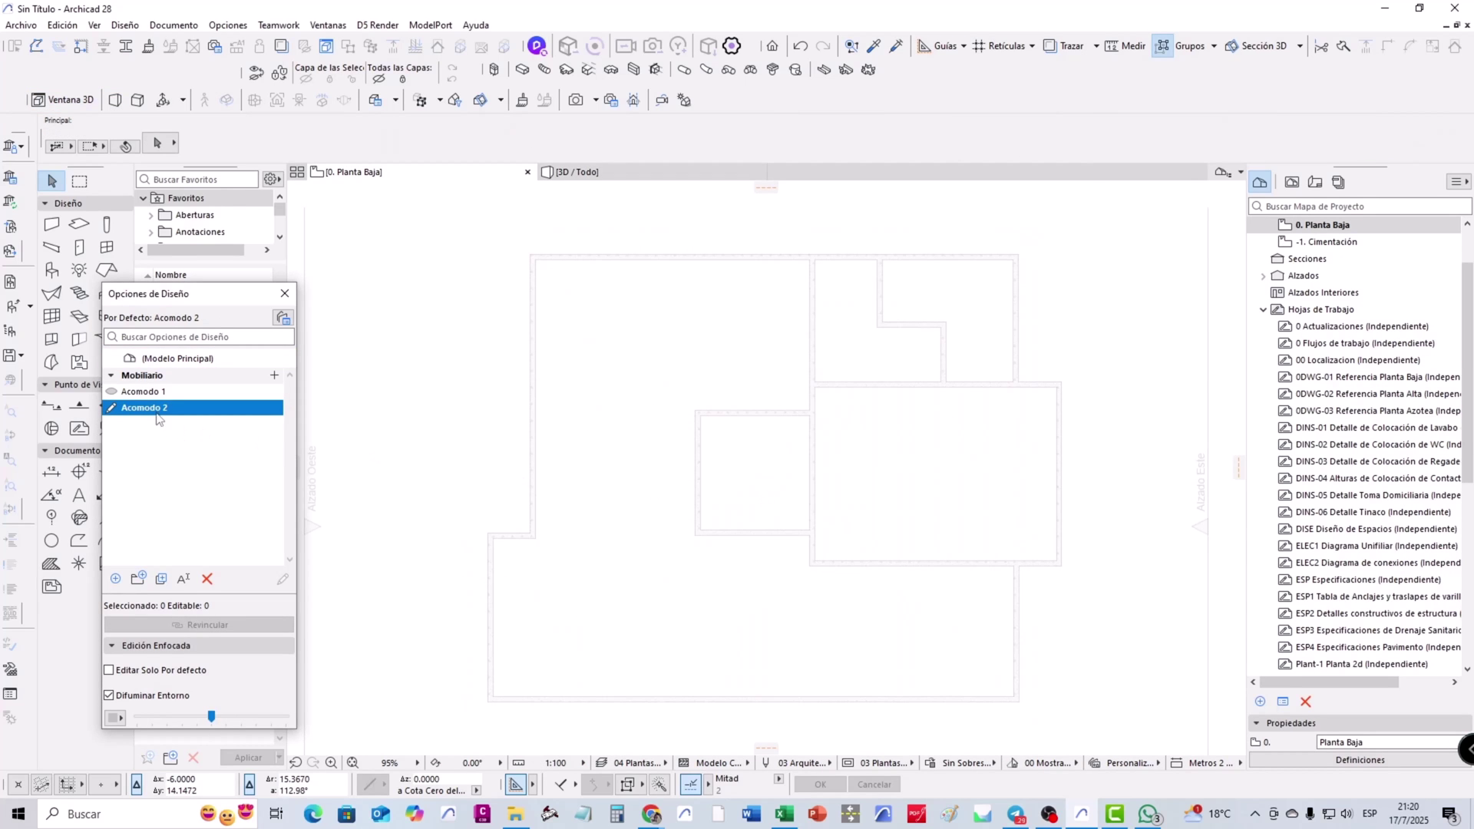
Switch the displayed option to Acomodo 2 and start editing it
left_click(123, 392)
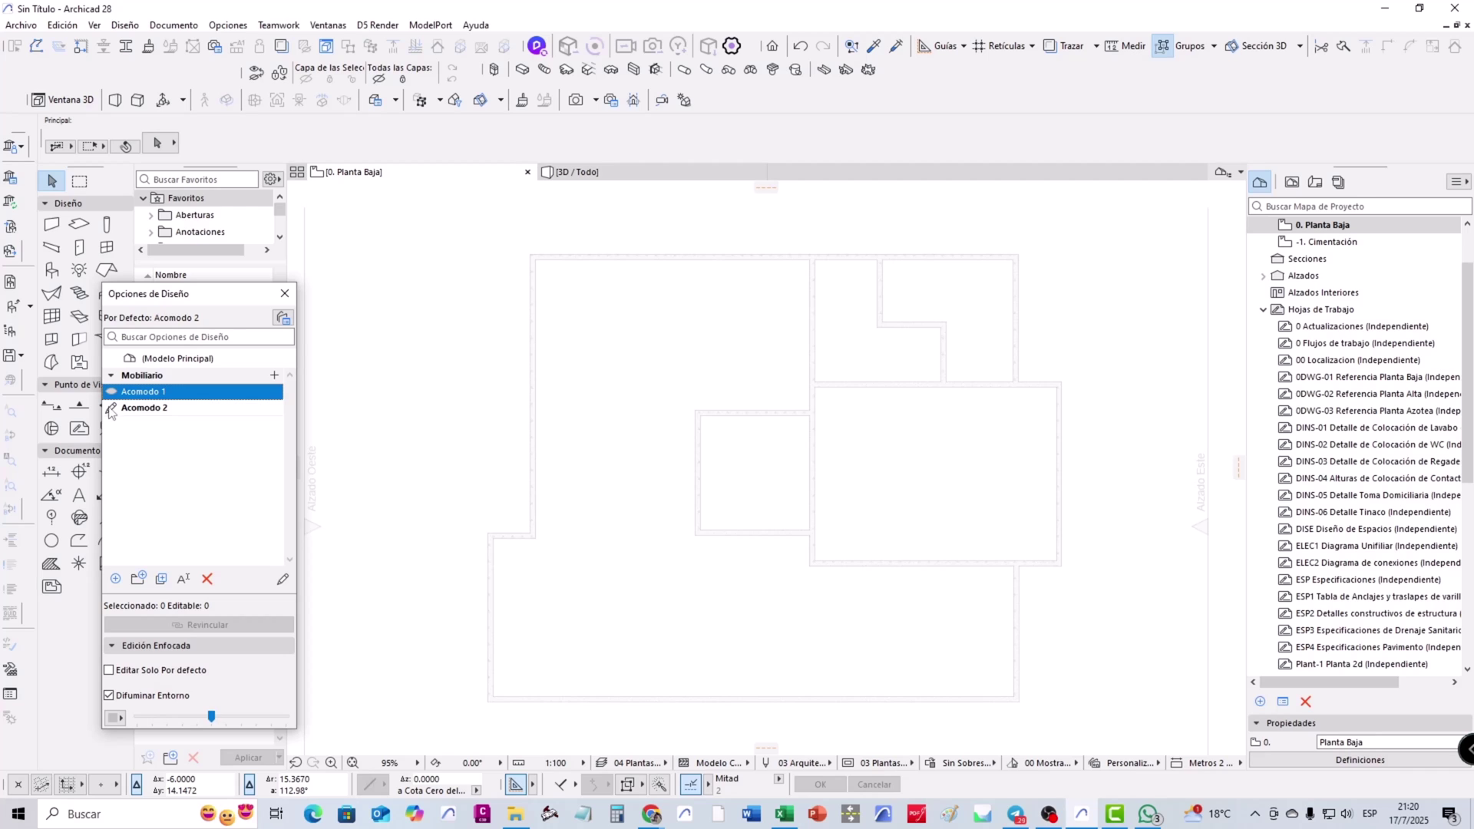
double_click(125, 359)
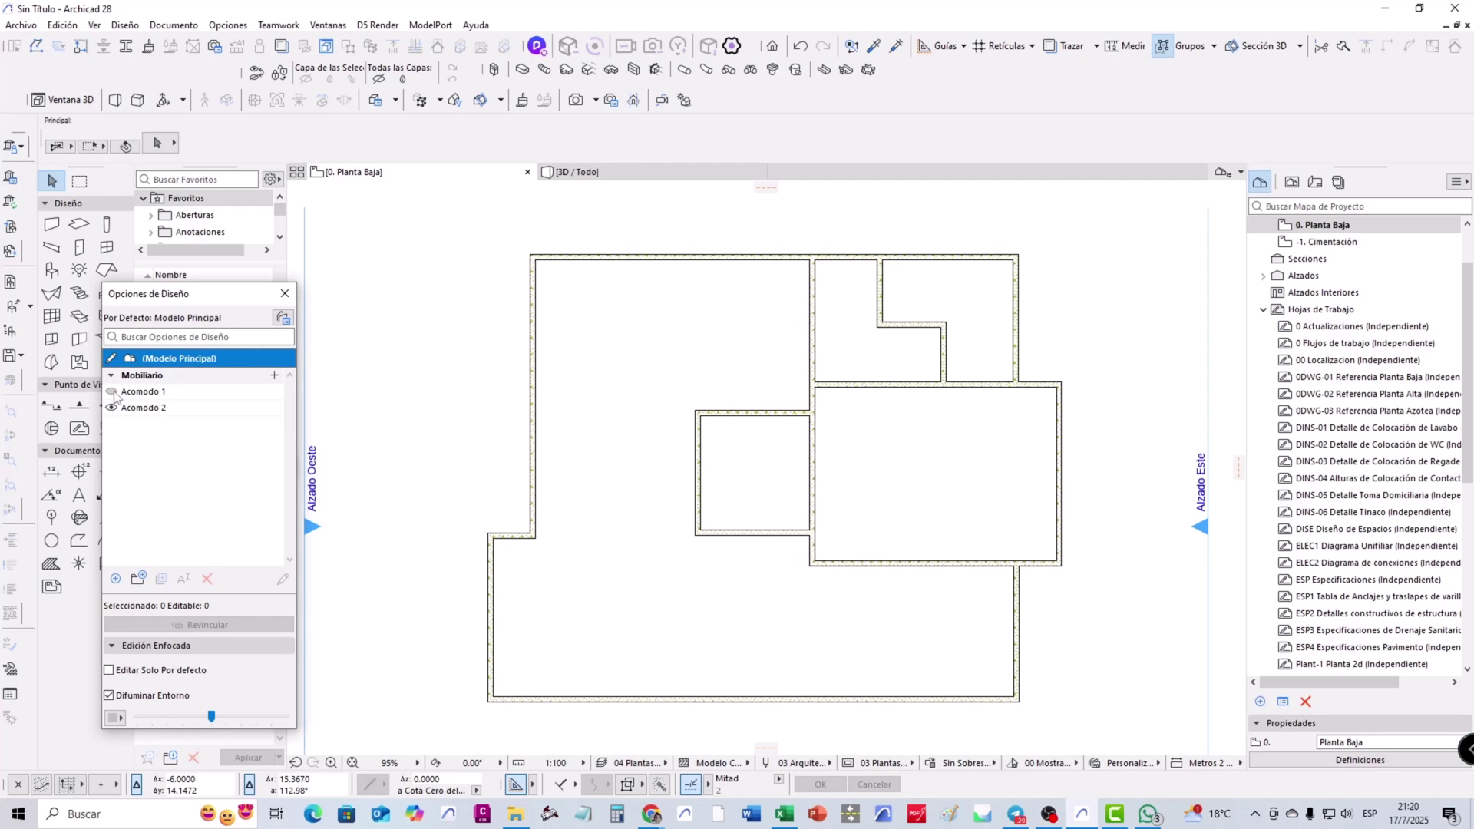
left_click(112, 393)
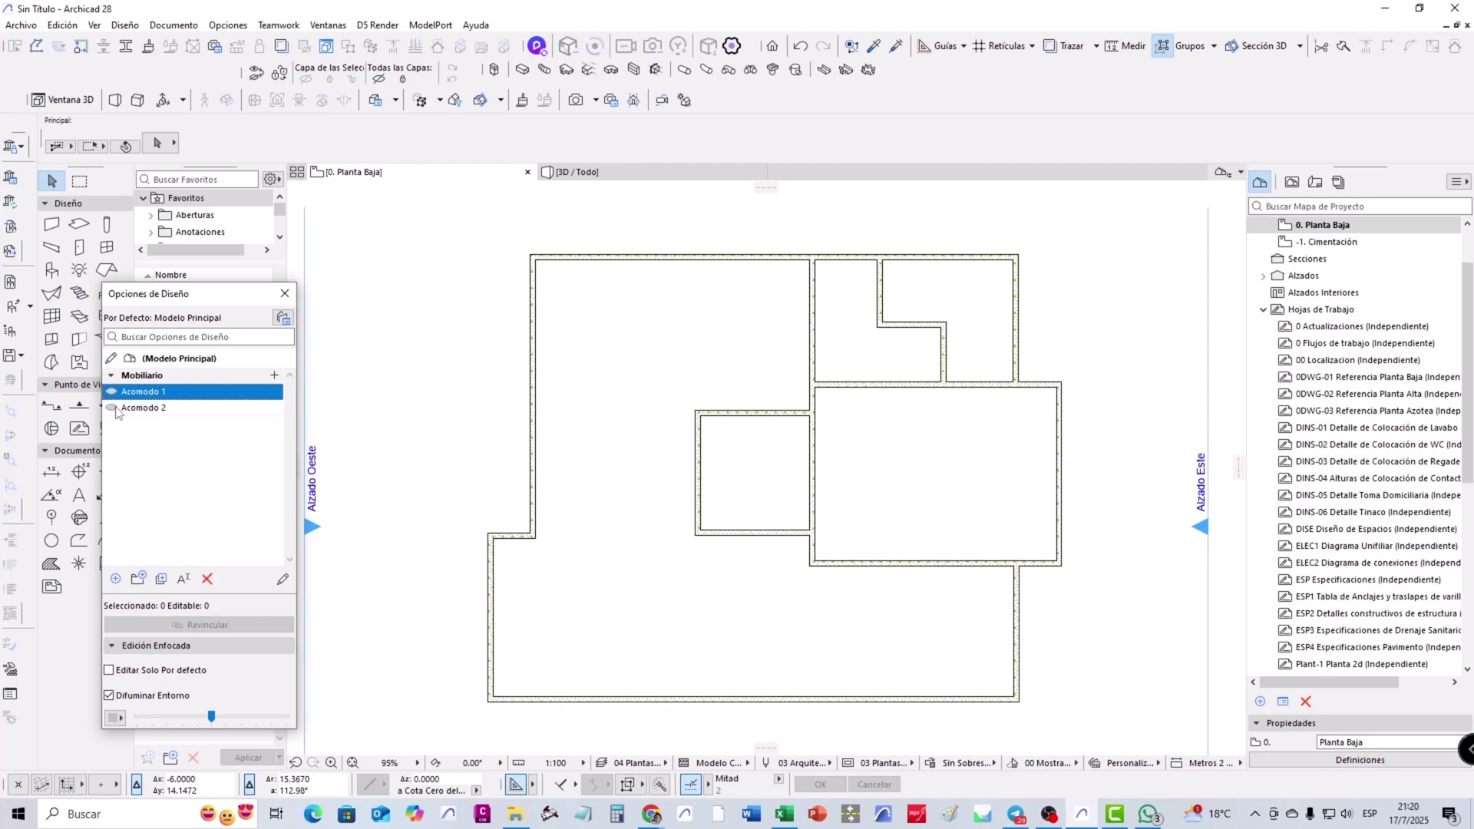
left_click(113, 408)
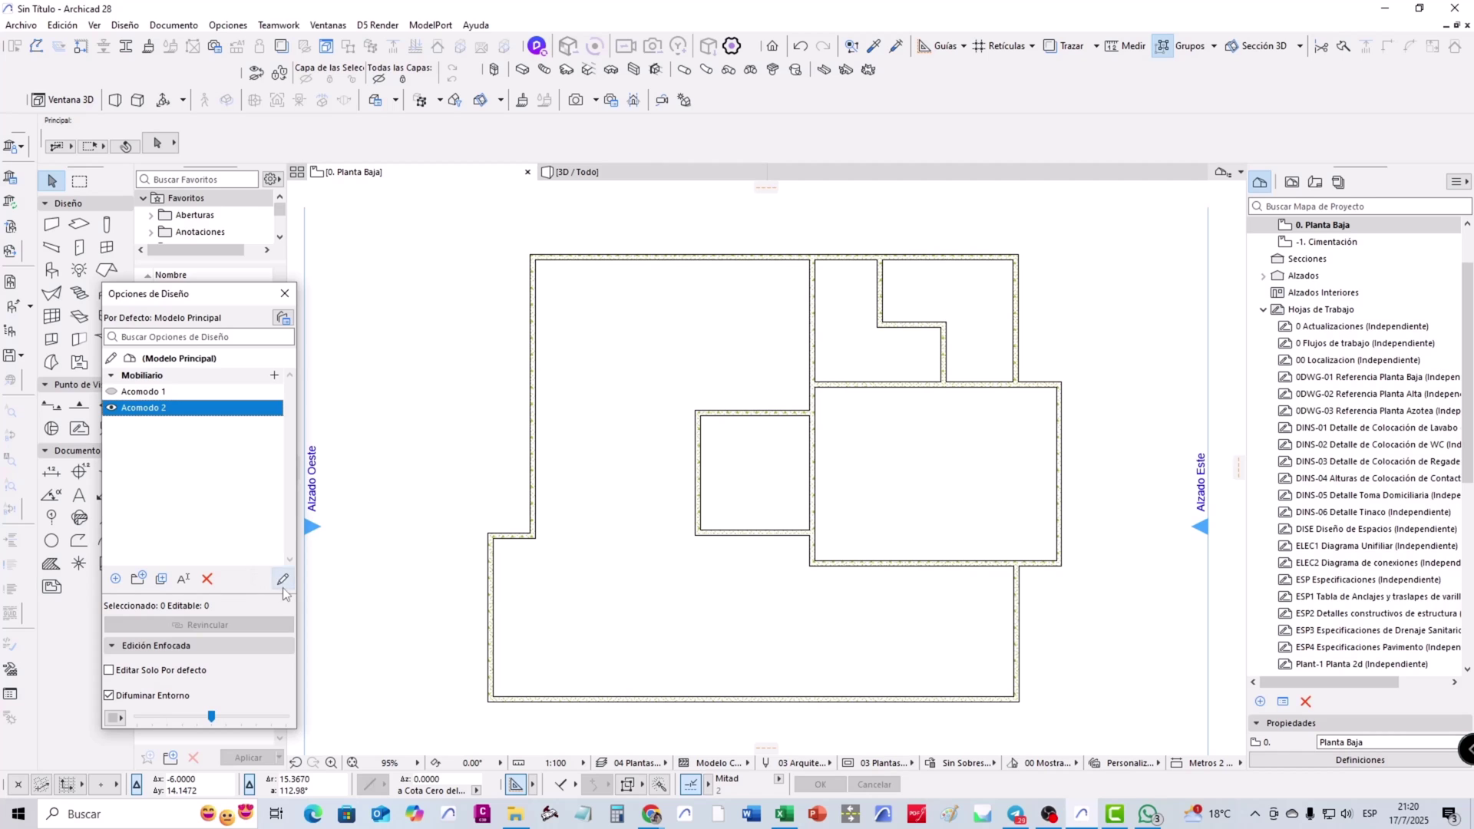
left_click(283, 579)
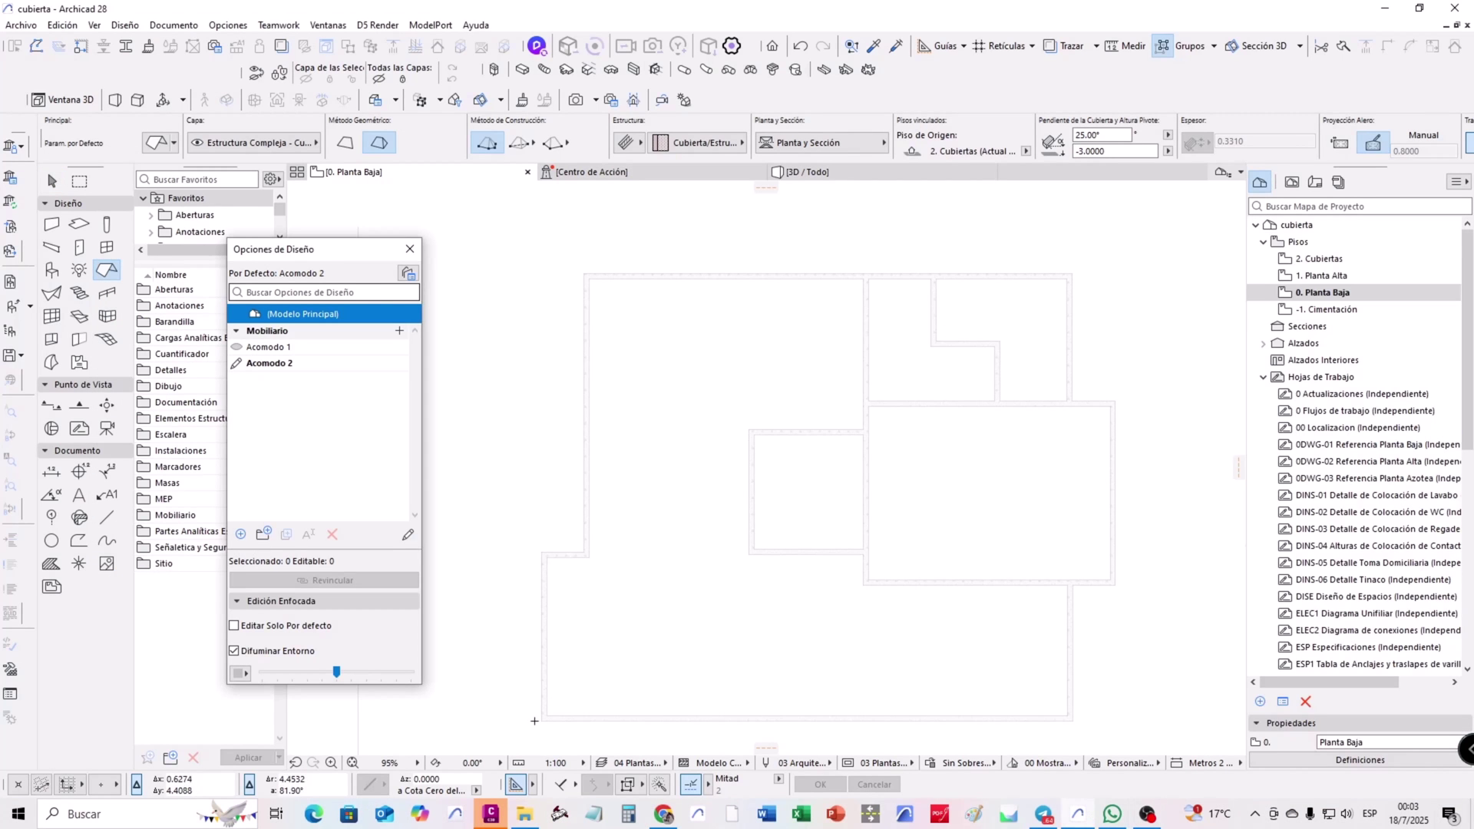
Draw a multi-plane hip roof around the full 0. Planta Baja outline, including the west step
left_click(542, 720)
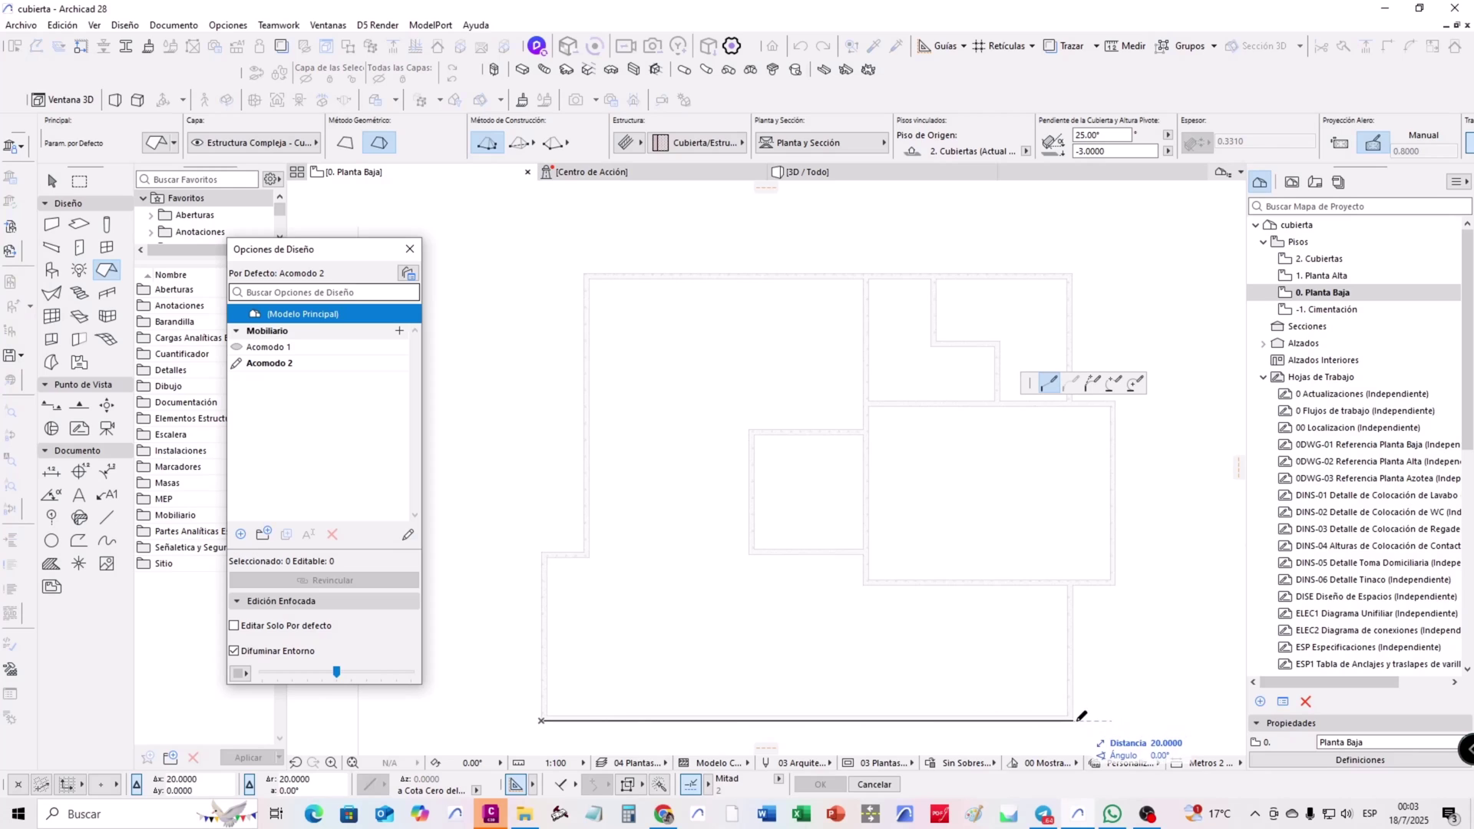
left_click(1072, 720)
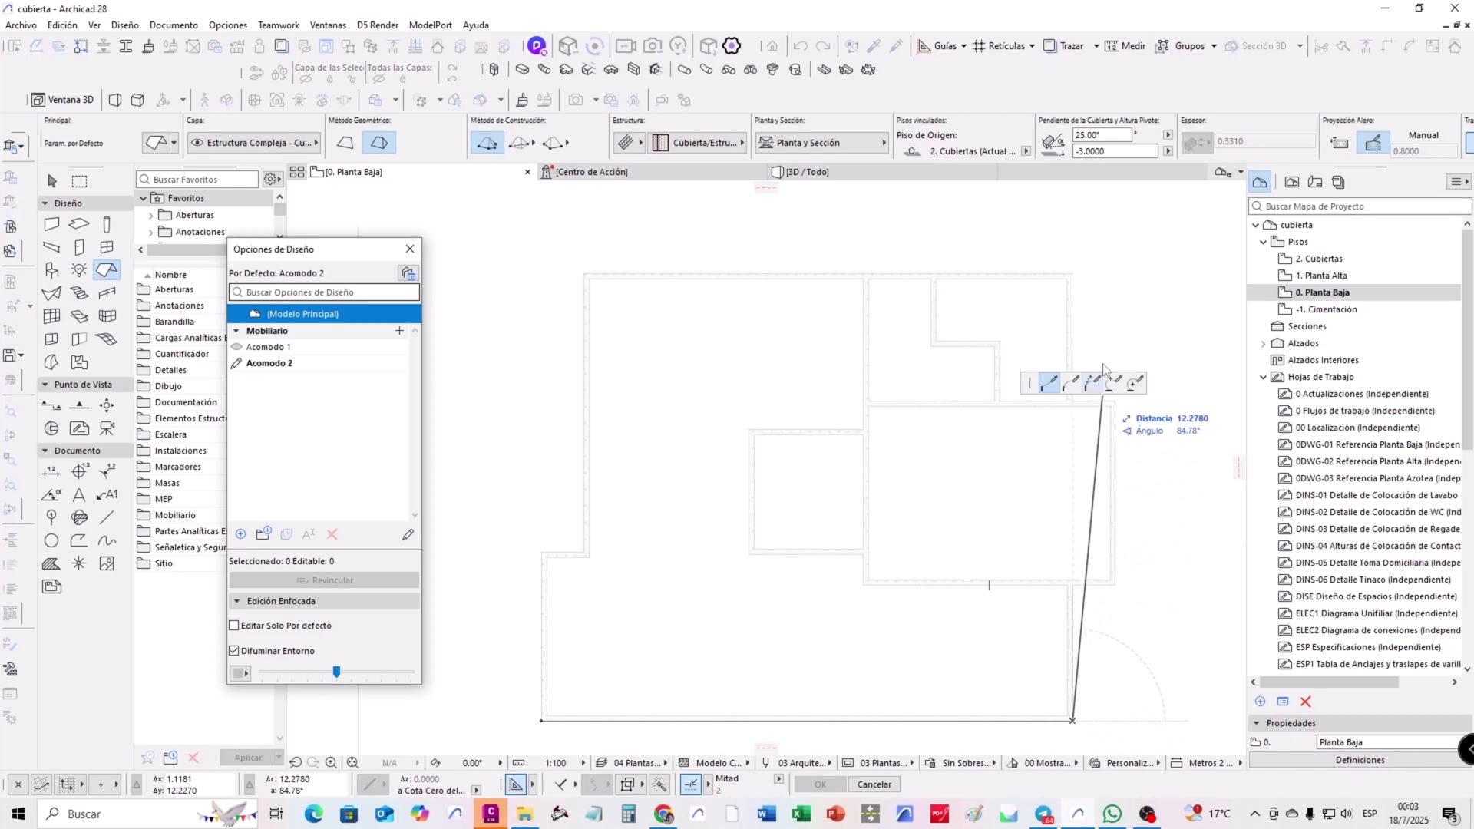
left_click(1073, 273)
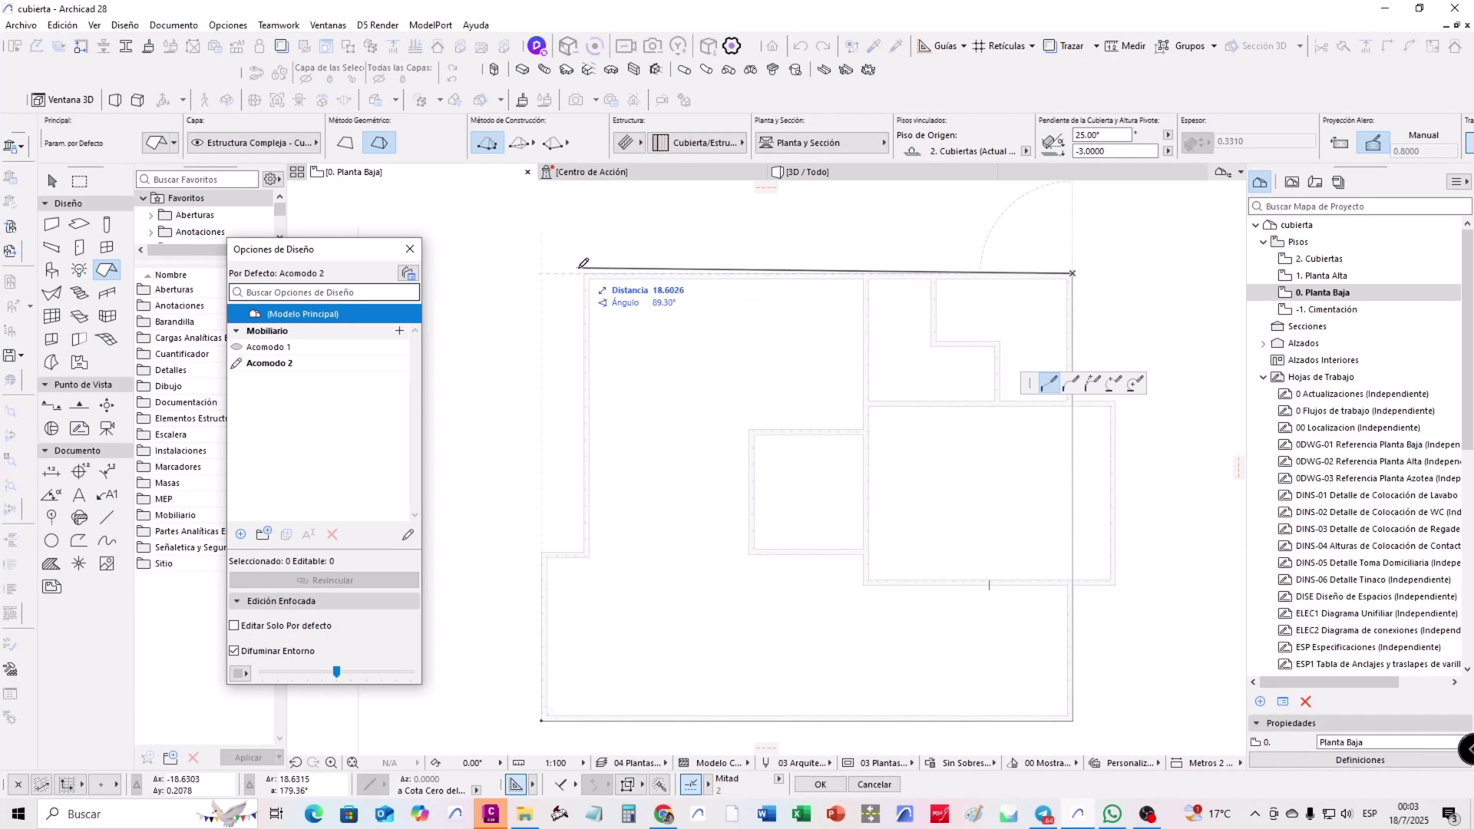
left_click(583, 273)
left_click(583, 551)
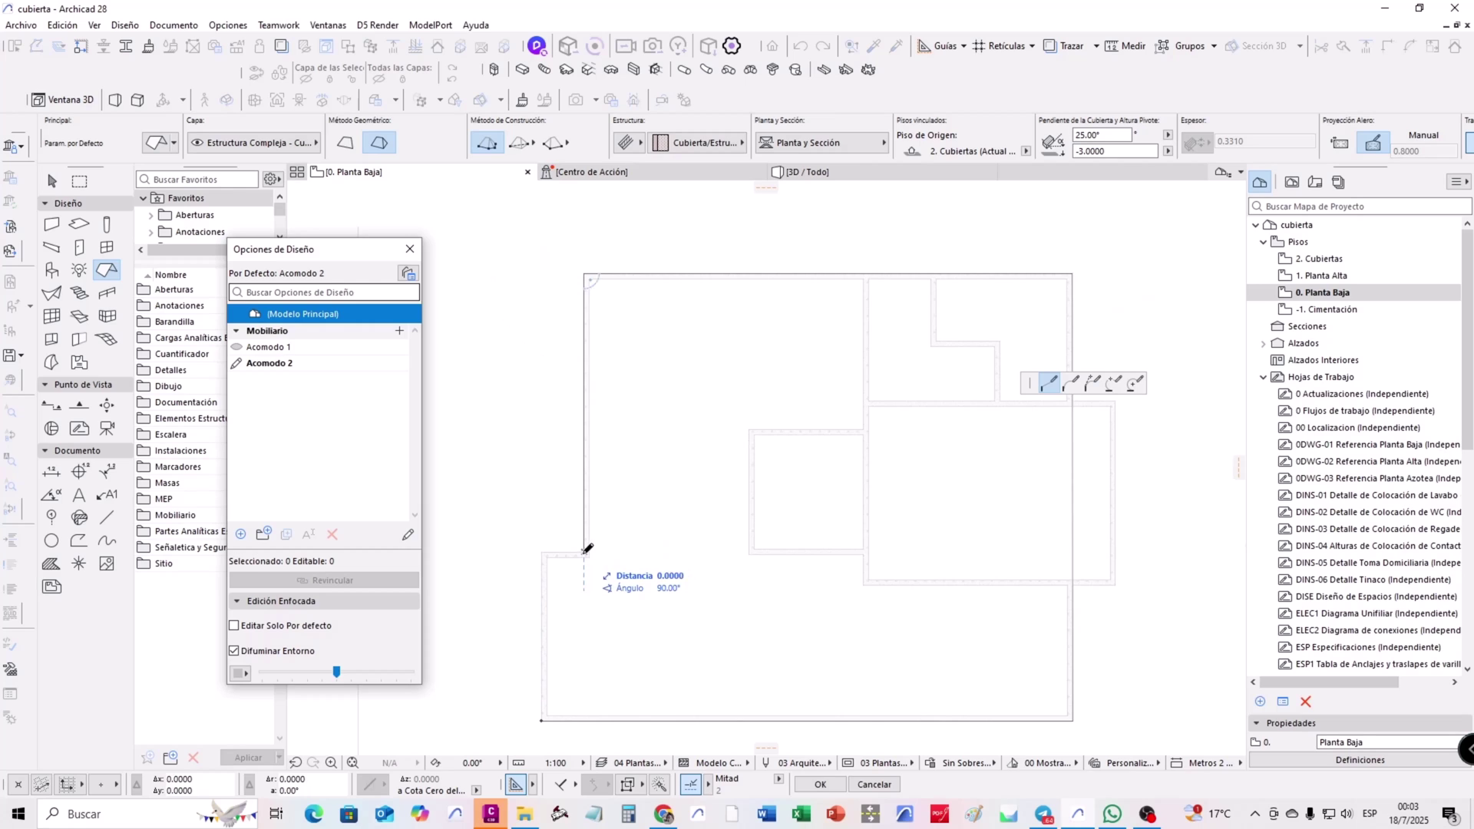
left_click(541, 551)
double_click(541, 720)
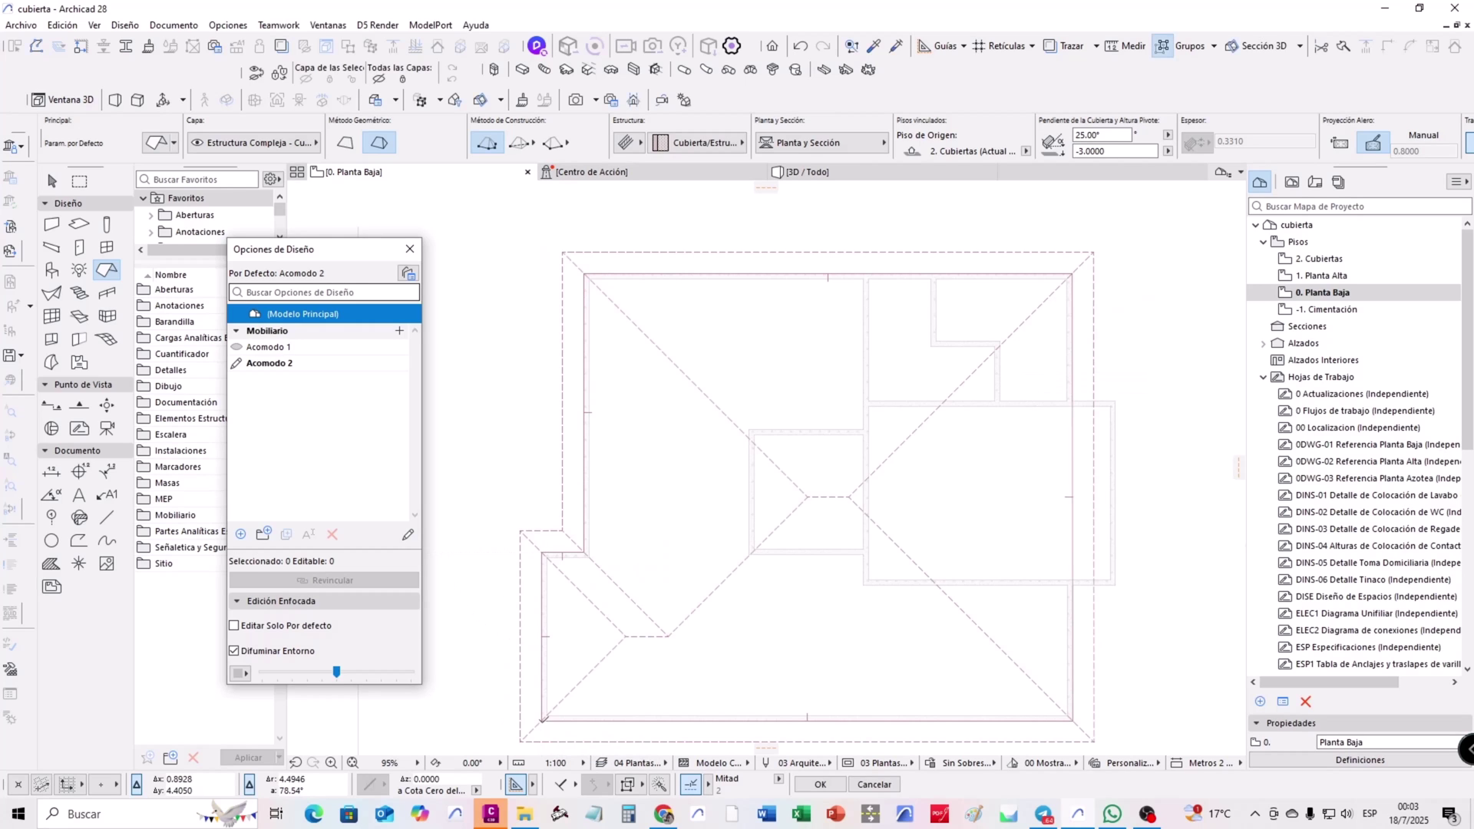
key("Escape")
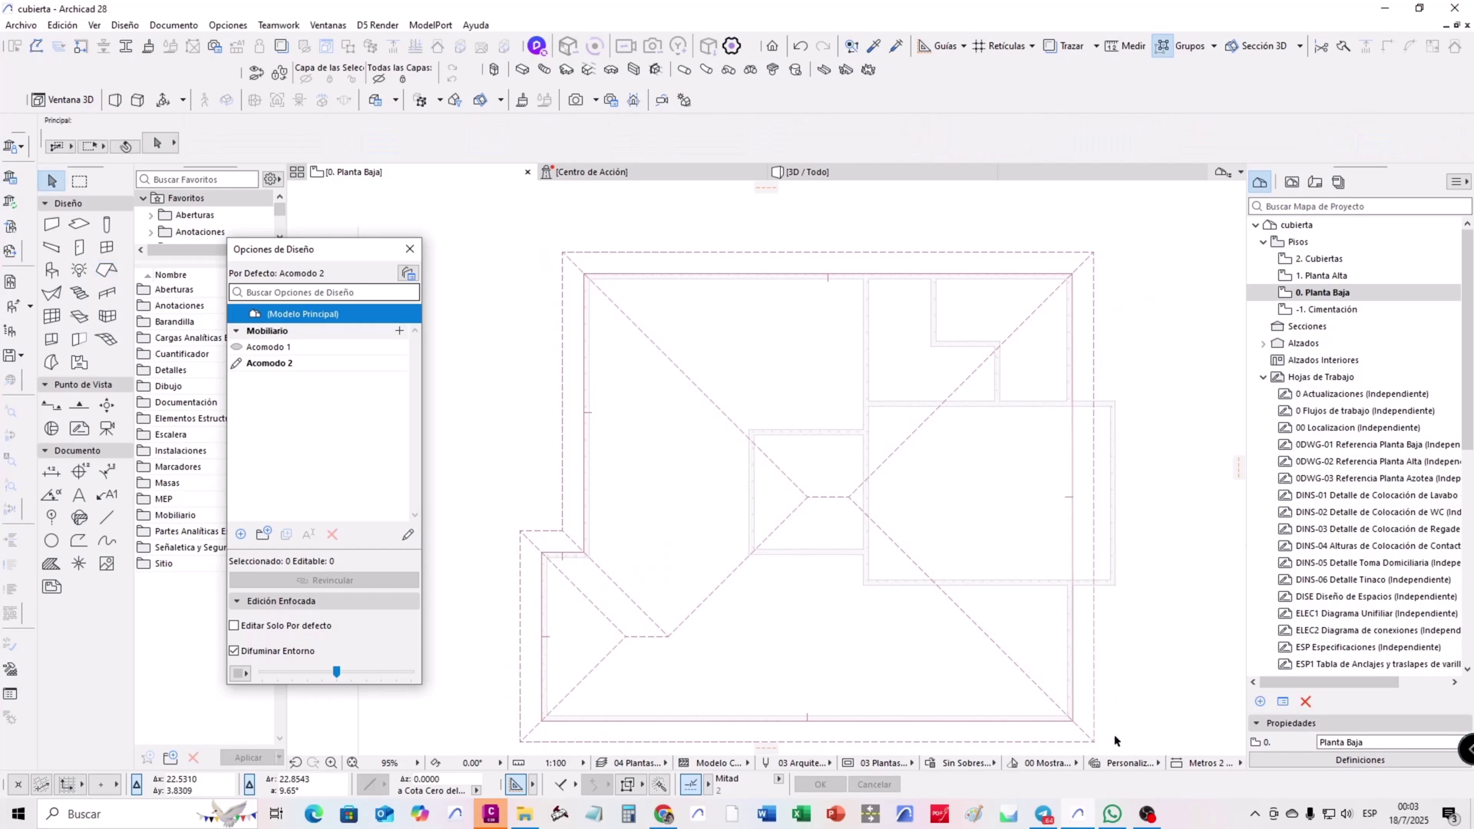
Subtract a rectangular hole from the new hip roof, offset 0.90 from a reference corner
left_click(1095, 741)
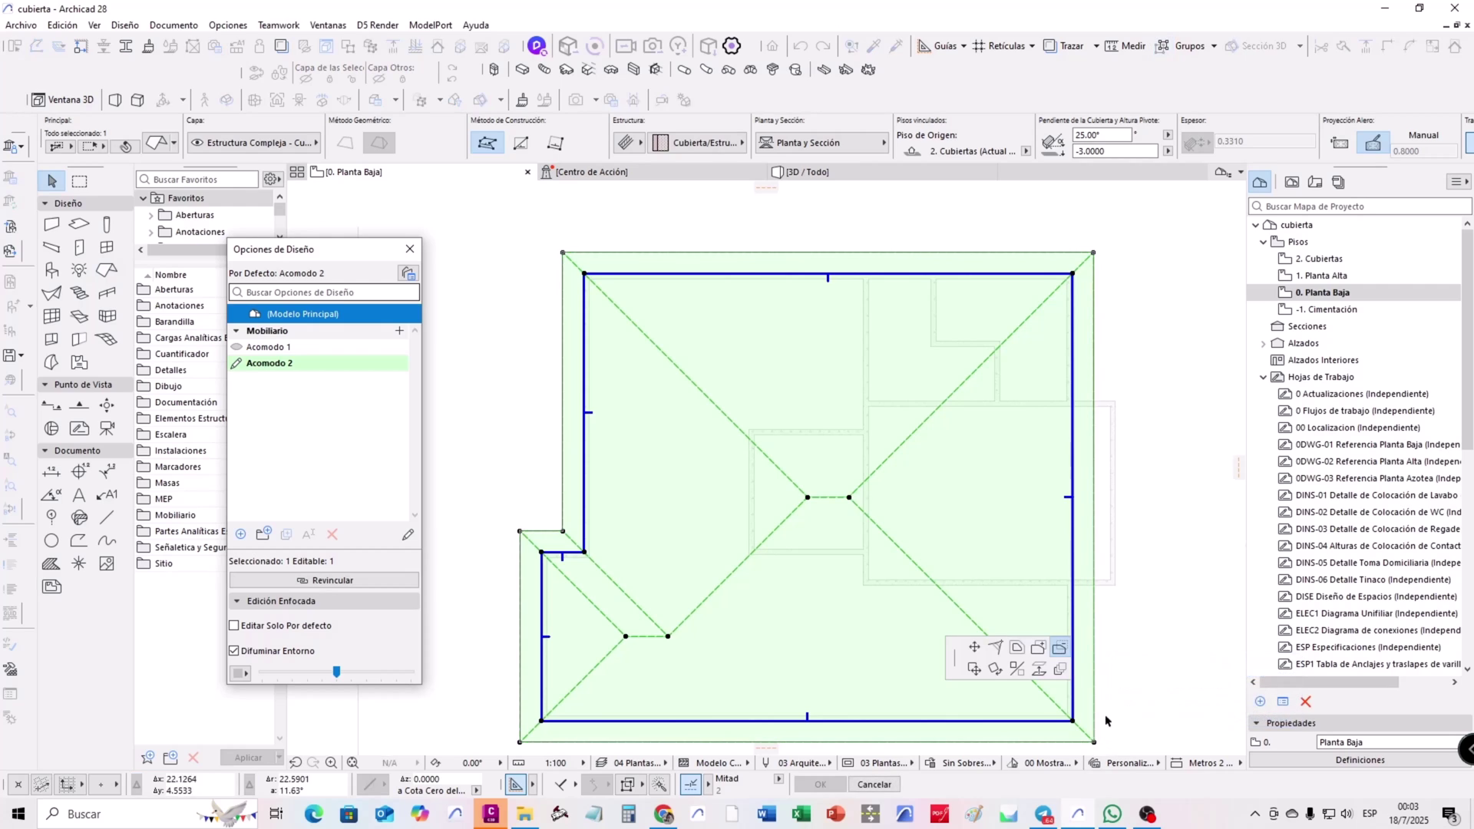
left_click(1062, 649)
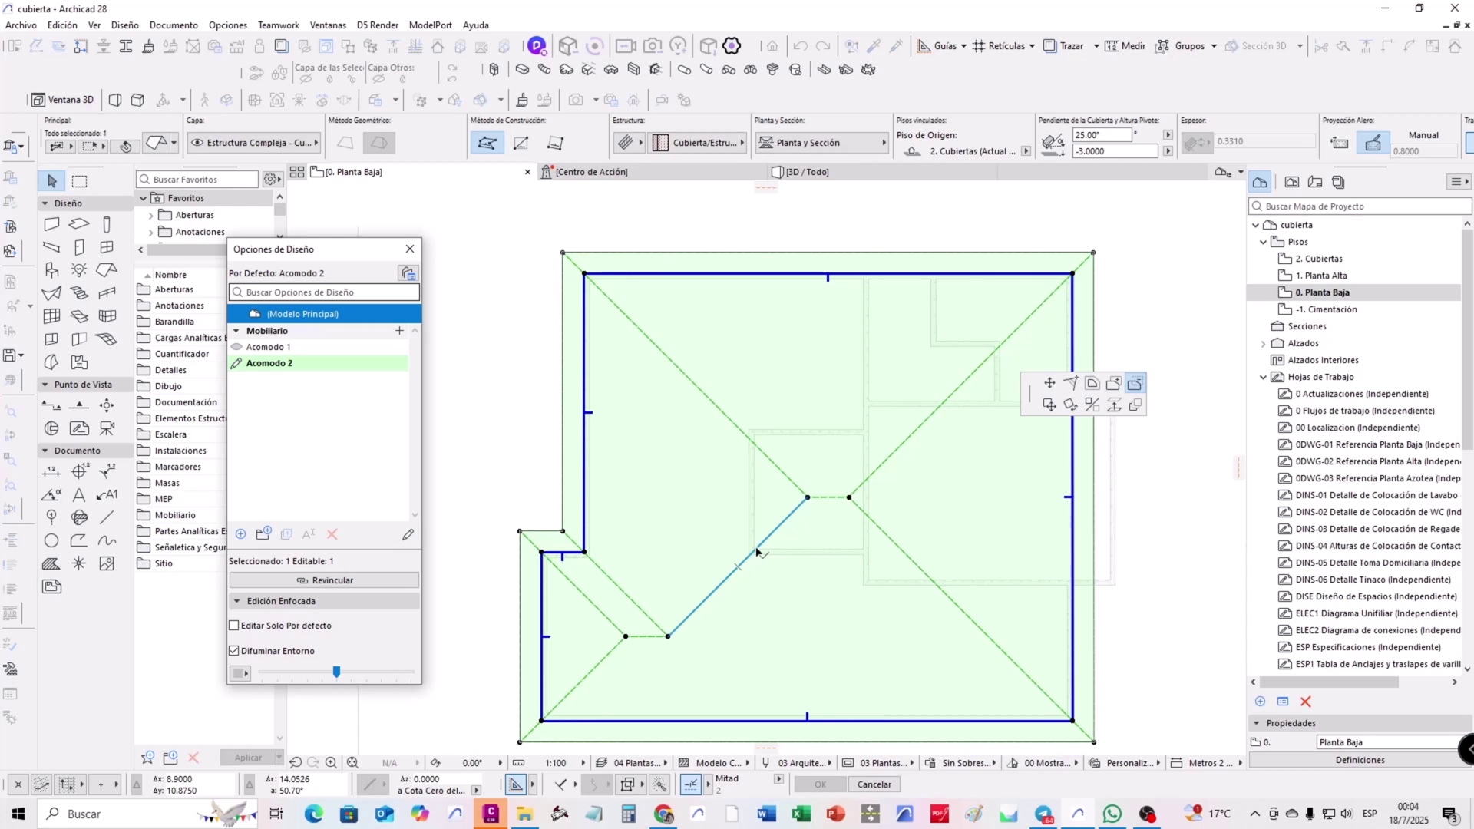
scroll(756, 551, "up", 3)
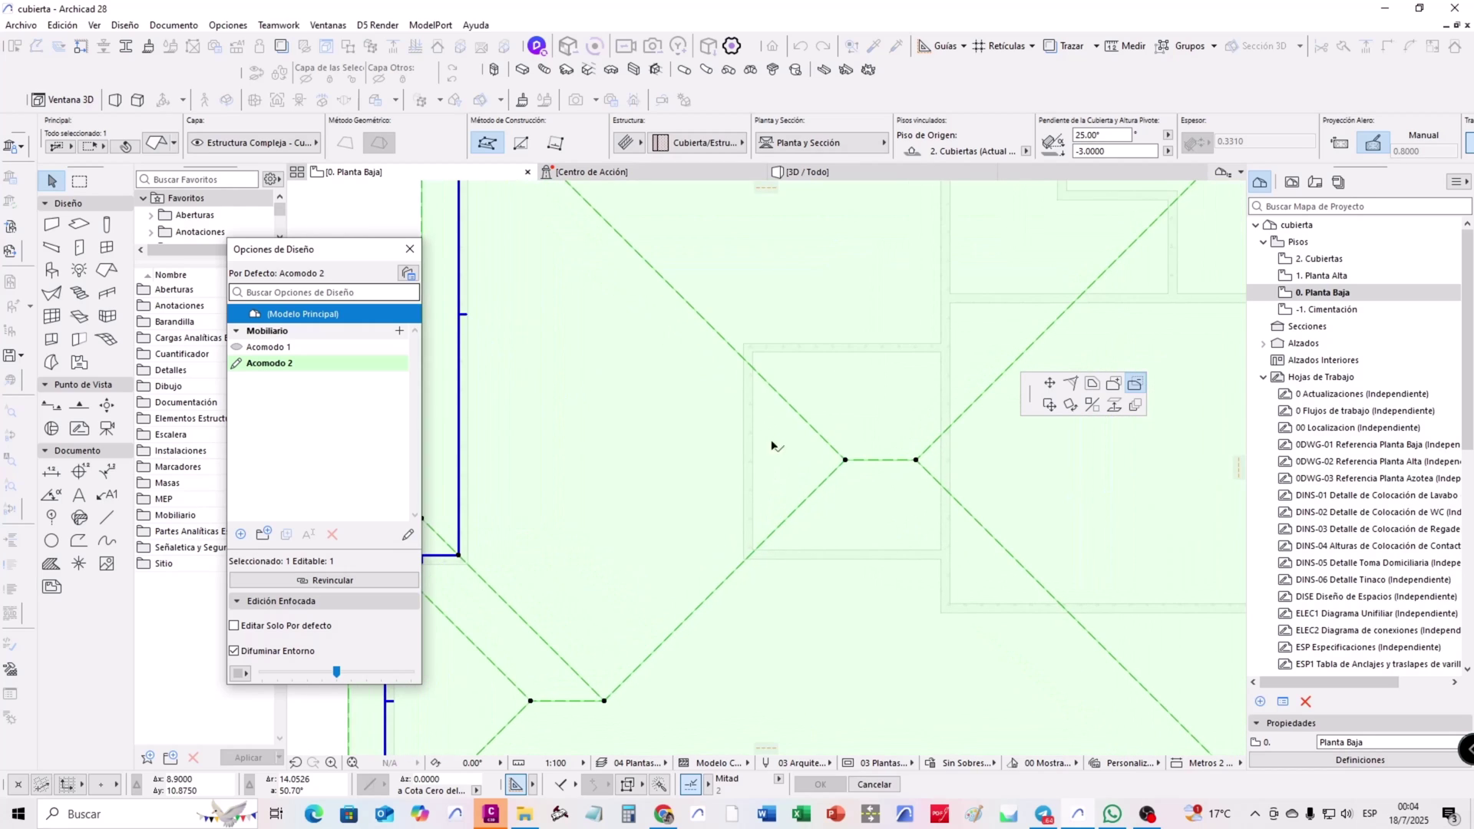
left_click(753, 353)
type(".9")
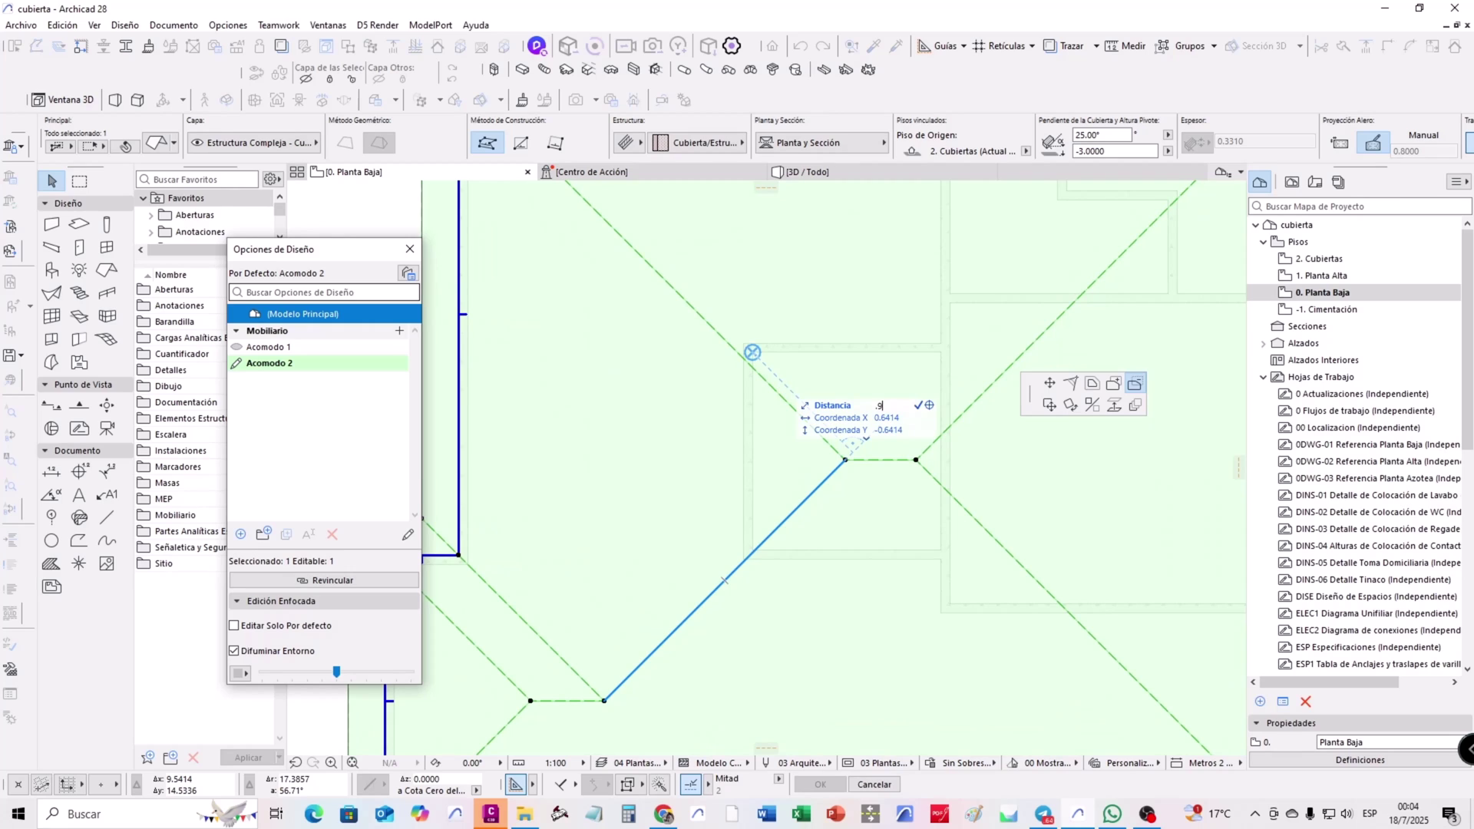
key("Return")
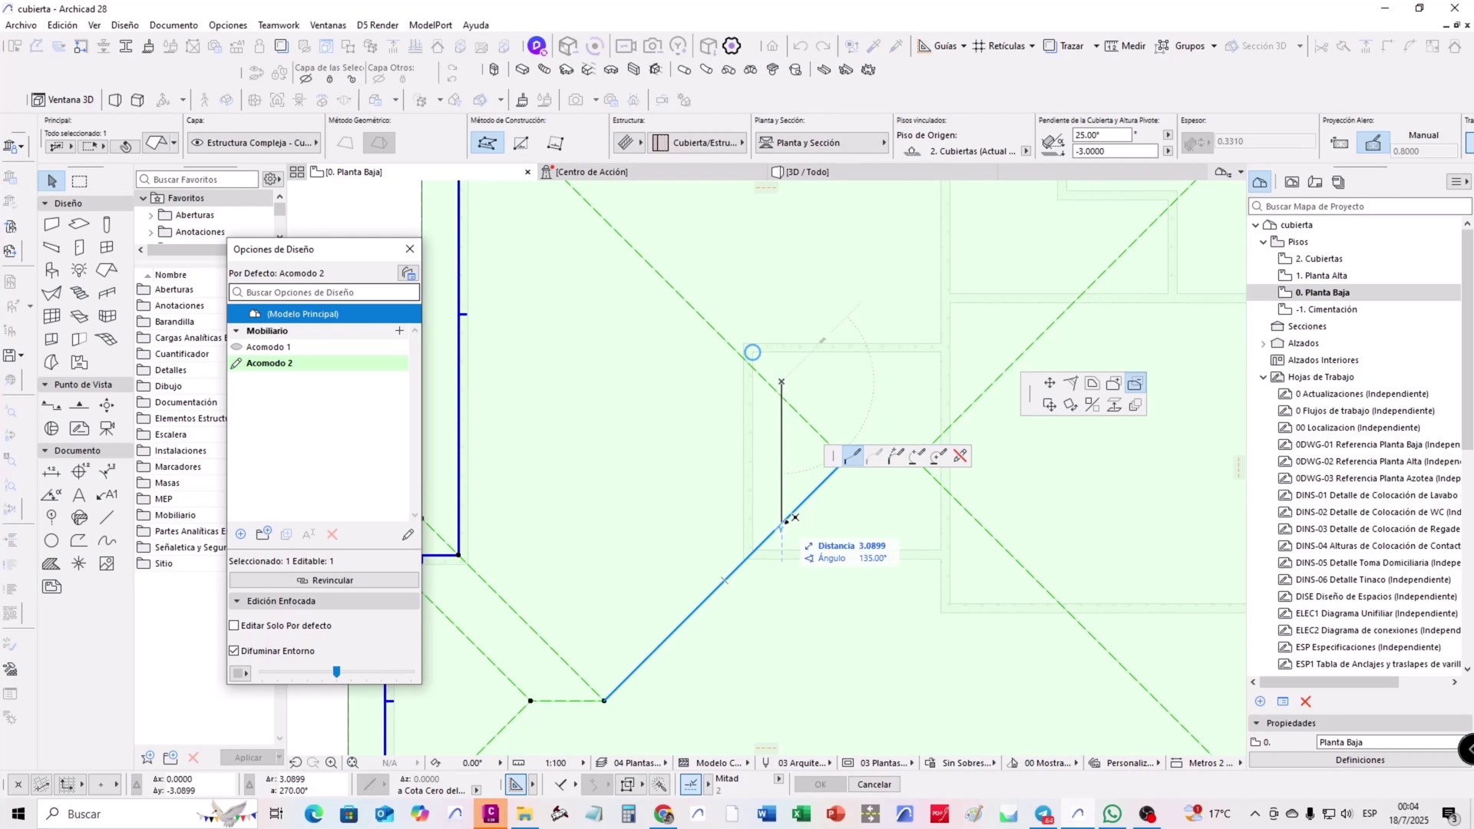
left_click(781, 524)
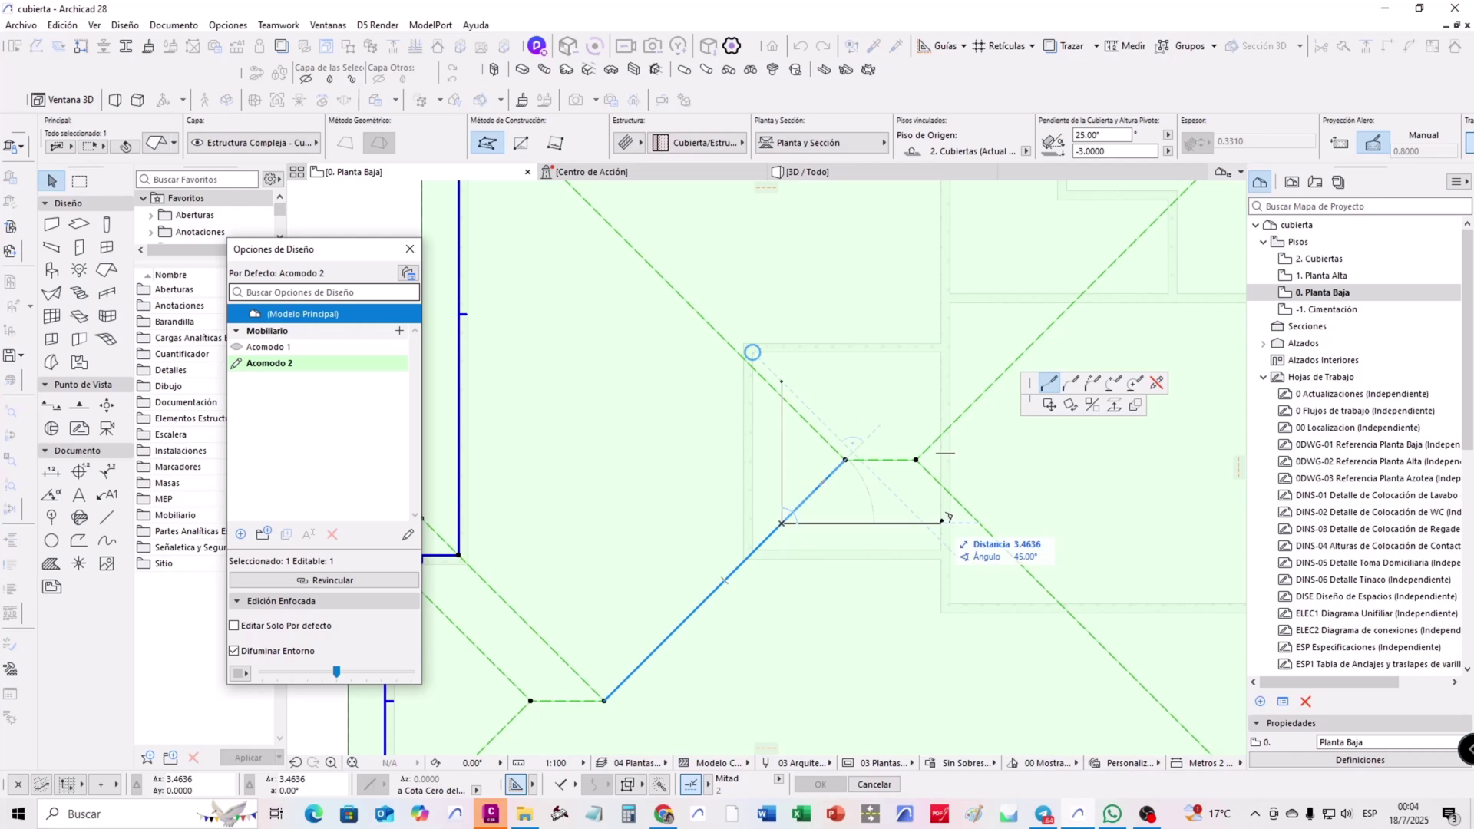
left_click(941, 523)
left_click(942, 382)
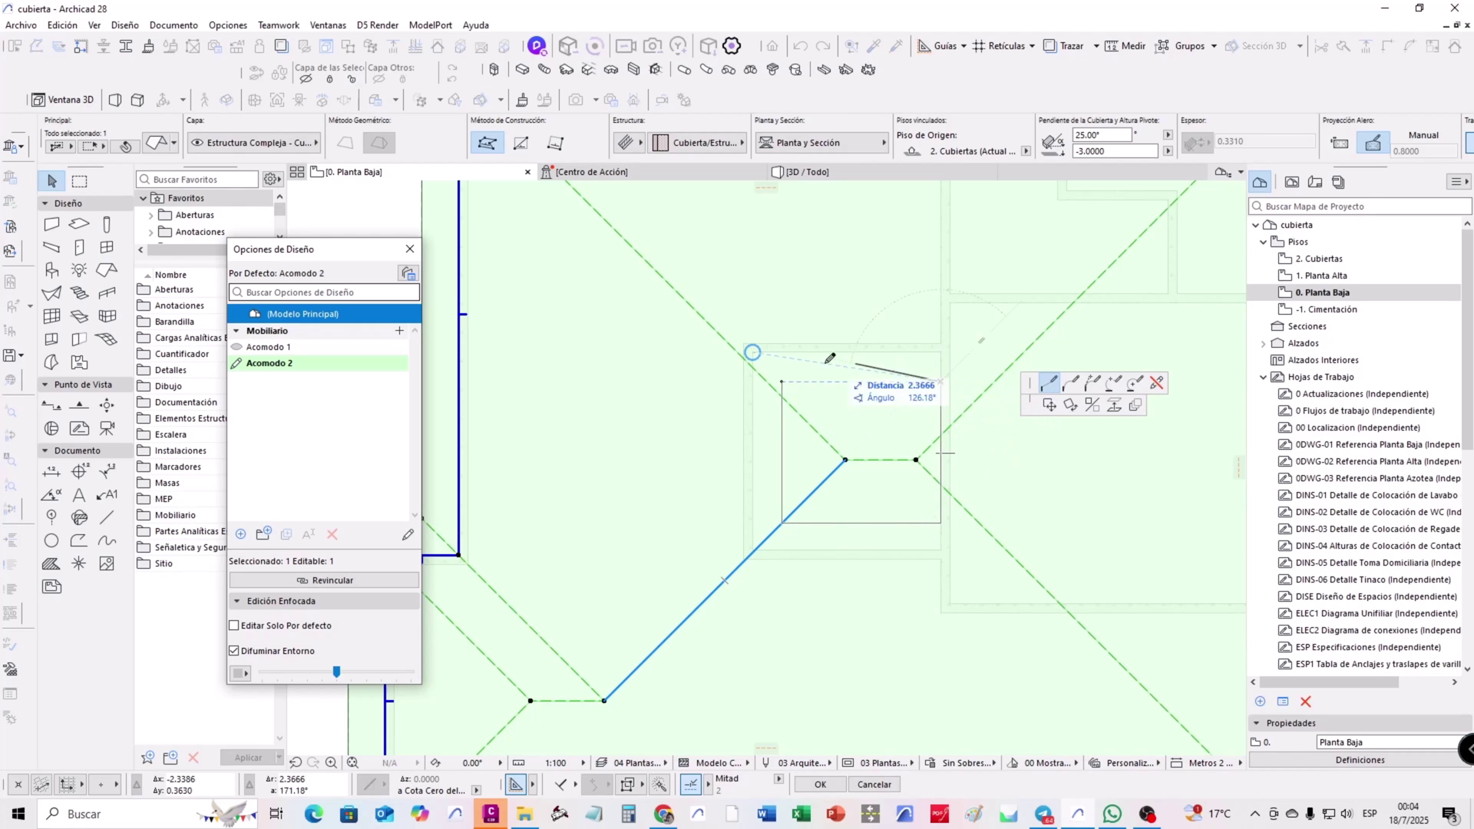
left_click(781, 382)
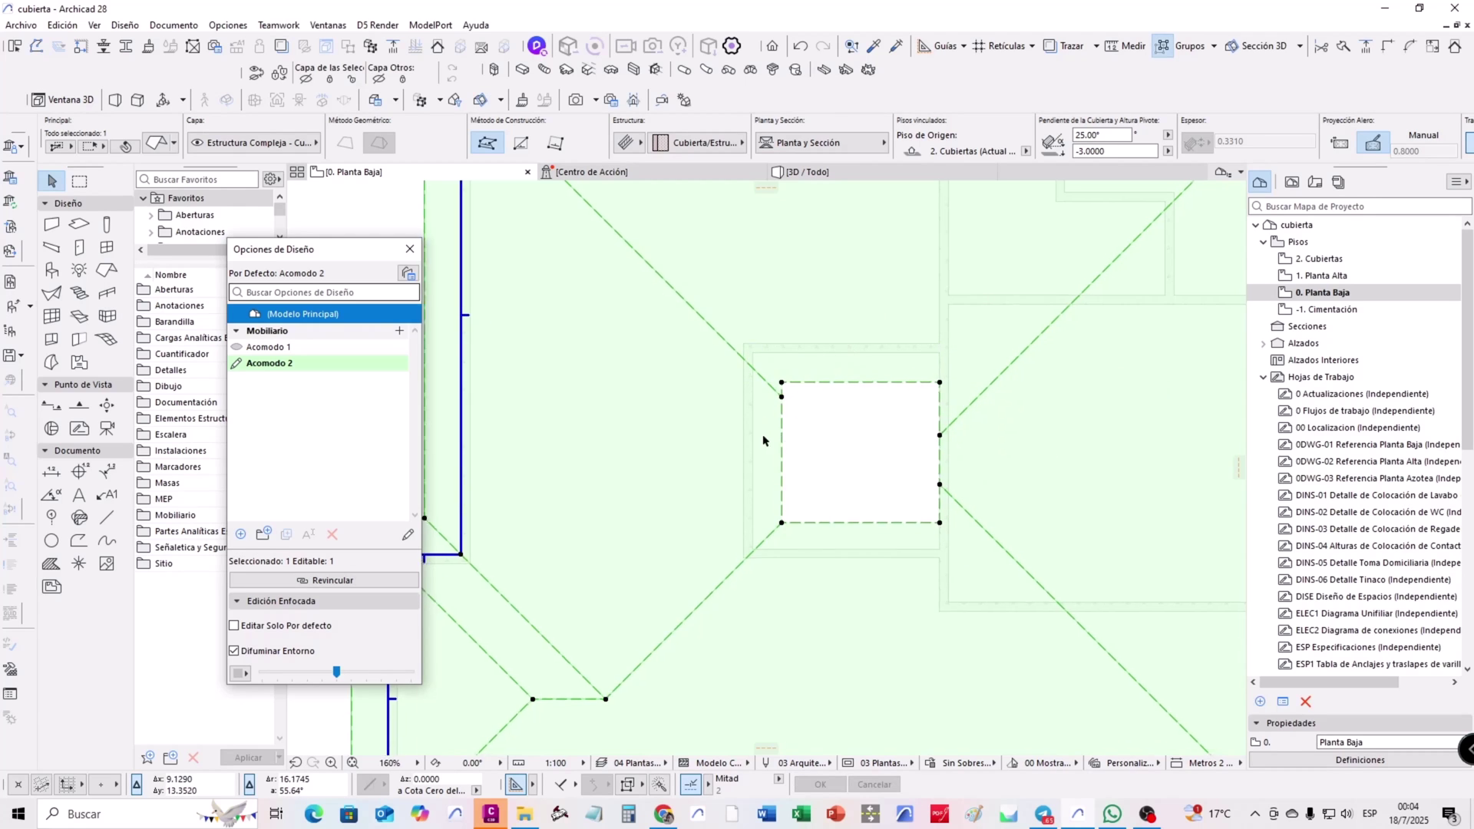
scroll(763, 440, "down", 3)
Cut a second square hole into the hip roof at the central opening
left_click(1017, 261)
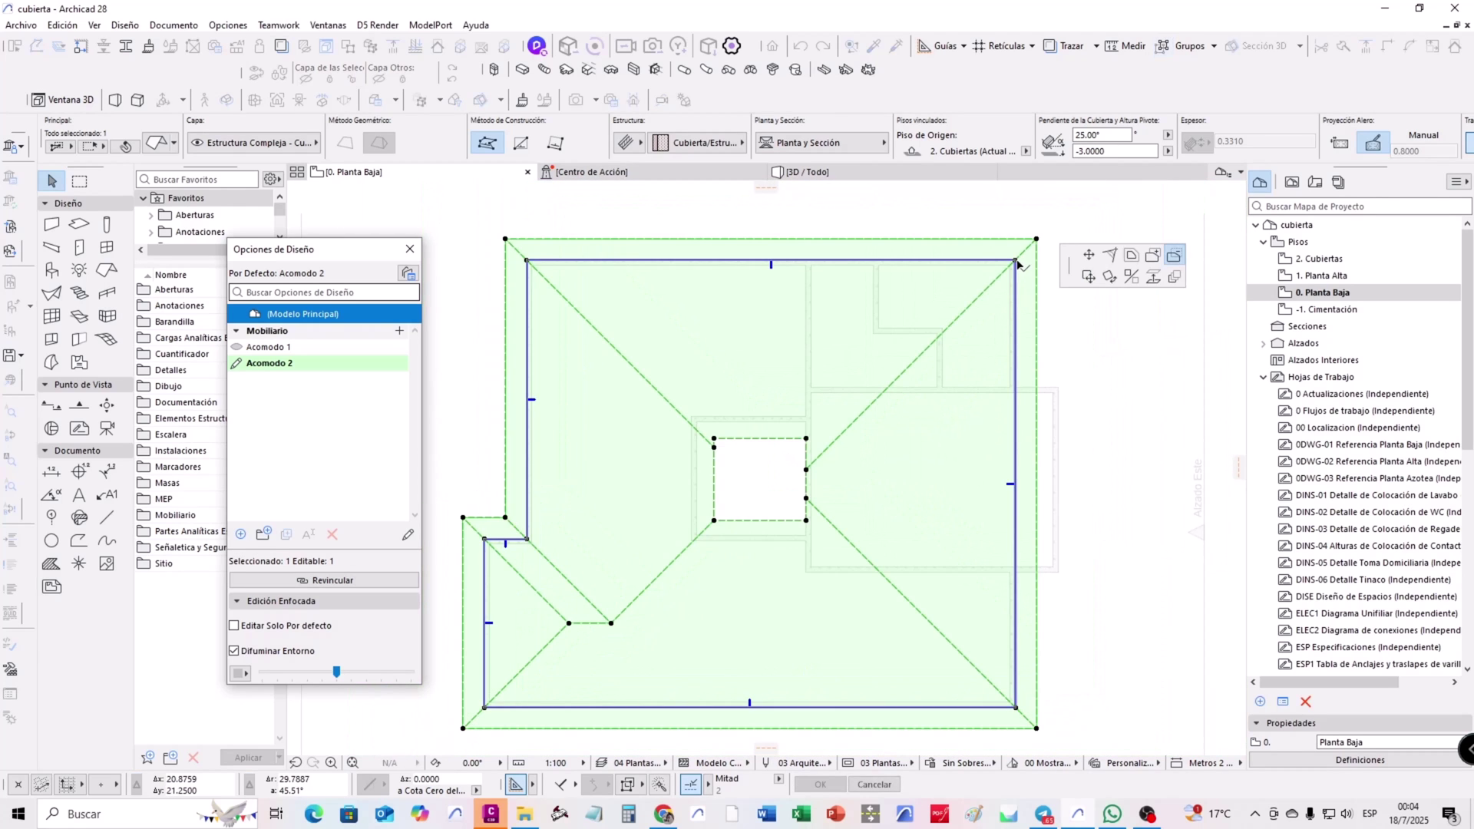
left_click(1174, 257)
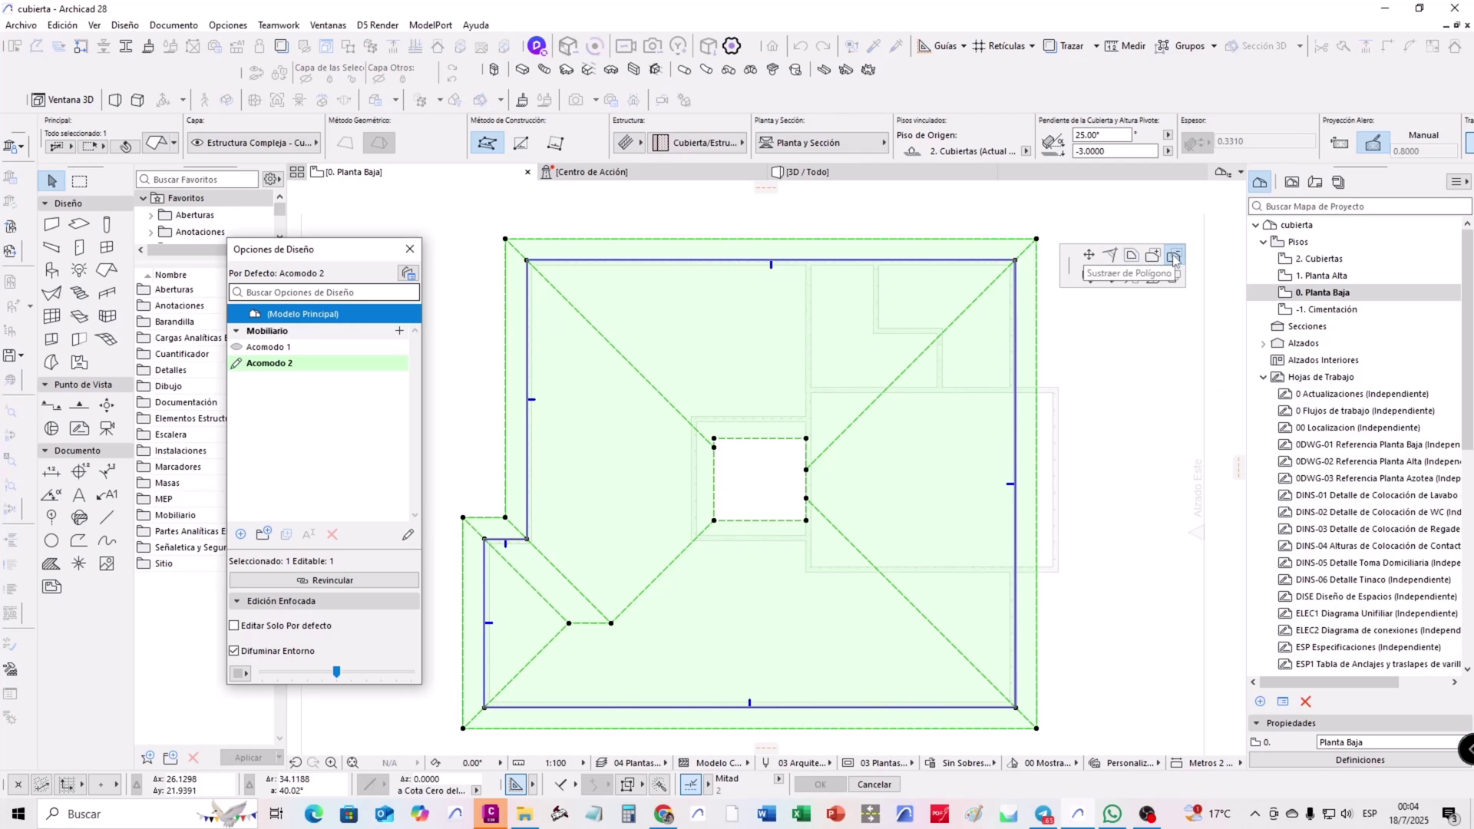
left_click(697, 421)
left_click(804, 422)
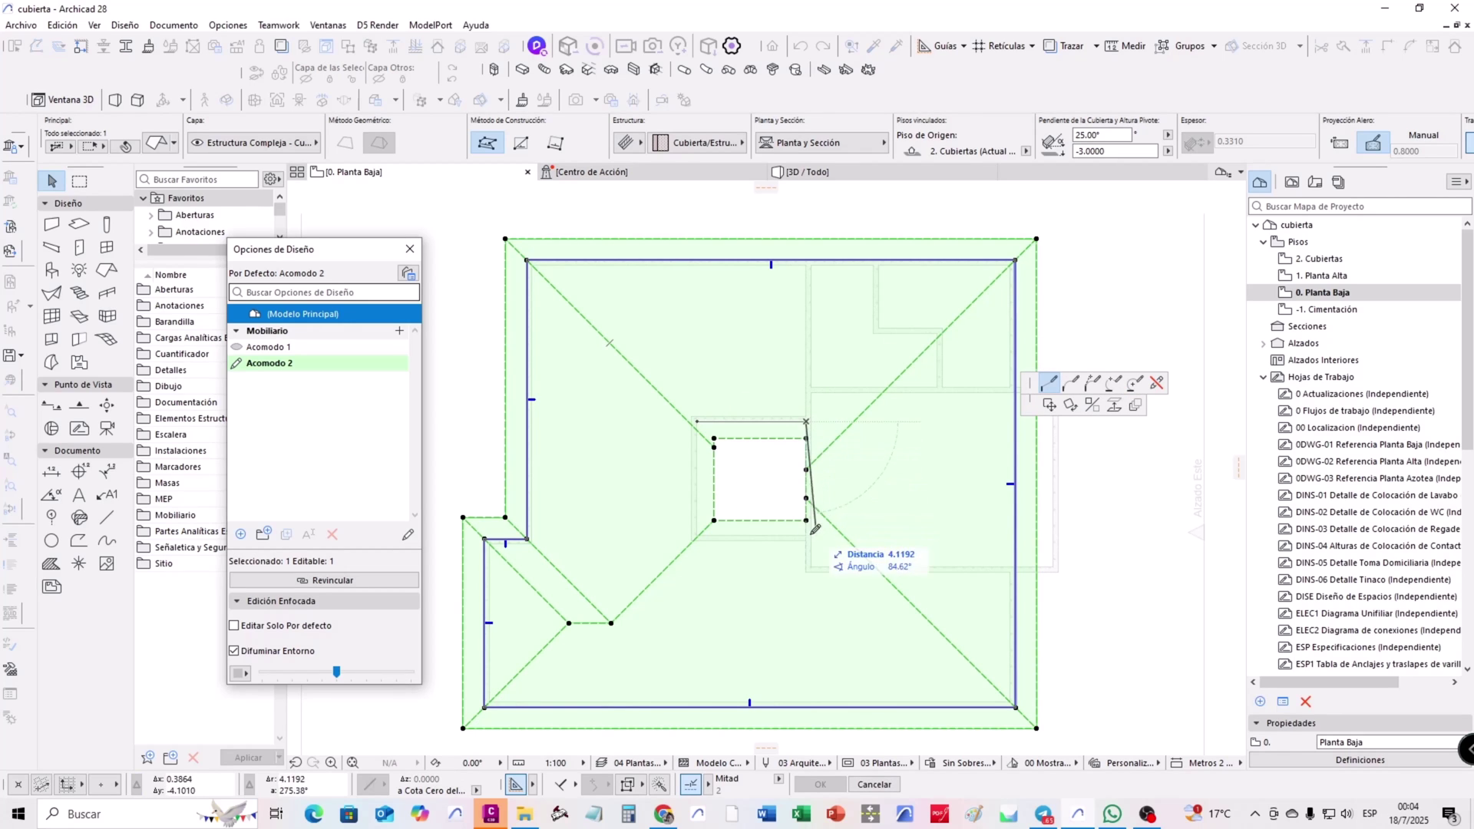
left_click(805, 535)
left_click(697, 536)
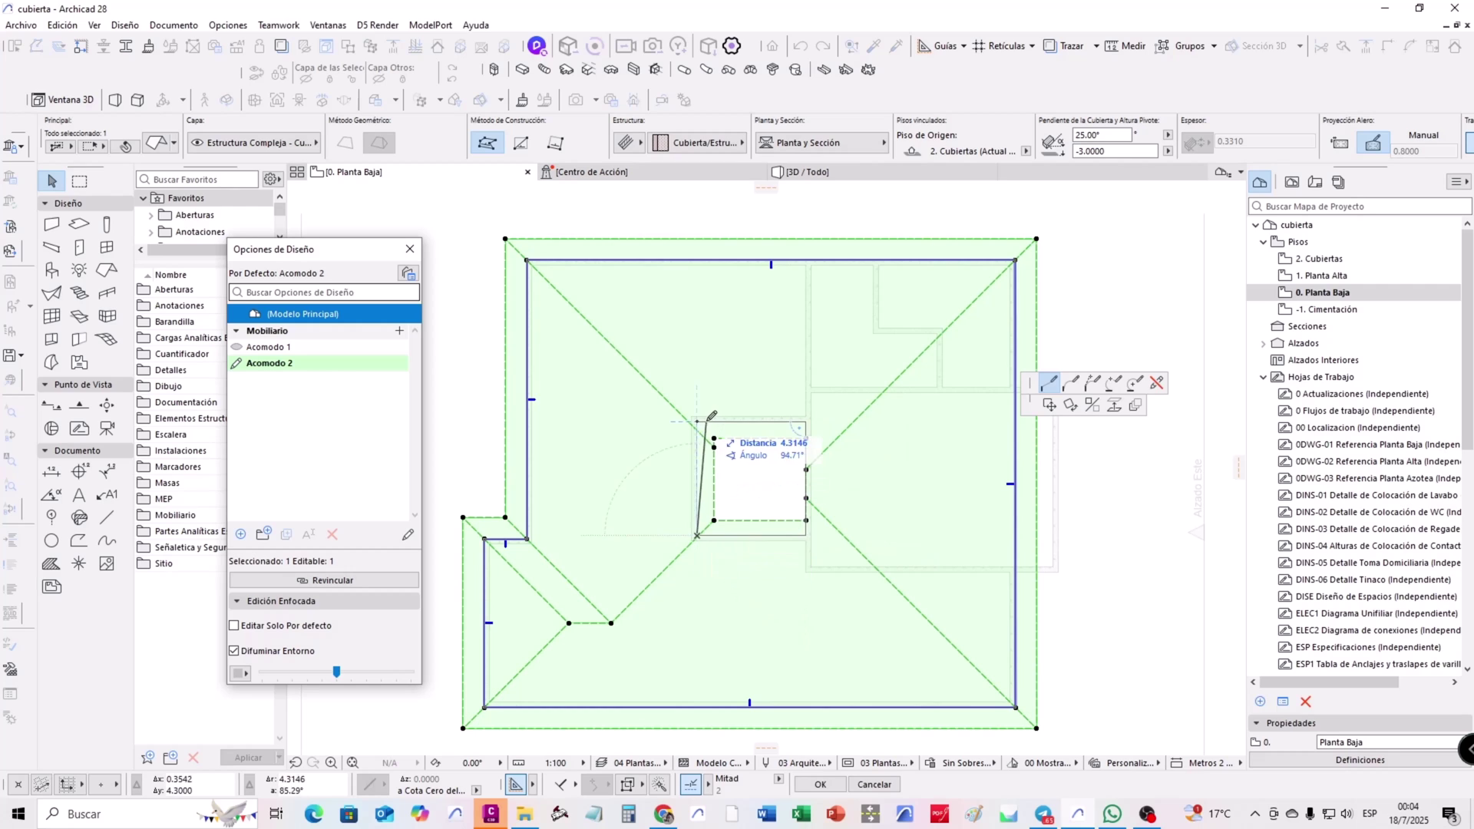
left_click(697, 421)
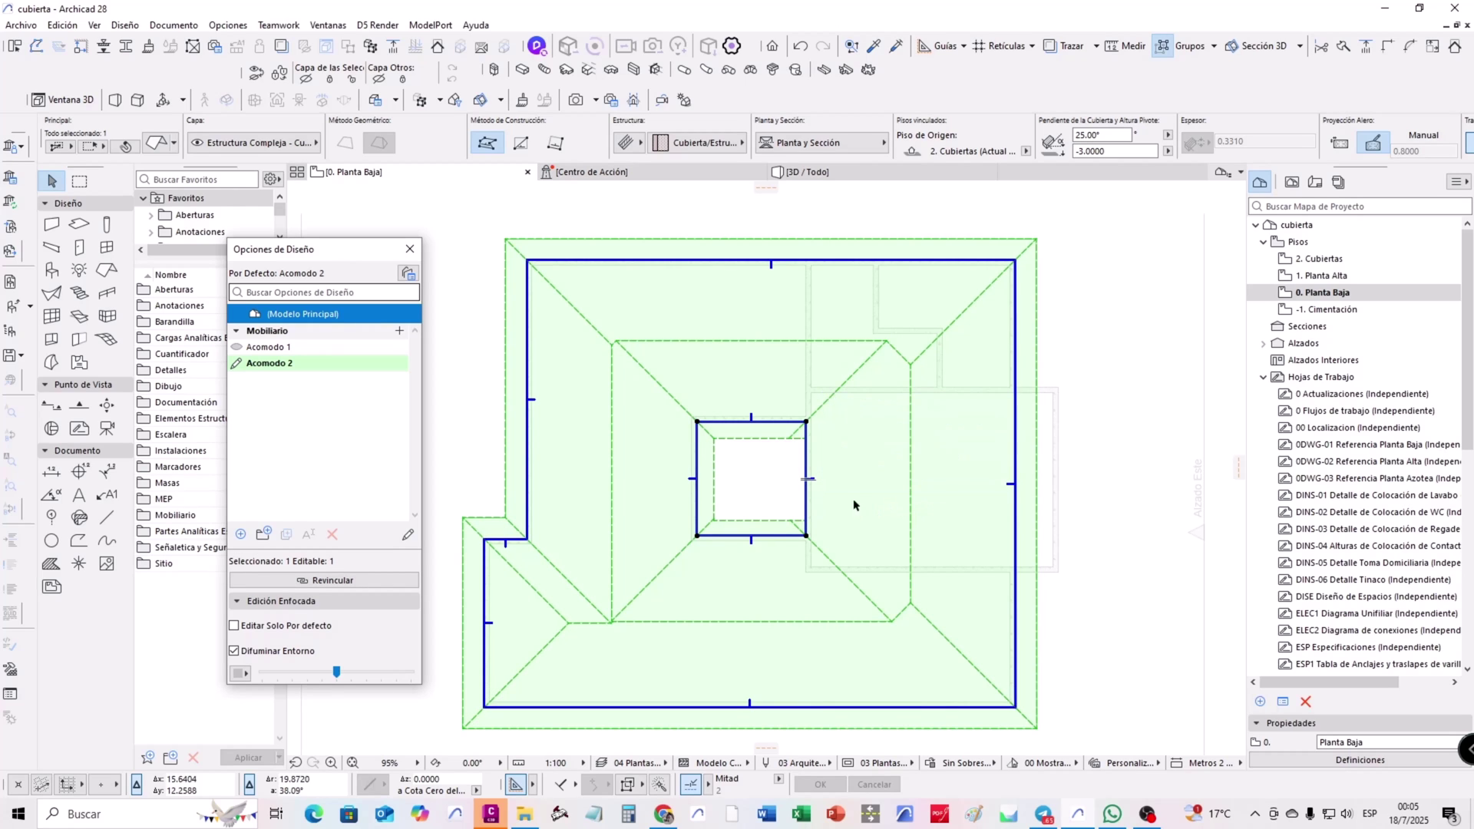
Give the roof plane at the opening's edge a custom near-vertical slope of 89.9°
left_click(804, 505)
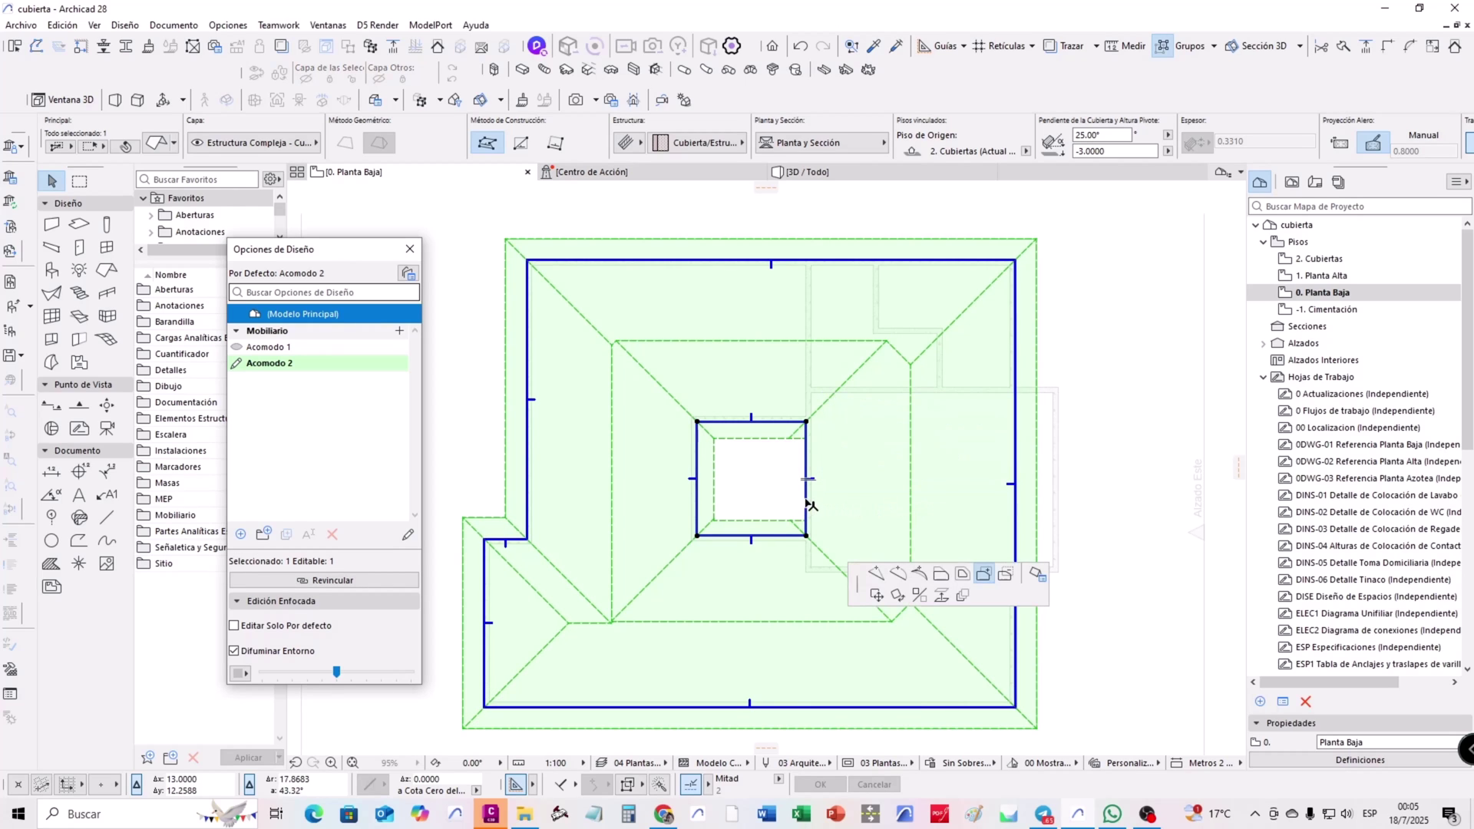
left_click(1007, 576)
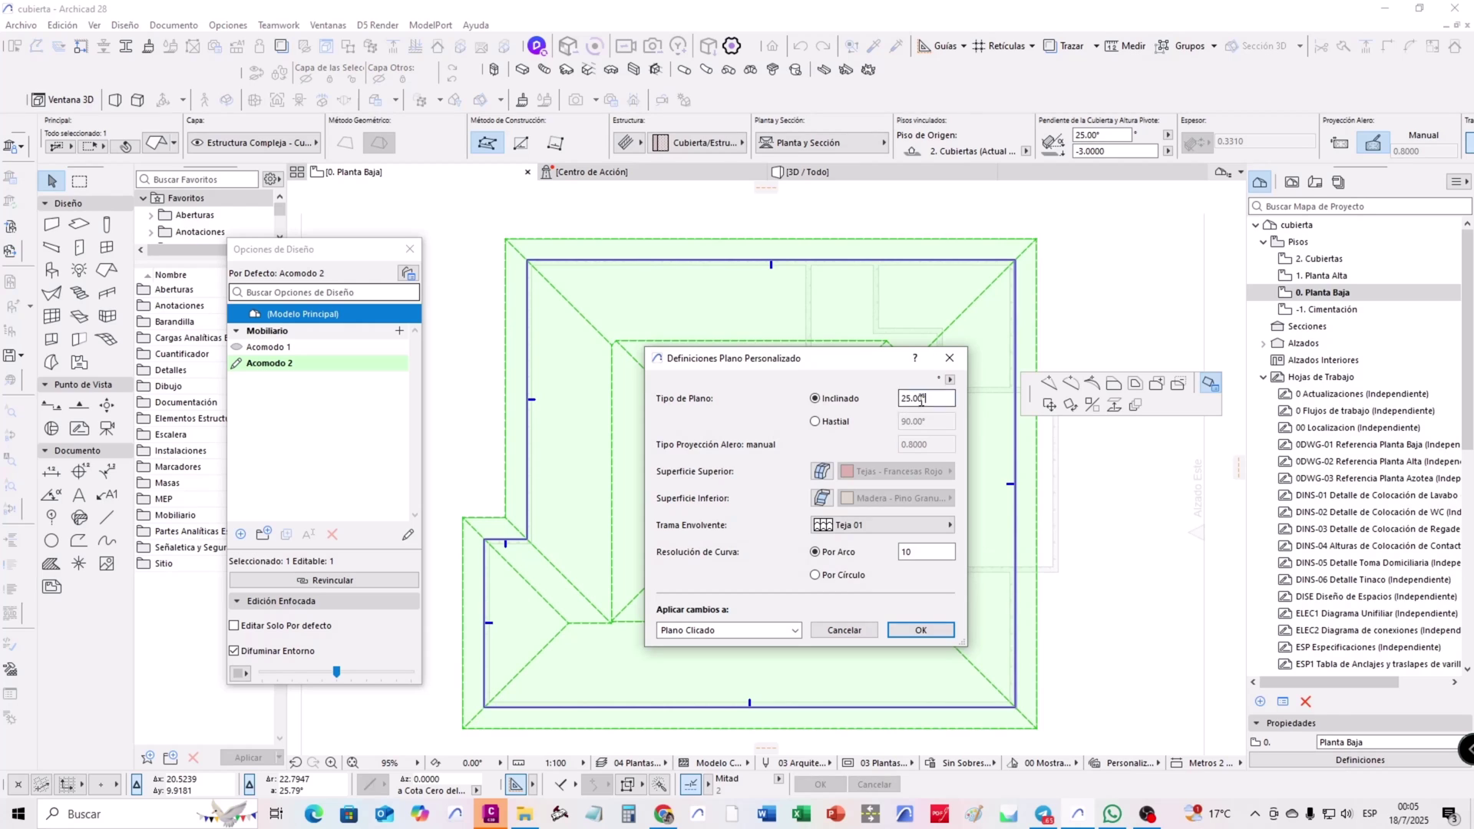
double_click(921, 399)
type("89")
type("9")
key("Return")
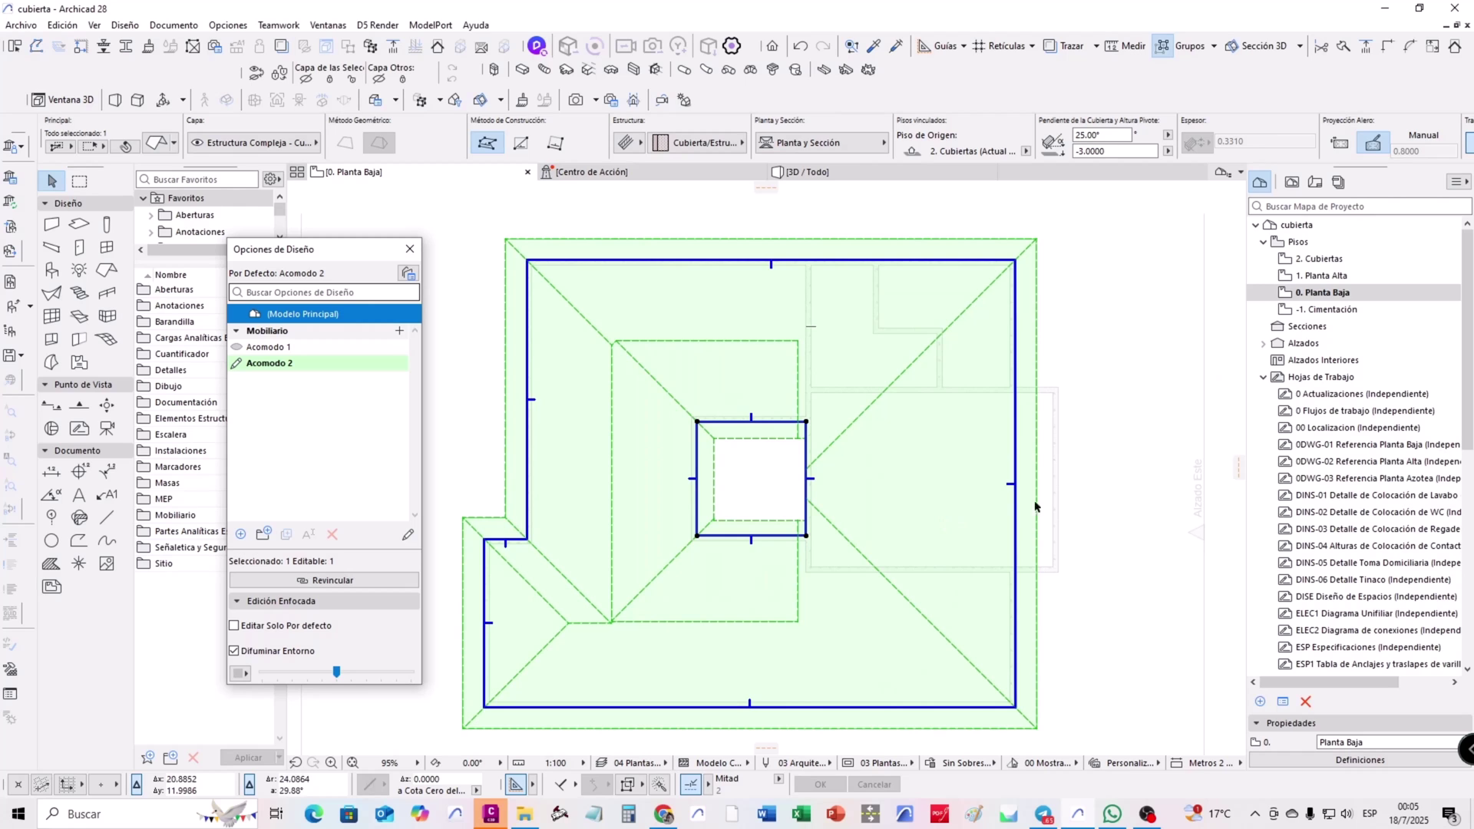
Select the roof's right edge, then cancel an accidental roof move
scroll(943, 400, "down", 2)
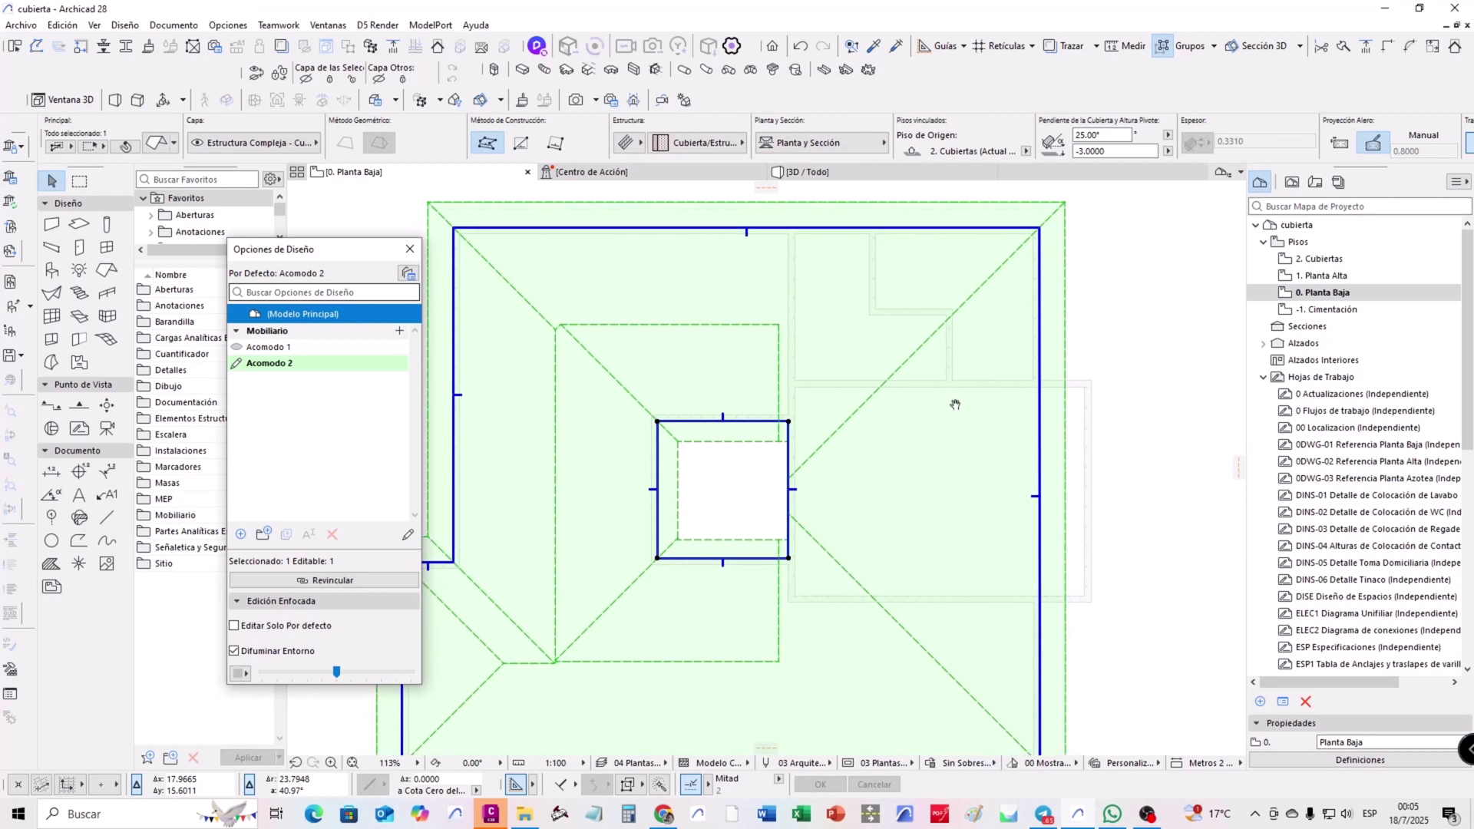
scroll(951, 401, "left", 2)
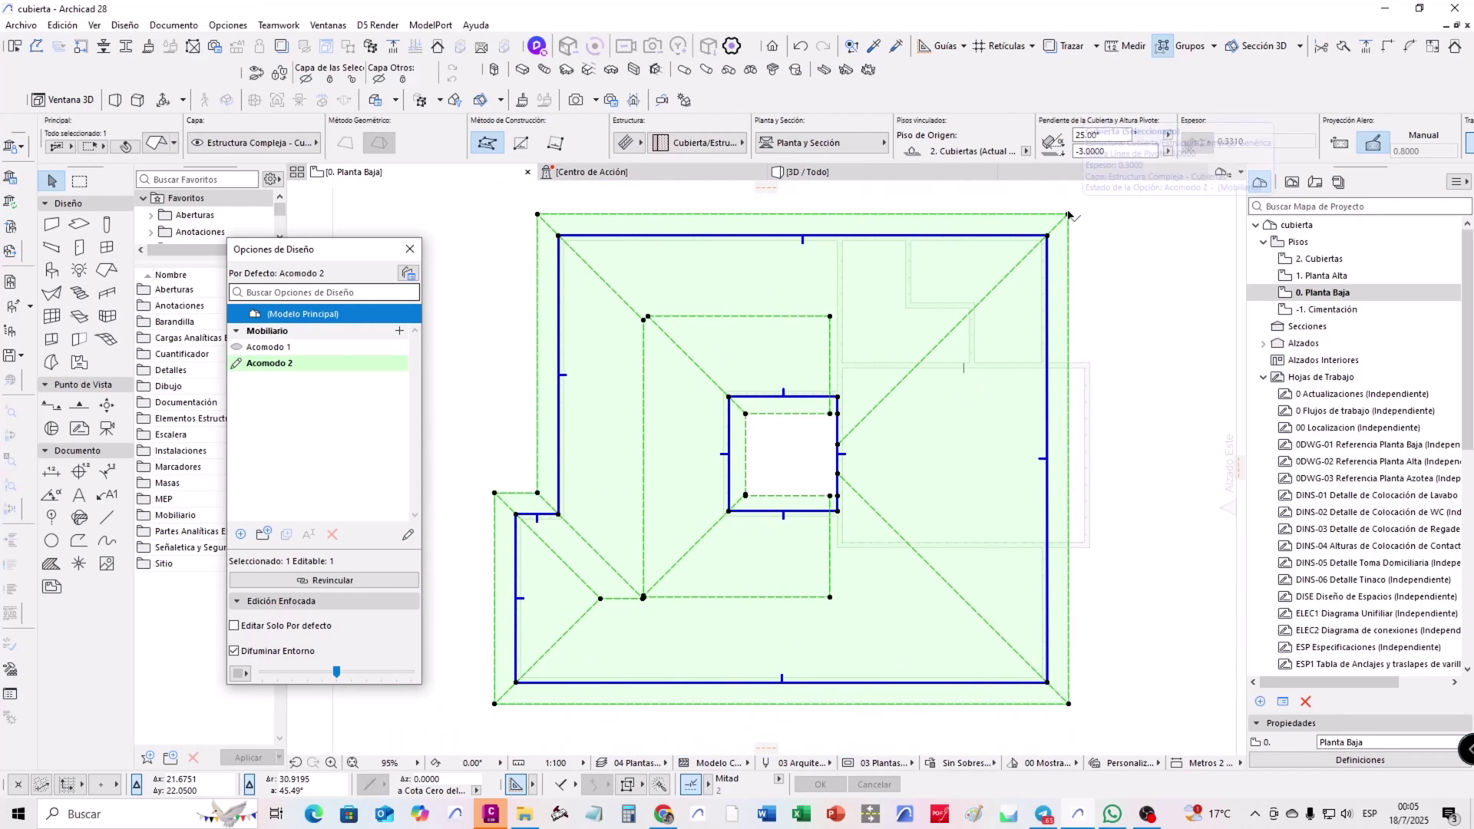
left_click(1047, 361)
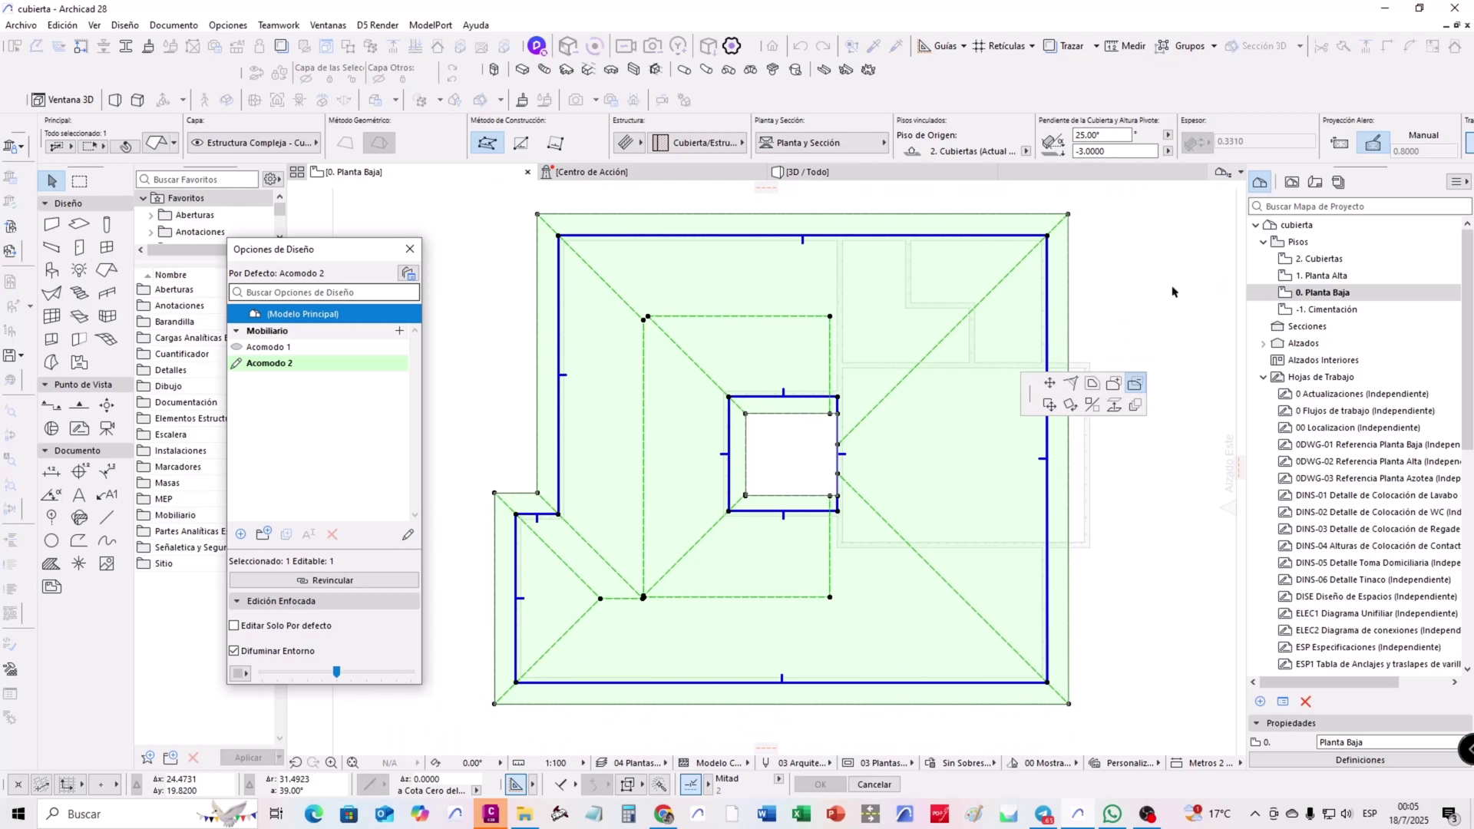
scroll(857, 342, "up", 2)
middle_click_drag(854, 343, 857, 367)
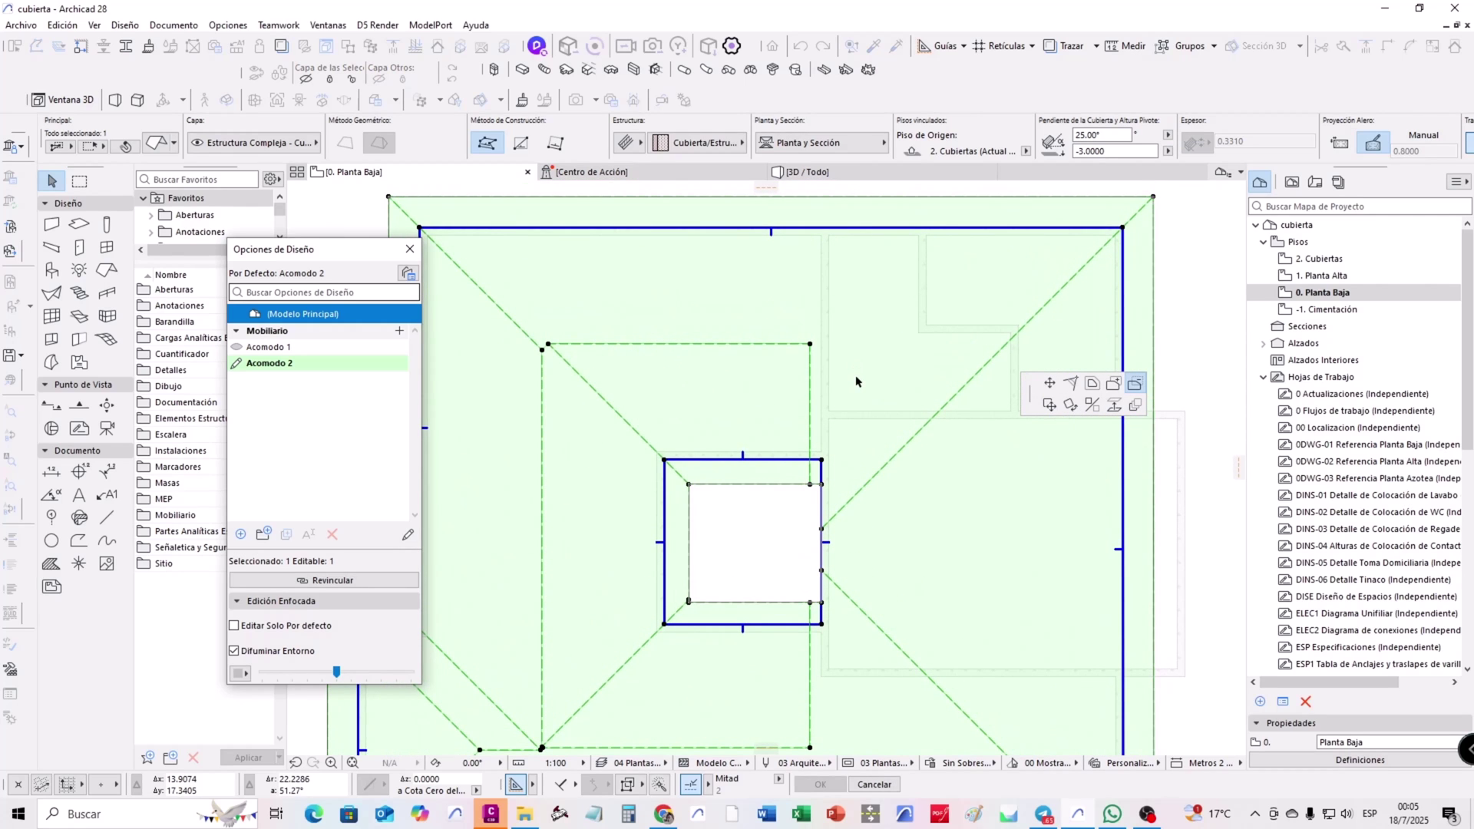
left_click(811, 394)
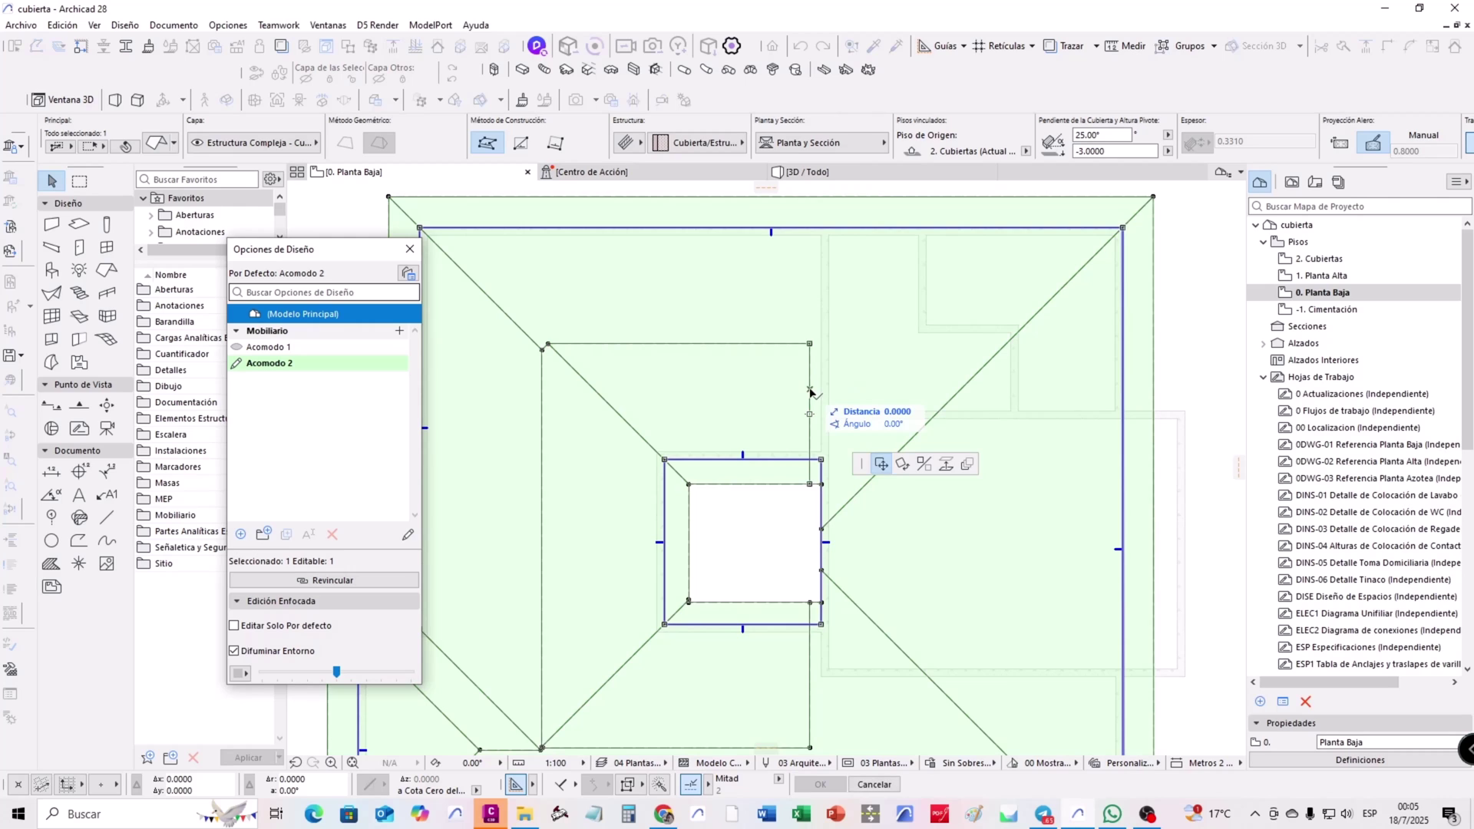
key("Escape")
Subtract a stepped polygon from the roof's top-right corner to cut the notch
left_click(1153, 199)
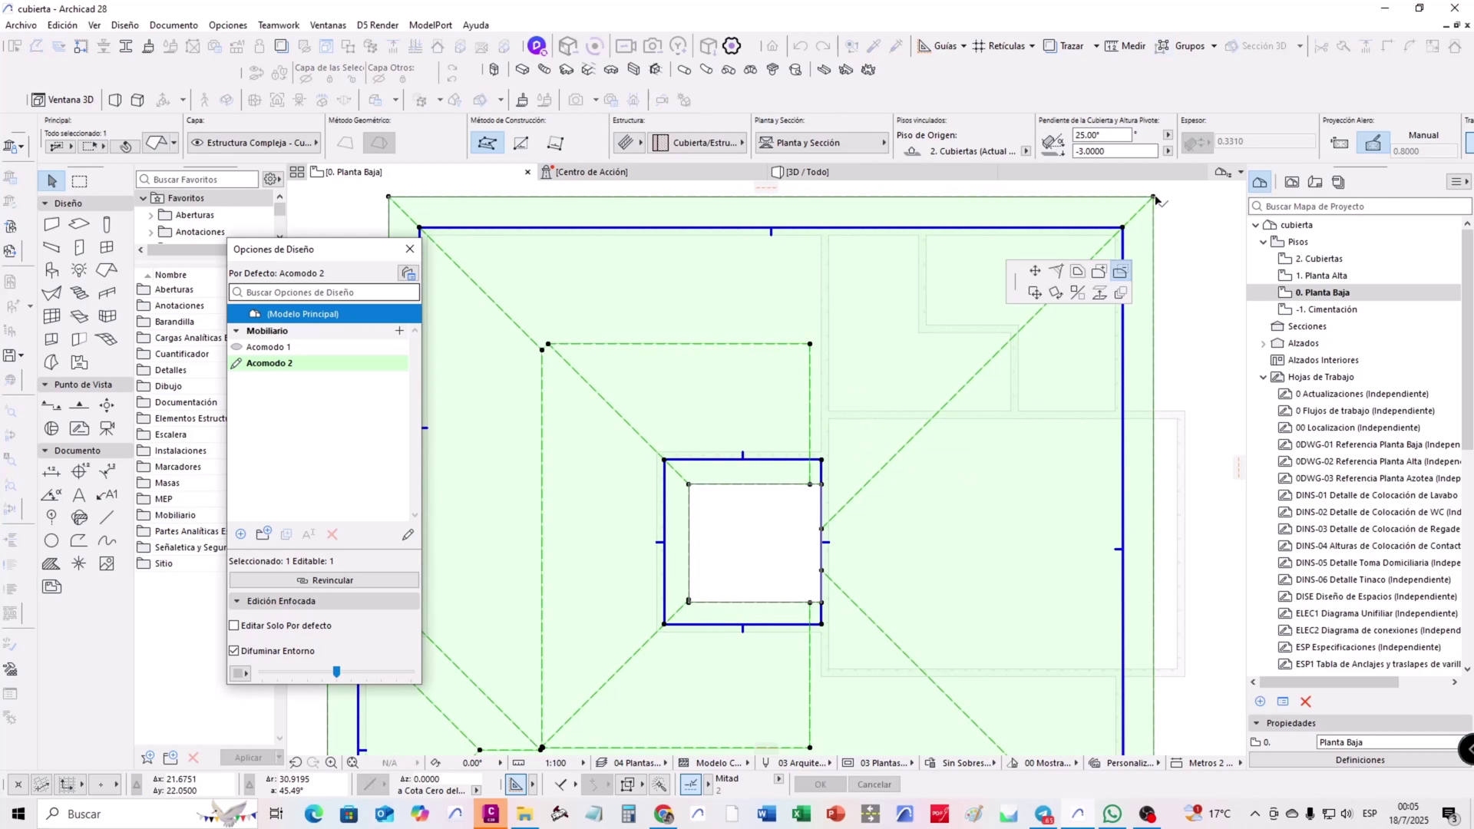
left_click(822, 228)
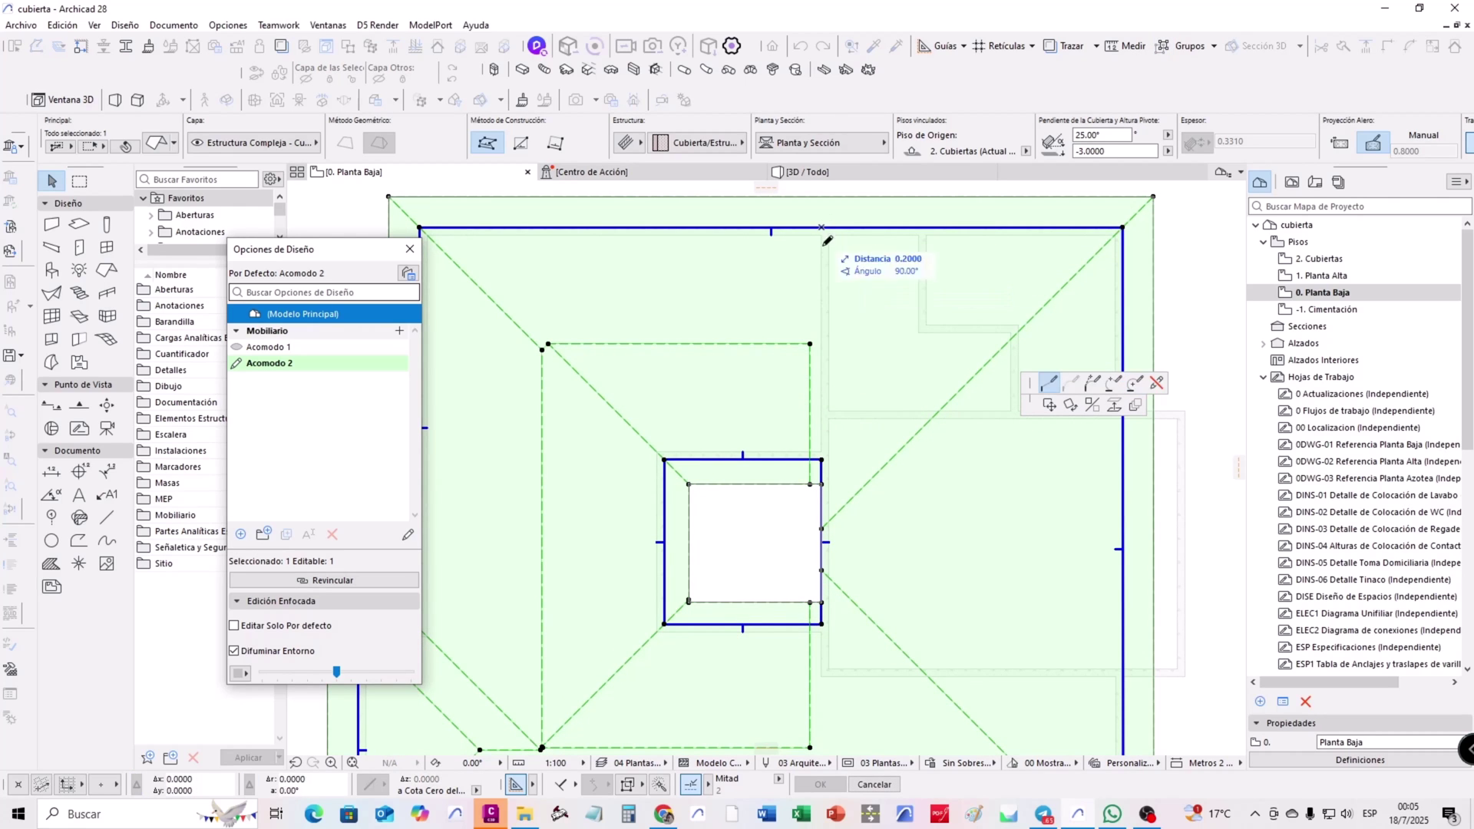
left_click(821, 675)
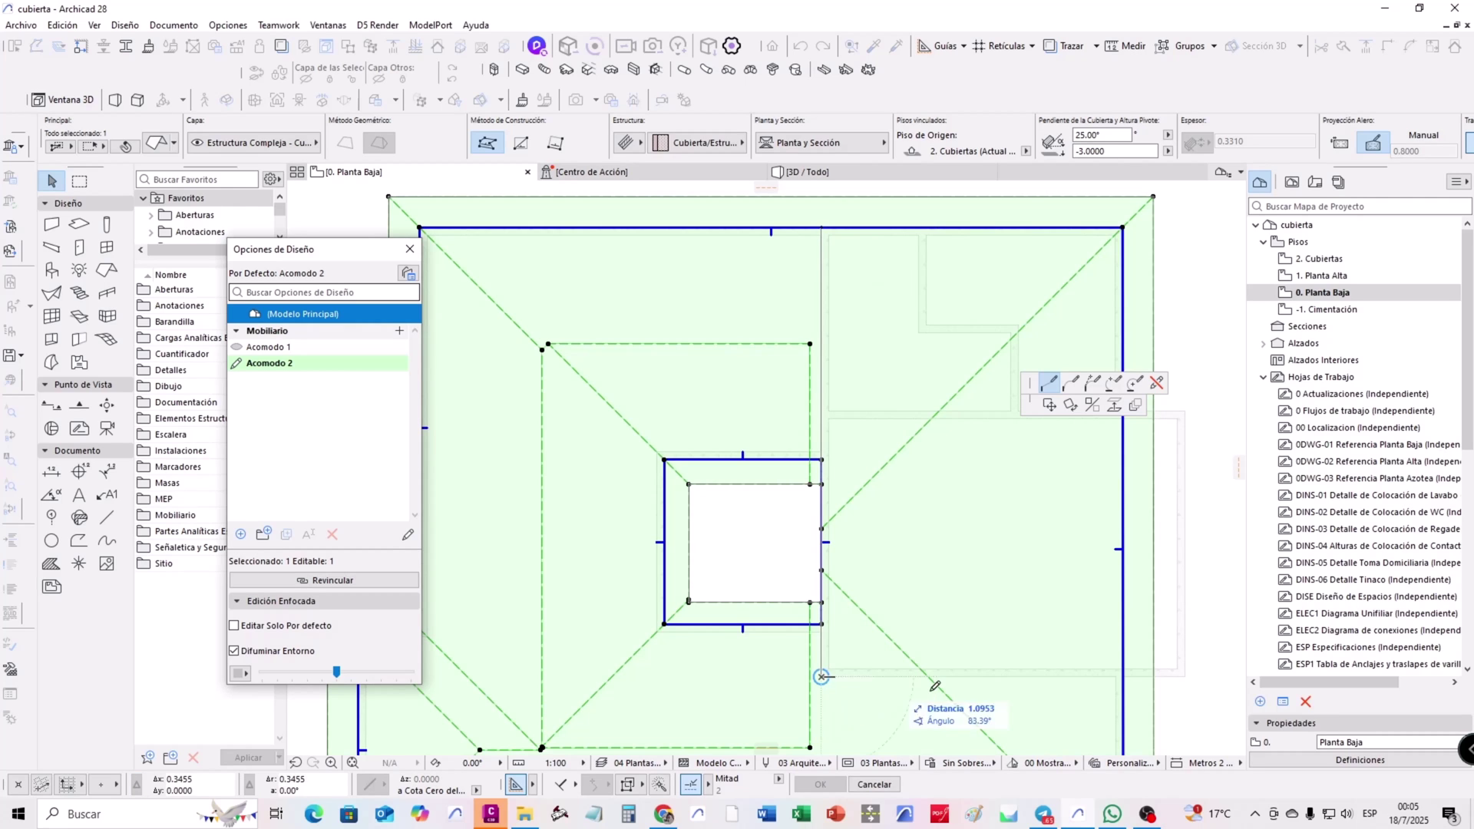
left_click(1184, 676)
left_click(1184, 411)
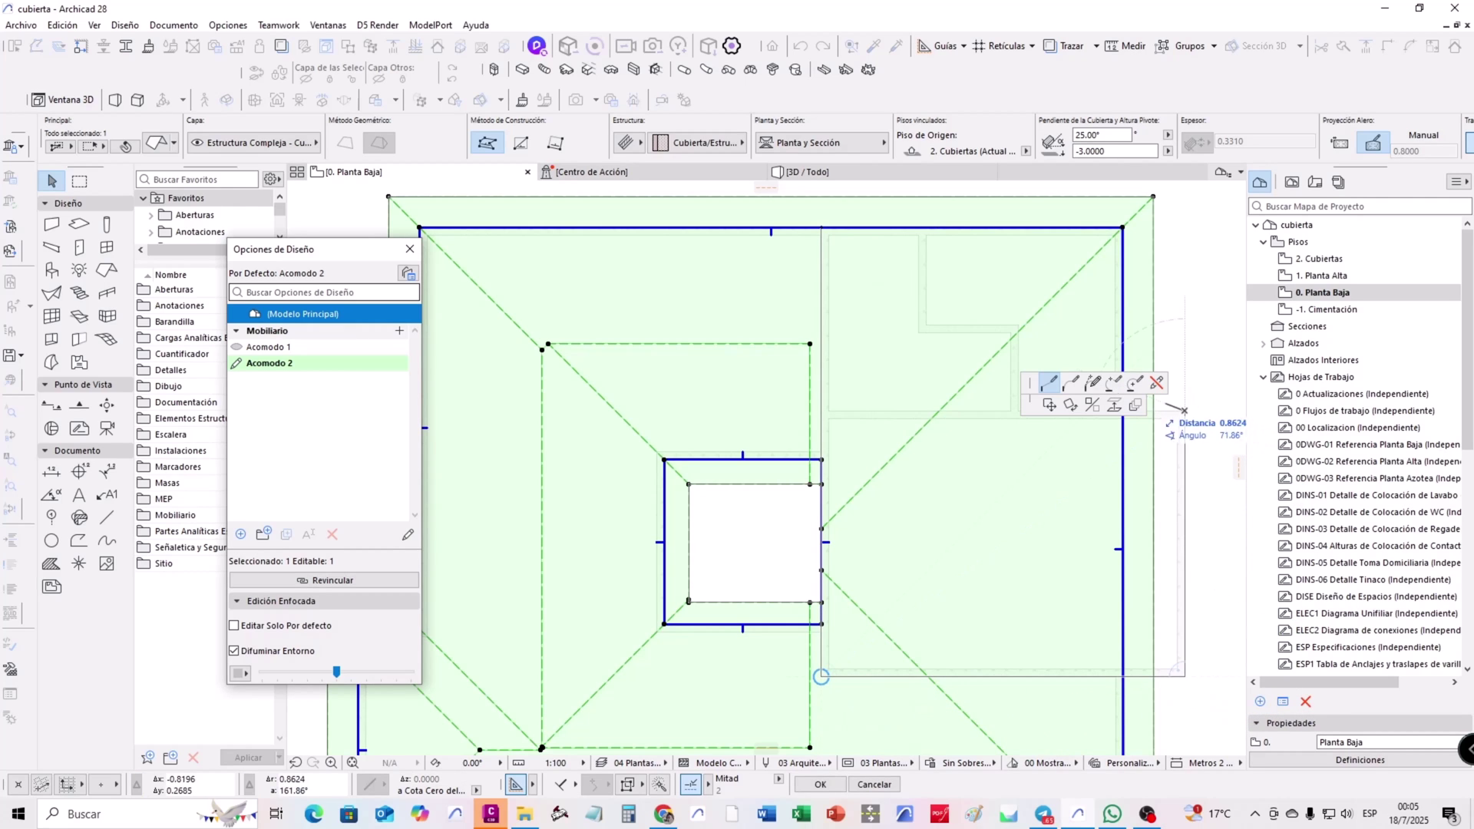
middle_click_drag(932, 371, 822, 445)
left_click(907, 484)
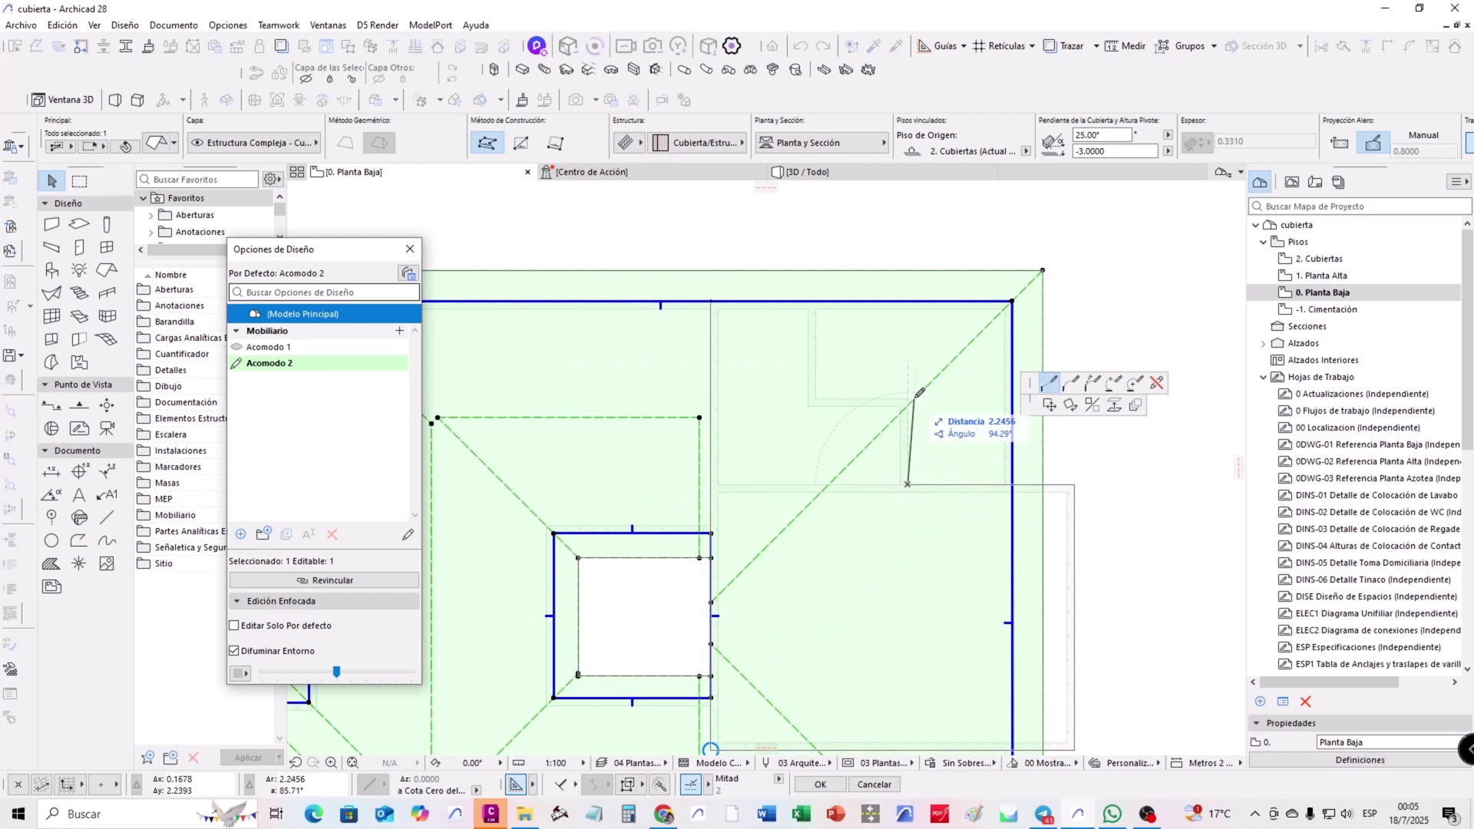
left_click(907, 398)
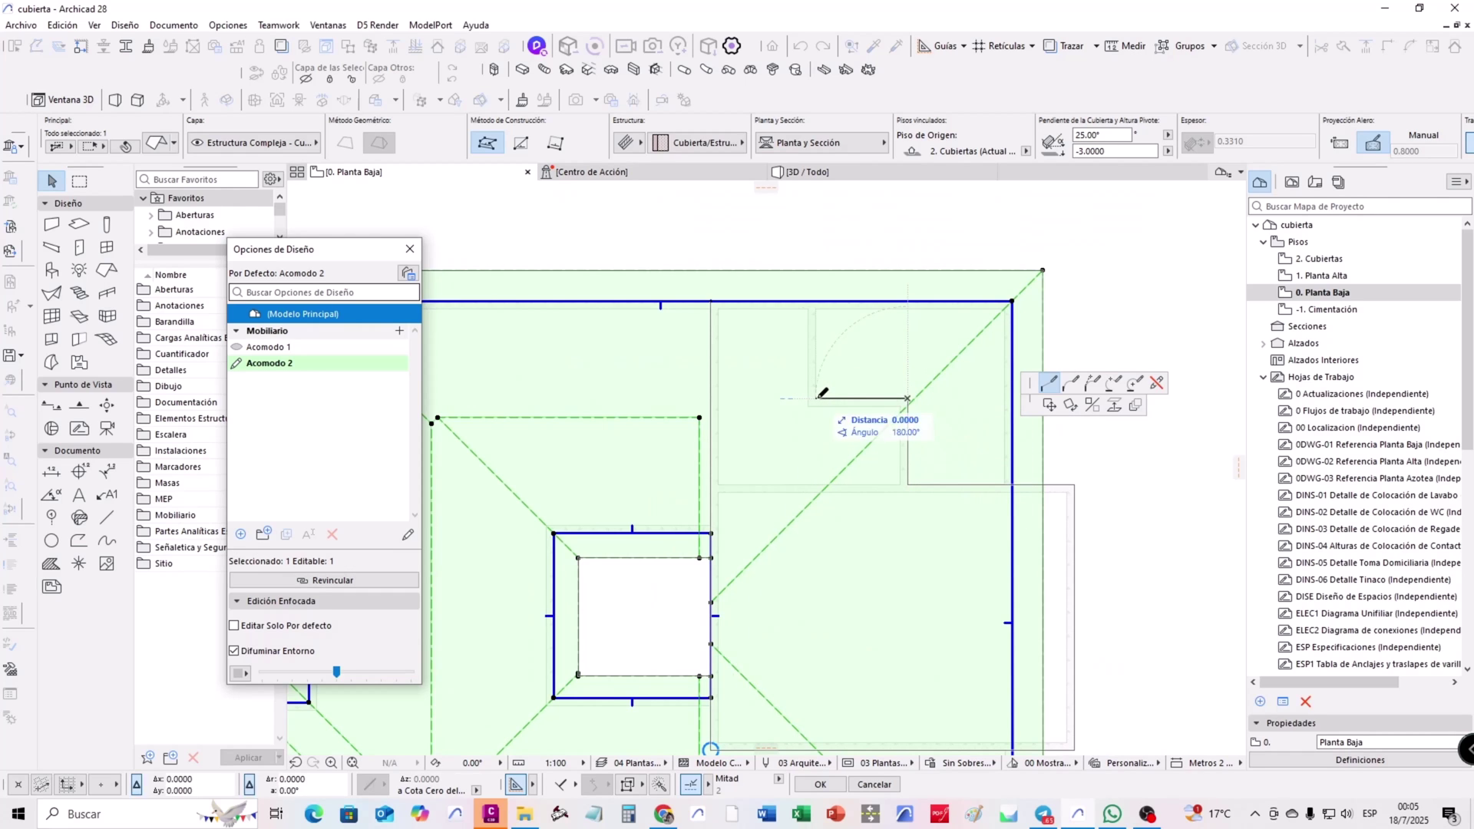
left_click(716, 297)
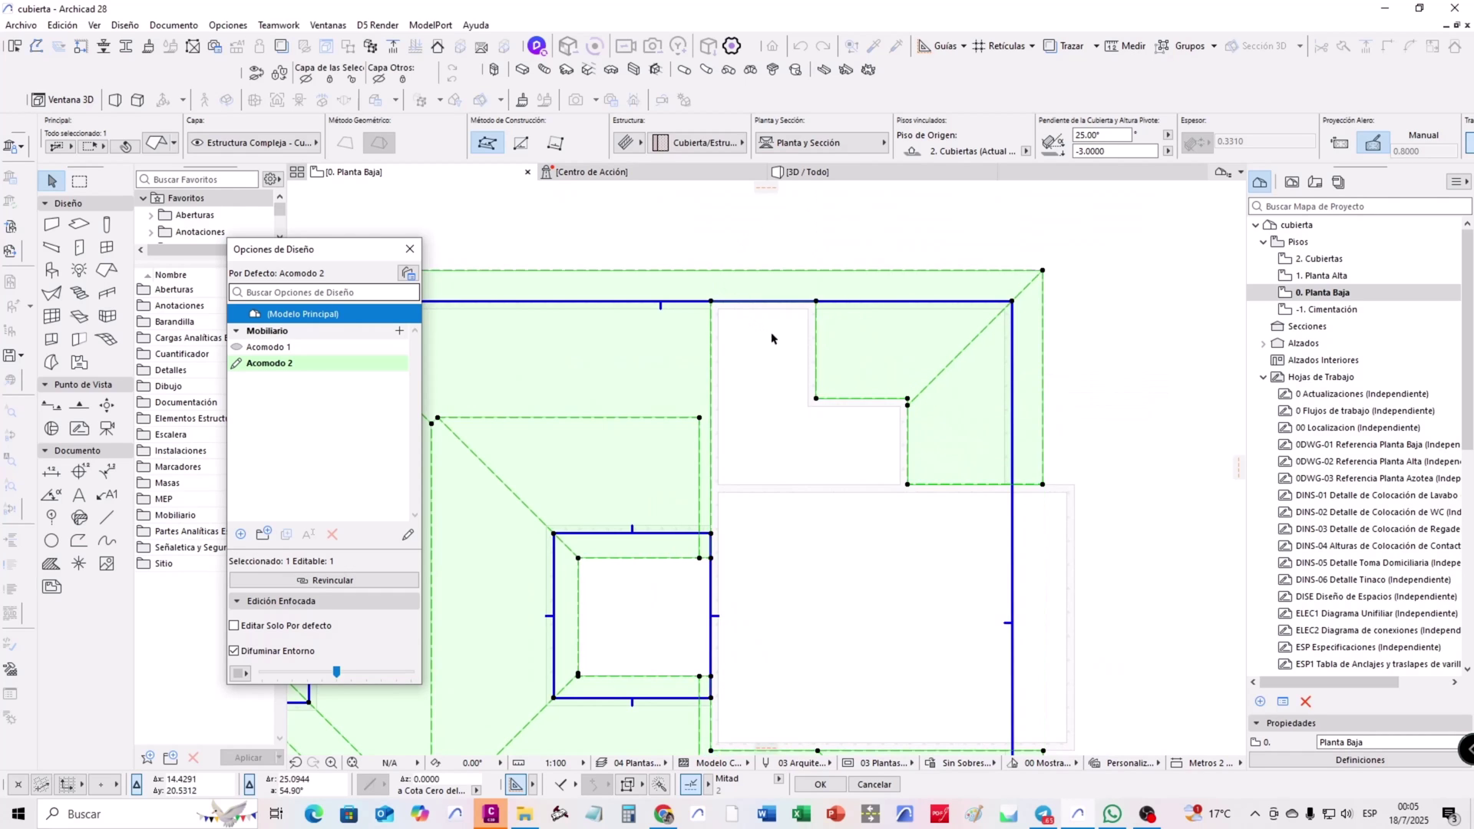
scroll(850, 534, "down", 5)
scroll(850, 534, "up", 2)
Offset the central opening's right roof edge outward by 0.4231
middle_click_drag(850, 534, 885, 531)
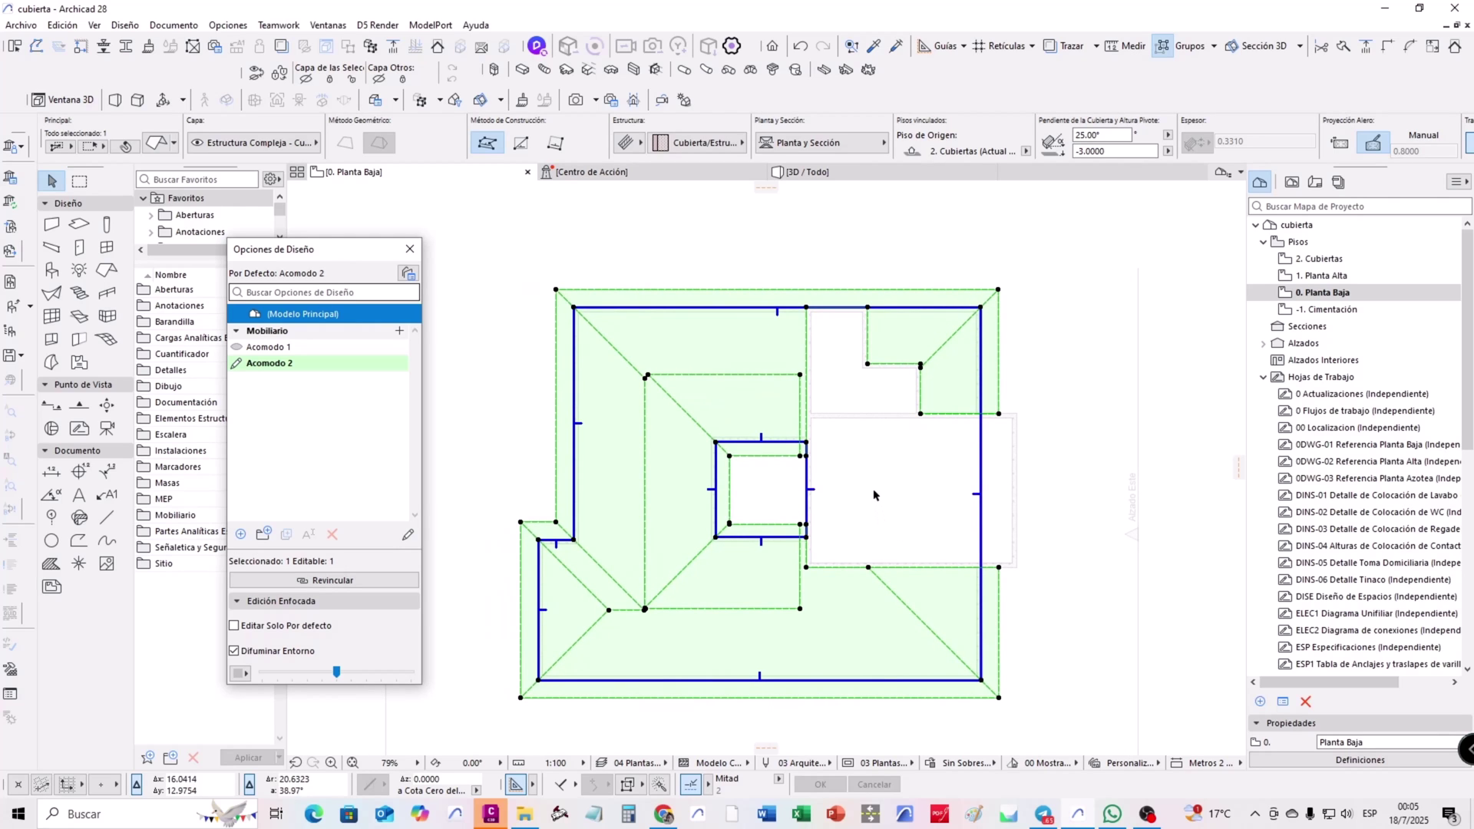
scroll(825, 384, "up", 2)
scroll(829, 400, "up", 2)
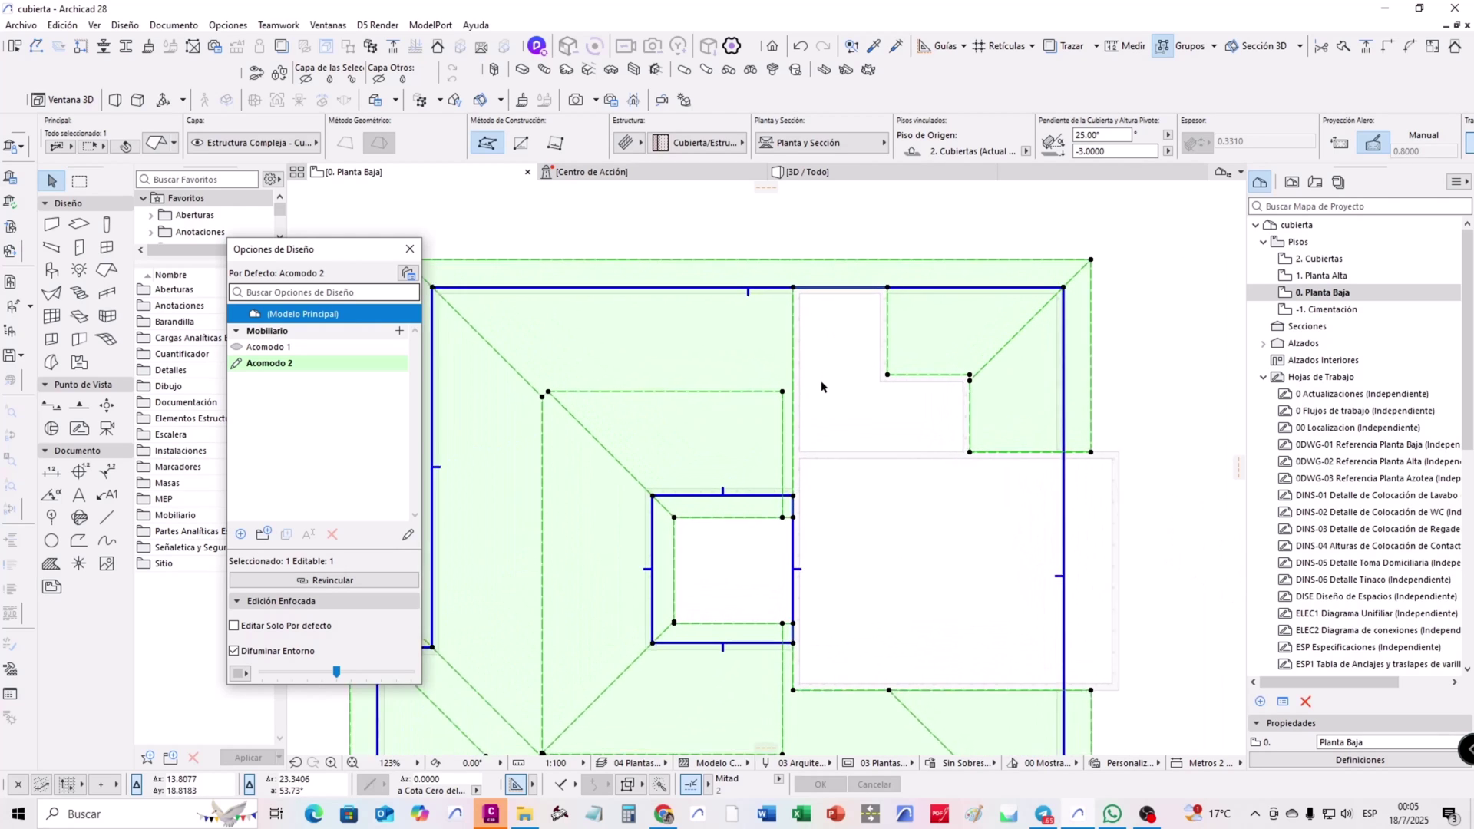
scroll(844, 461, "up", 1)
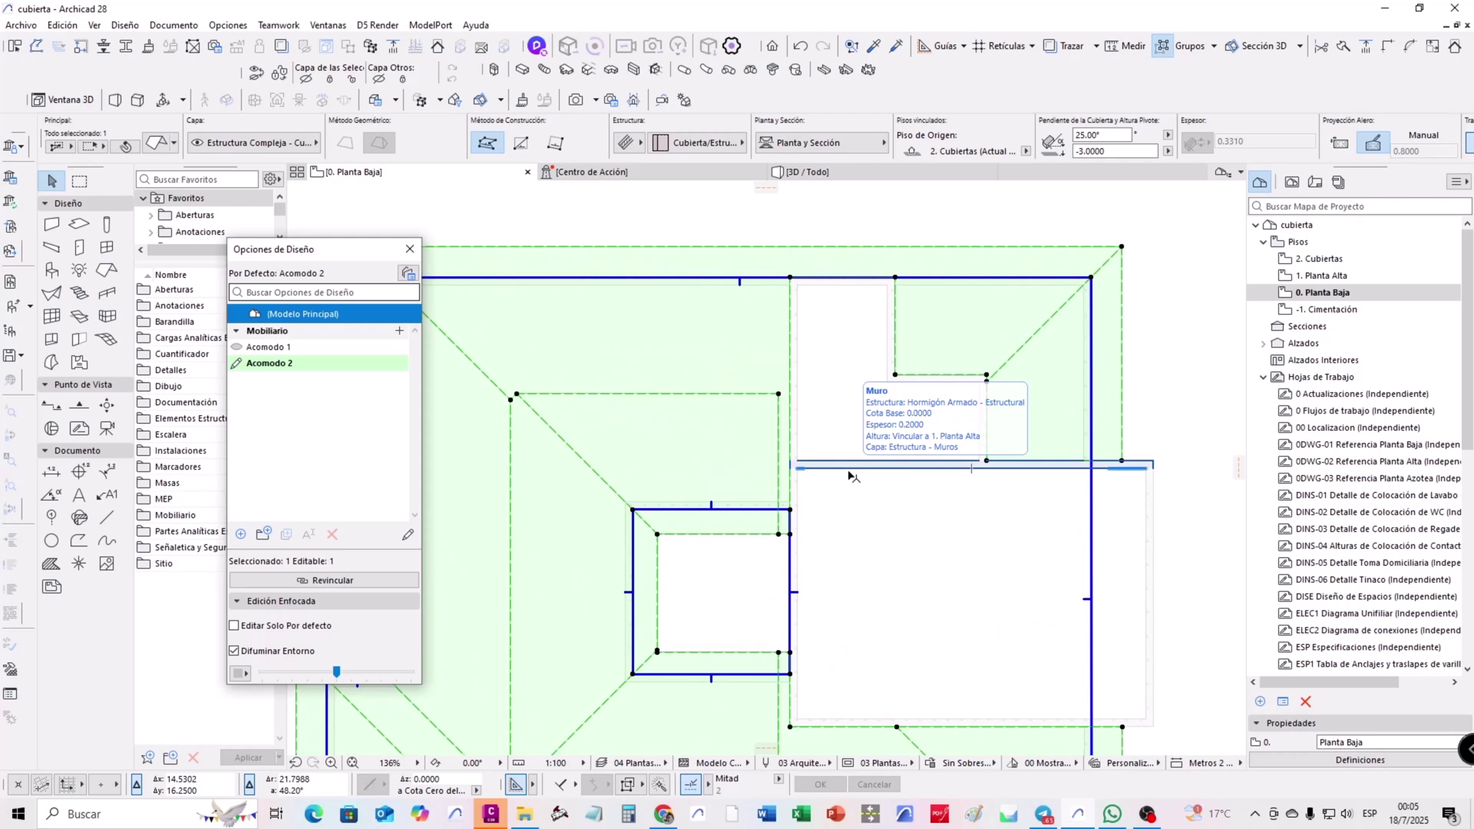
scroll(817, 551, "up", 1)
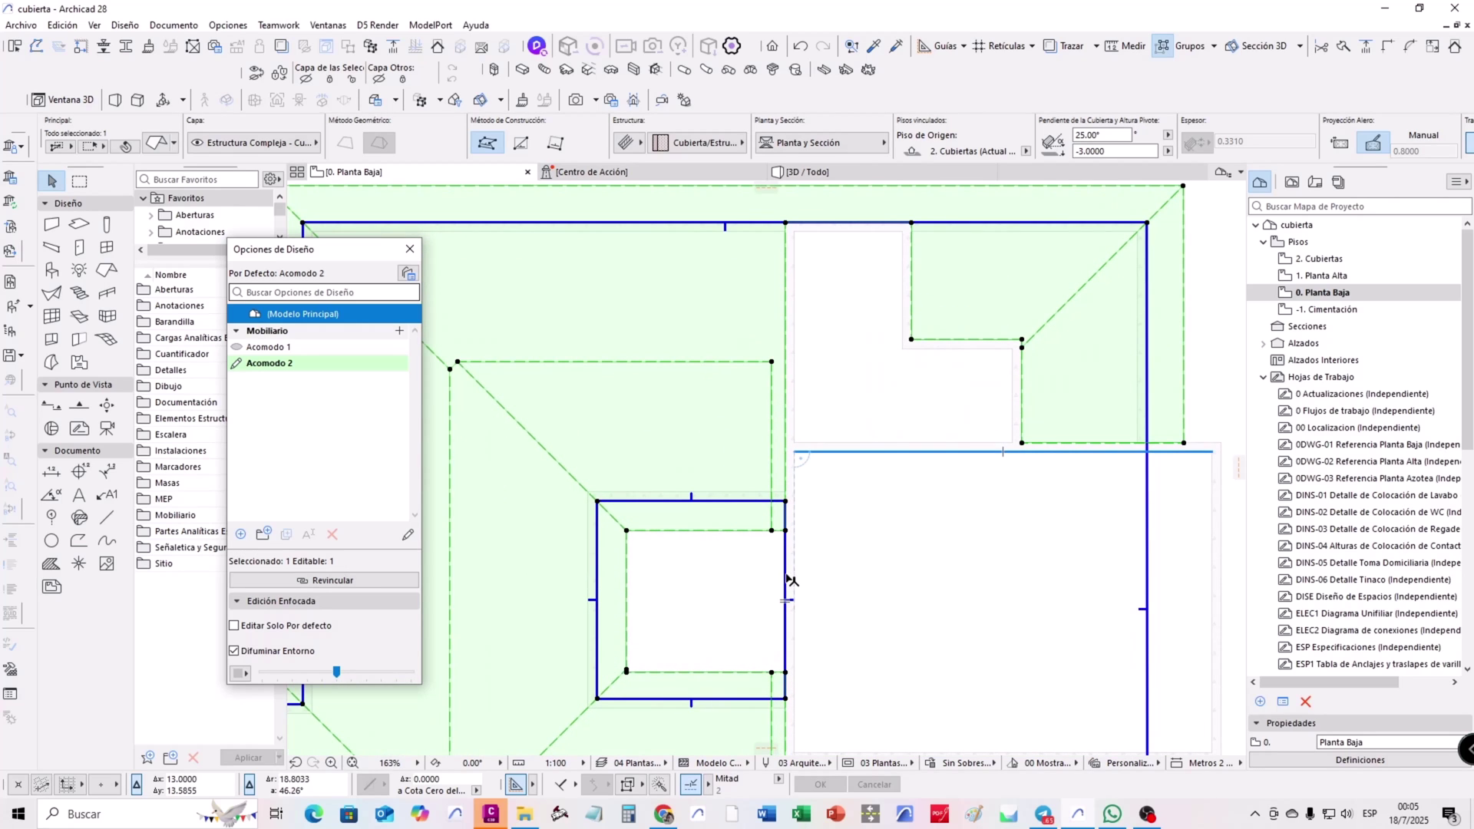
left_click(786, 581)
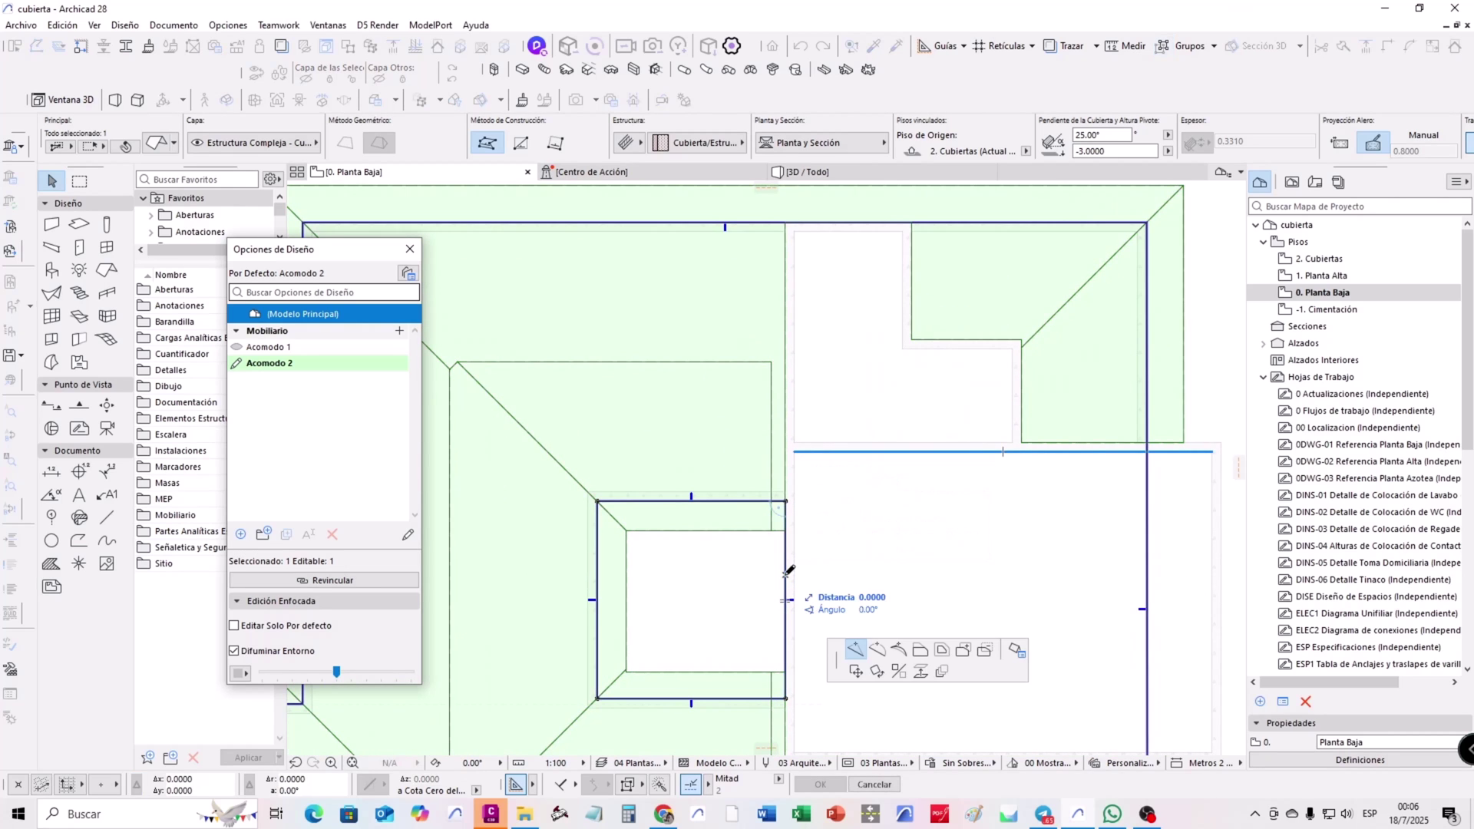
left_click(921, 652)
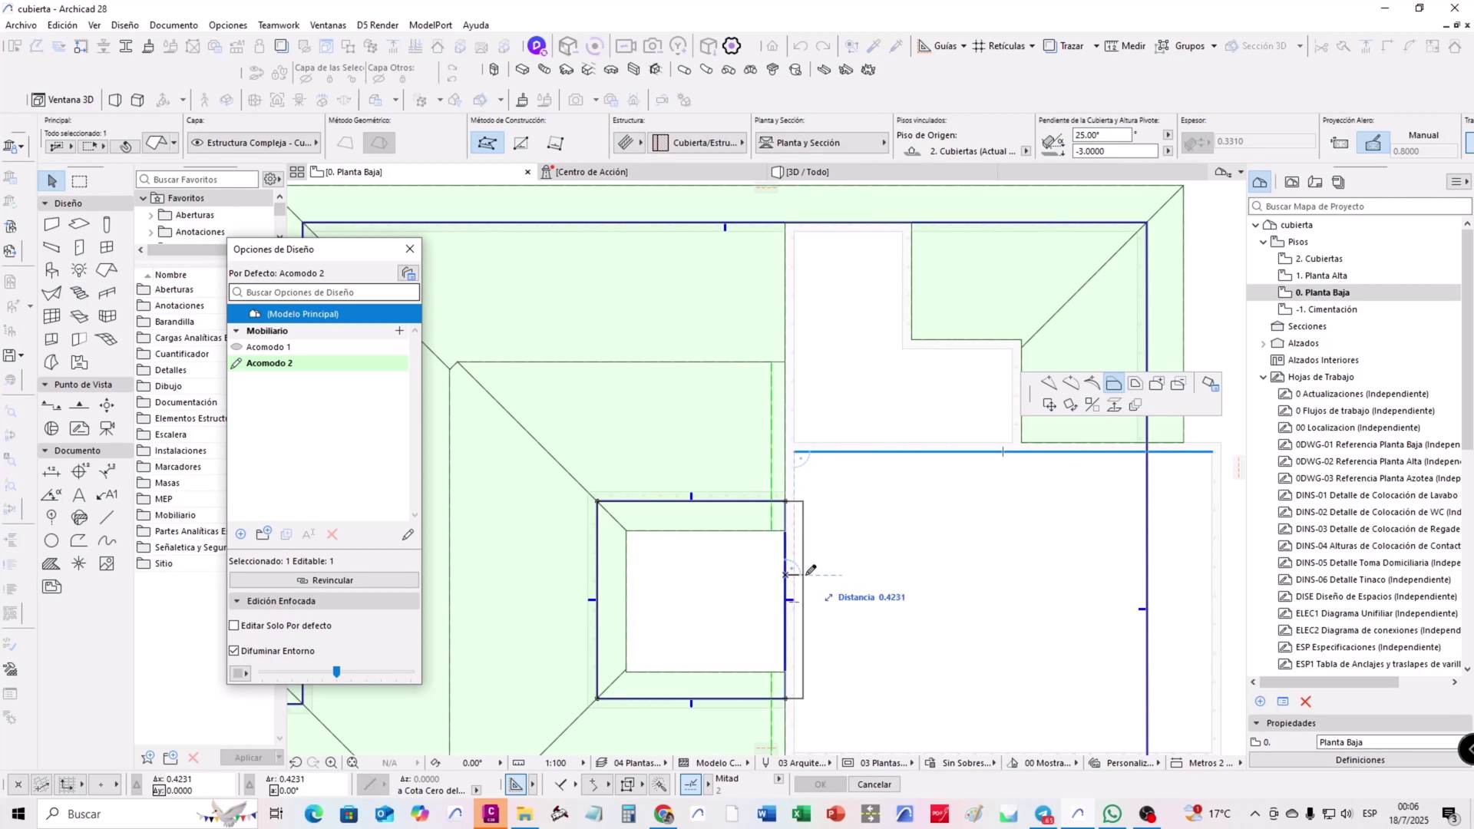
left_click(810, 573)
scroll(887, 539, "down", 3)
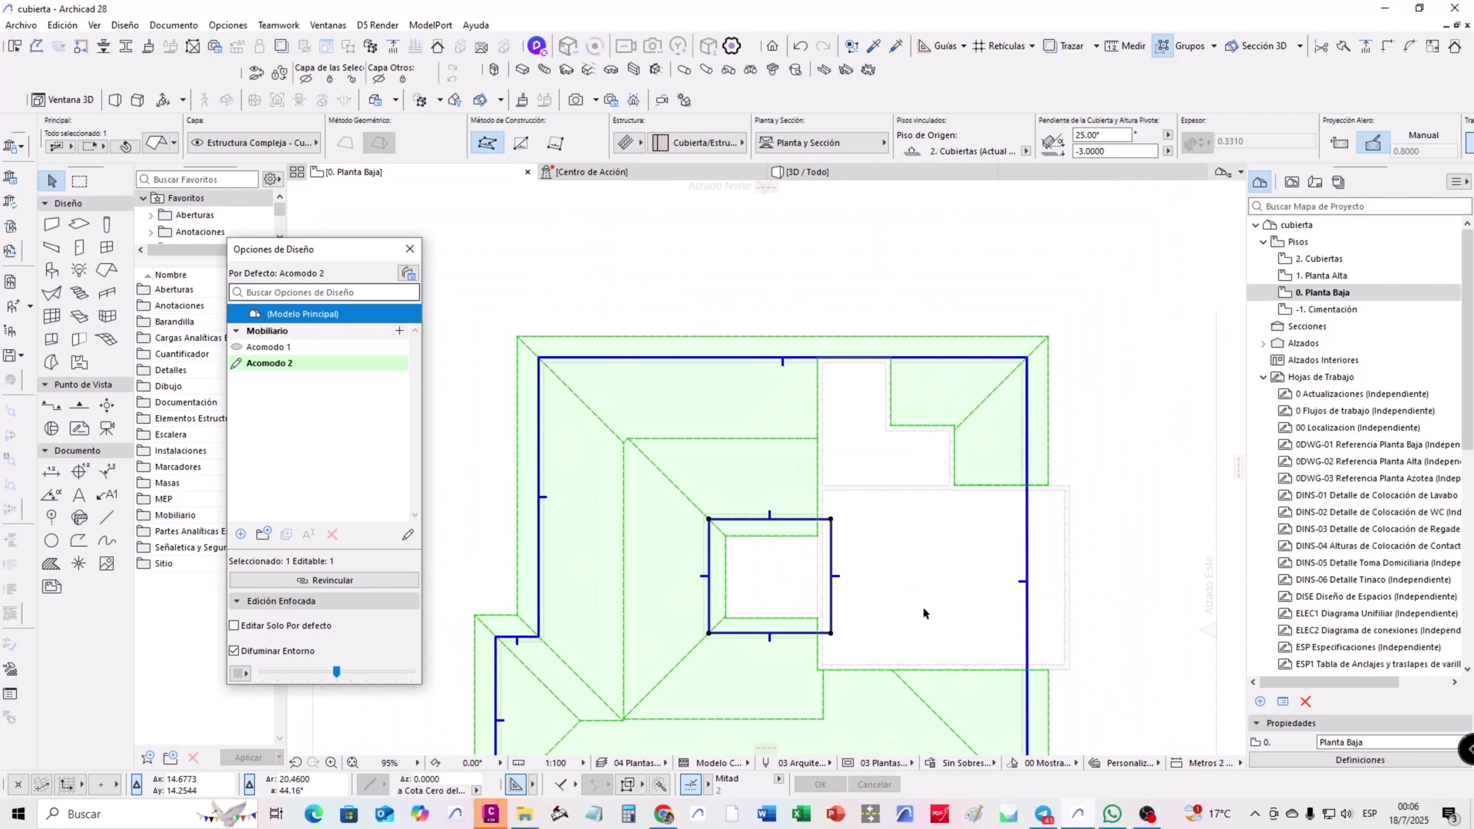
Deselect the roof and apply Opcion B in the Design Options Manager
left_click(882, 552)
mouse_move(862, 545)
middle_mouse_down()
mouse_move(1002, 528)
mouse_move(927, 519)
middle_mouse_up()
scroll(975, 541, "down", 1)
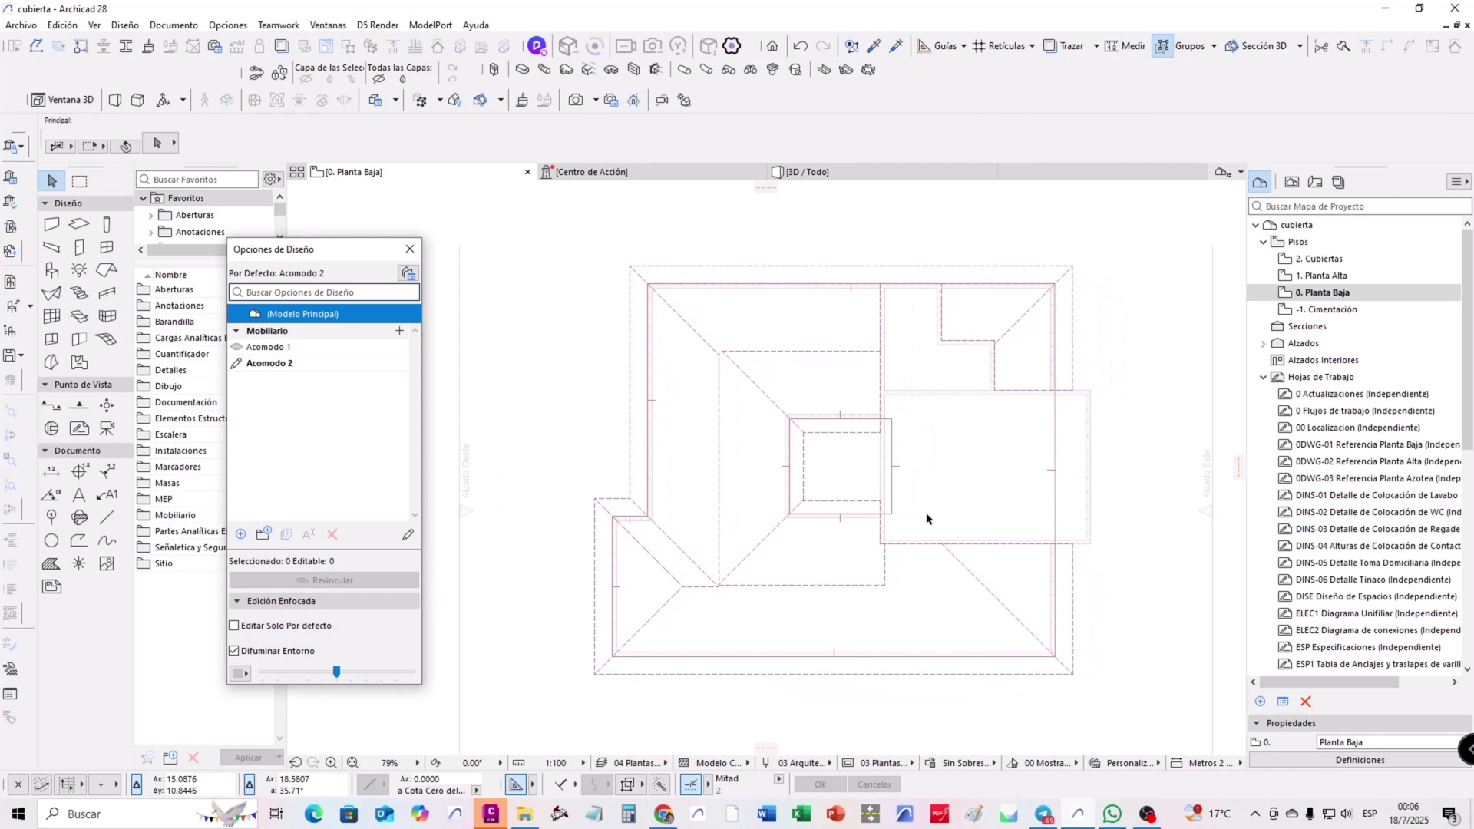
left_click(1010, 676)
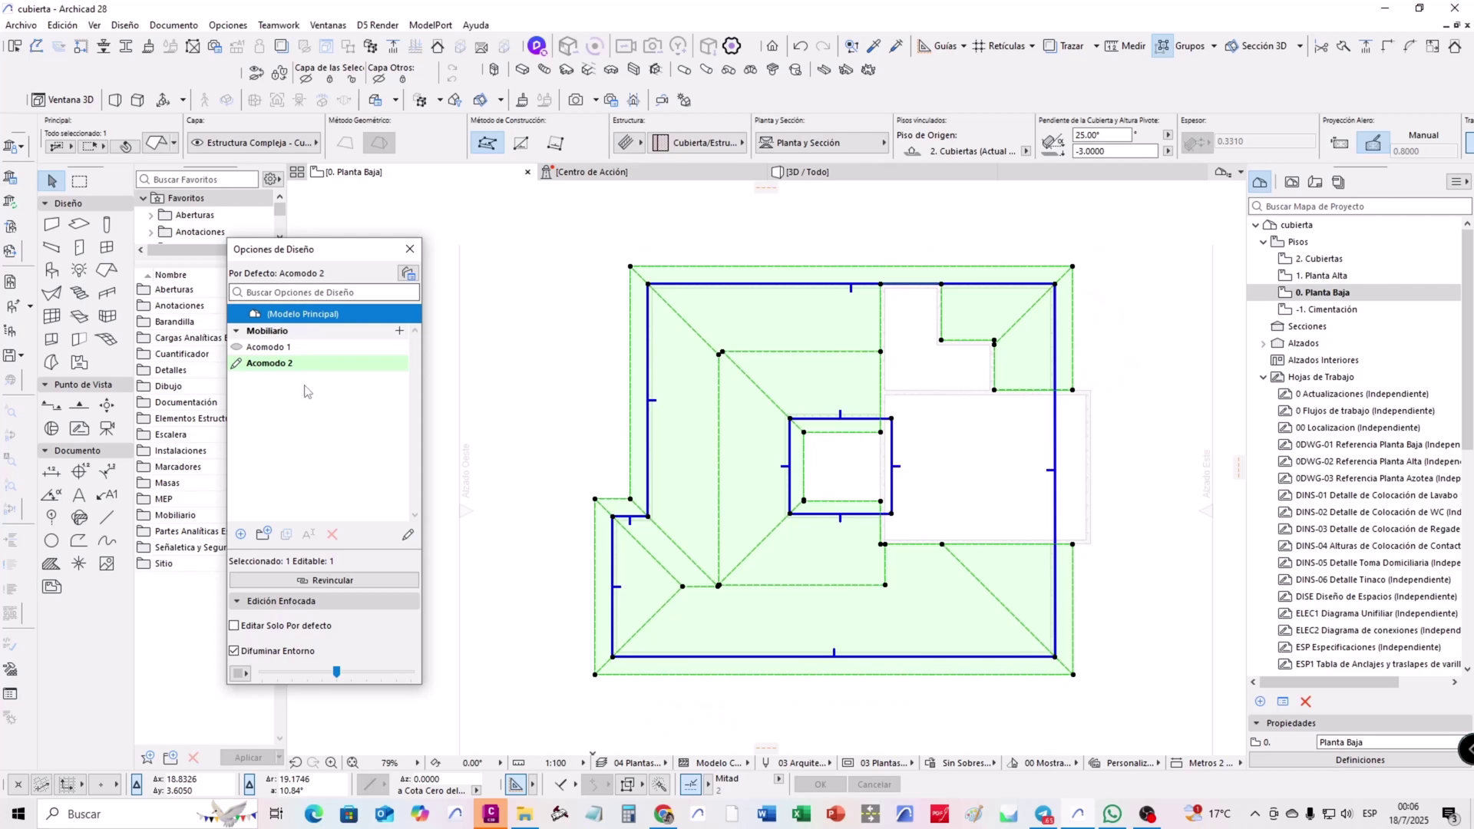
left_click(505, 428)
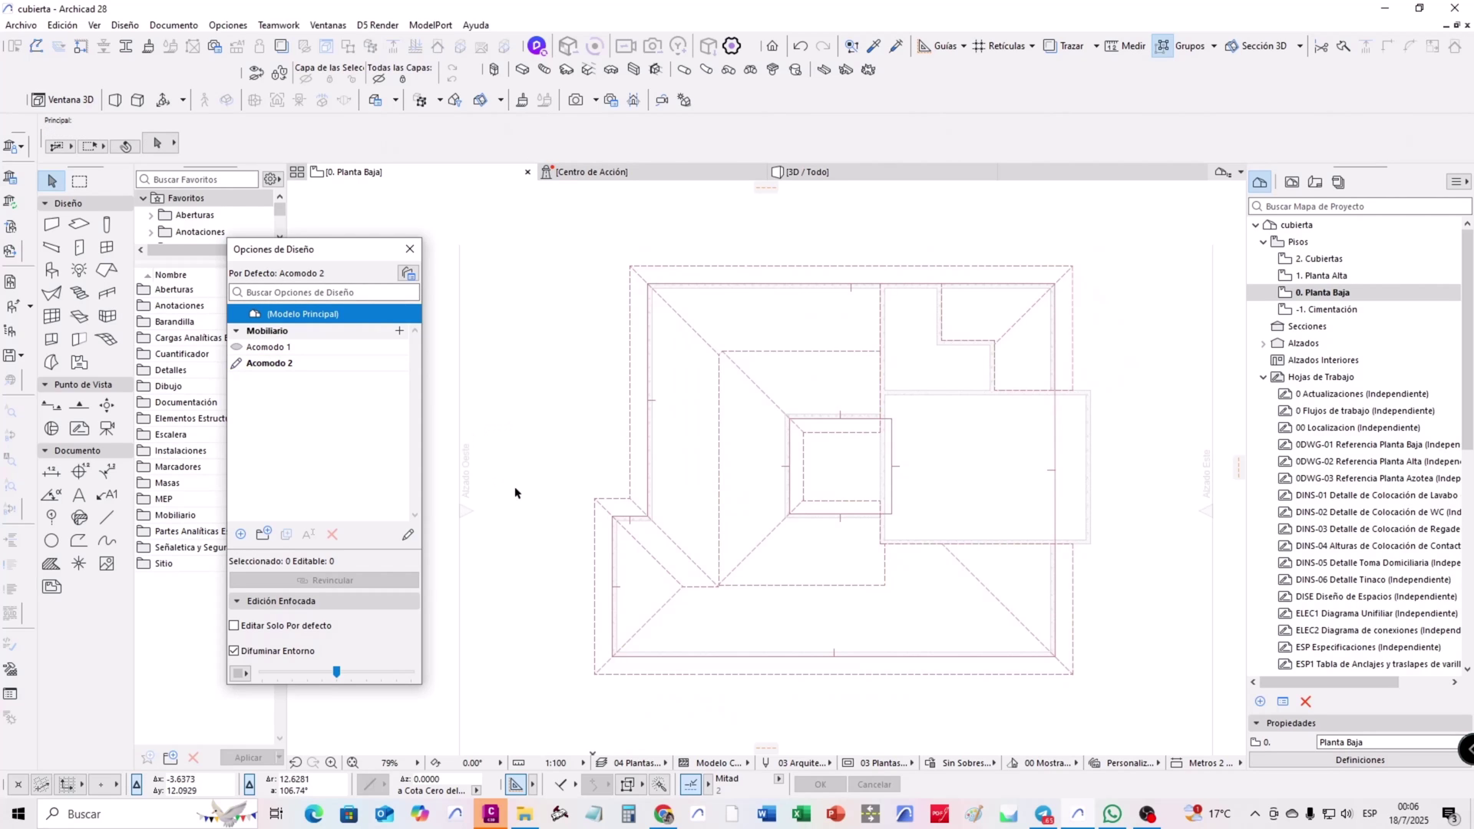
left_click(1096, 764)
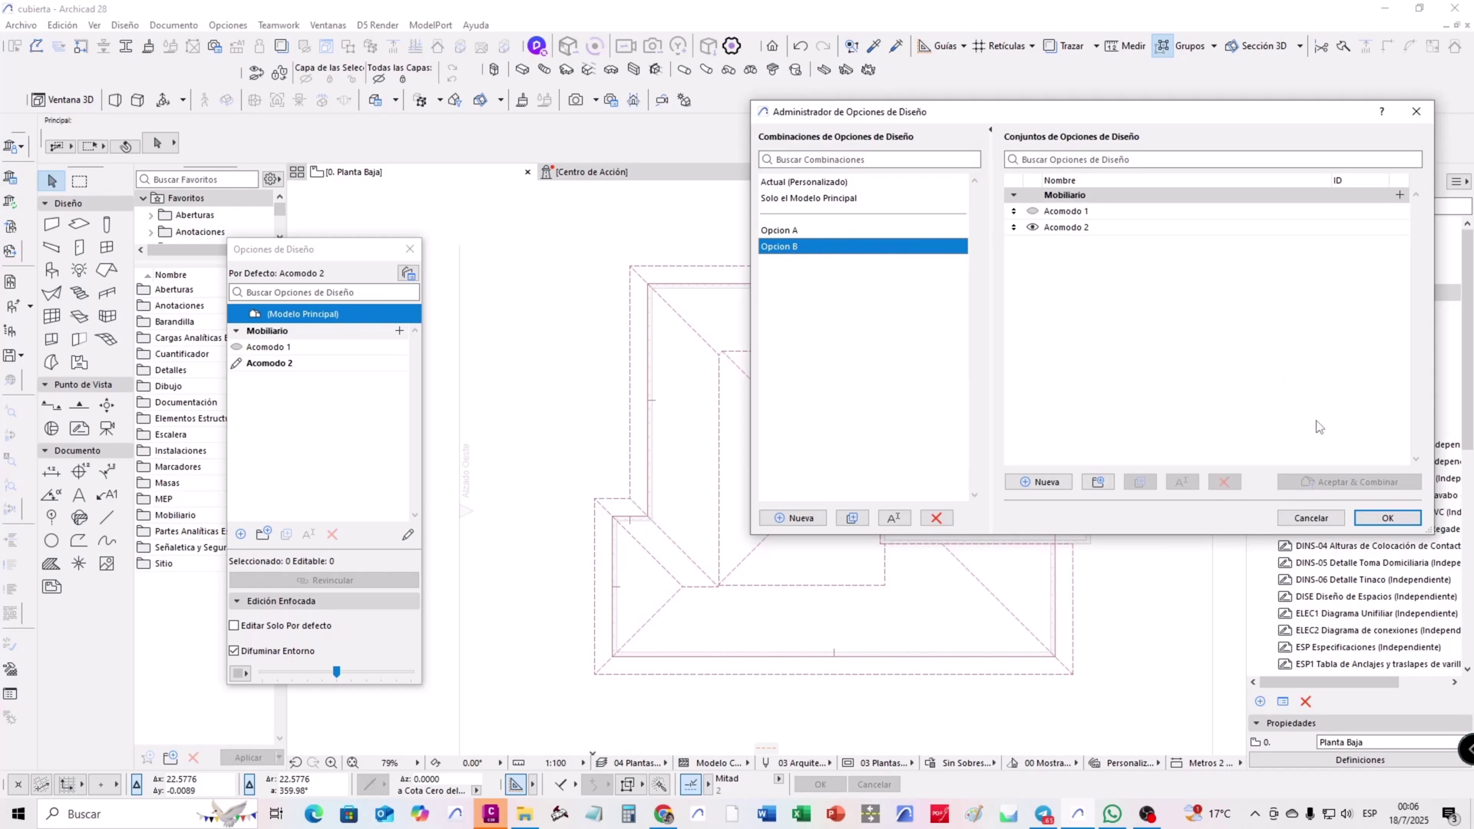
left_click(1387, 518)
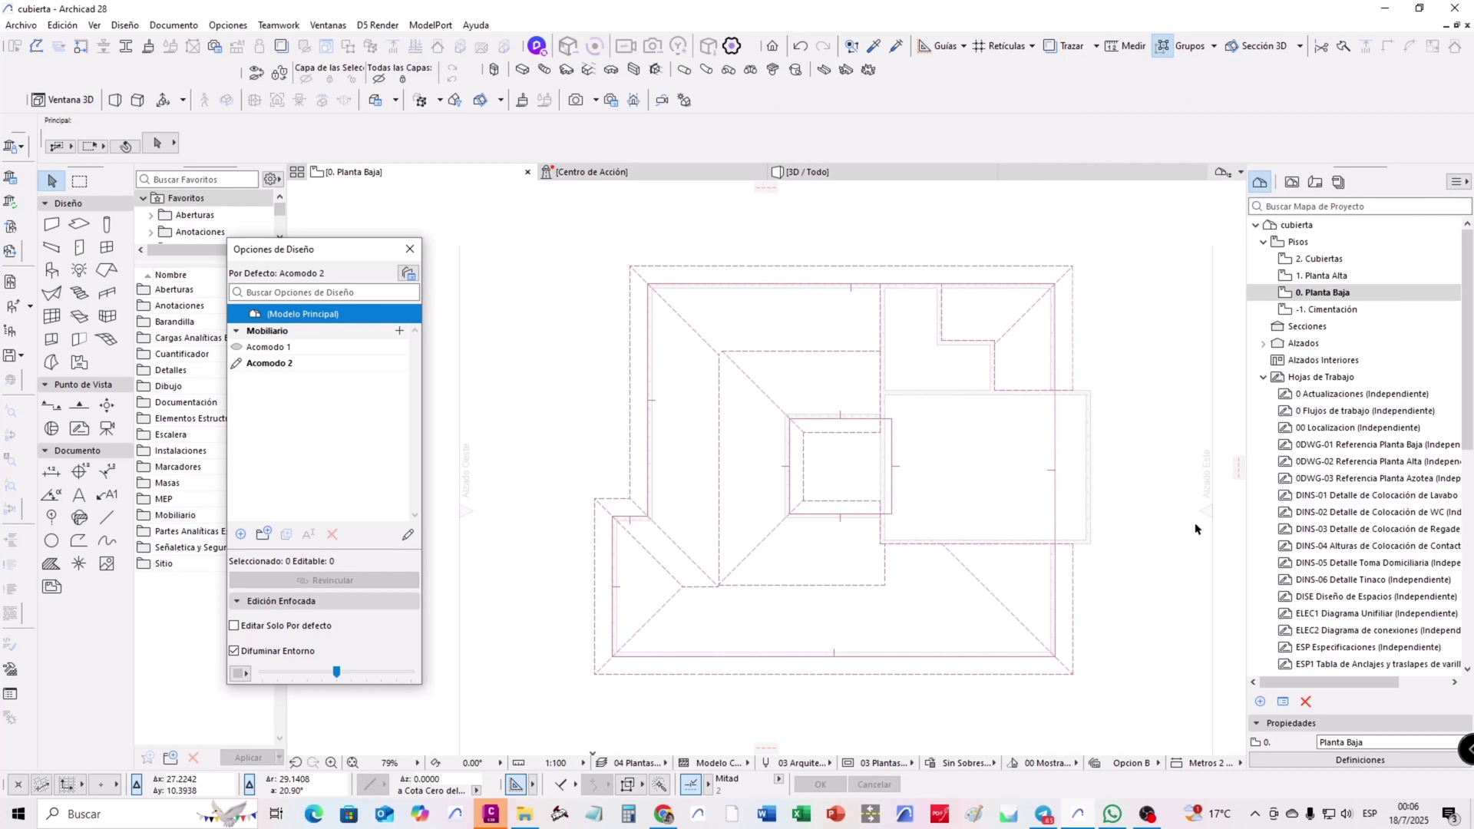
In the 3D / Todo view, select the exterior walls under the hip roof plus the roof
left_click(822, 172)
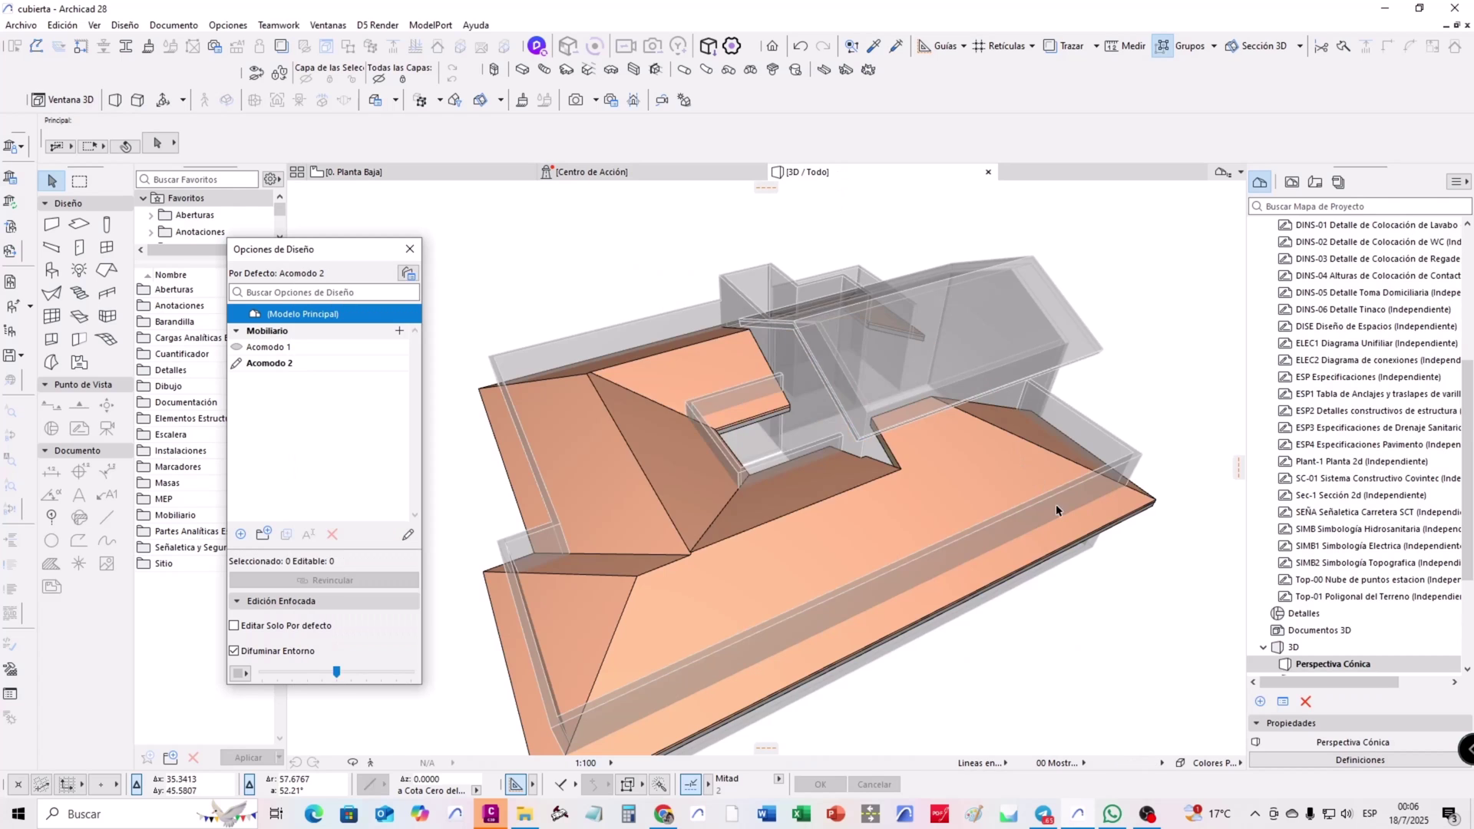
scroll(968, 519, "down", 3)
middle_click_drag(964, 394, 739, 585, "shift")
left_click(770, 597)
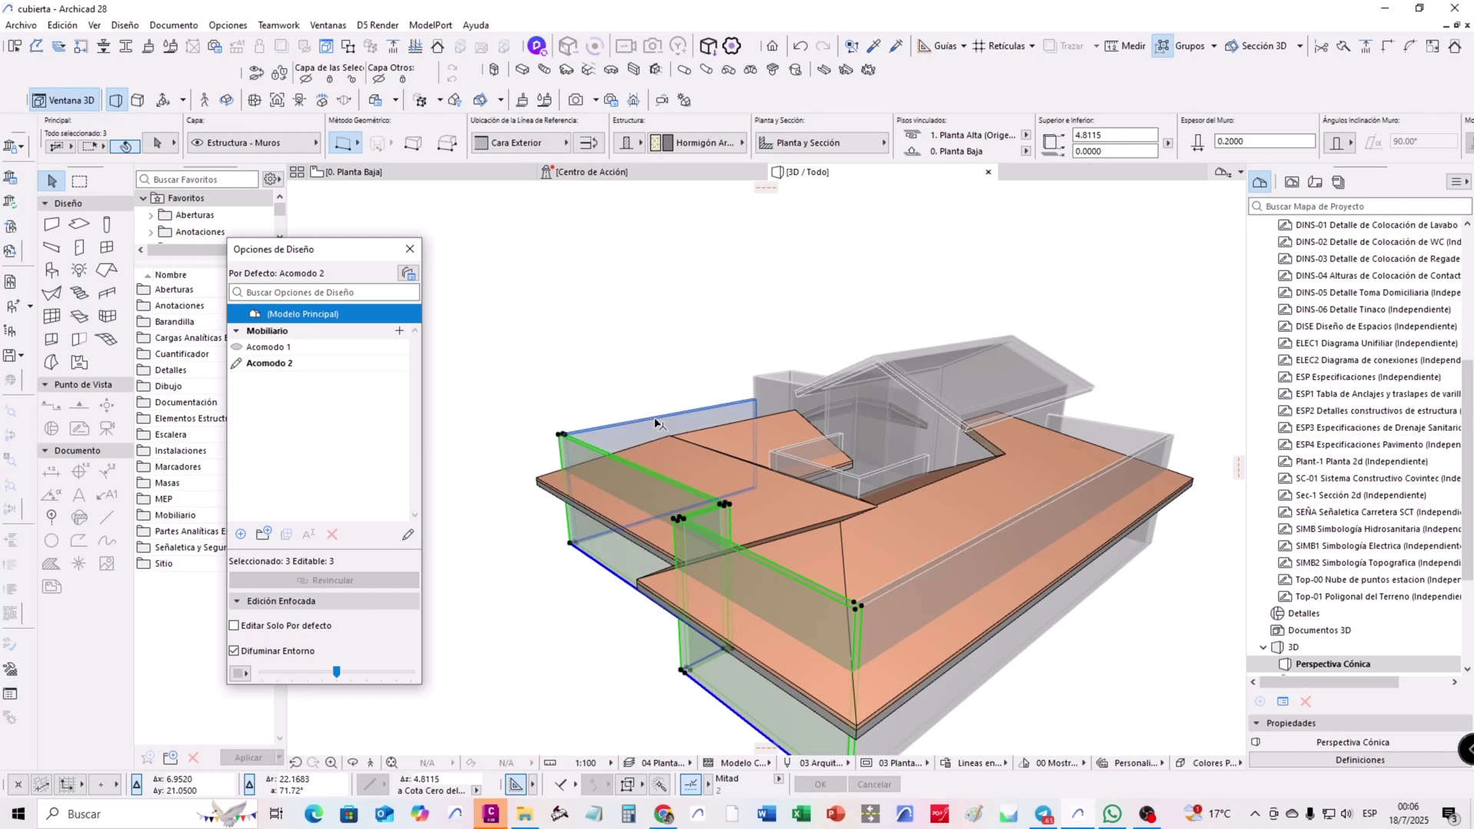
left_click(893, 528, "shift")
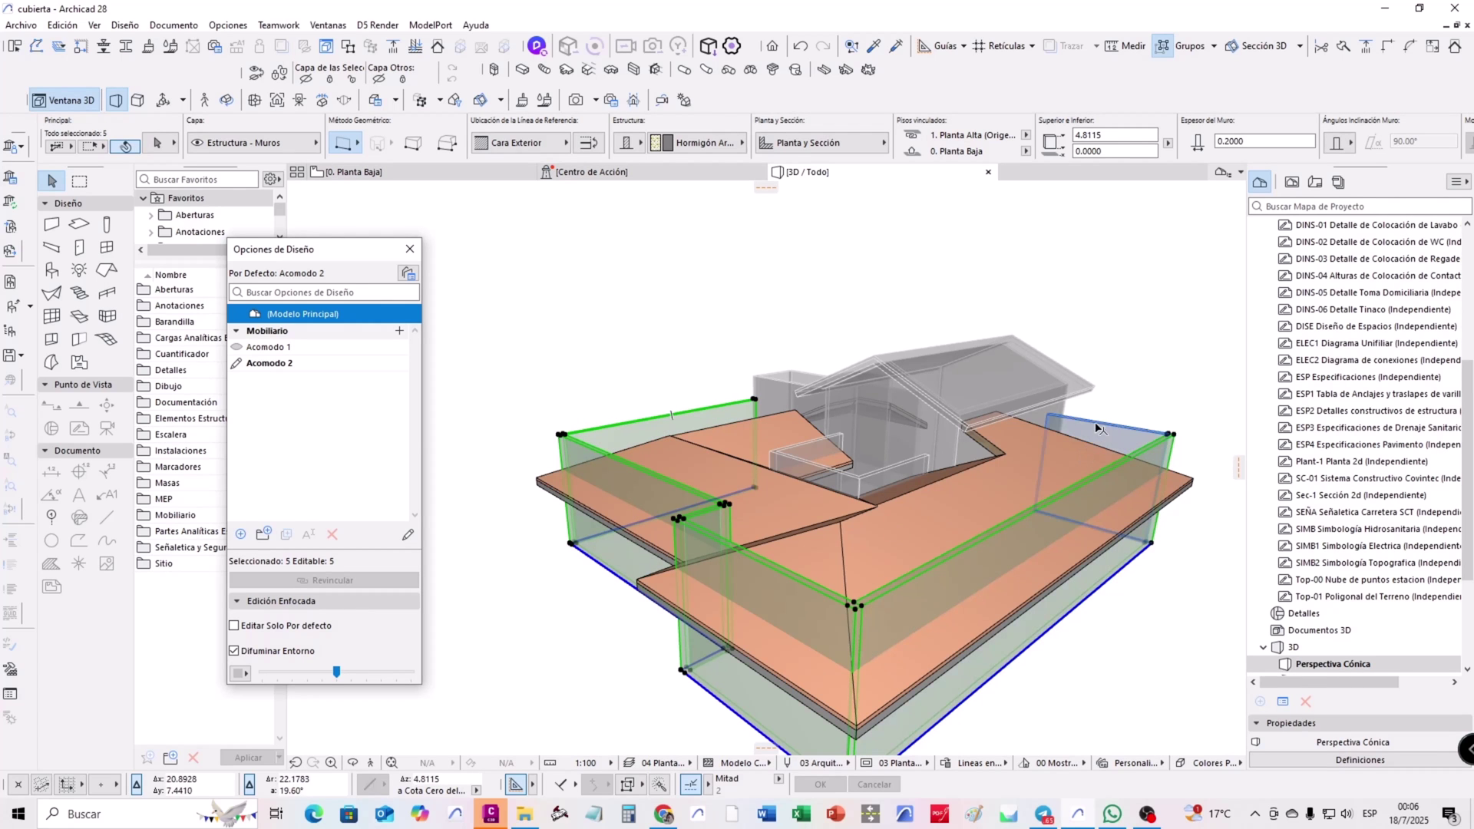
middle_click_drag(710, 517, 814, 499, "shift")
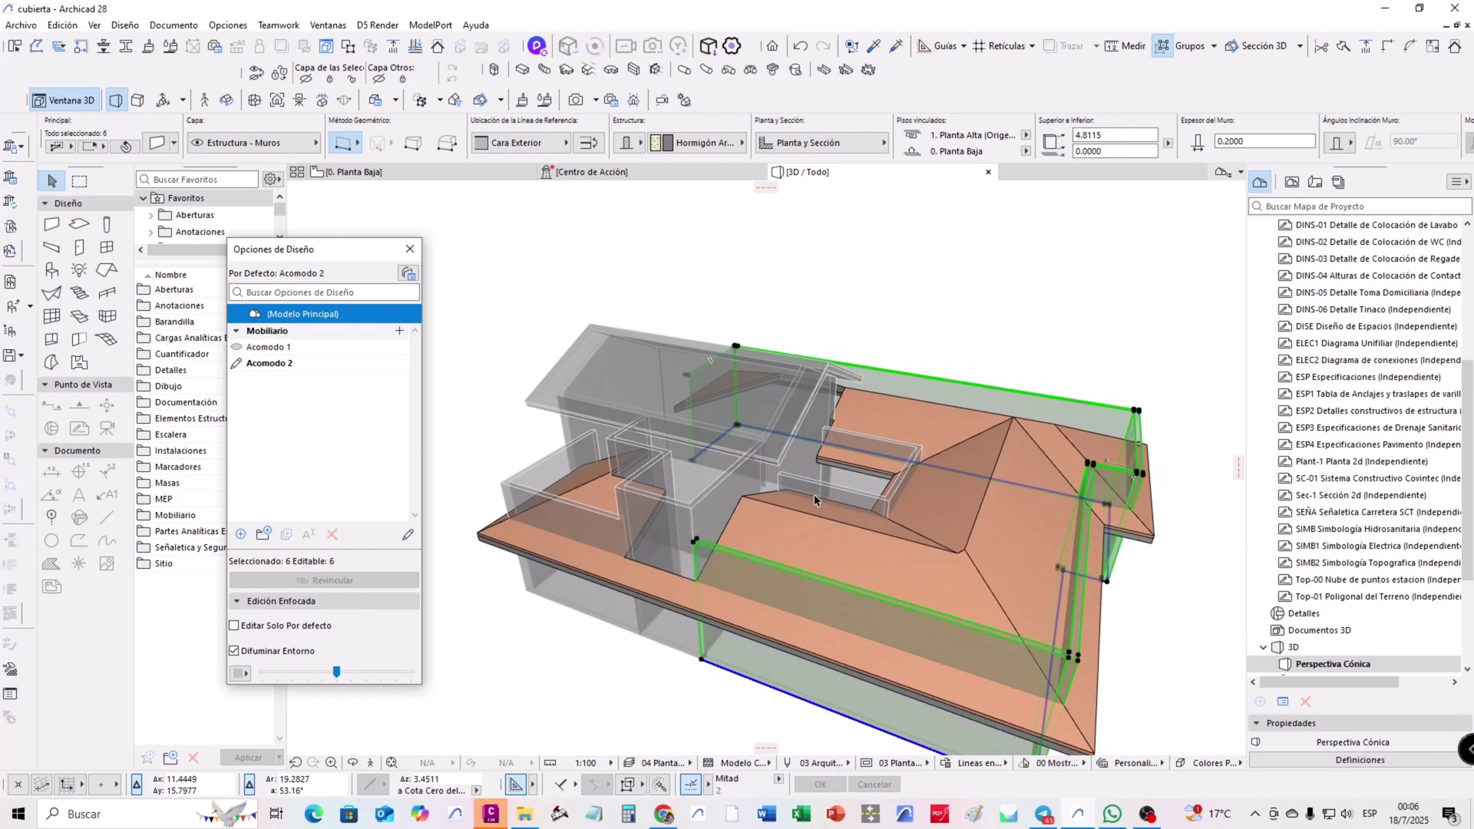
left_click(826, 489, "shift")
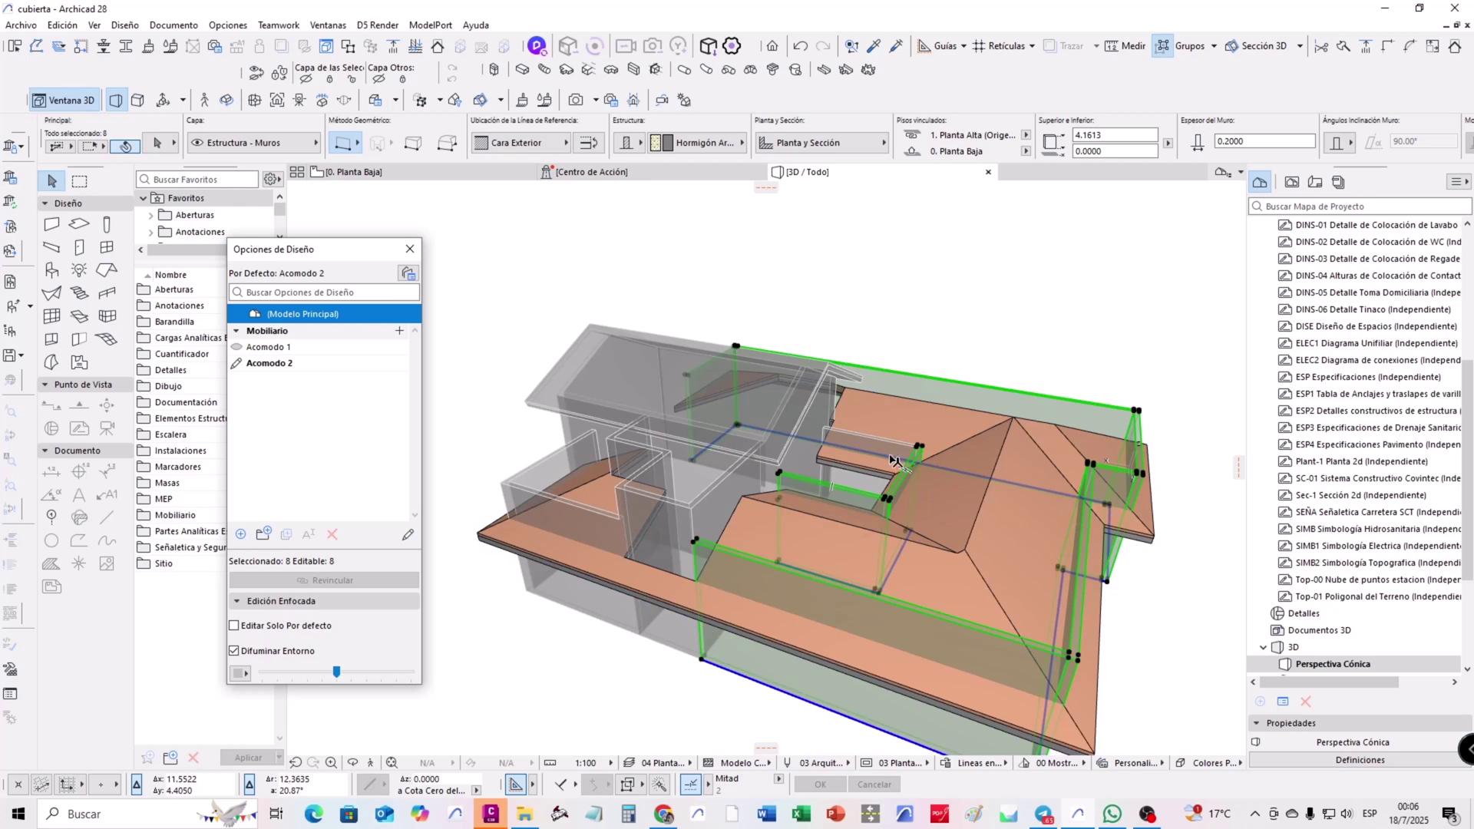
mouse_move(591, 530)
middle_mouse_down("shift")
mouse_move(699, 631)
mouse_move(776, 623)
mouse_move(666, 654)
middle_mouse_up("shift")
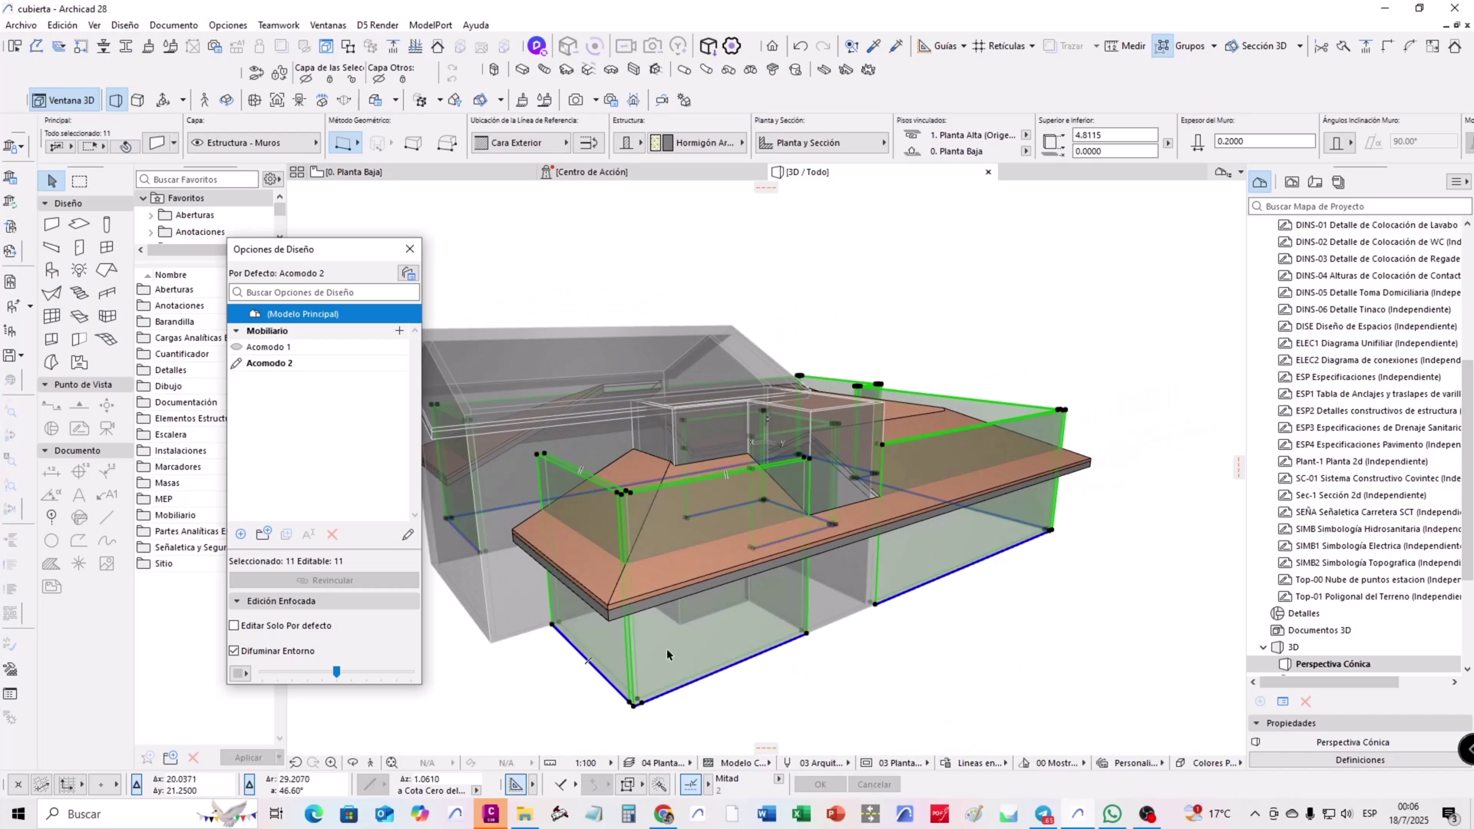
left_click(613, 619, "shift")
Trim the selected walls with Recortar Elementos con Cubierta/Estructura Compleja and check the result
right_click(913, 653)
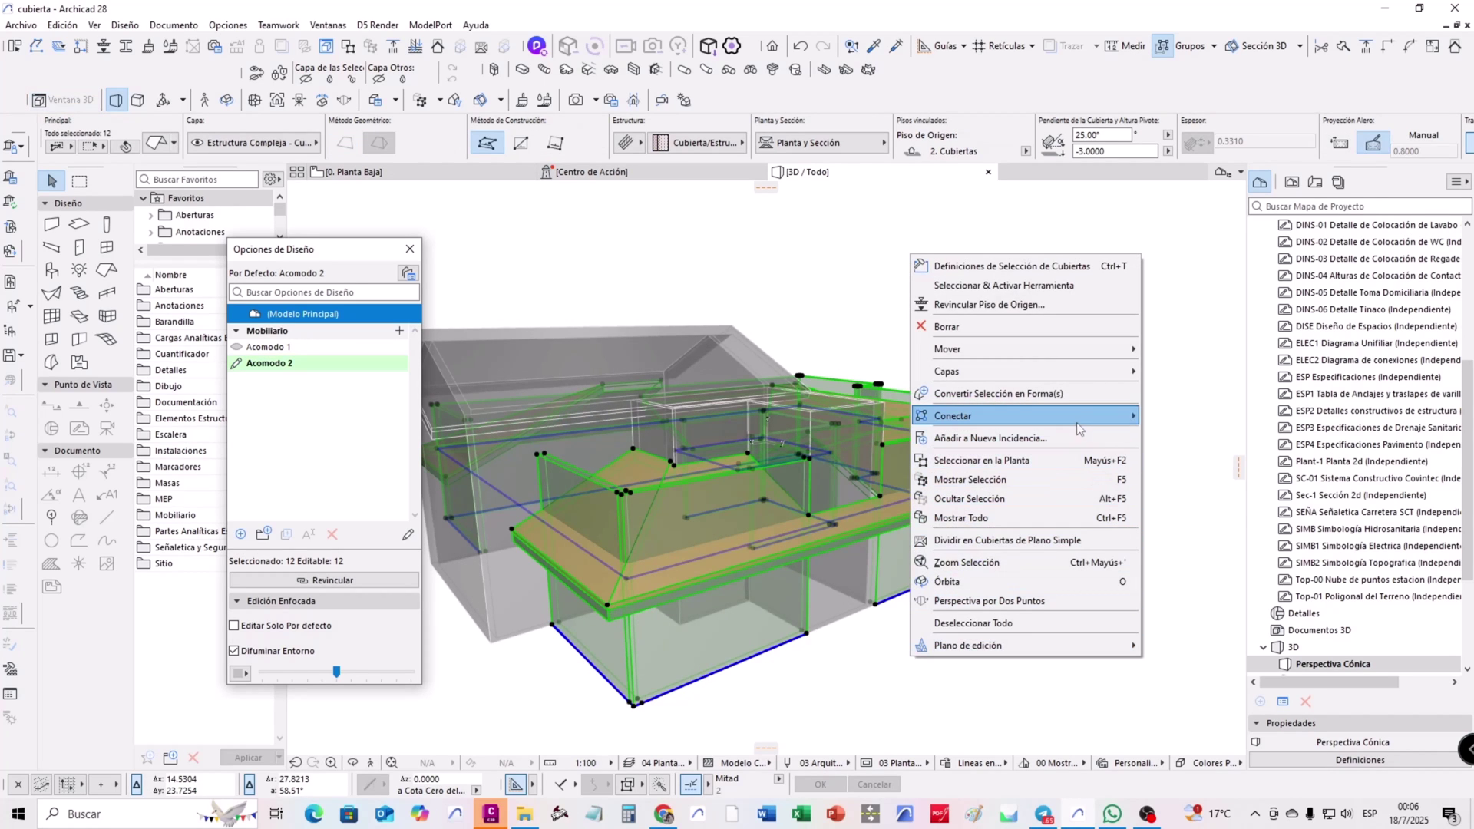
mouse_move(953, 416)
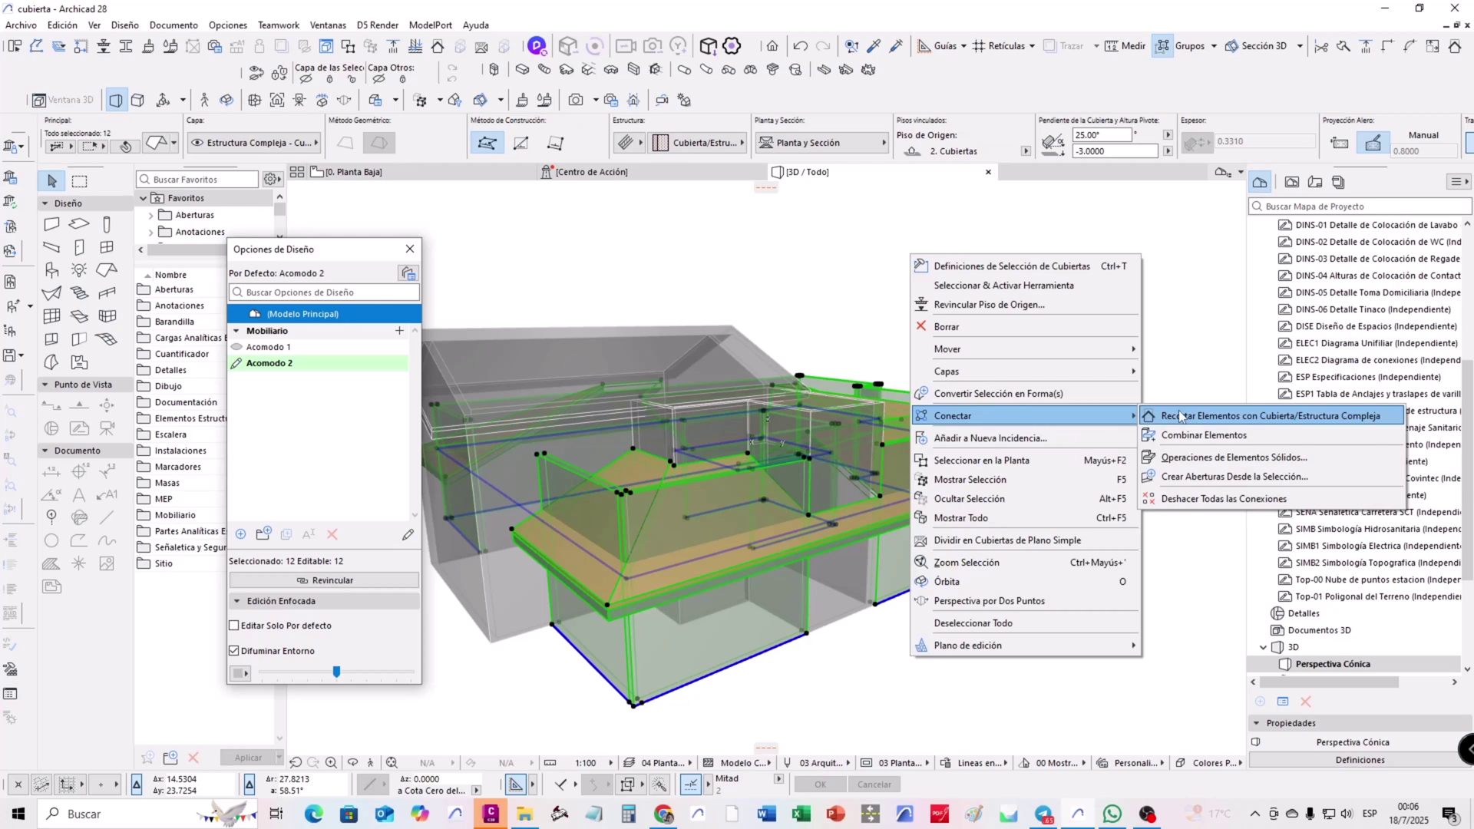
left_click(1181, 416)
left_click(816, 331)
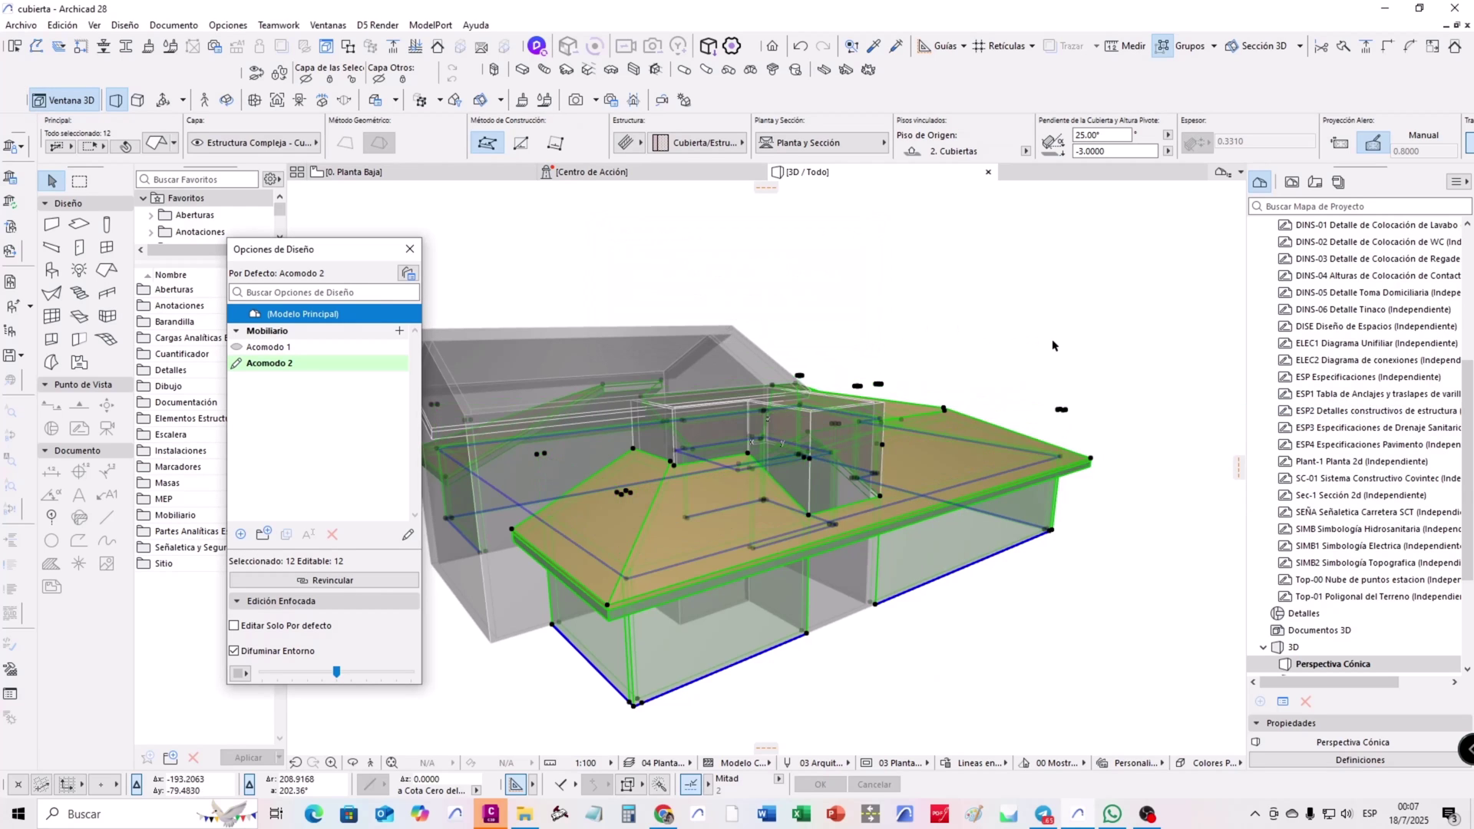
scroll(1144, 492, "down", 3)
mouse_move(823, 593)
middle_mouse_down("shift")
mouse_move(1029, 513)
mouse_move(675, 566)
mouse_move(808, 577)
middle_mouse_up("shift")
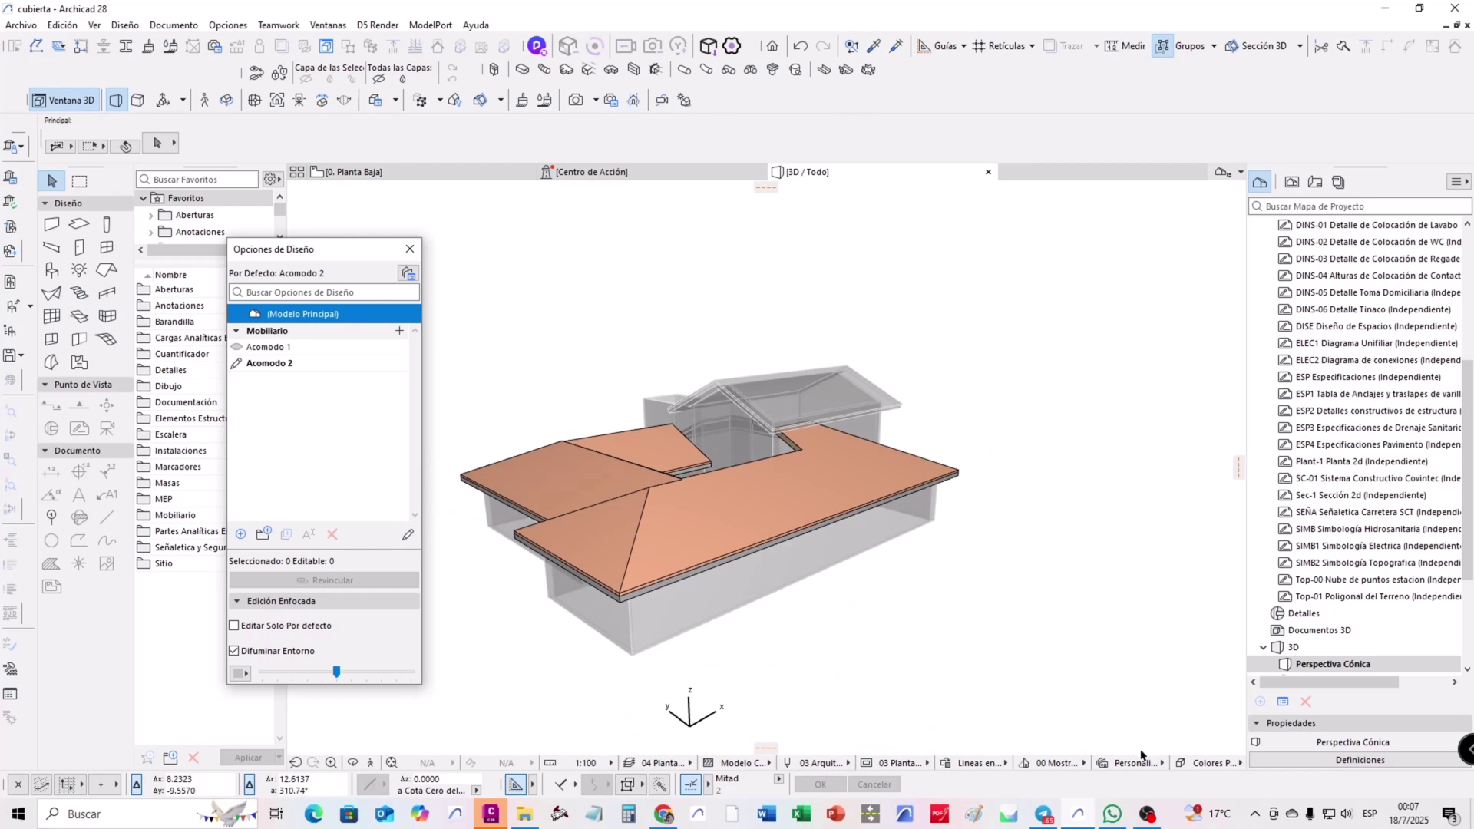
Set the status-bar option combination to Opcion A after briefly viewing Opcion B
left_click(1203, 735)
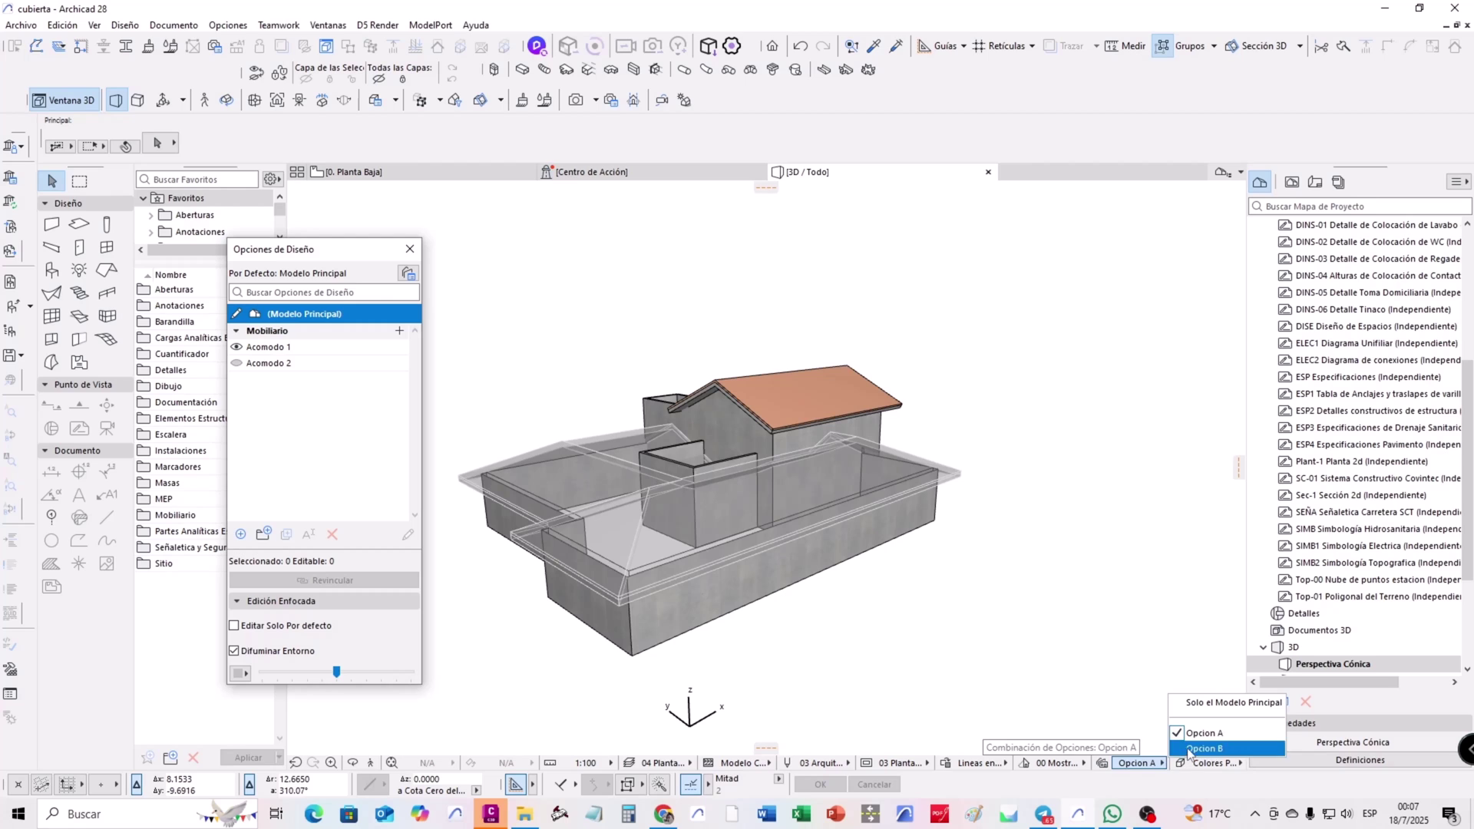
left_click(1189, 749)
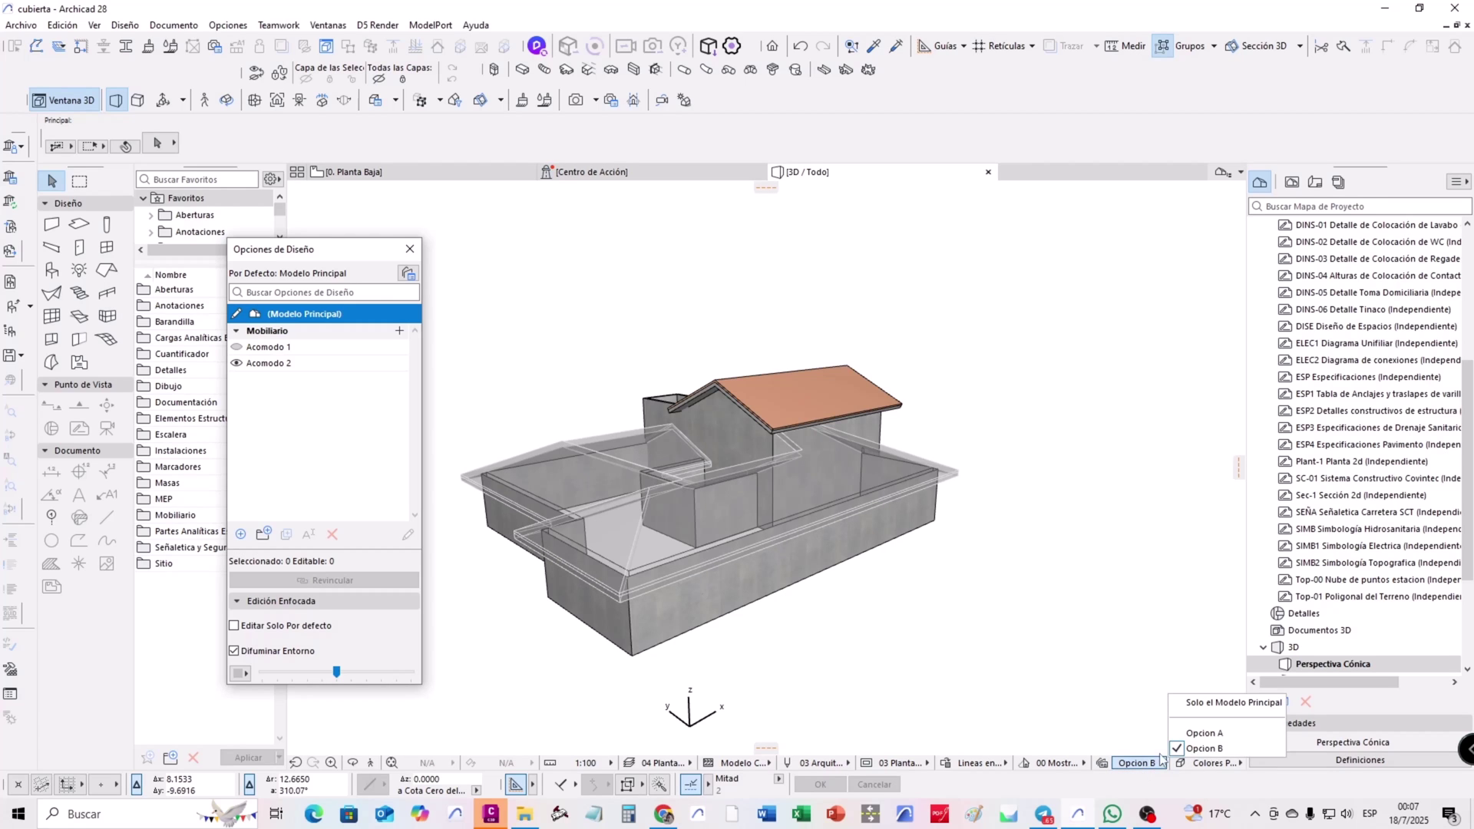
left_click(1195, 735)
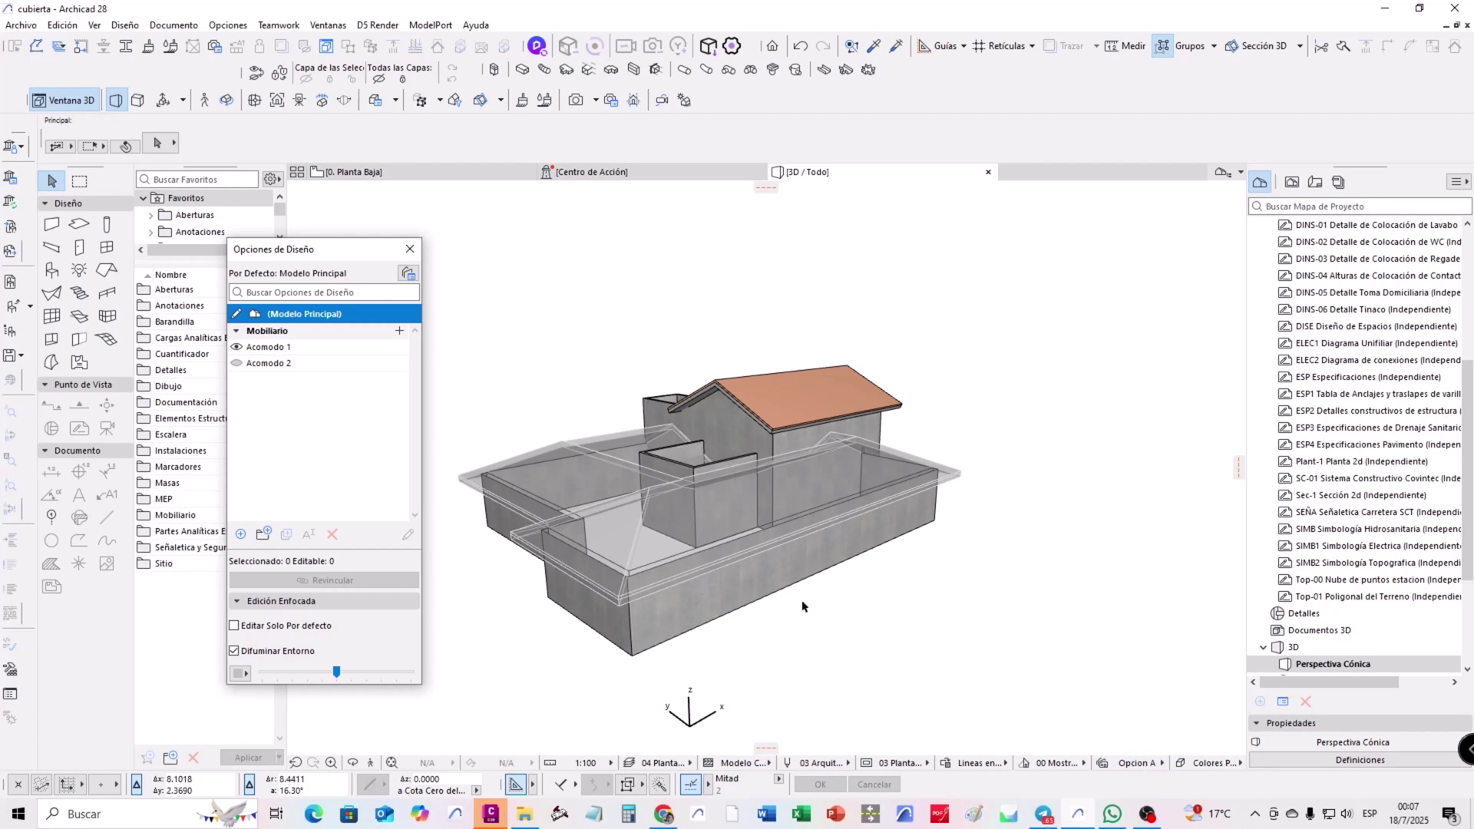
scroll(798, 610, "up", 2)
scroll(647, 489, "up", 2)
scroll(669, 460, "up", 3)
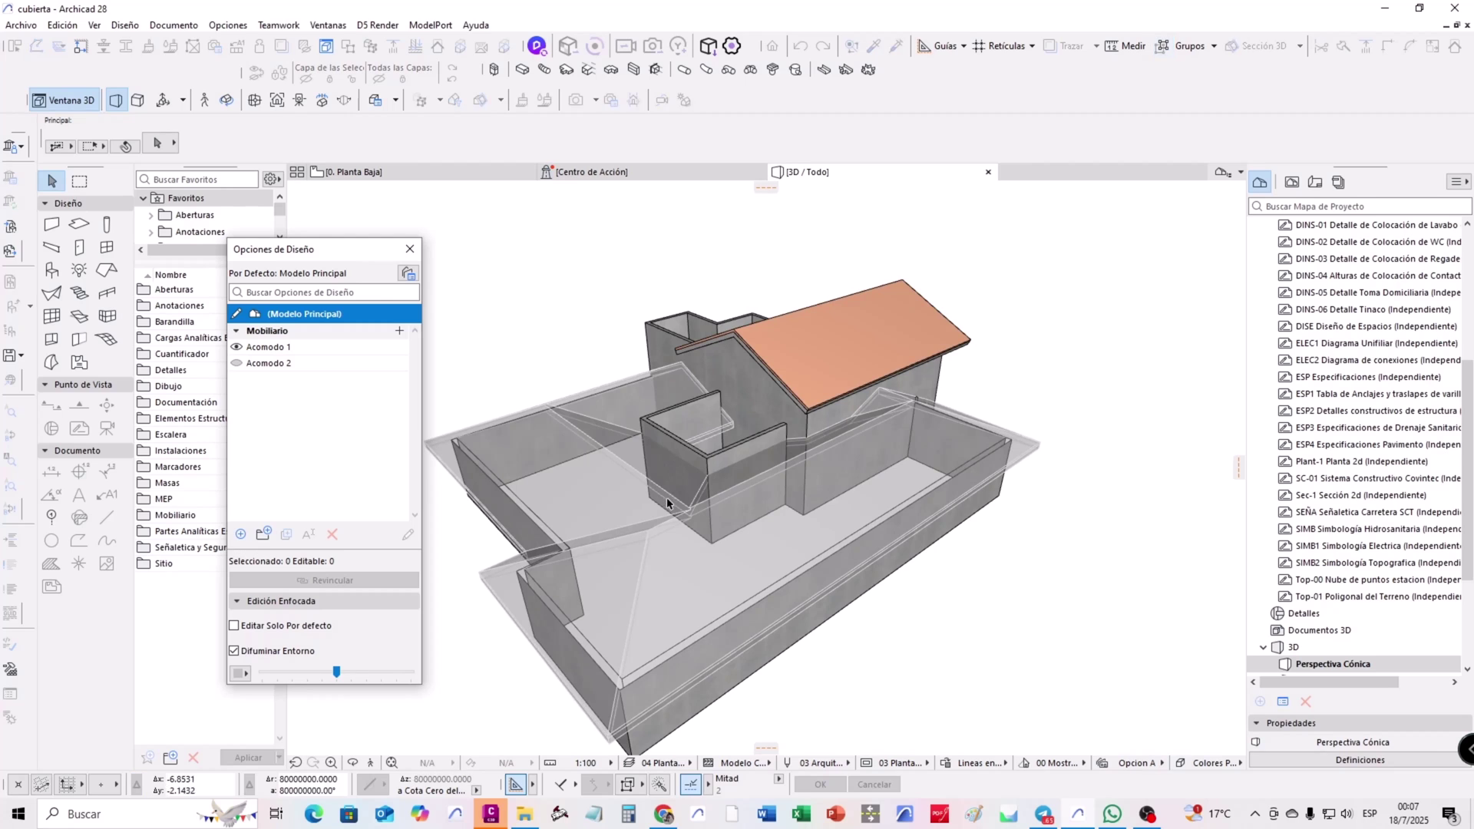
Trim the central block's short walls to the hip roof with Recortar
left_click(685, 450)
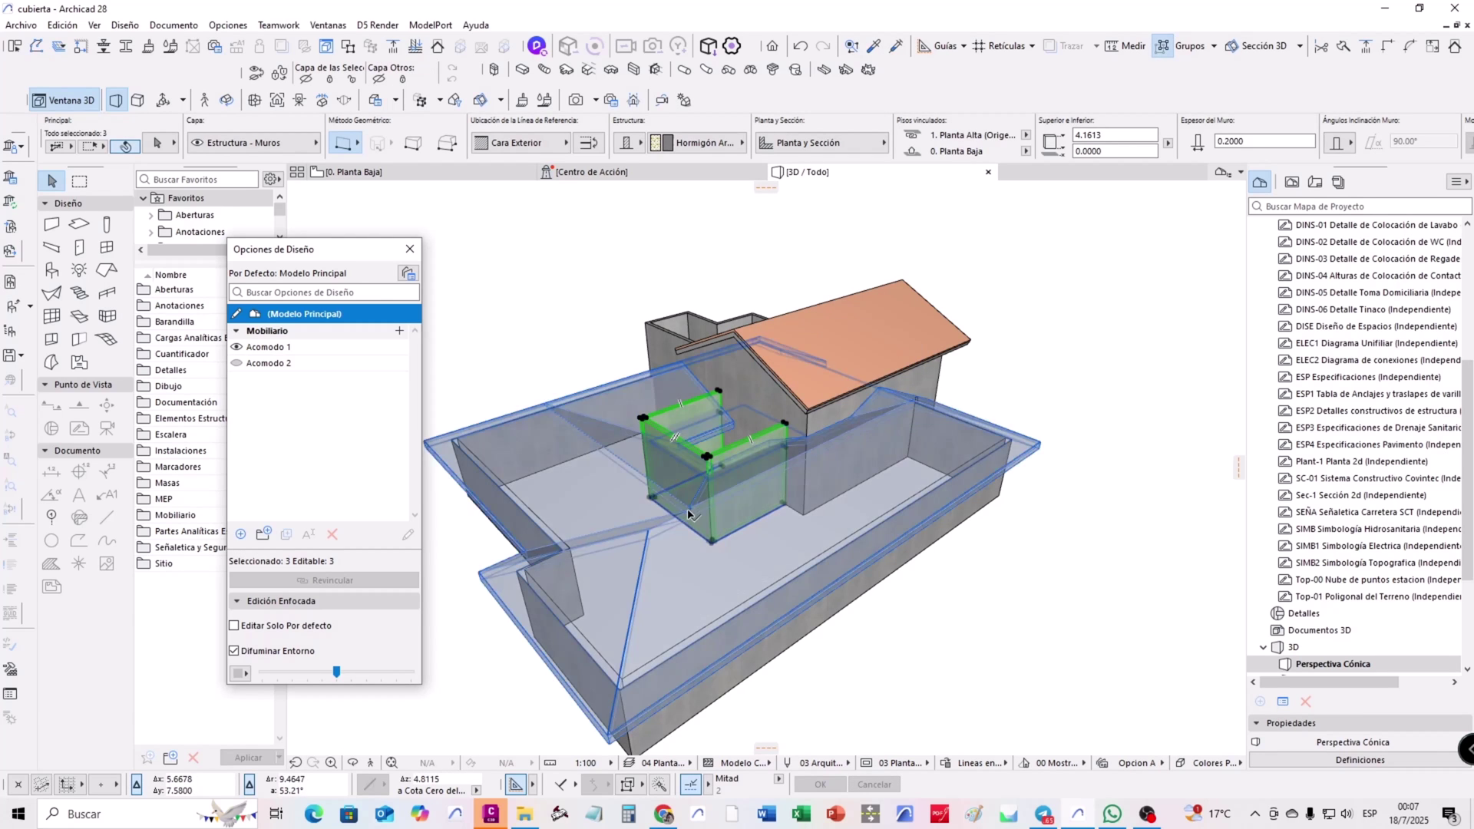
left_click(1021, 445, "shift")
right_click(1033, 445)
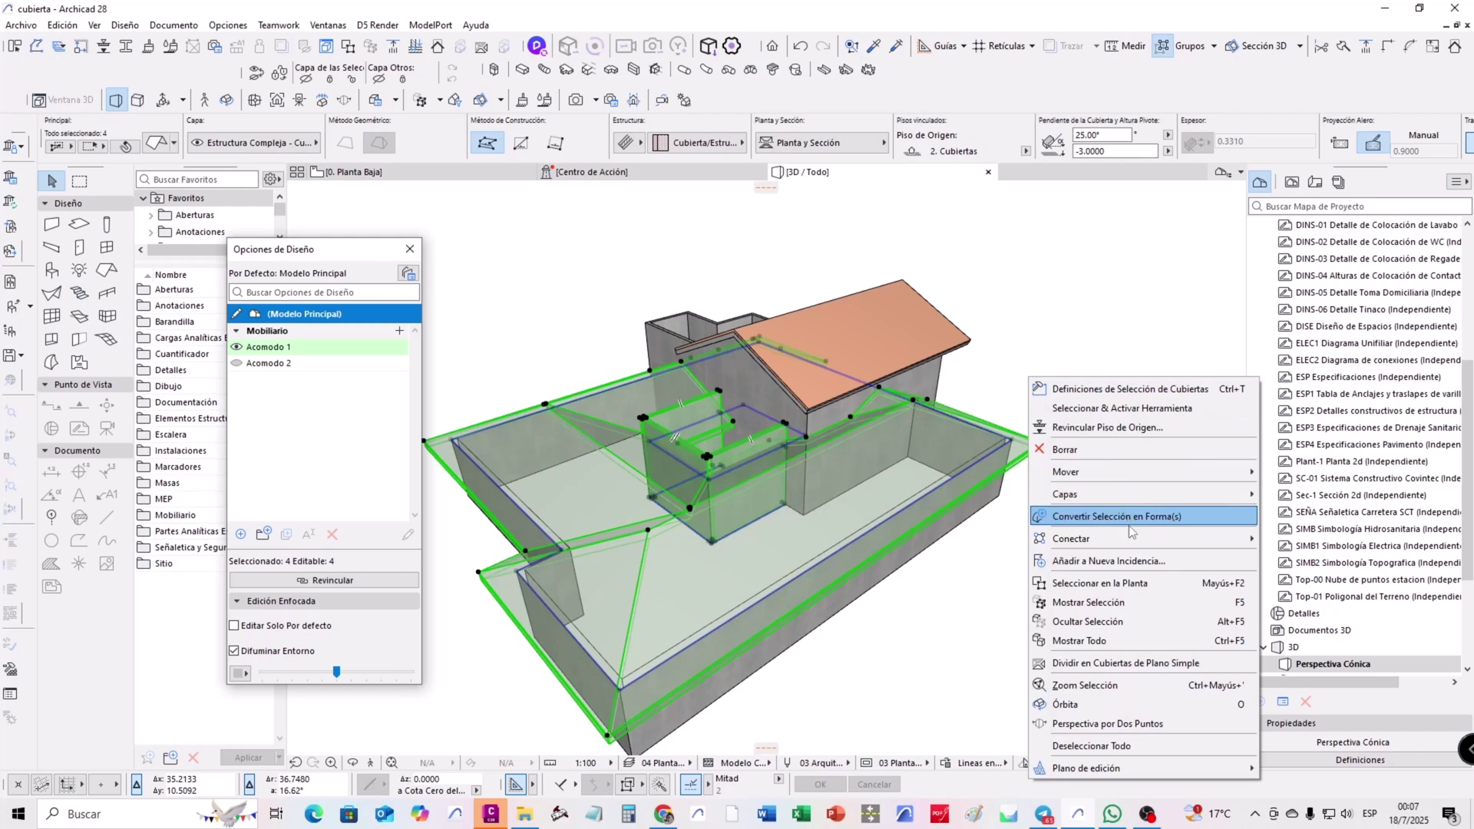
mouse_move(1071, 538)
left_click(979, 542)
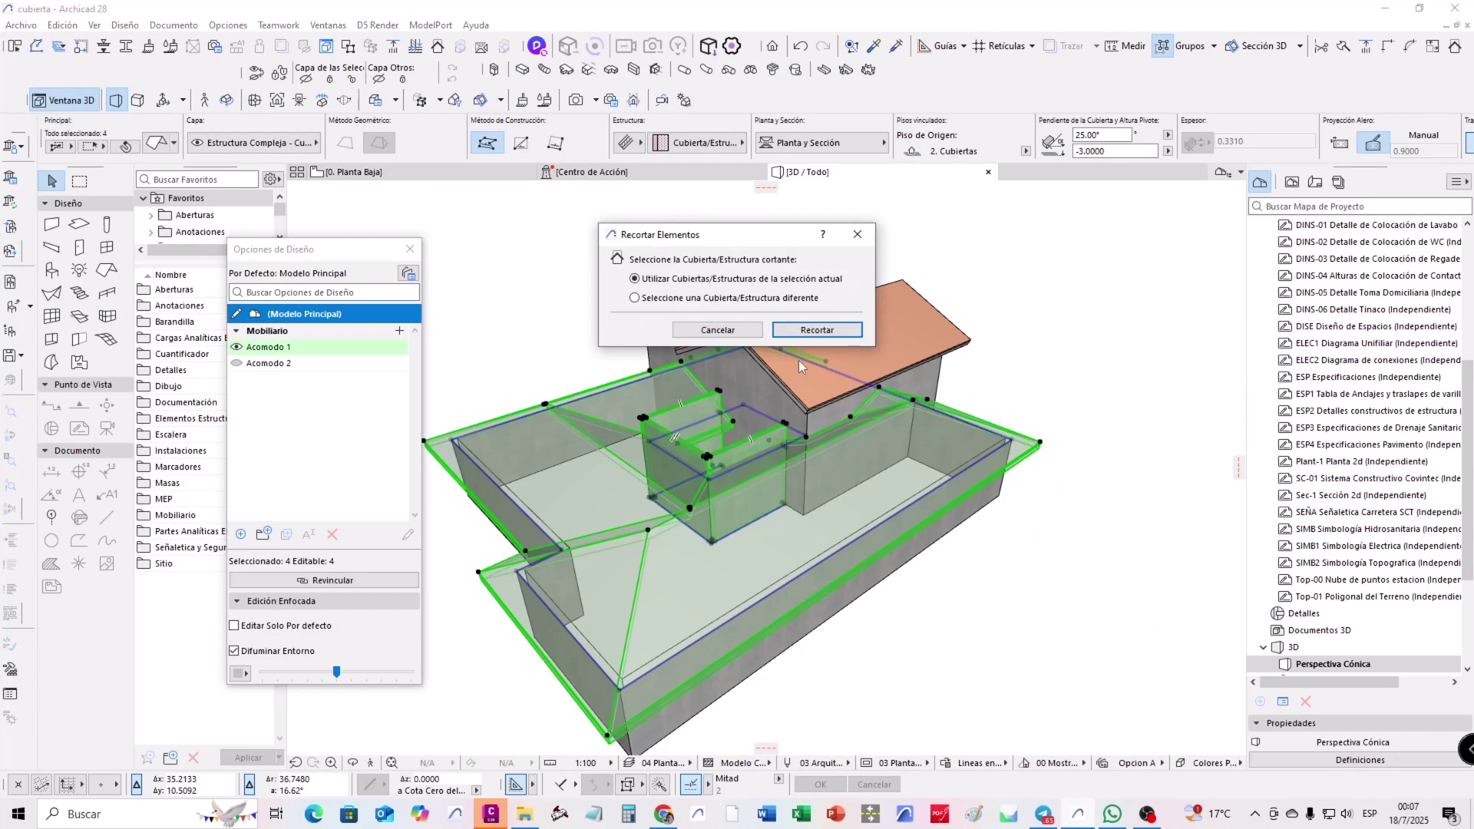
left_click(848, 329)
key("Escape")
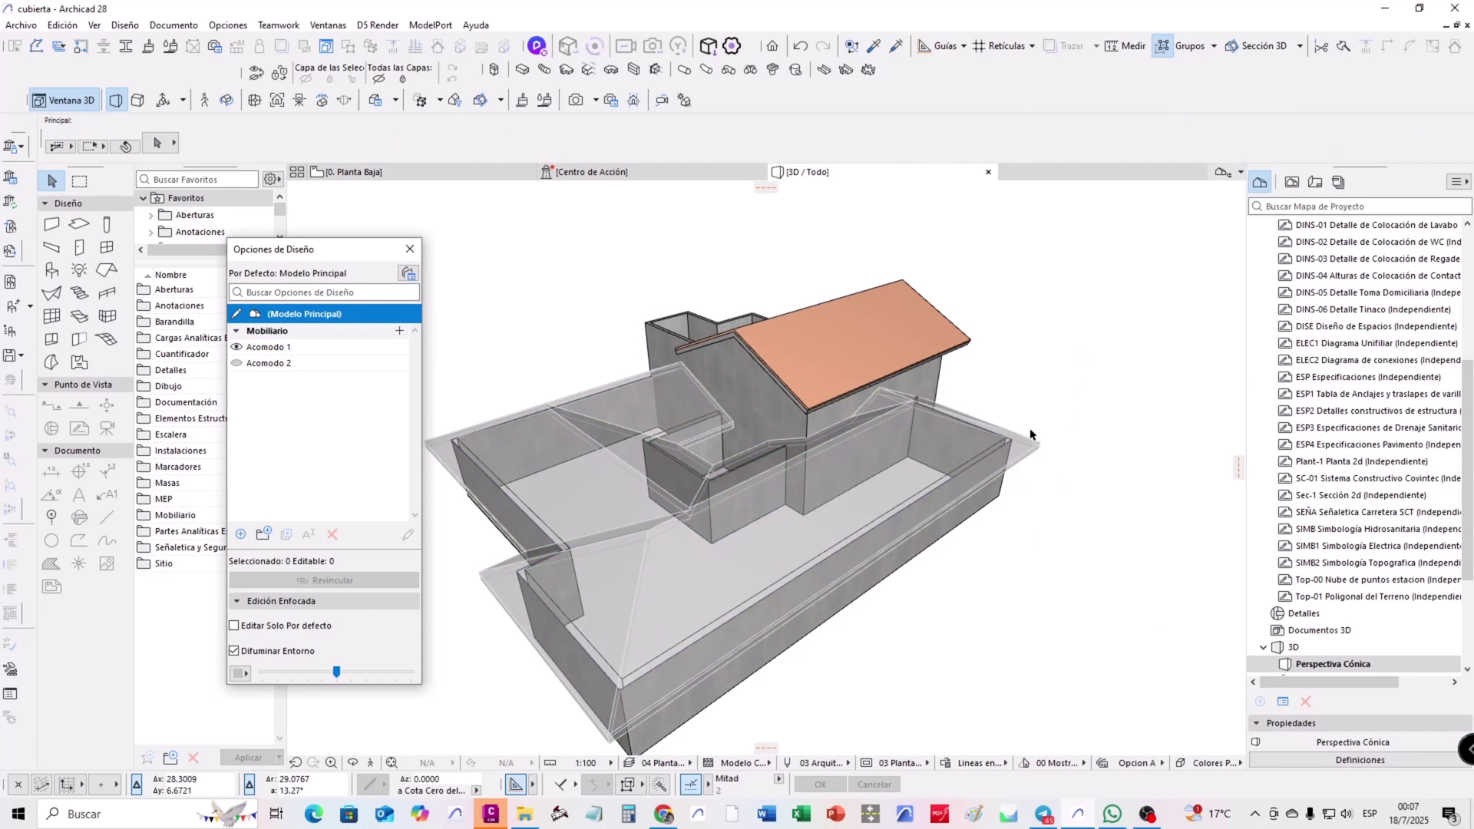
middle_click_drag(1030, 434, 1119, 645, "shift")
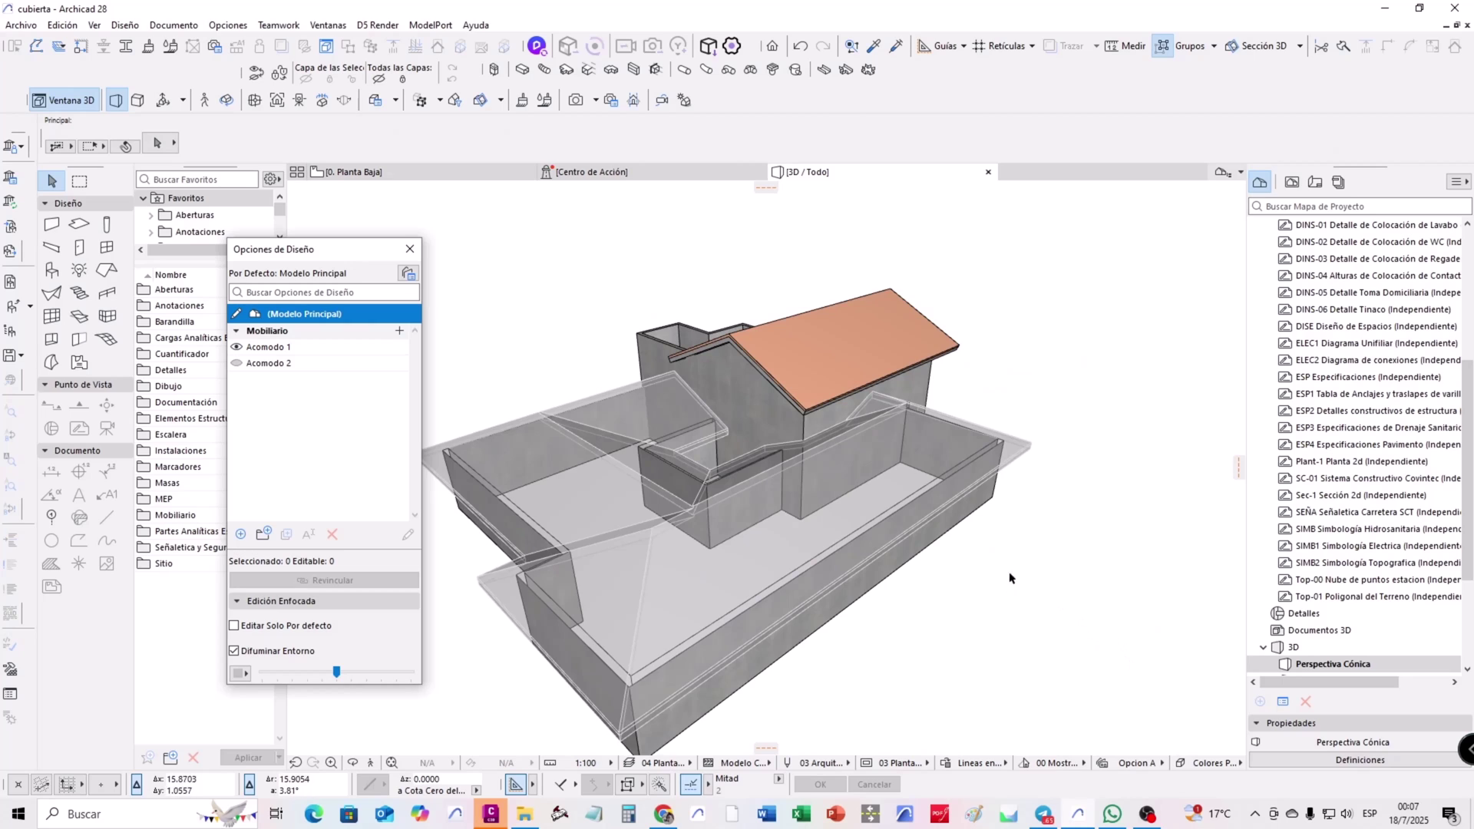
Turn off Difuminar Entorno and toggle the combination from Opcion B back to Opcion A
middle_click_drag(1010, 578, 338, 698, "shift")
left_click(271, 653)
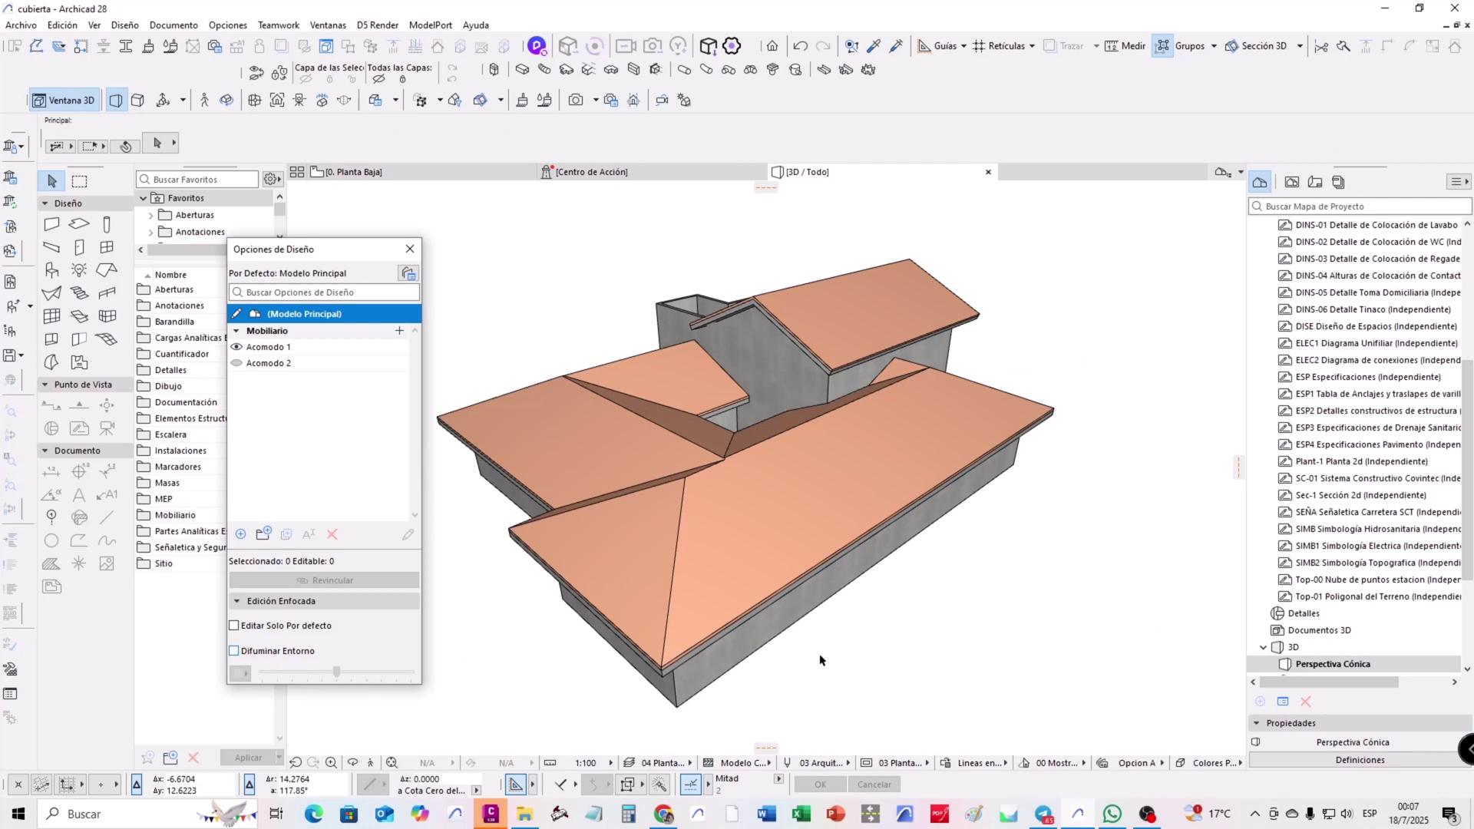
left_click(1212, 764)
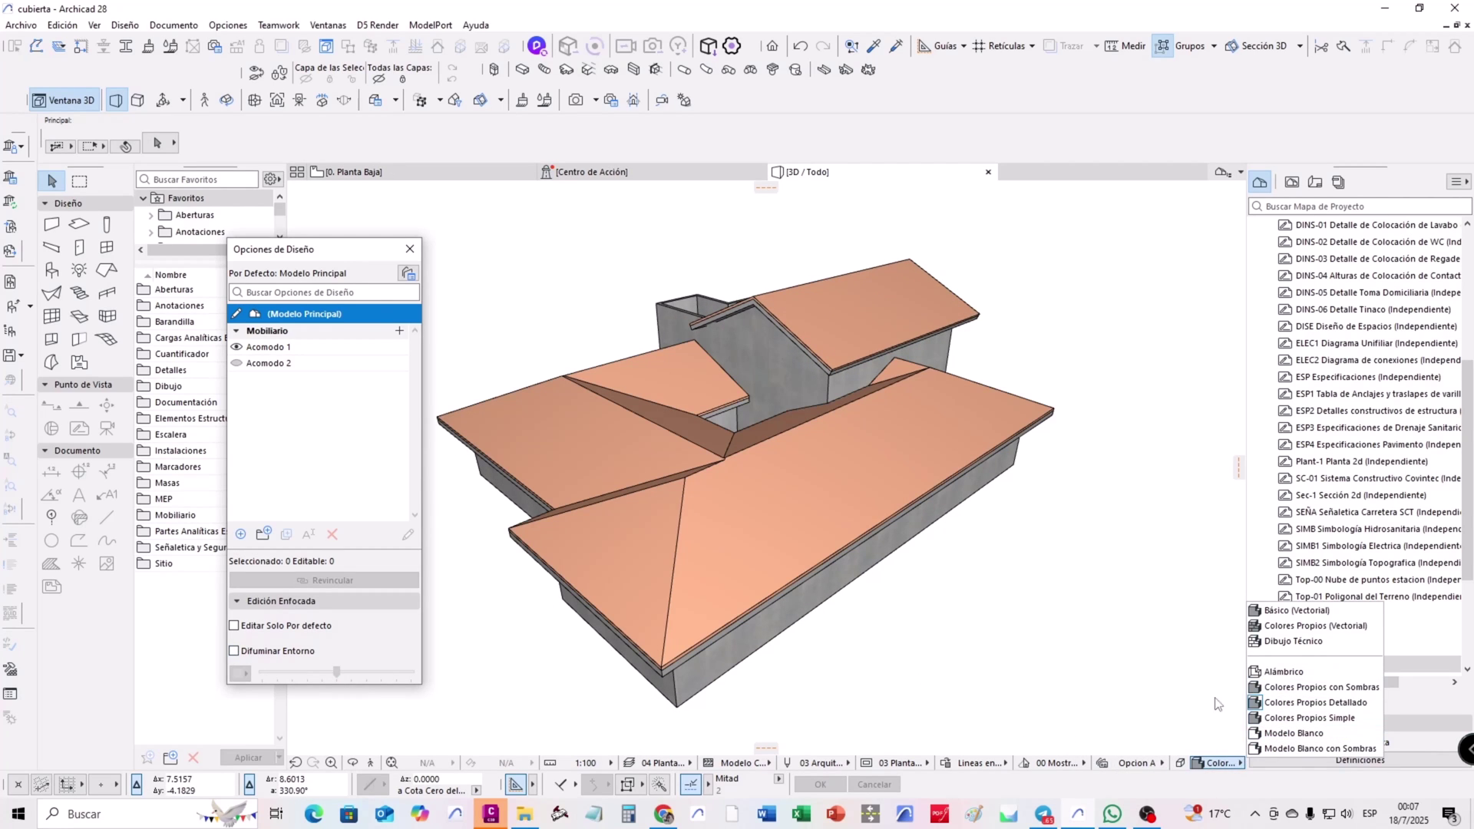
left_click(1139, 764)
left_click(1191, 748)
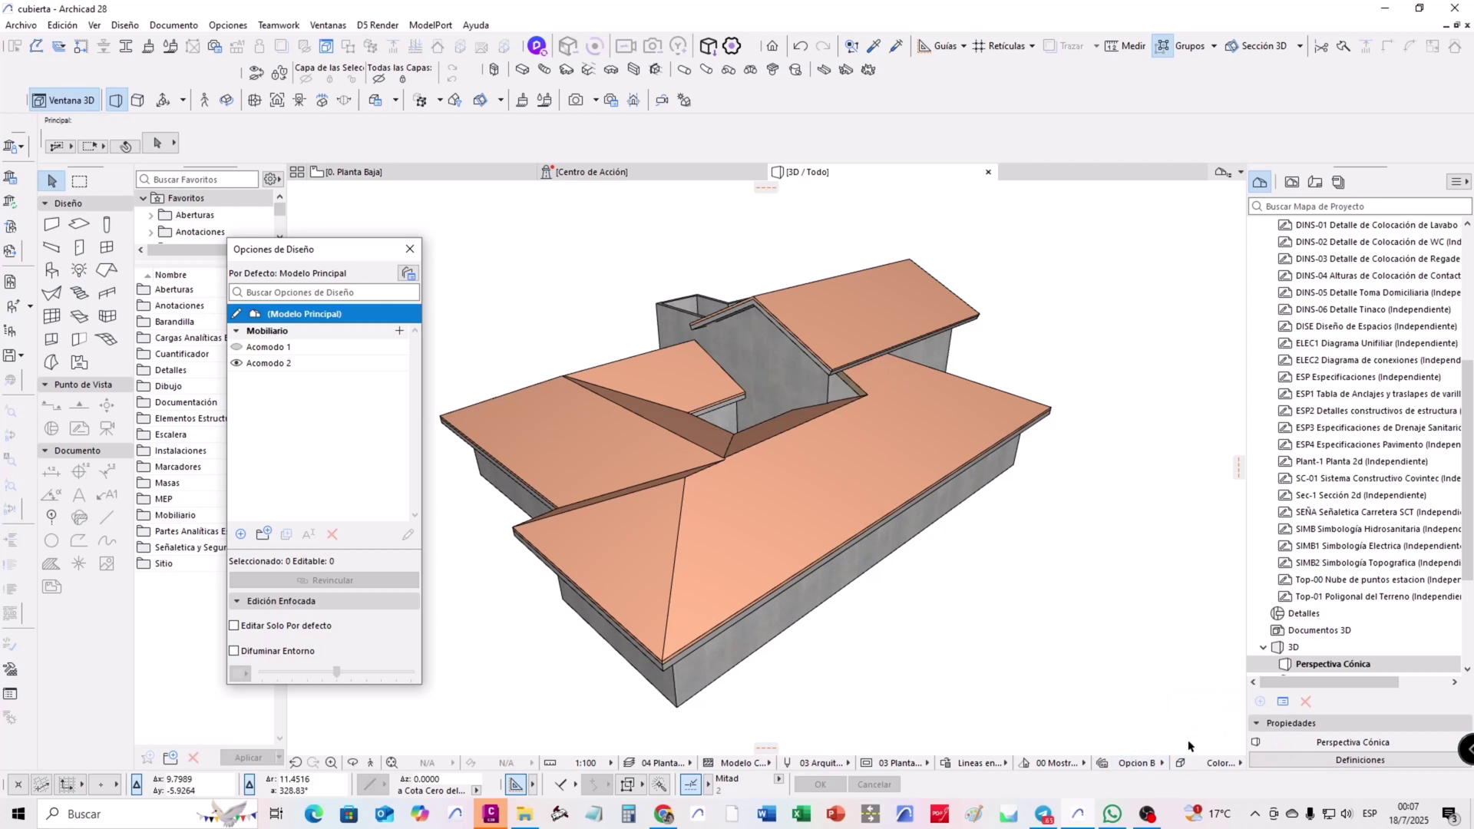
left_click(1204, 734)
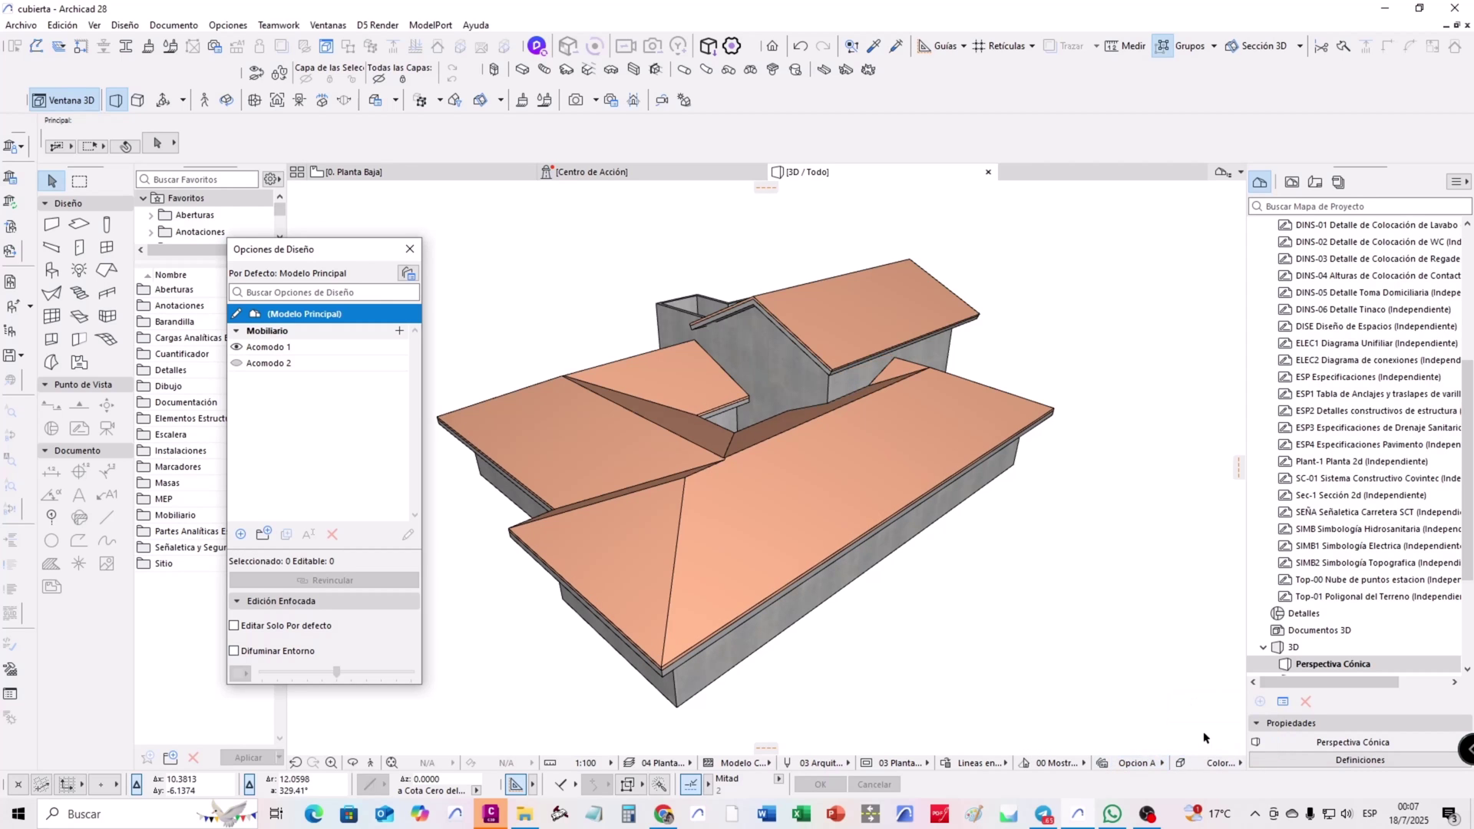
Zoom in on the roofs and switch to Opcion B to compare from another angle
middle_click_drag(967, 629, 796, 374, "shift")
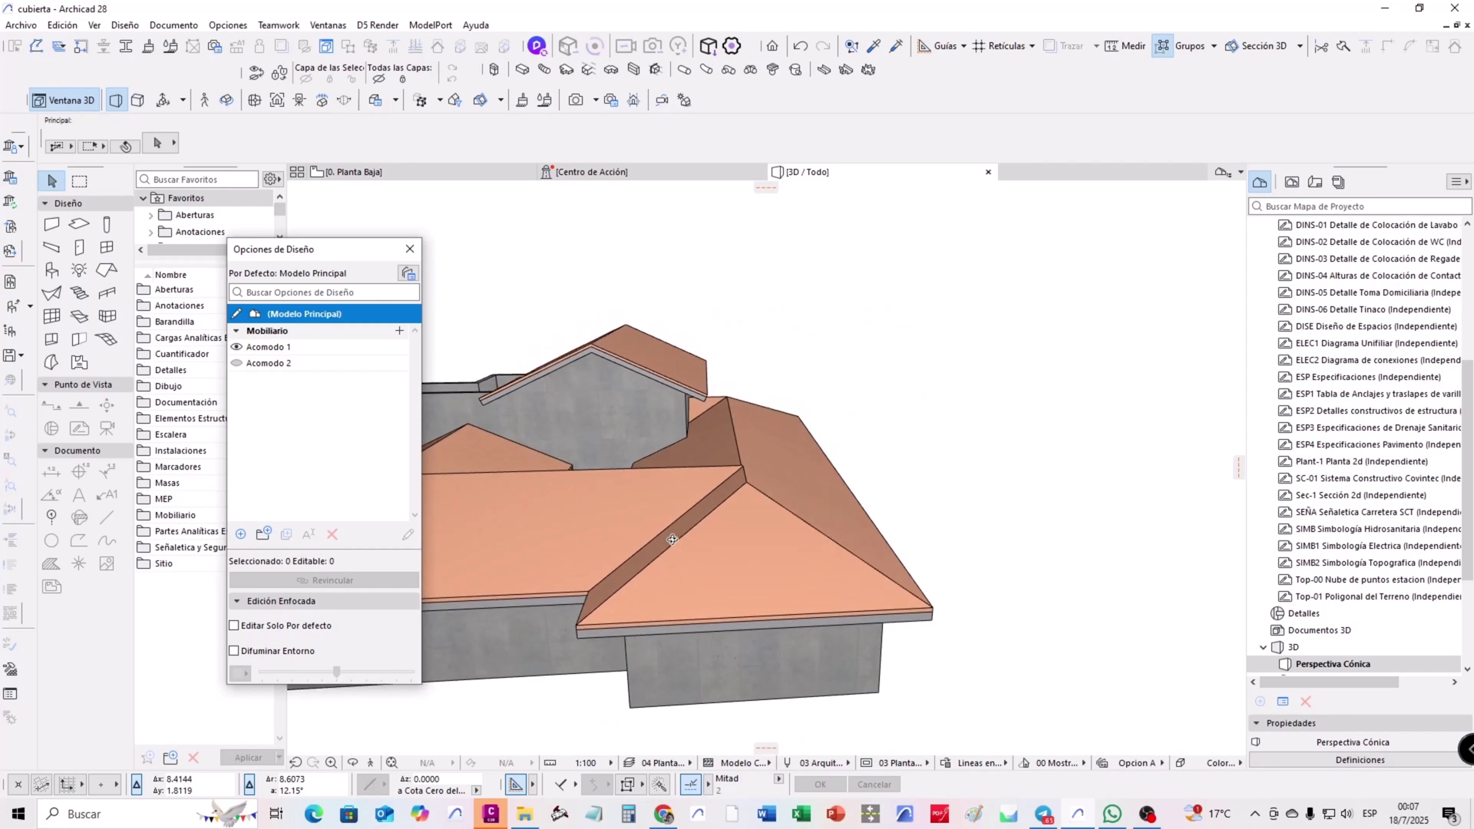
scroll(796, 374, "up", 3)
scroll(816, 377, "up", 3)
scroll(880, 451, "up", 3)
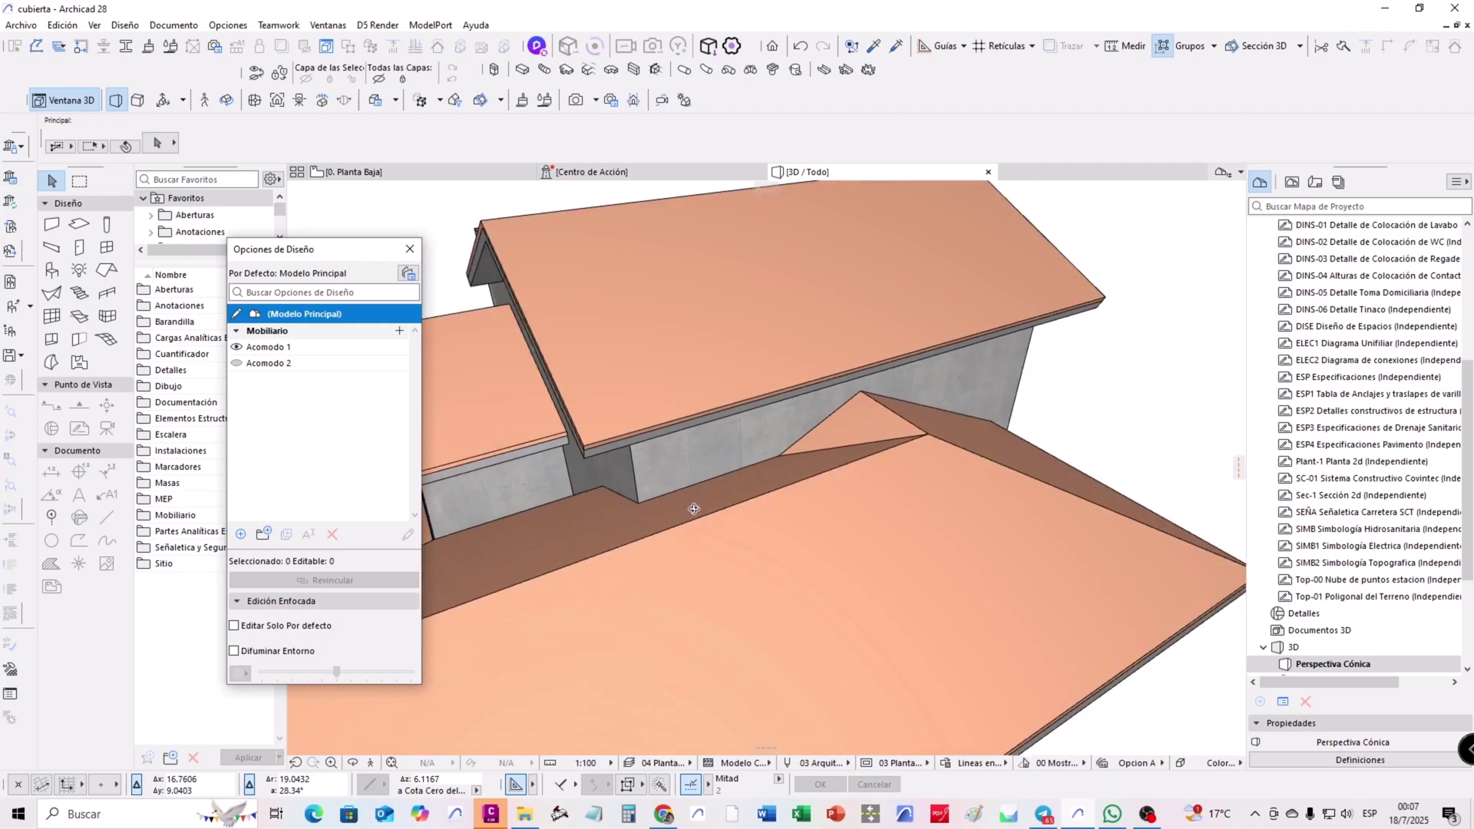
scroll(869, 504, "up", 2)
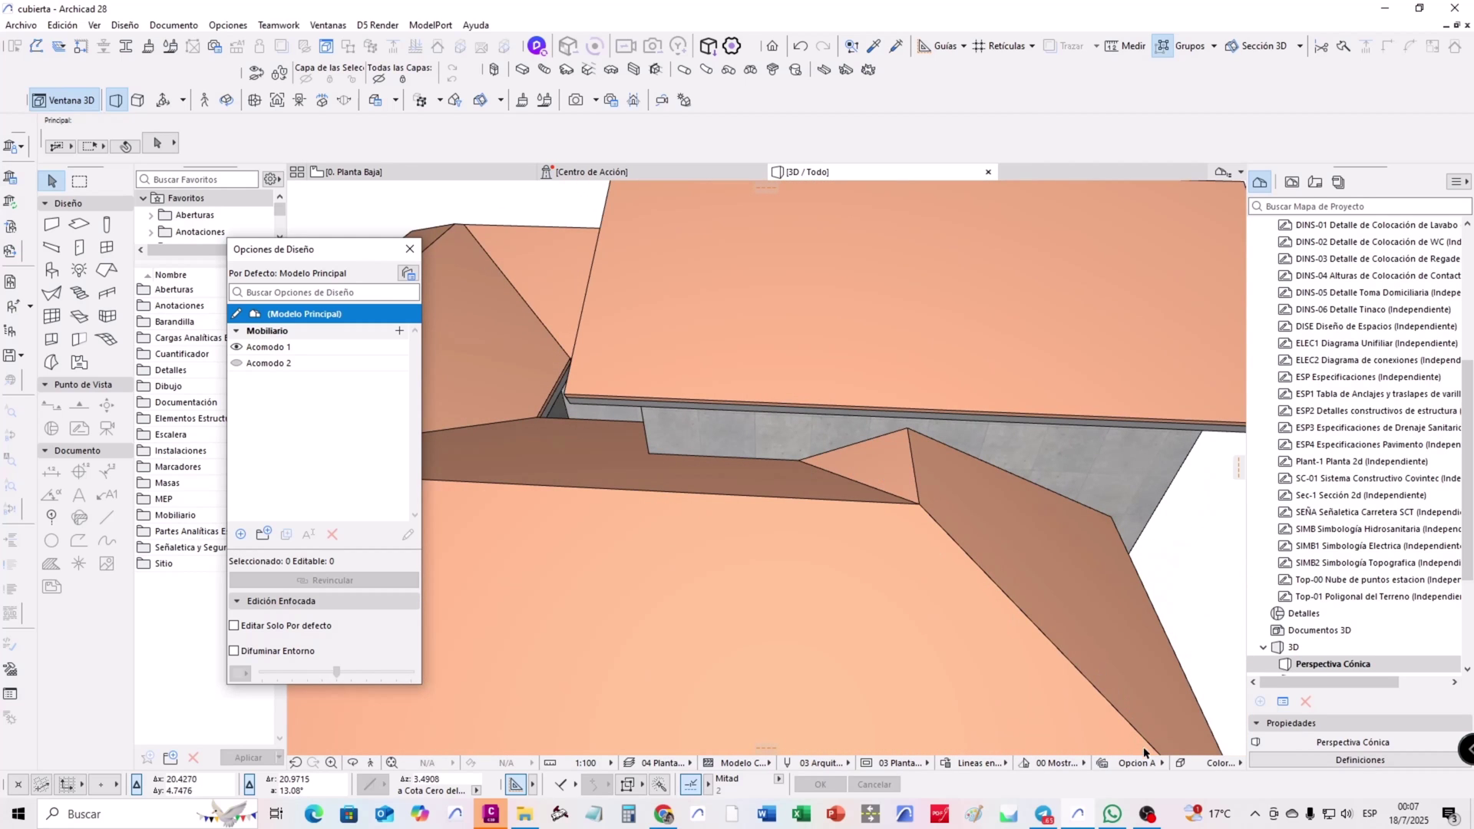
left_click(1204, 748)
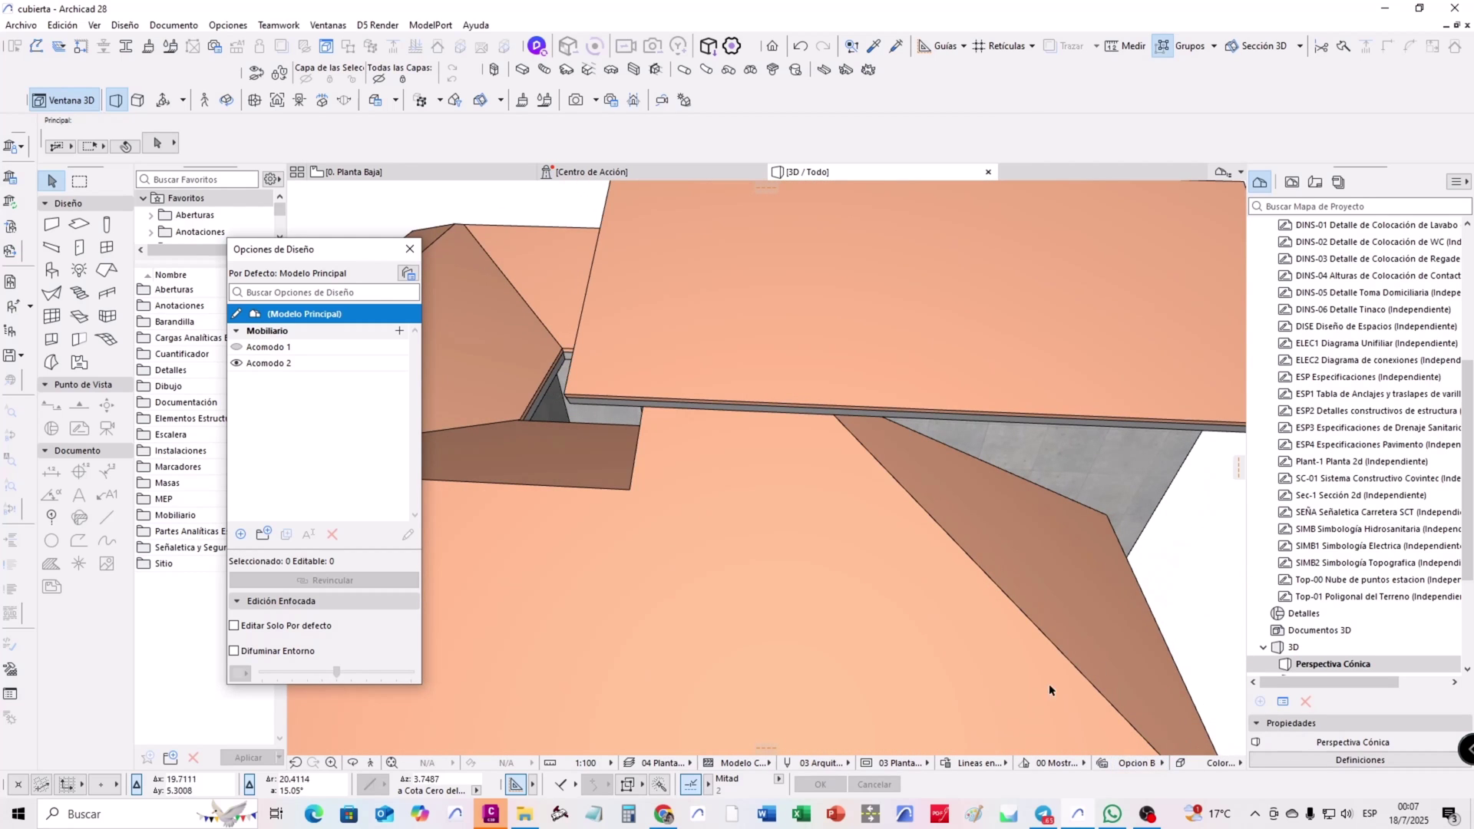
scroll(1049, 690, "down", 5)
mouse_move(1048, 689)
middle_mouse_down("shift")
mouse_move(1158, 555)
mouse_move(915, 530)
mouse_move(1023, 410)
middle_mouse_up("shift")
scroll(915, 530, "down", 5)
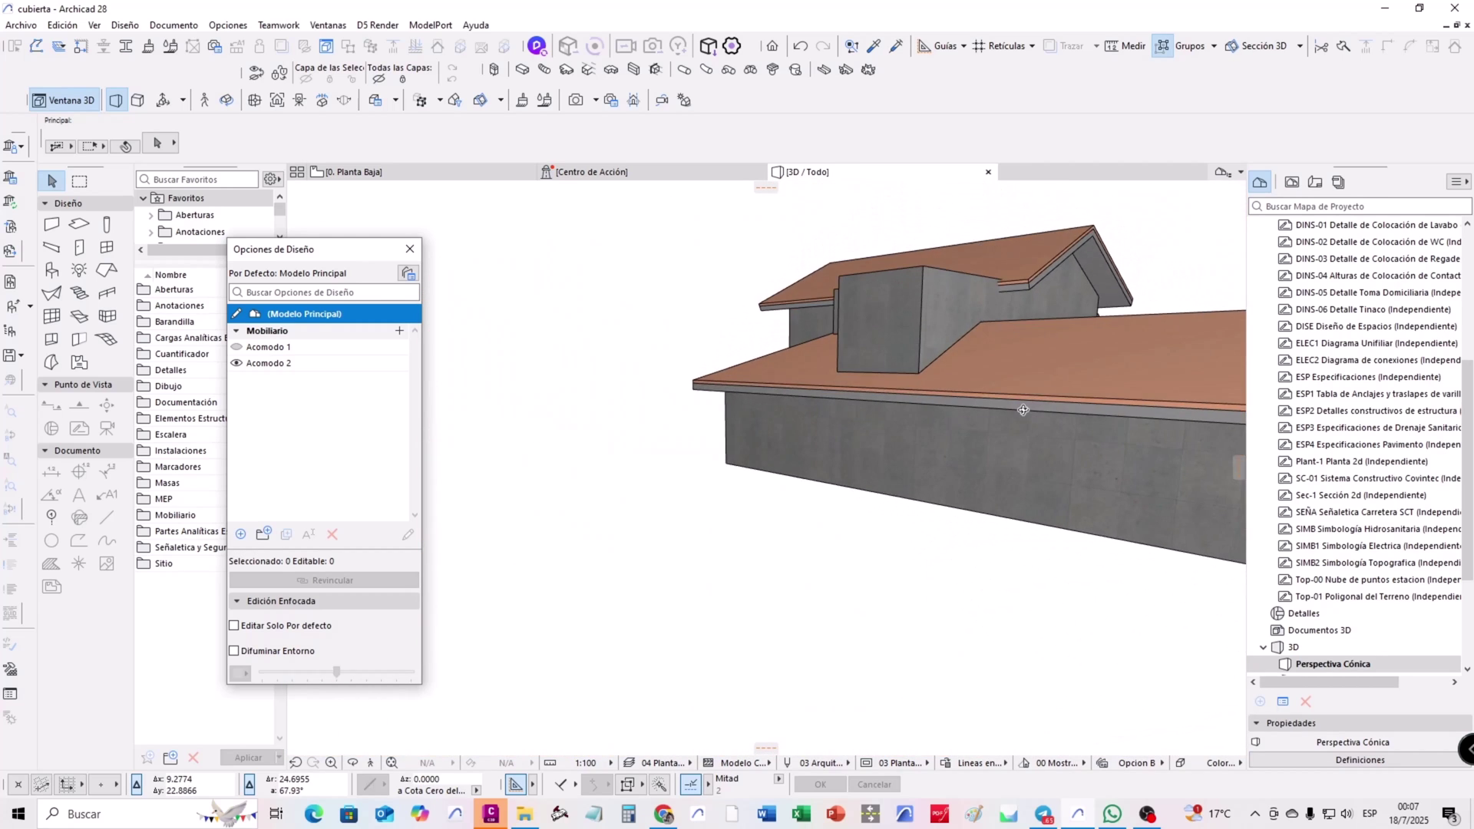